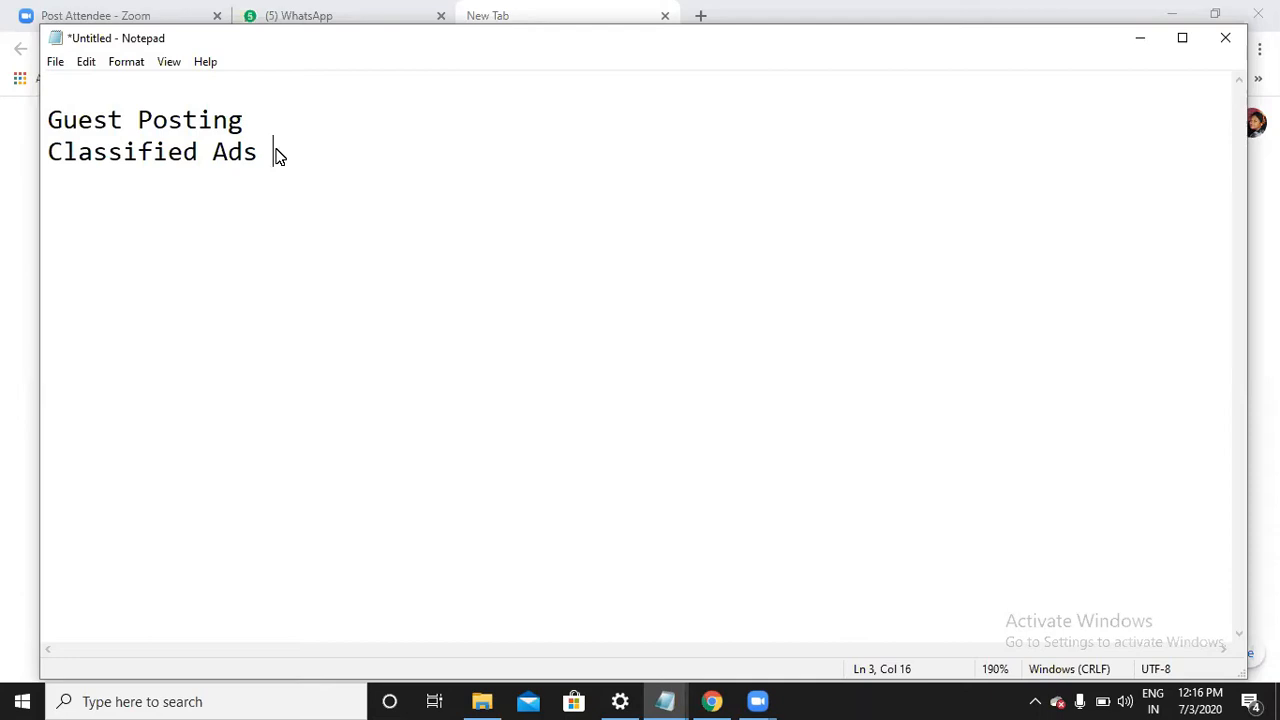
Search Windows for 'paint' and launch the Paint app to a blank canvas
click(275, 117)
click(218, 700)
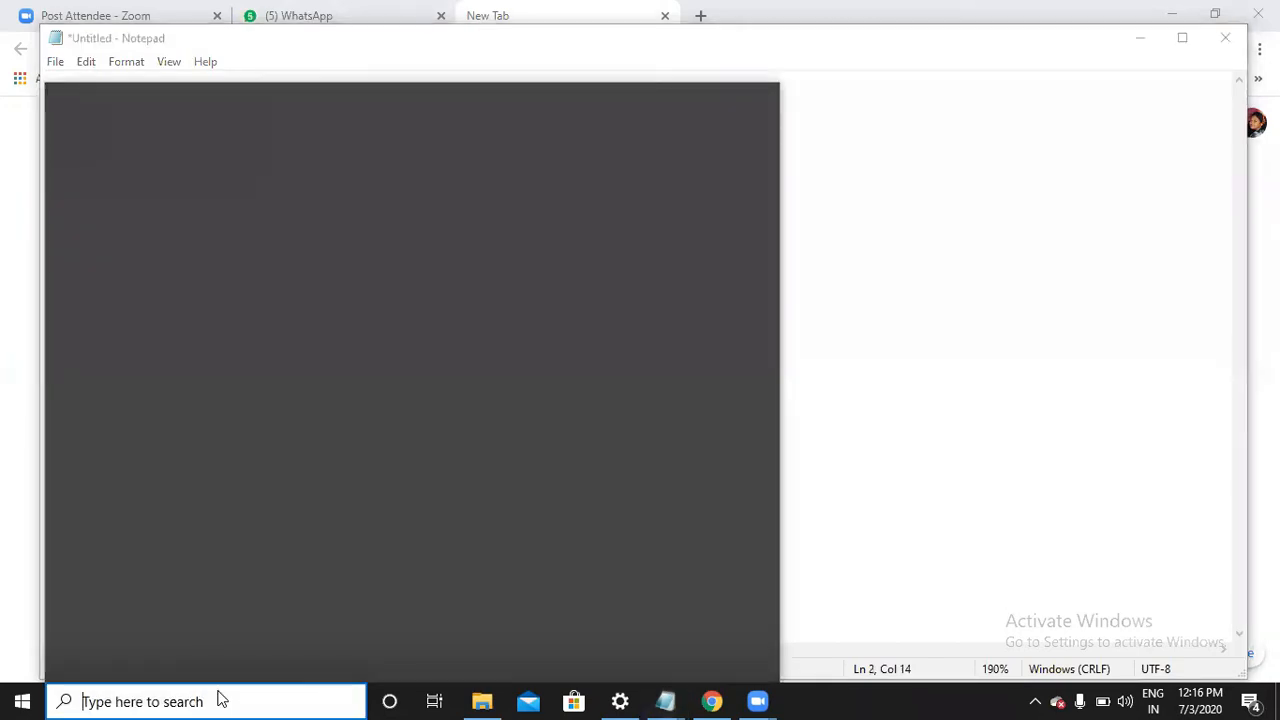
text(paint)
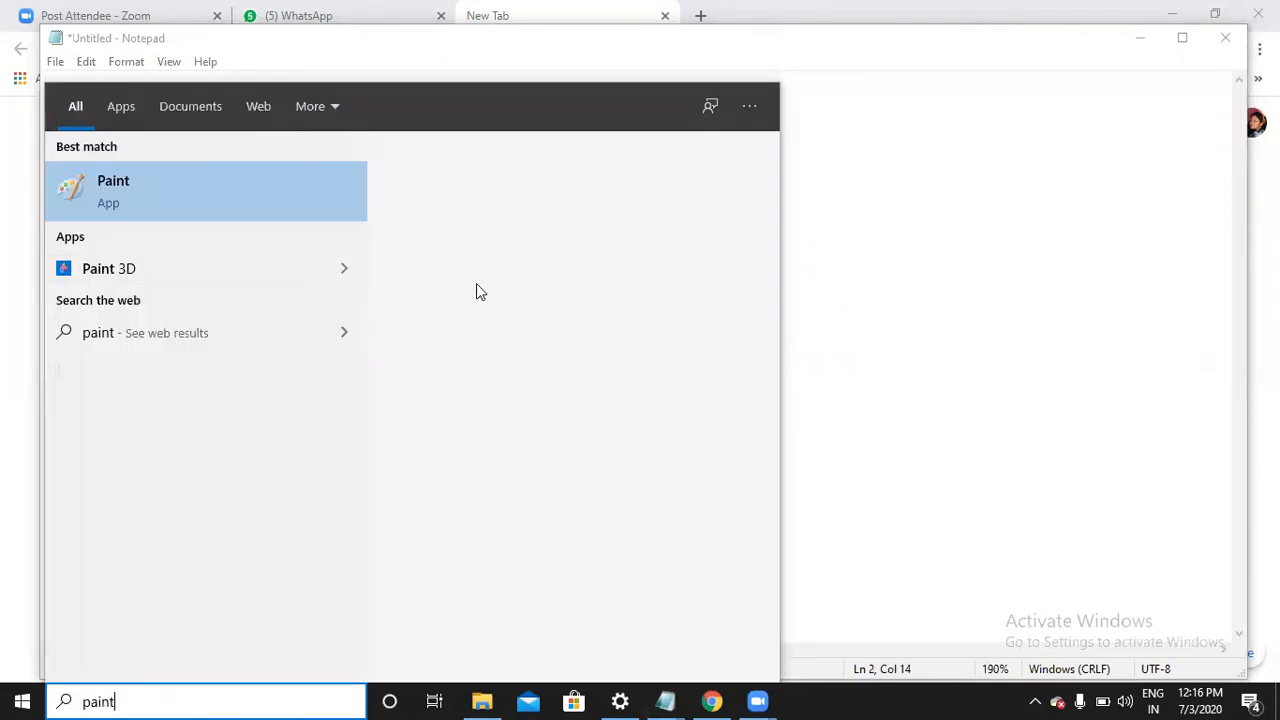
click(437, 336)
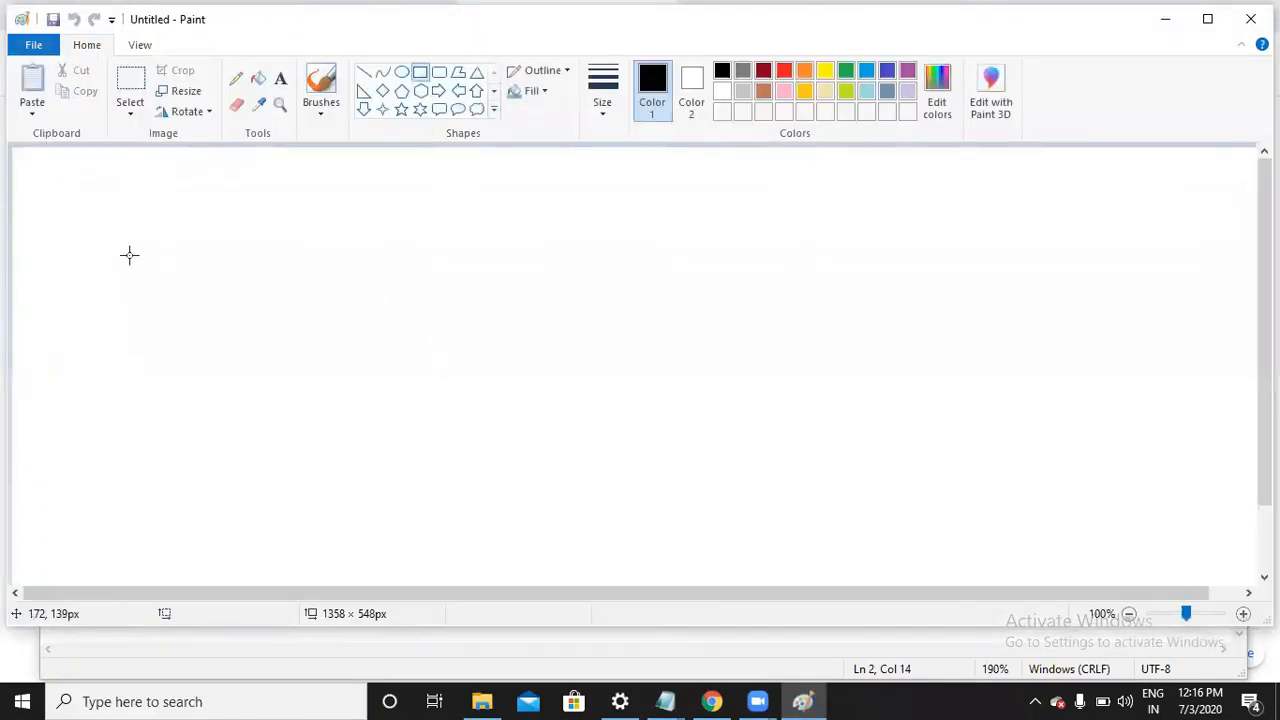
Draw two rectangles, one at the top-left and one on the right of the canvas
drag(77, 214, 218, 328)
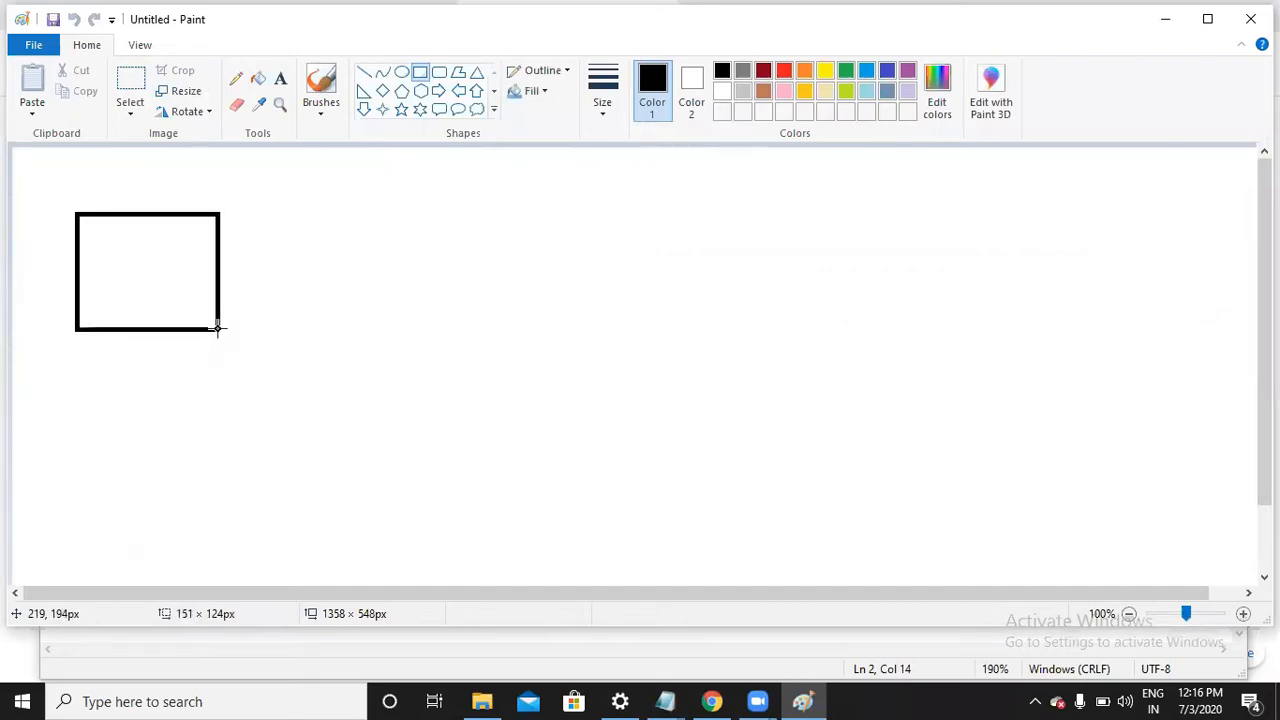
click(710, 244)
drag(771, 214, 903, 323)
click(911, 380)
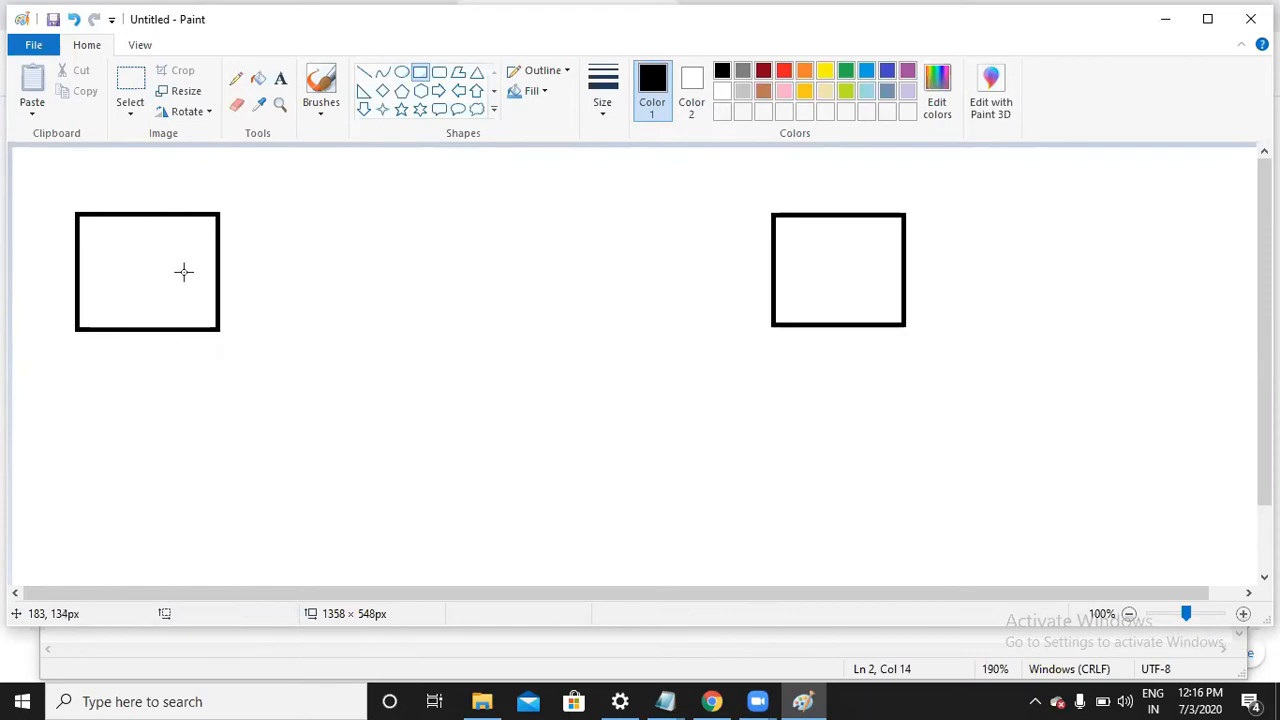
Pencil four short lines under the left box and an arrow to the right box
click(280, 79)
click(236, 80)
drag(68, 369, 188, 371)
drag(70, 385, 180, 385)
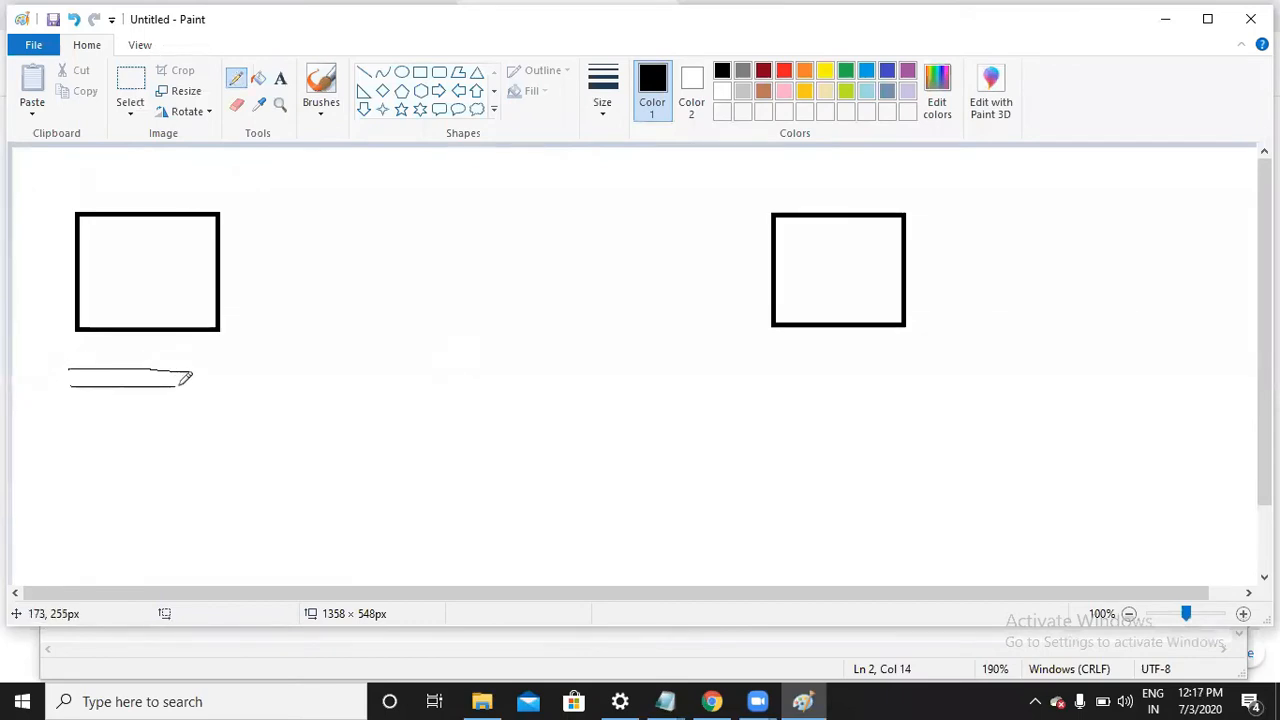
drag(78, 407, 205, 407)
drag(85, 425, 217, 425)
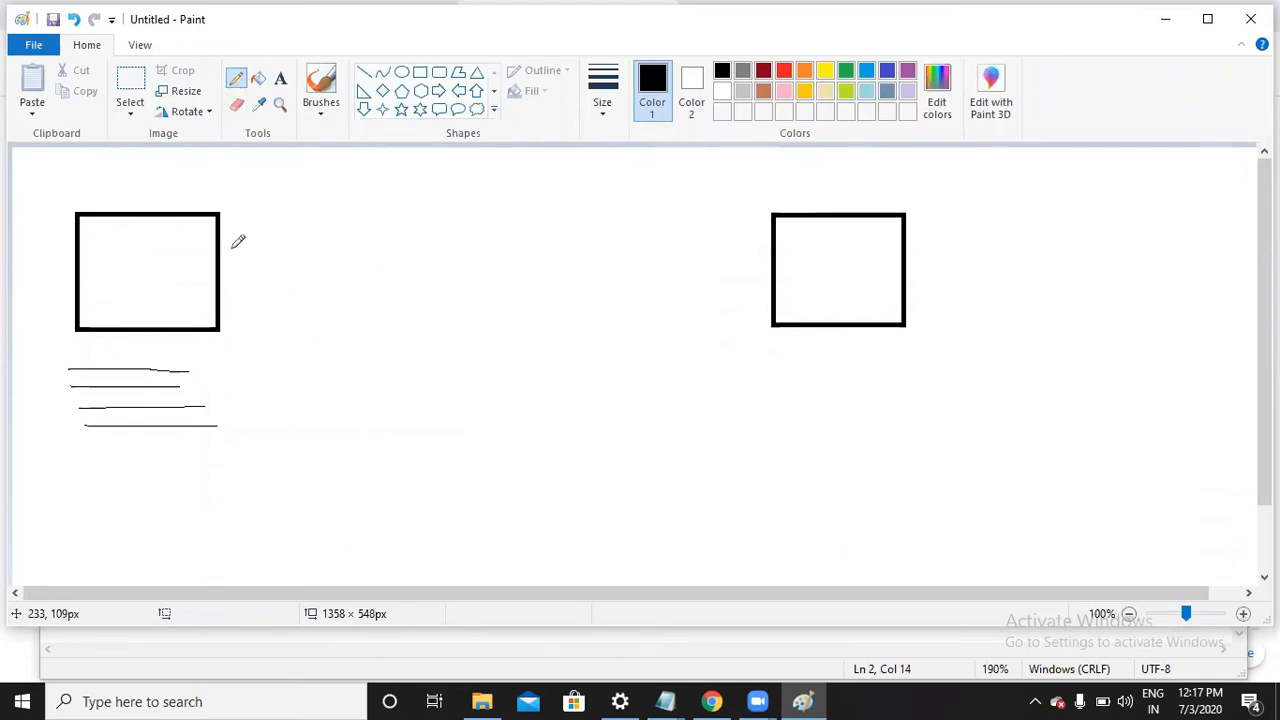
mouse_move(220, 261)
mouse_down()
mouse_move(772, 251)
mouse_move(764, 236)
mouse_move(773, 250)
mouse_move(751, 271)
mouse_up()
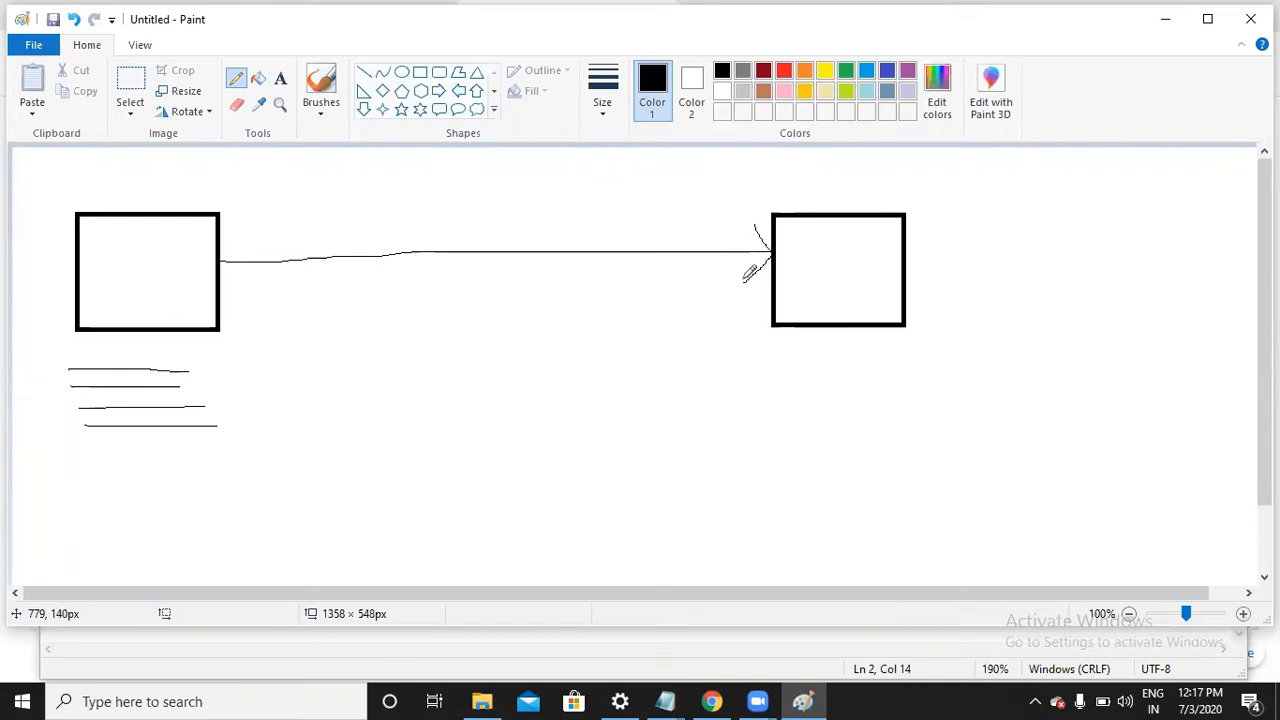
click(280, 78)
Add the text label 'DA, PA, RELEVA' above the right-hand box
click(775, 196)
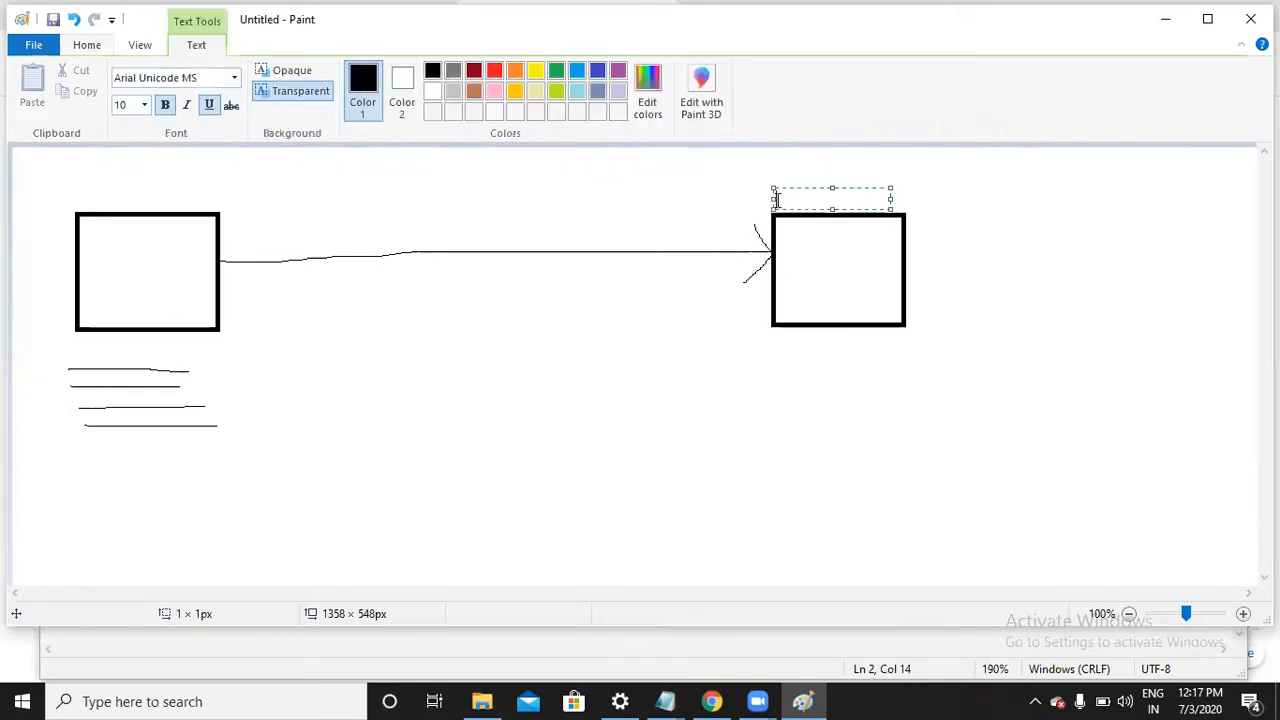
text(DA,)
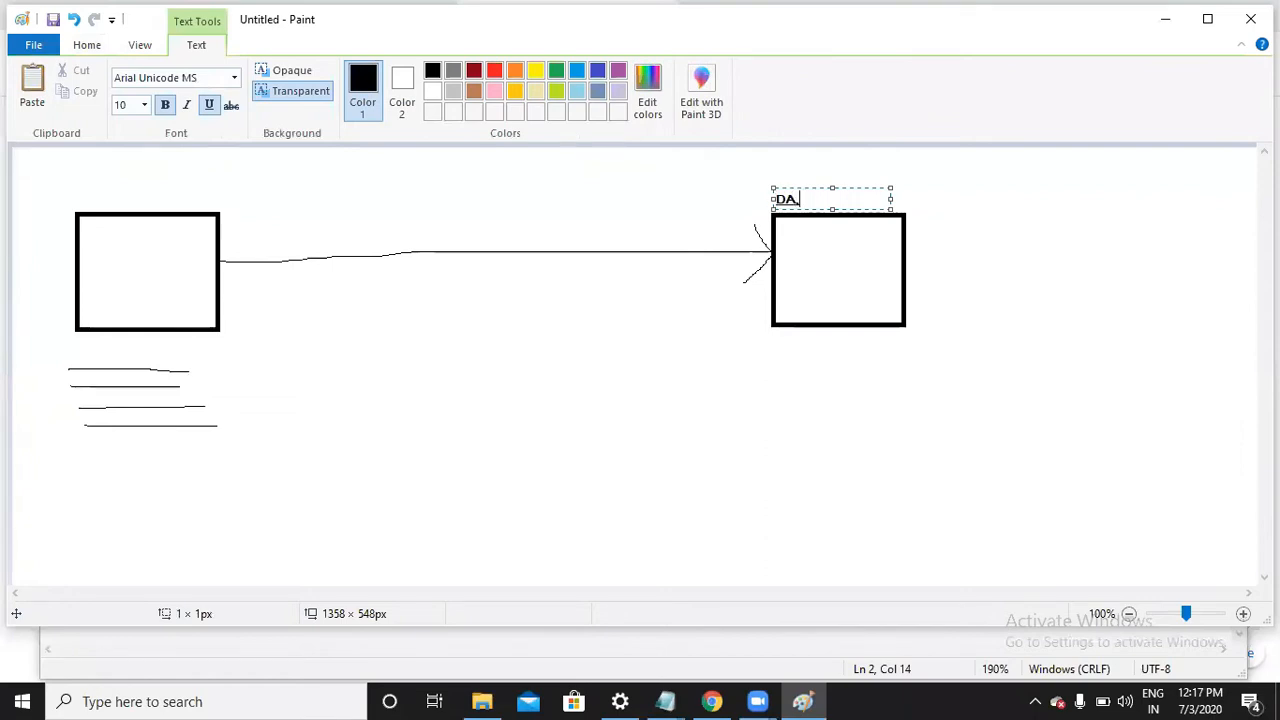
text( PA, RELEVA)
click(814, 305)
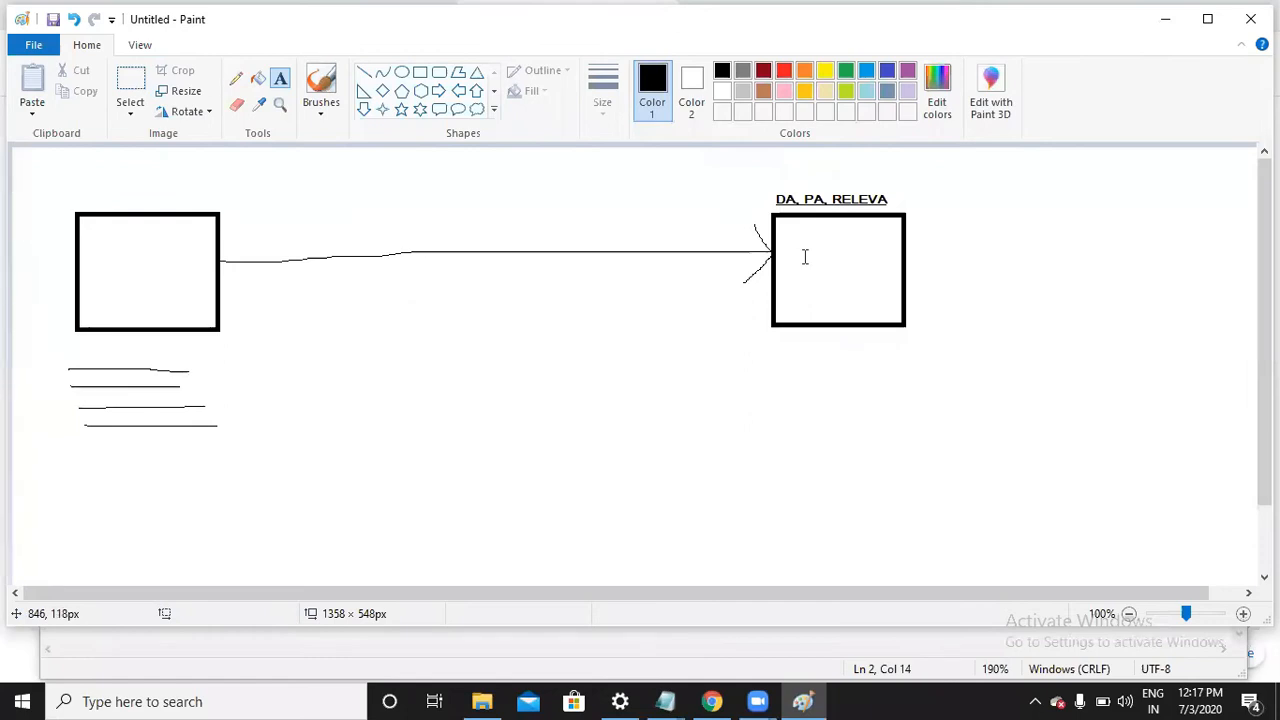
Scribble out the right arrowhead and pencil a return arrow back to the left box
click(237, 79)
mouse_move(757, 251)
mouse_down()
mouse_move(766, 243)
mouse_move(751, 266)
mouse_move(790, 240)
mouse_up()
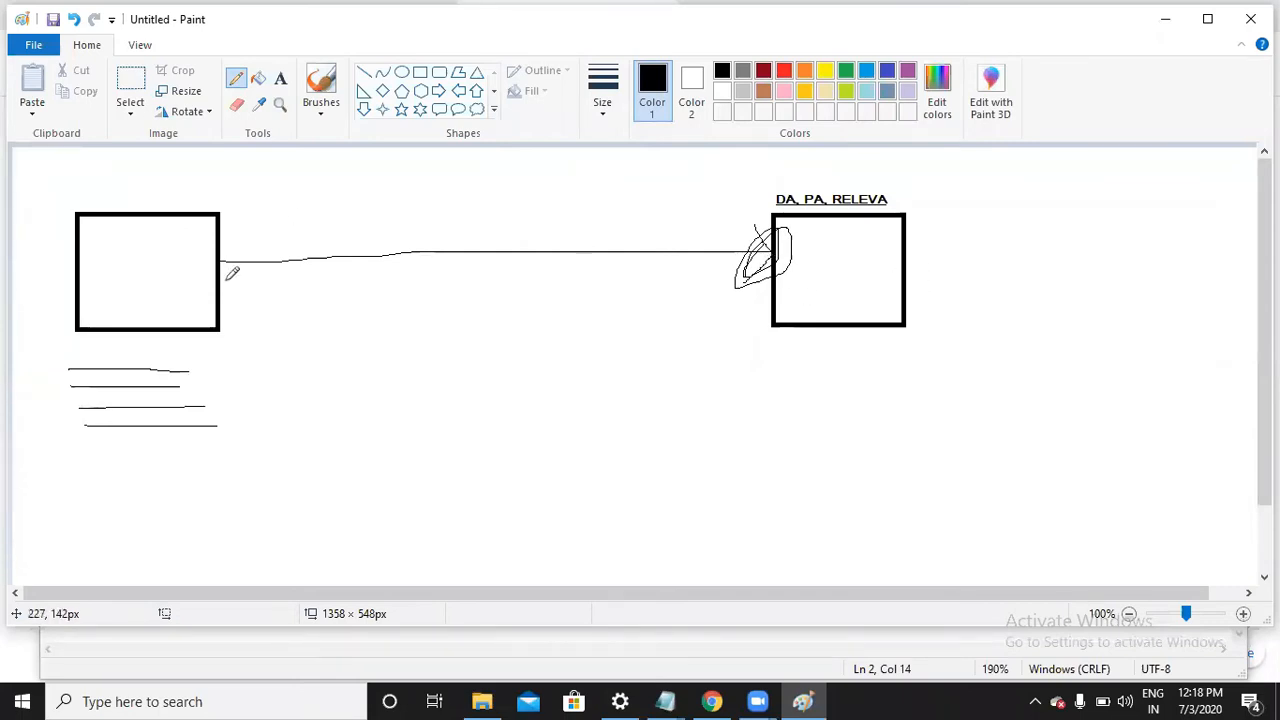
mouse_move(774, 300)
mouse_down()
mouse_move(220, 300)
mouse_move(246, 330)
mouse_up()
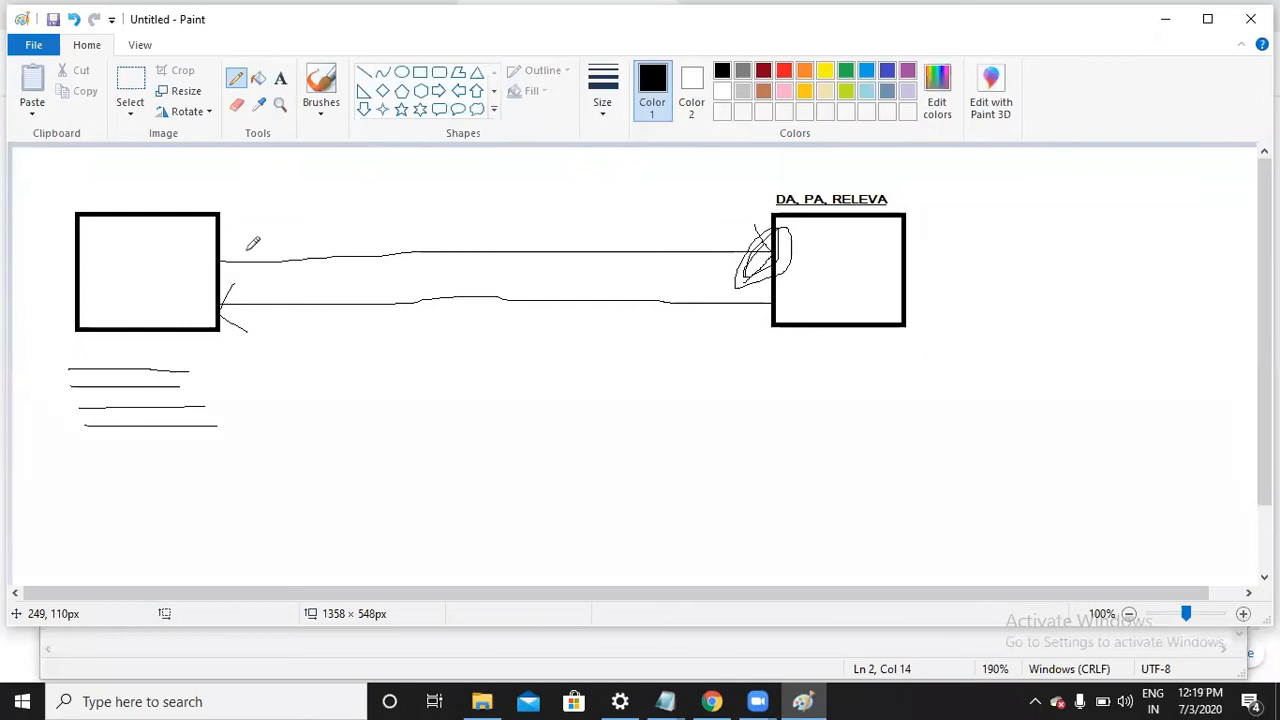
Write 'BEuty blogs' as a text label inside the left box
click(280, 80)
click(78, 261)
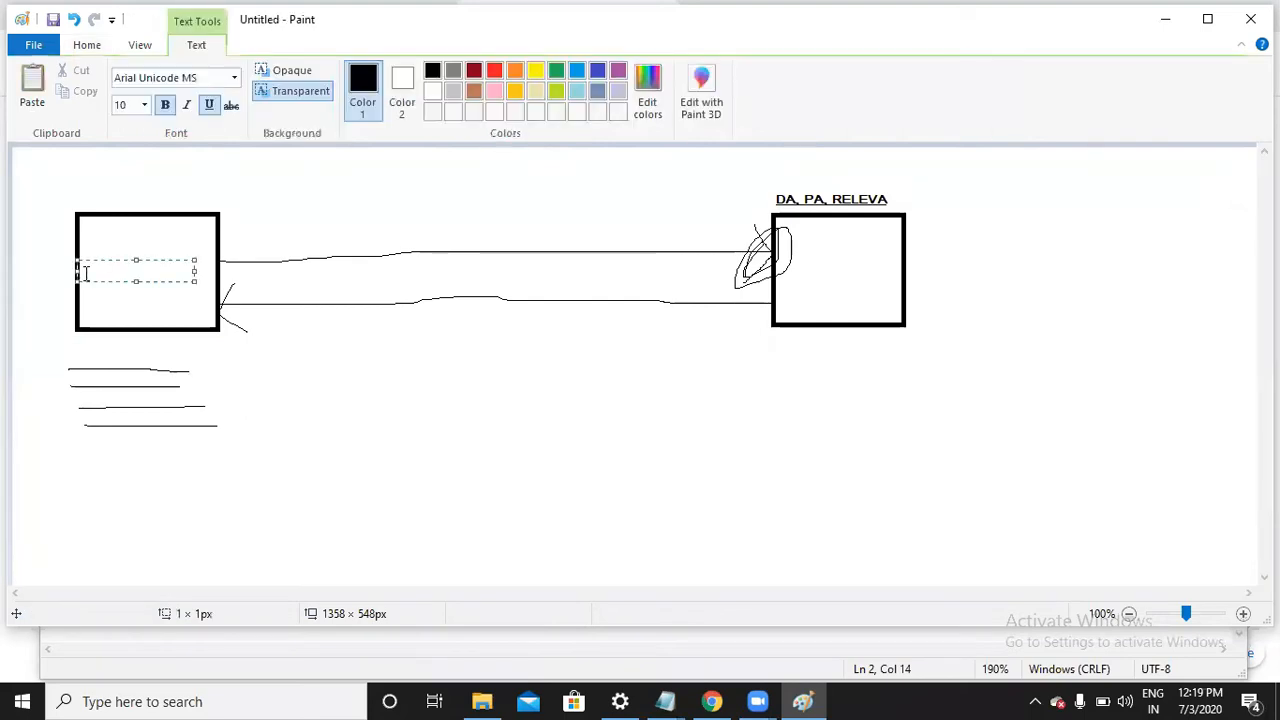
text(BE)
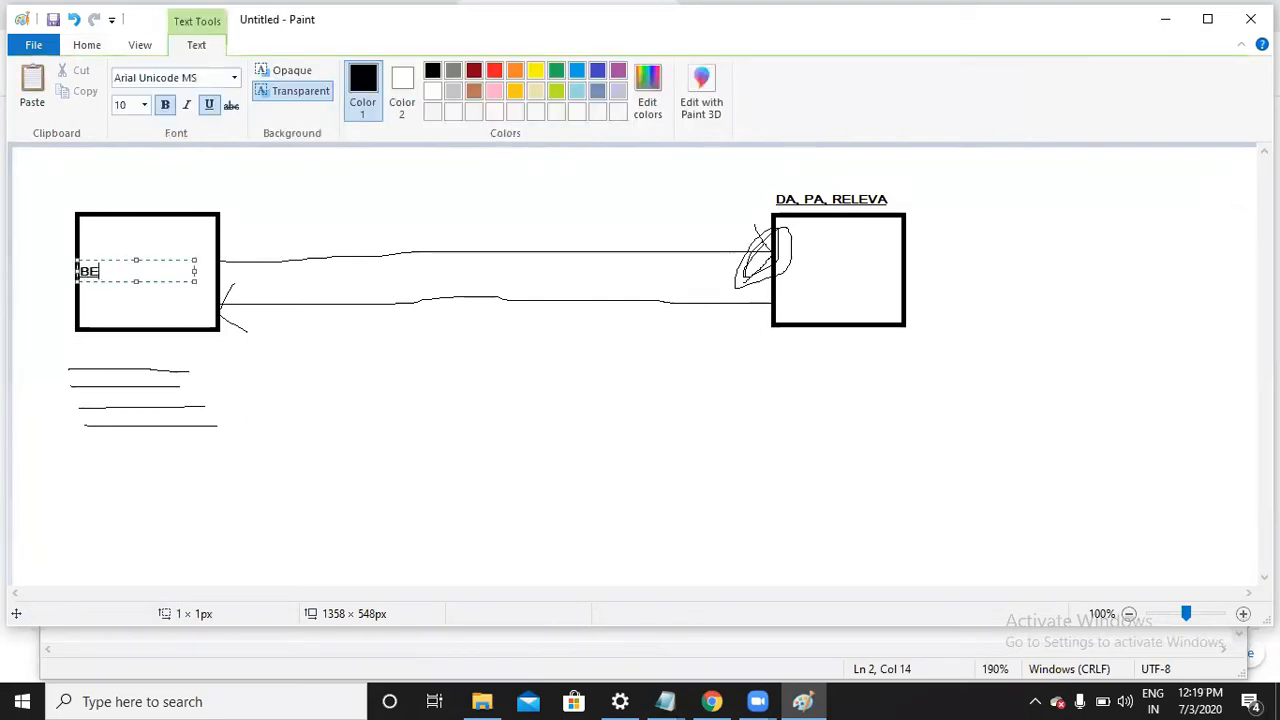
text(uty blogs)
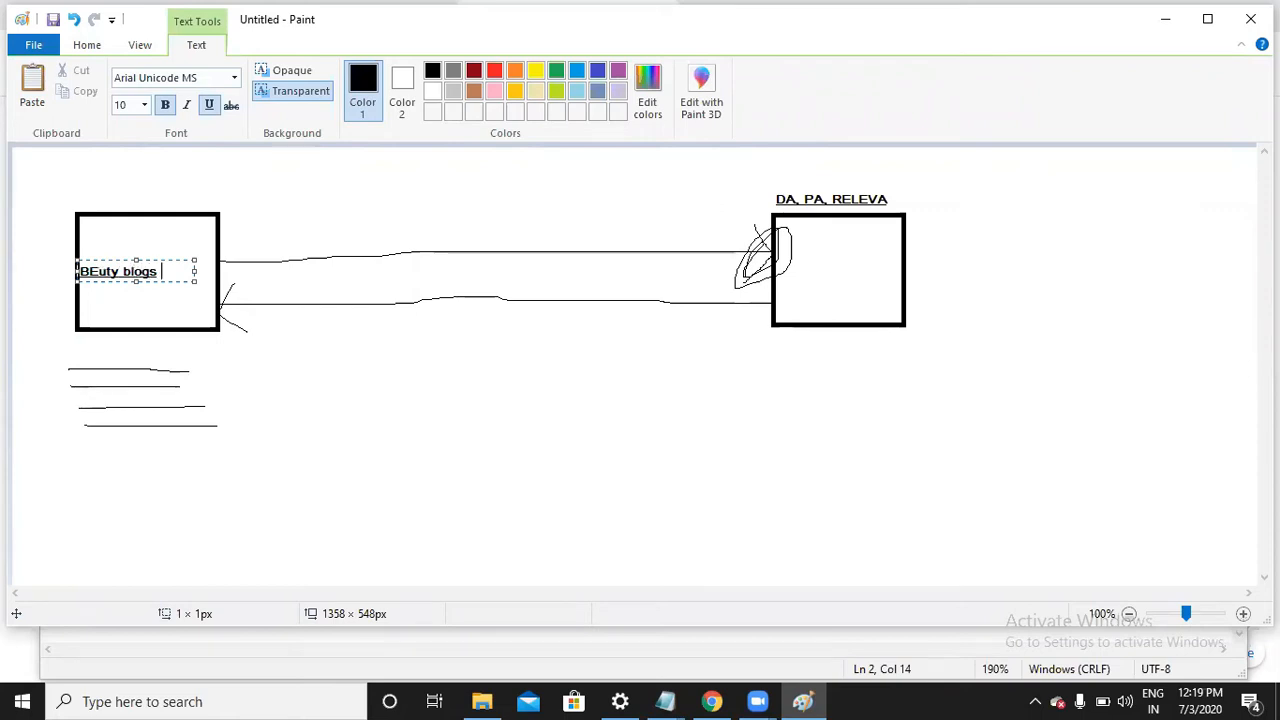
click(340, 452)
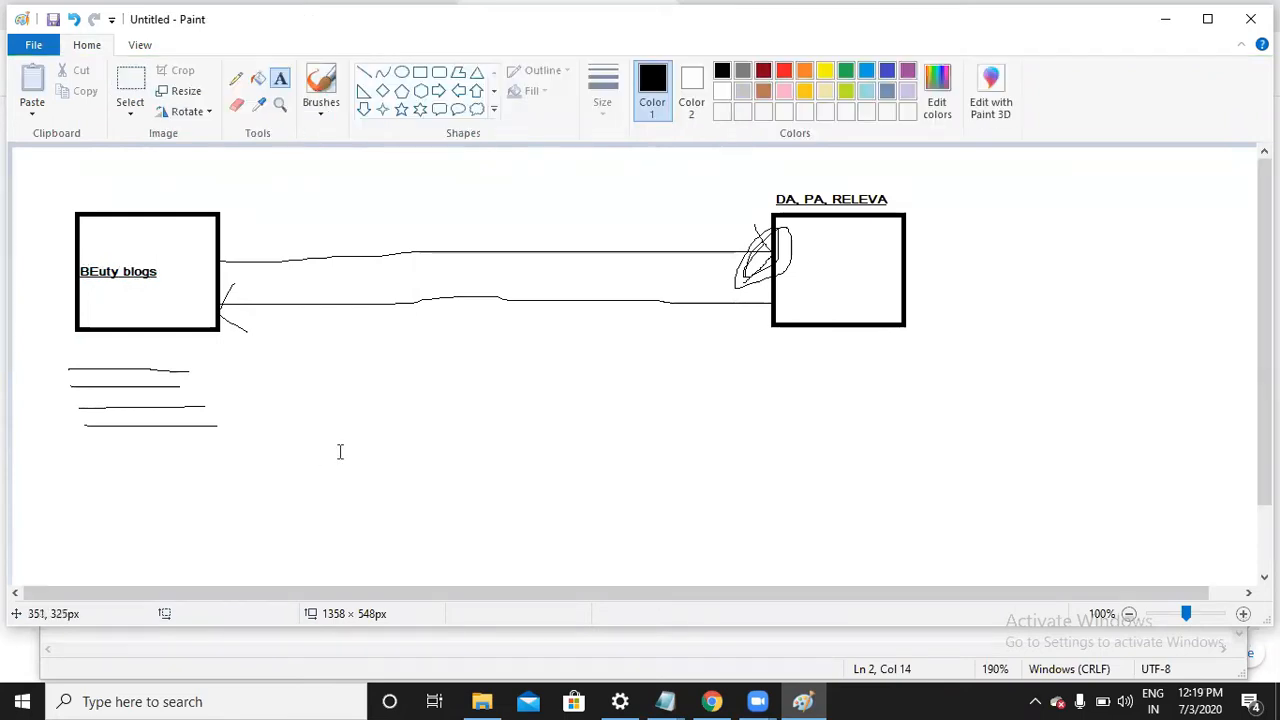
Label the right box 'Beauty blogs' and minimize Paint
click(791, 256)
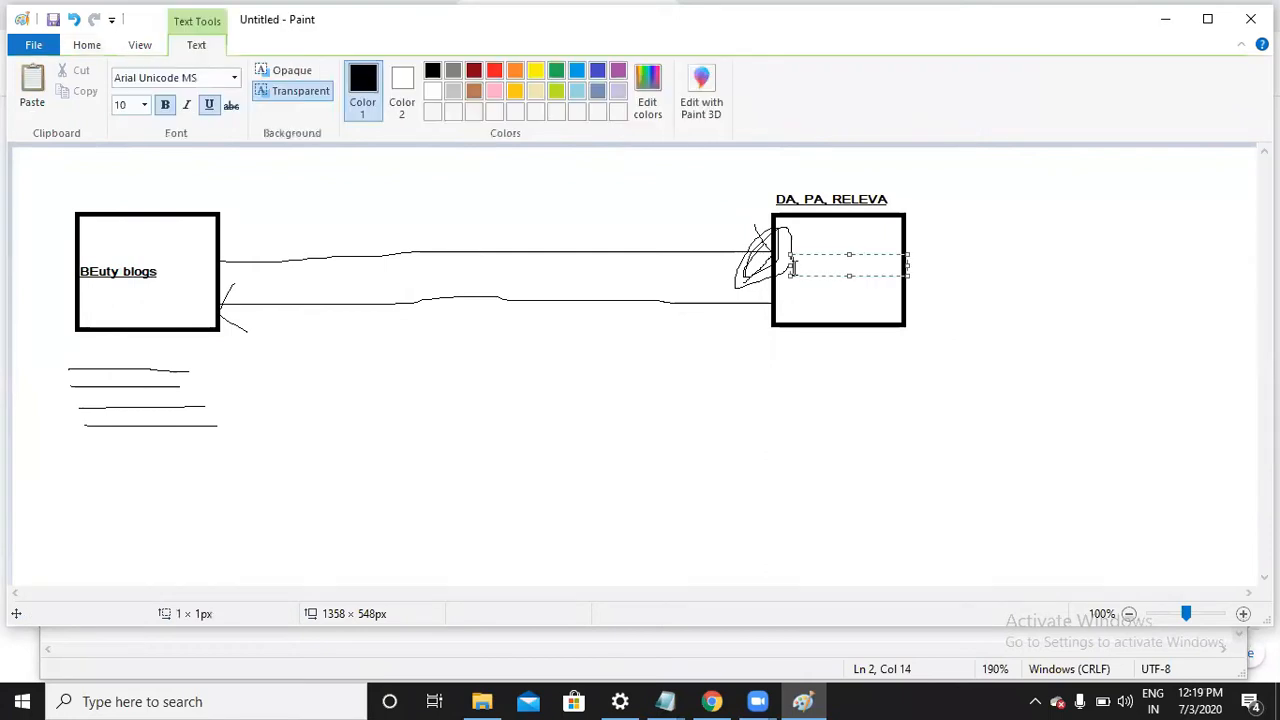
text(Beauty blogs)
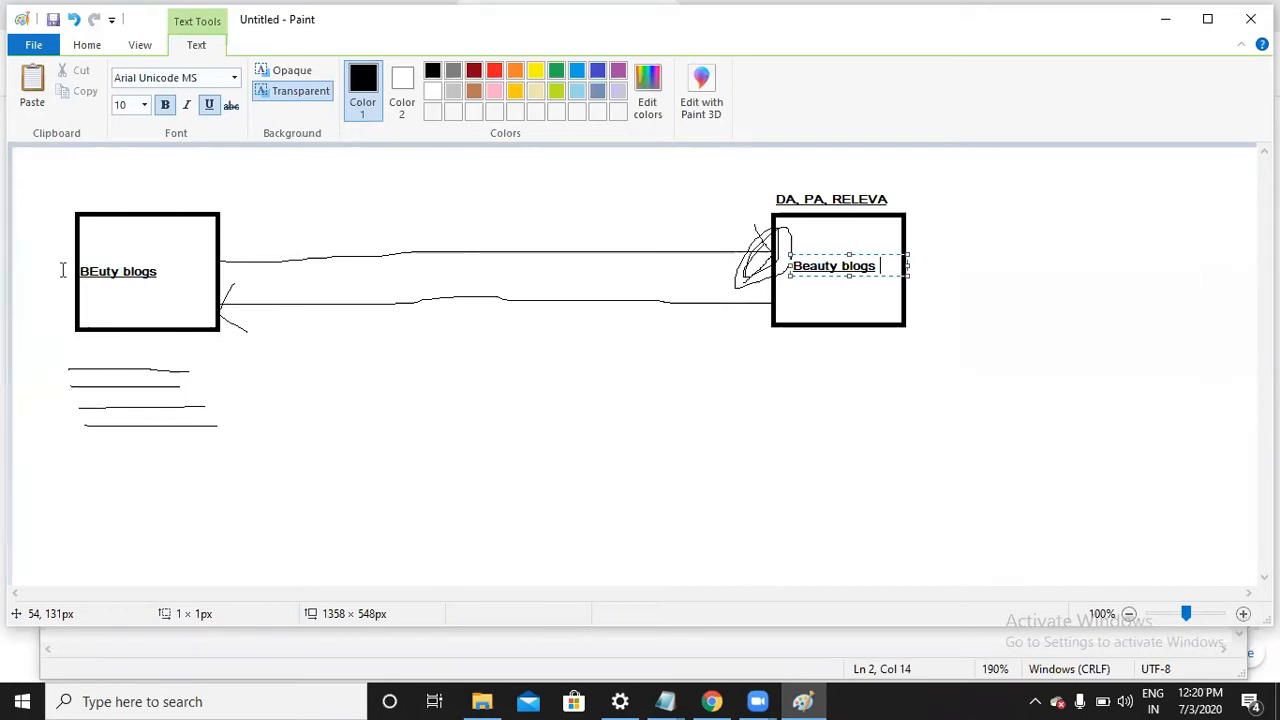
click(1174, 27)
Minimize Notepad and begin typing 'write for us + digital marketing' into Chrome's address bar
click(1132, 39)
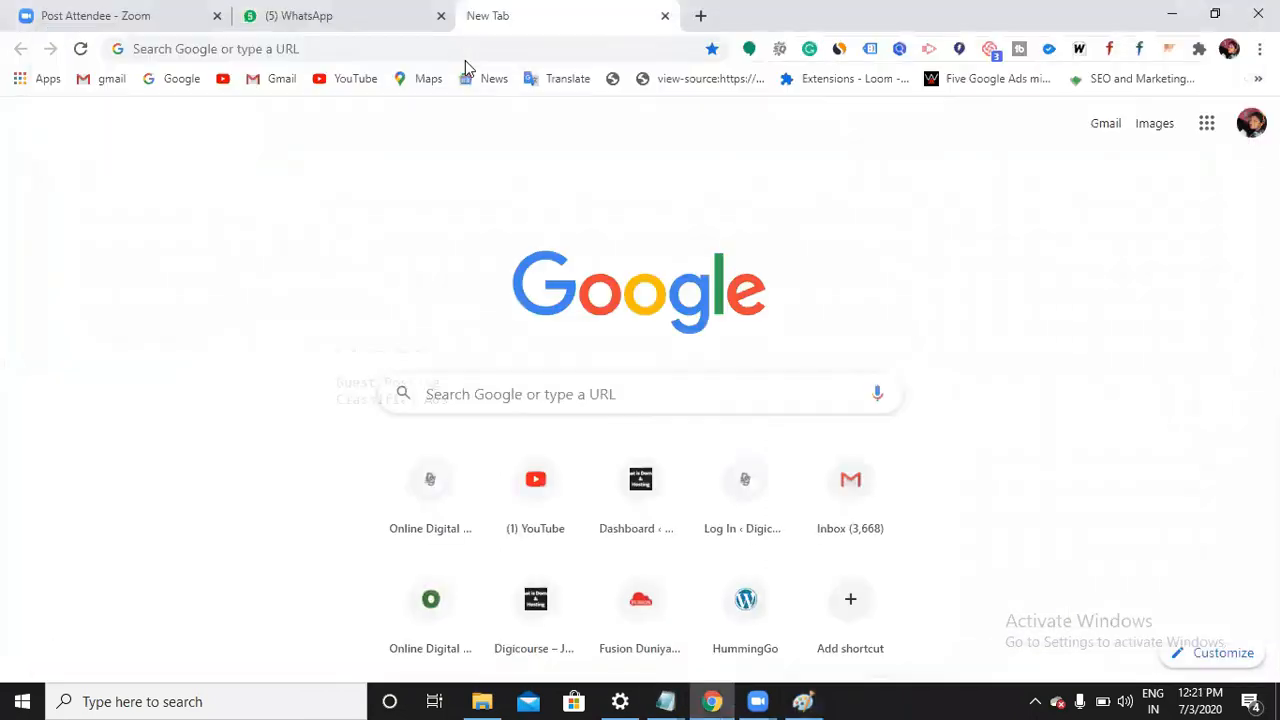
click(464, 50)
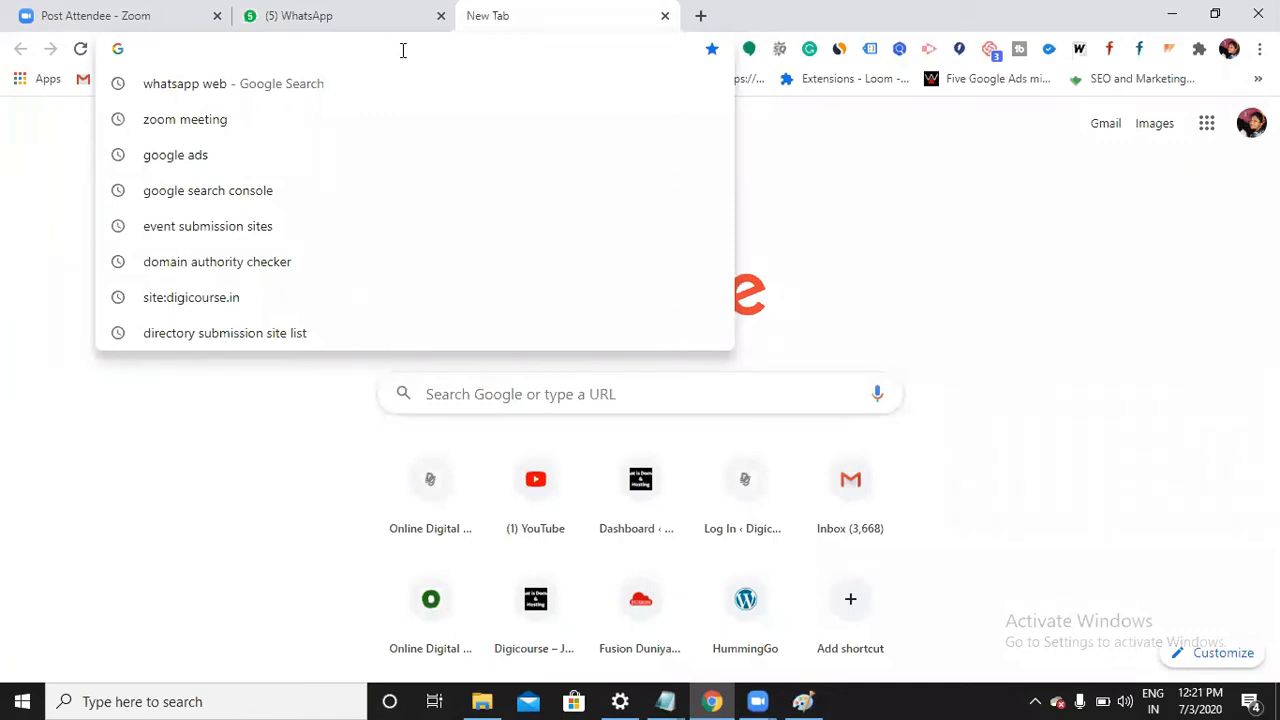
text(write)
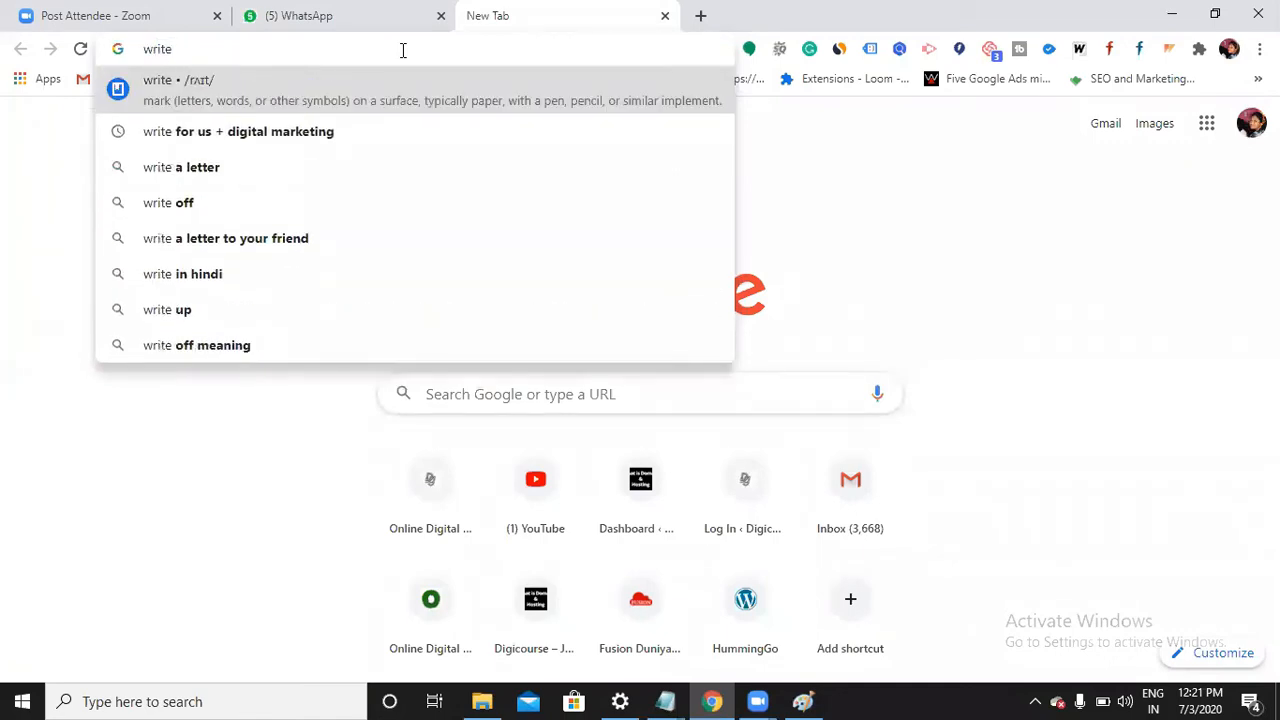
text( for us )
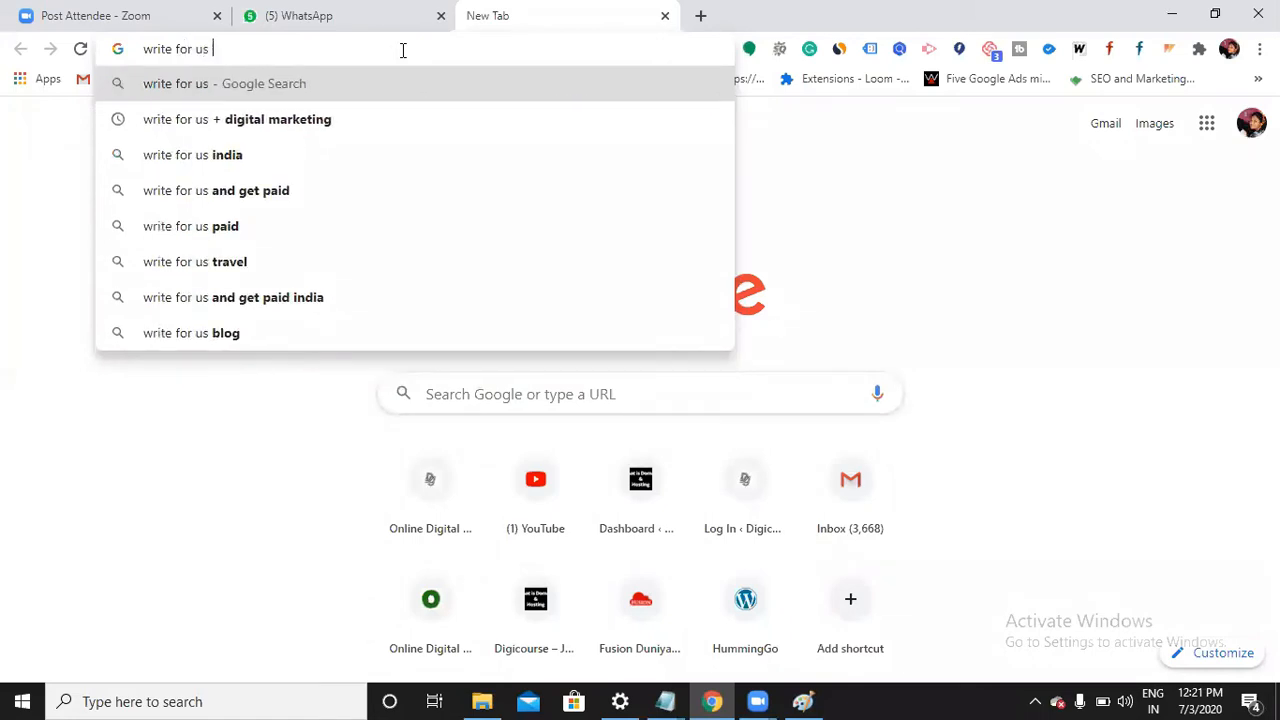
text(+ d)
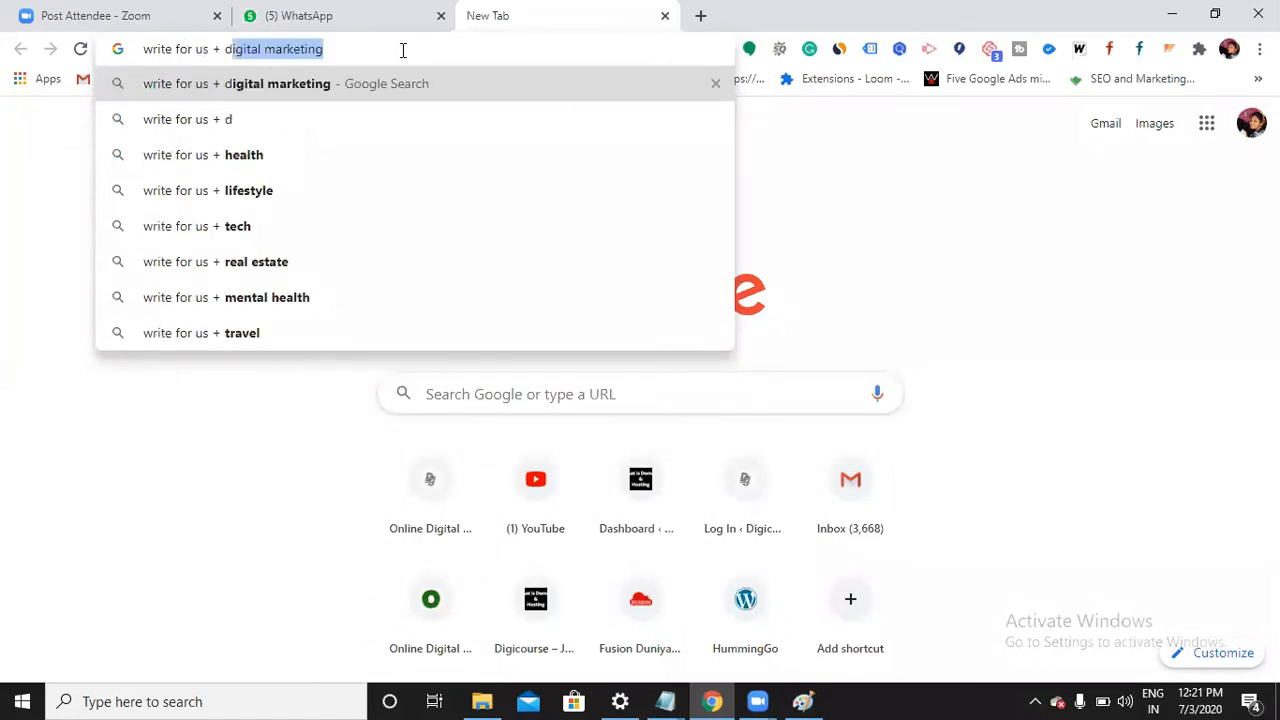
text(igit)
Run the 'write for us + digital marketing' search and scroll through the guest-post results
key(Return)
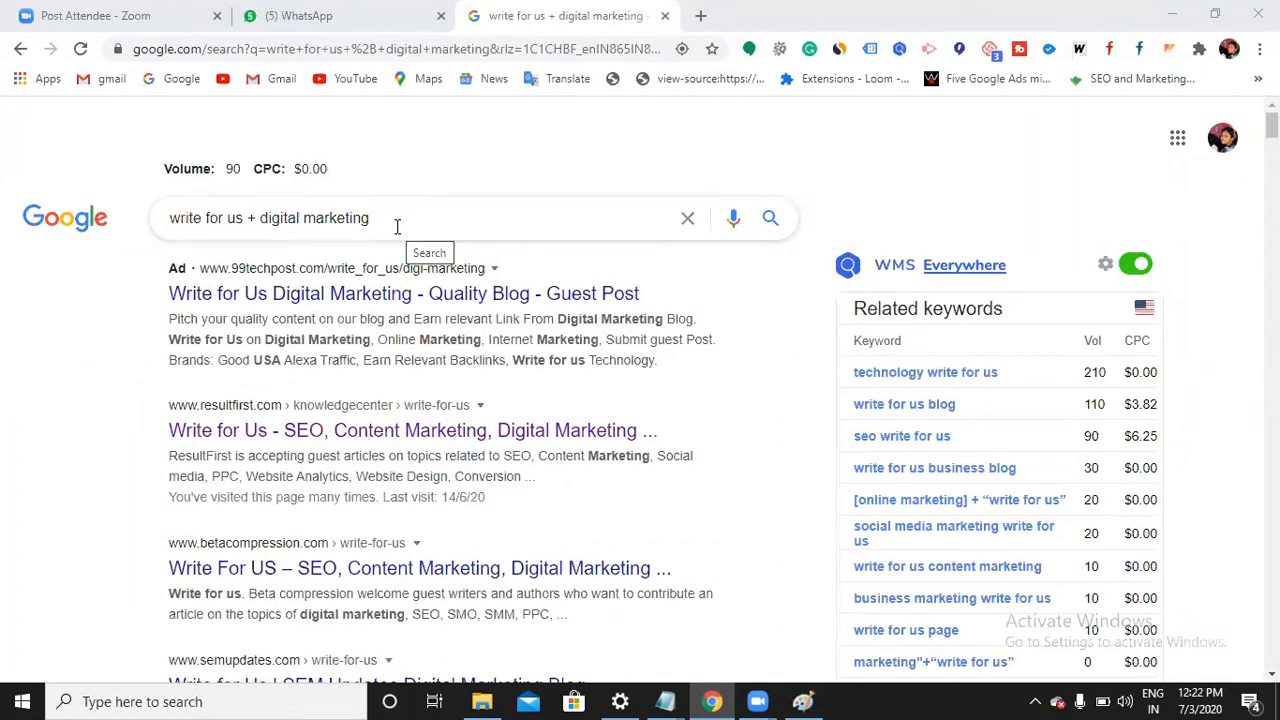
scroll(297, 250, down, 1)
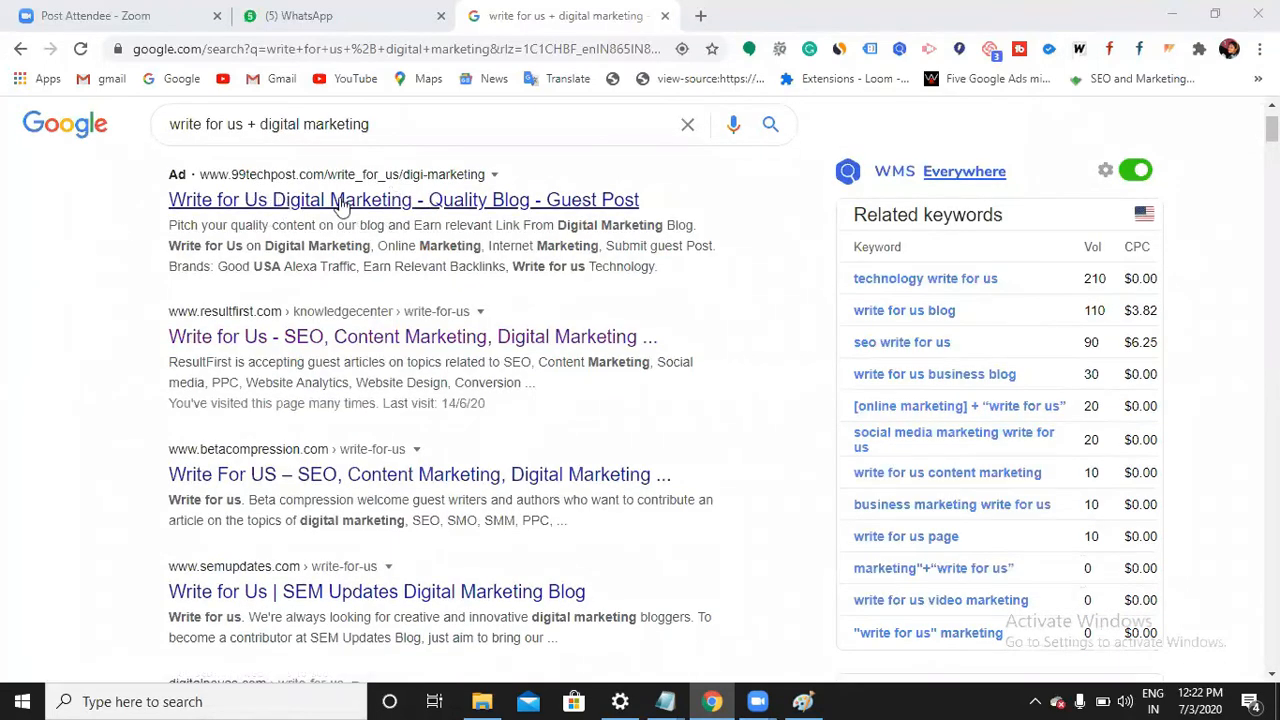
scroll(322, 210, down, 1)
scroll(305, 245, down, 1)
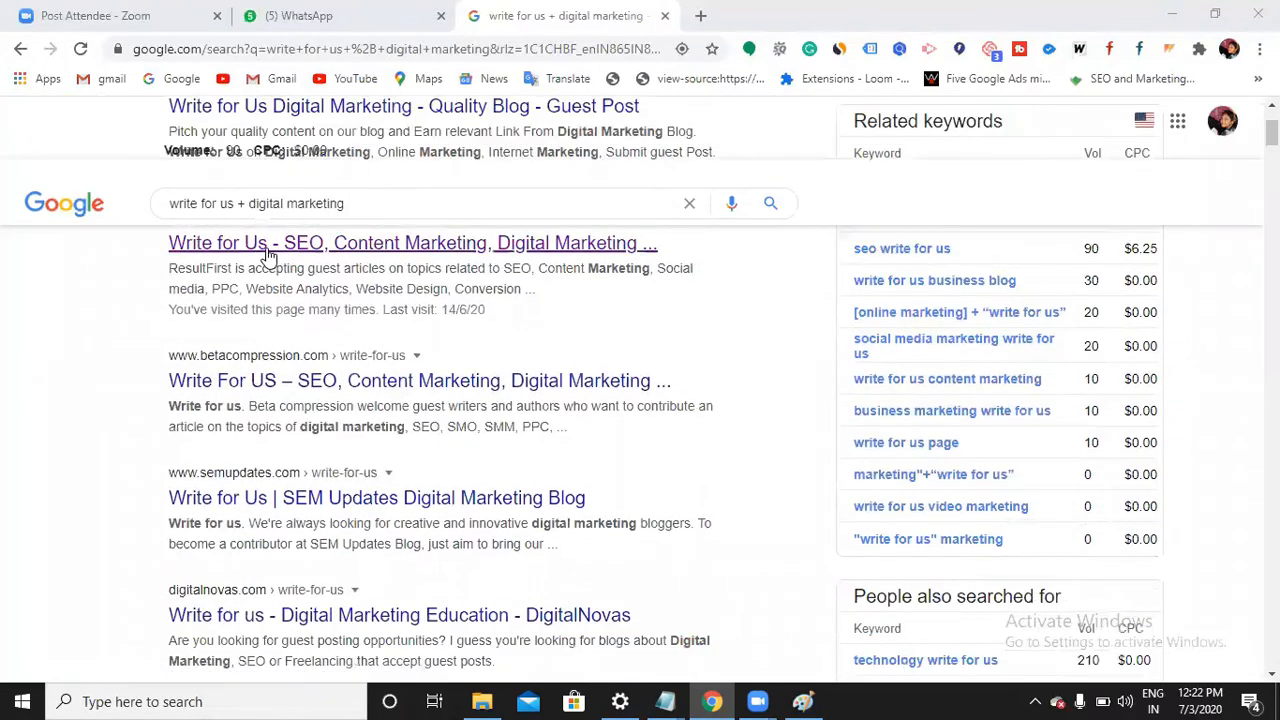
scroll(300, 260, up, 1)
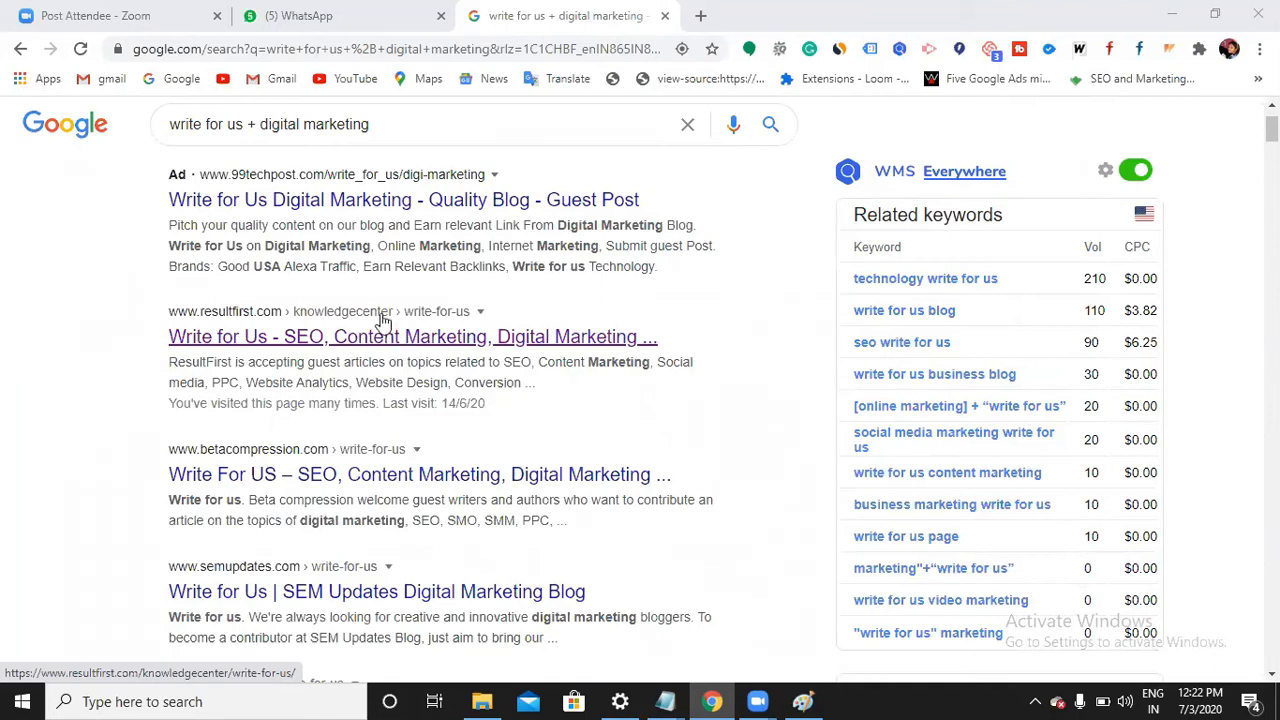
Open the ResultFirst 'Write for Us' result in a new tab and switch to it
right_click(286, 338)
click(322, 350)
click(828, 30)
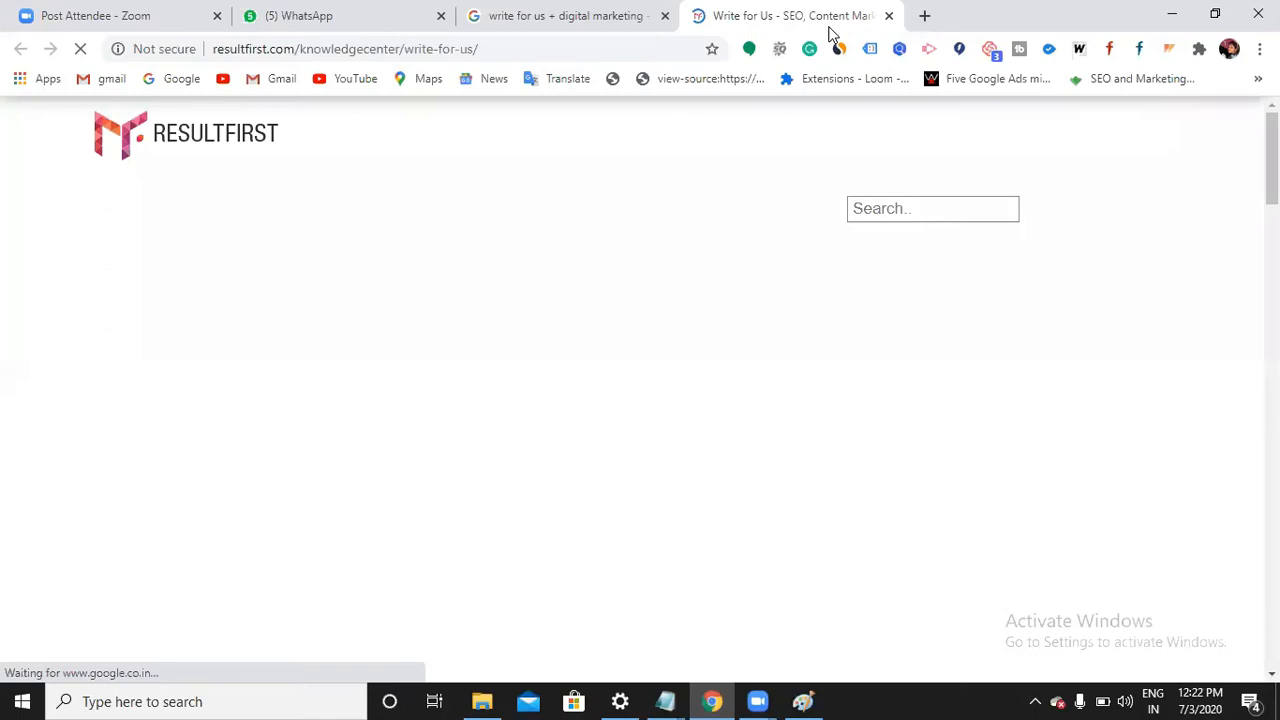
click(560, 46)
click(556, 47)
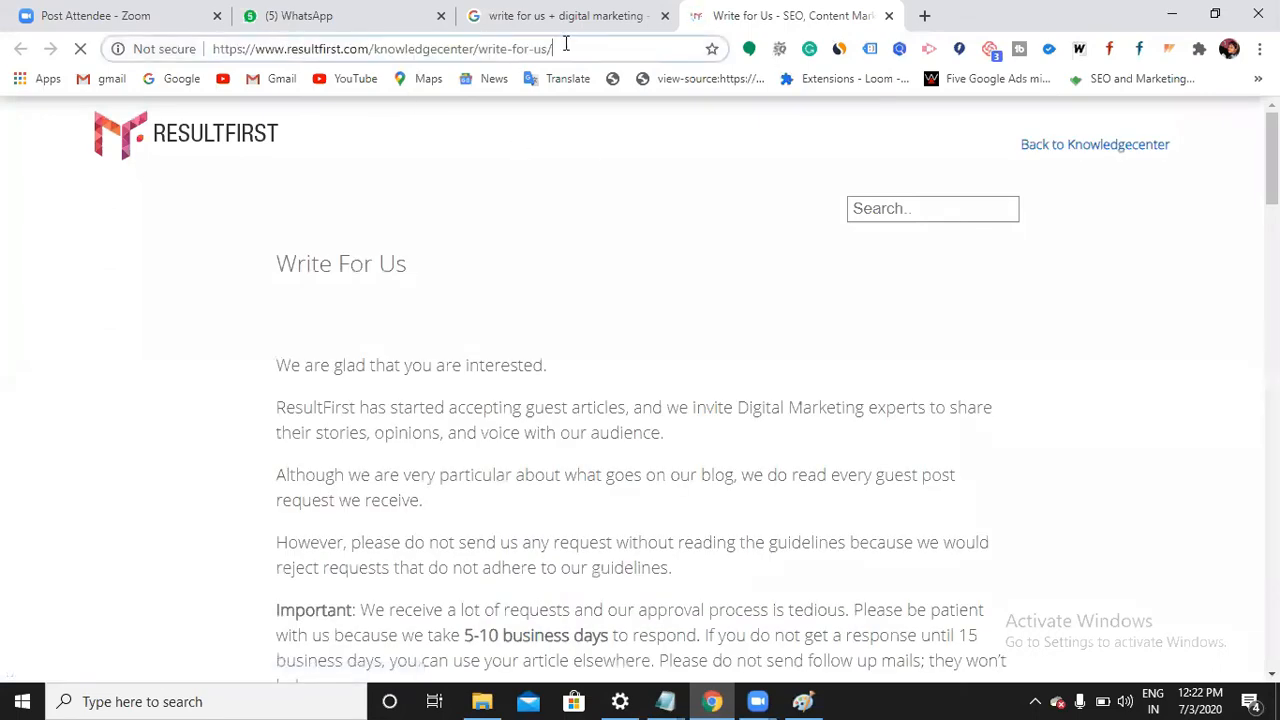
drag(553, 48, 226, 48)
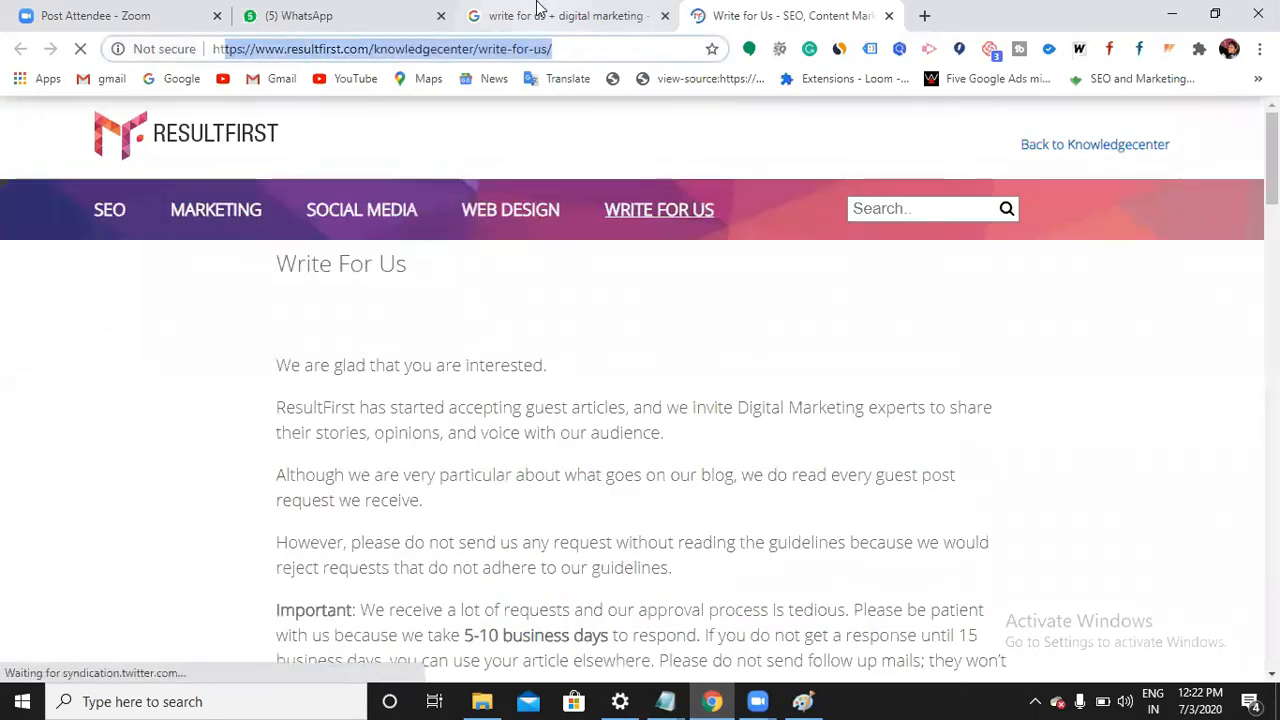
scroll(340, 376, down, 1)
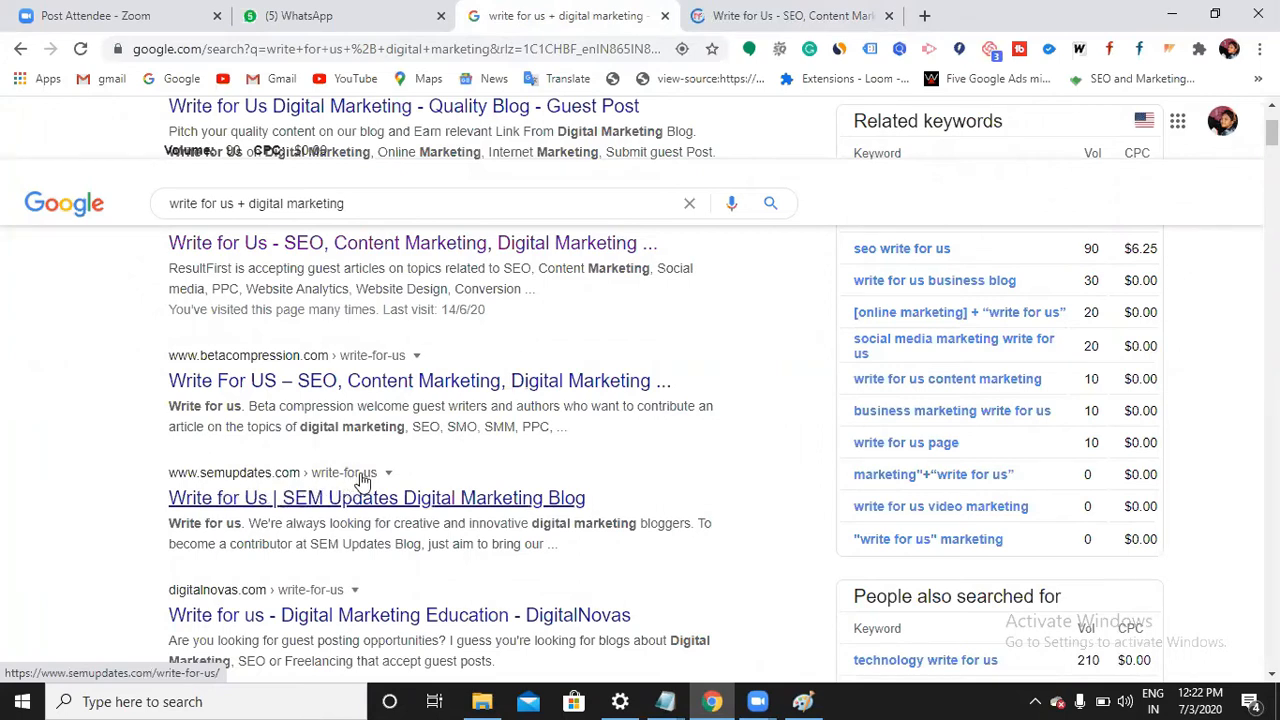
scroll(355, 483, down, 1)
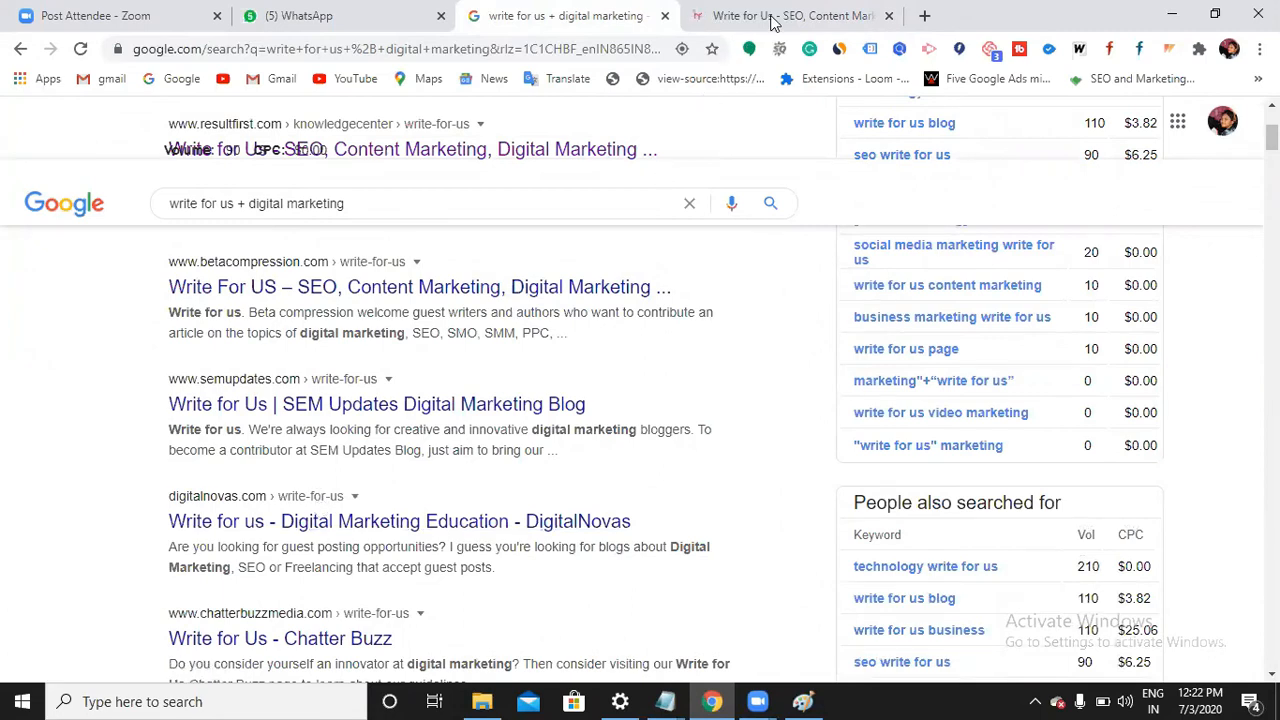
click(773, 22)
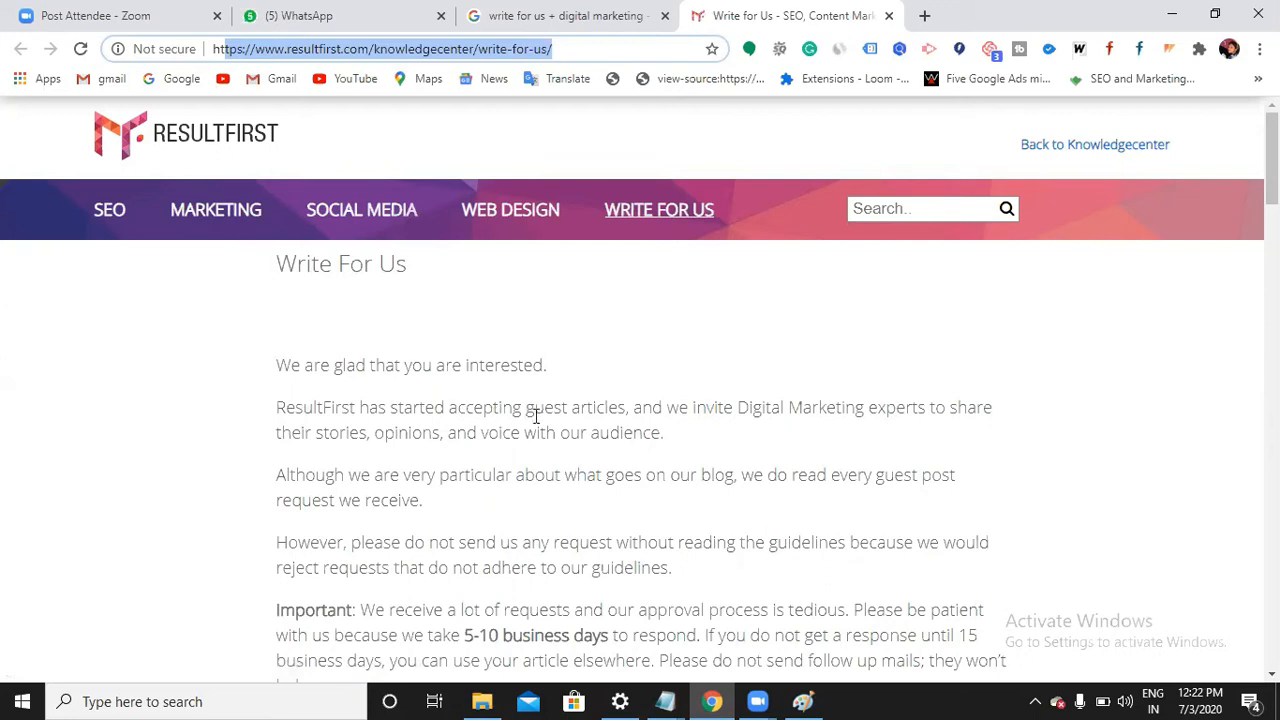
Highlight the intro phrases about Digital Marketing experts and inviting guest articles
click(751, 410)
drag(820, 412, 918, 410)
click(670, 450)
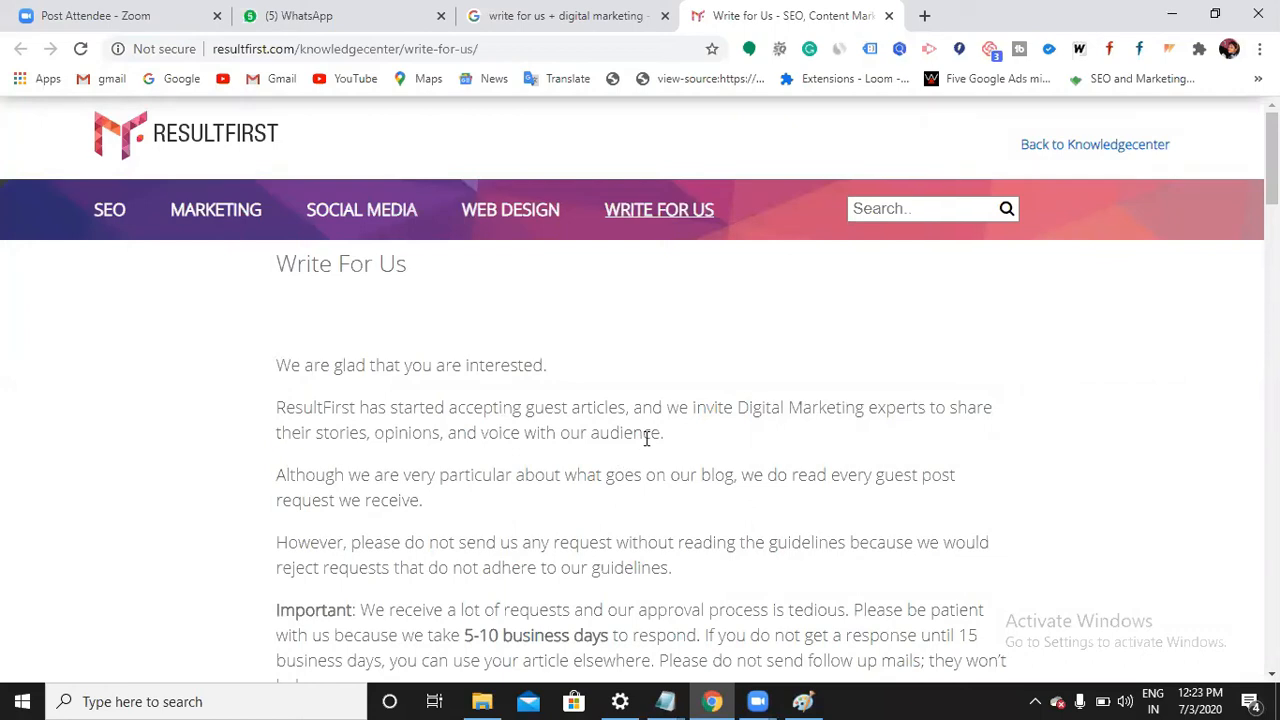
drag(652, 434, 285, 416)
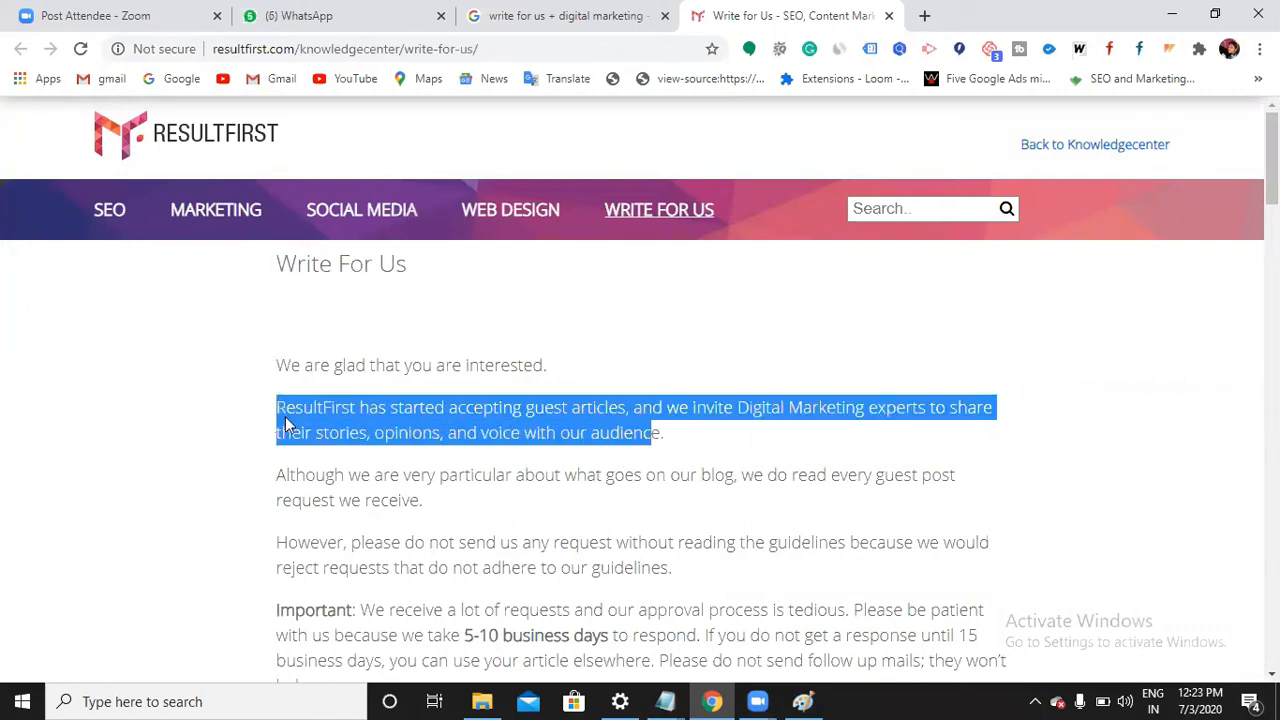
Close the WhatsApp tab, check the Google results, and scroll to the Sponsored Guest Post option
click(441, 15)
click(695, 449)
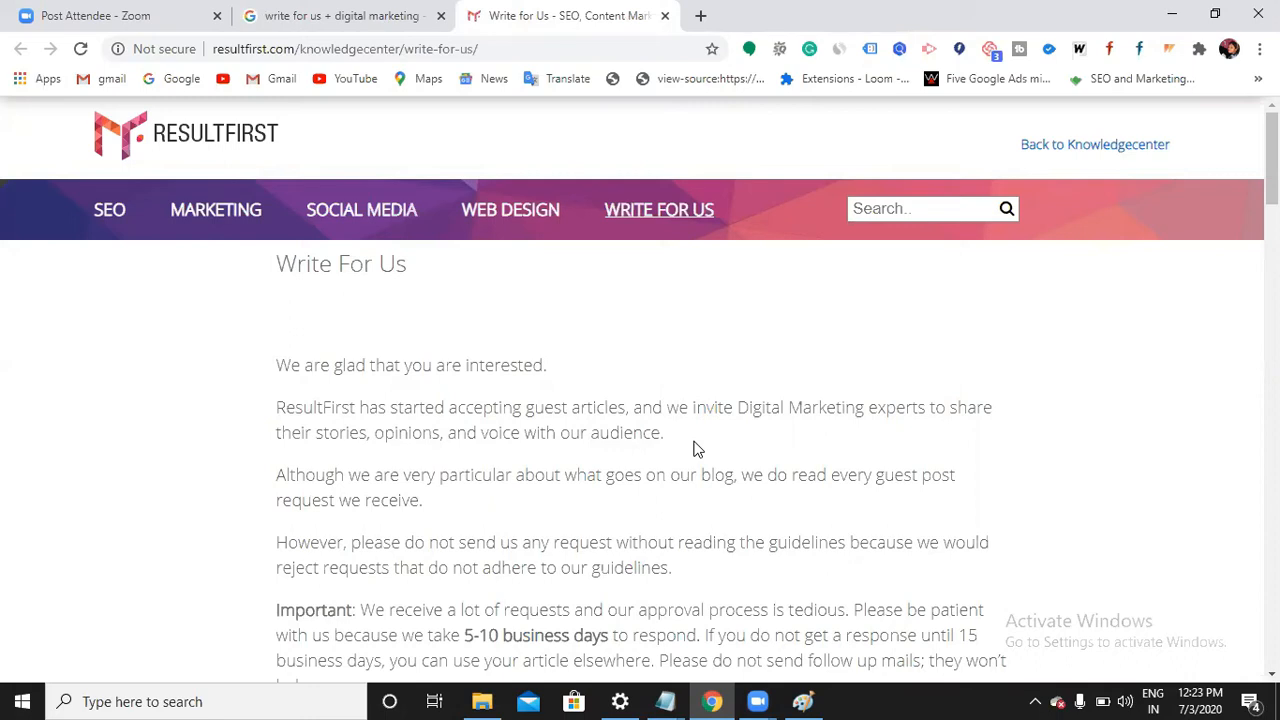
scroll(695, 447, down, 1)
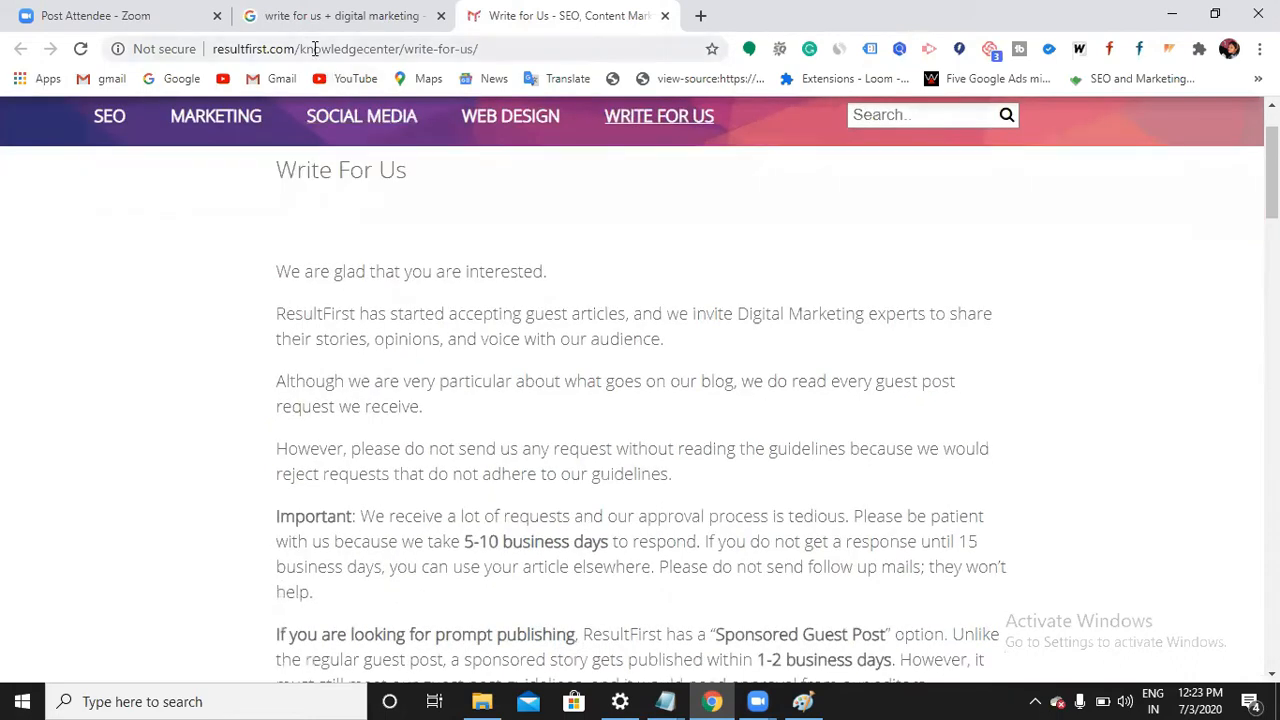
click(352, 30)
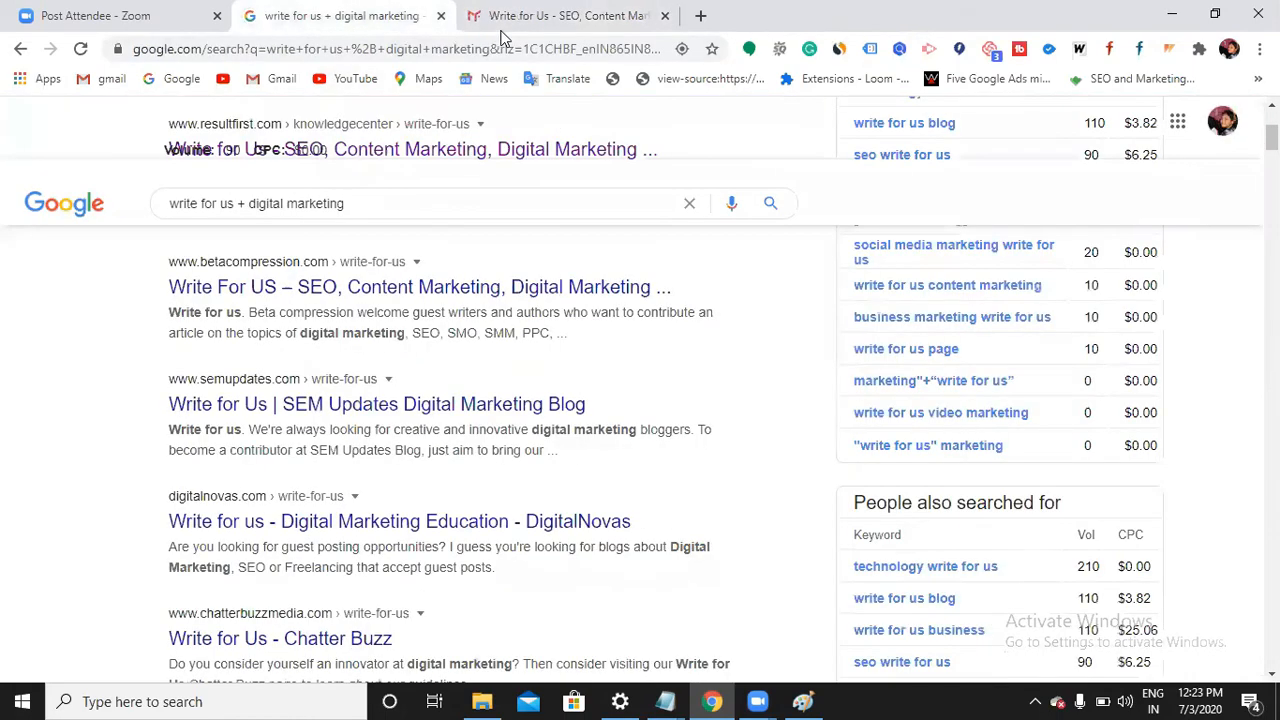
click(560, 22)
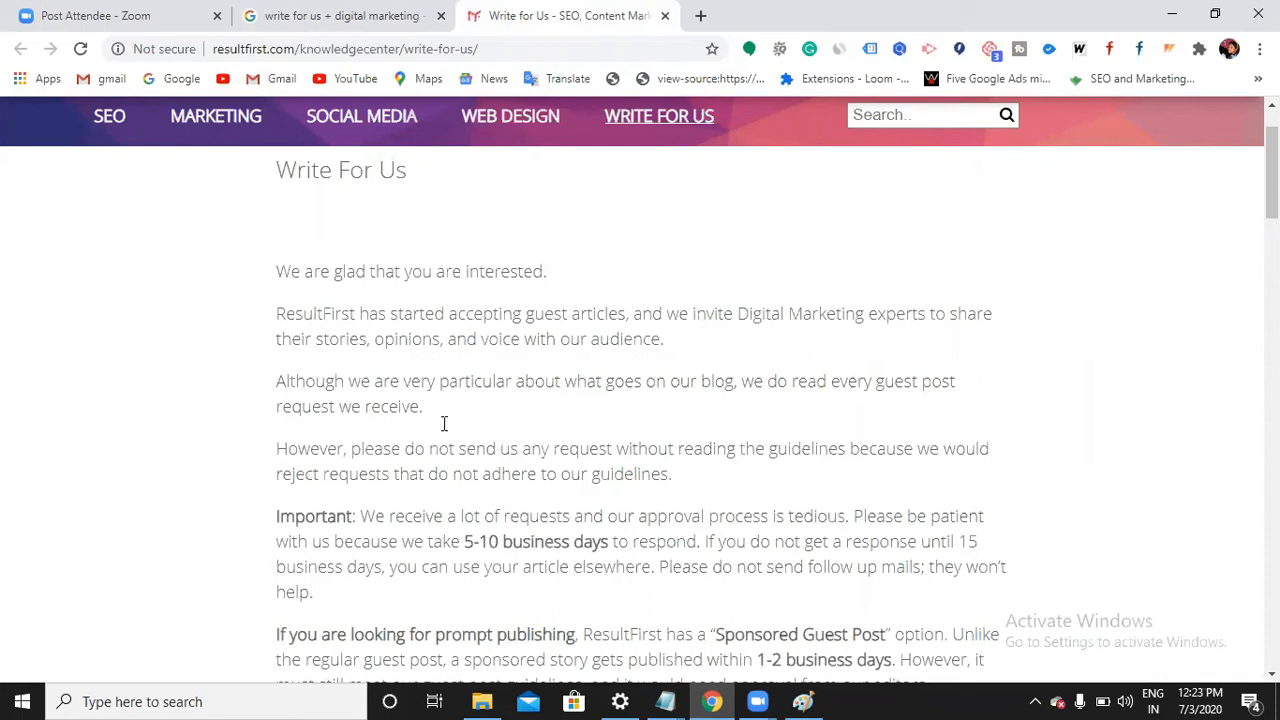
scroll(695, 390, down, 1)
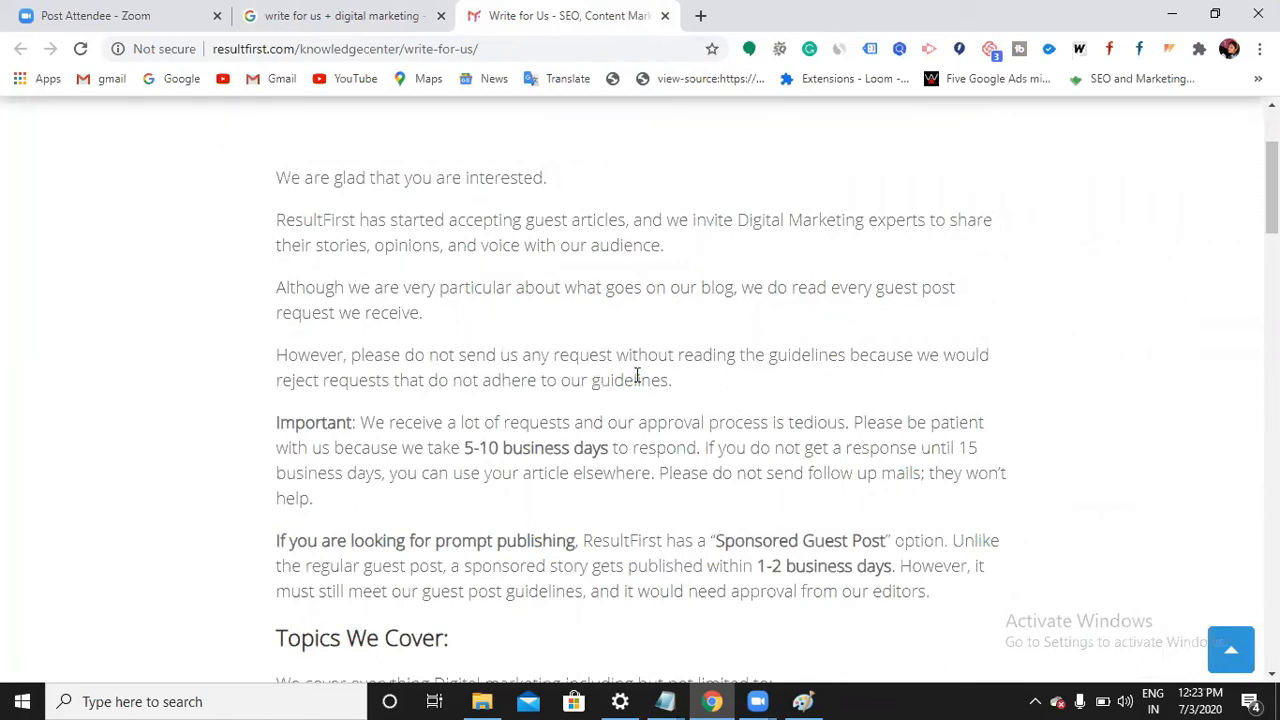
scroll(636, 358, down, 2)
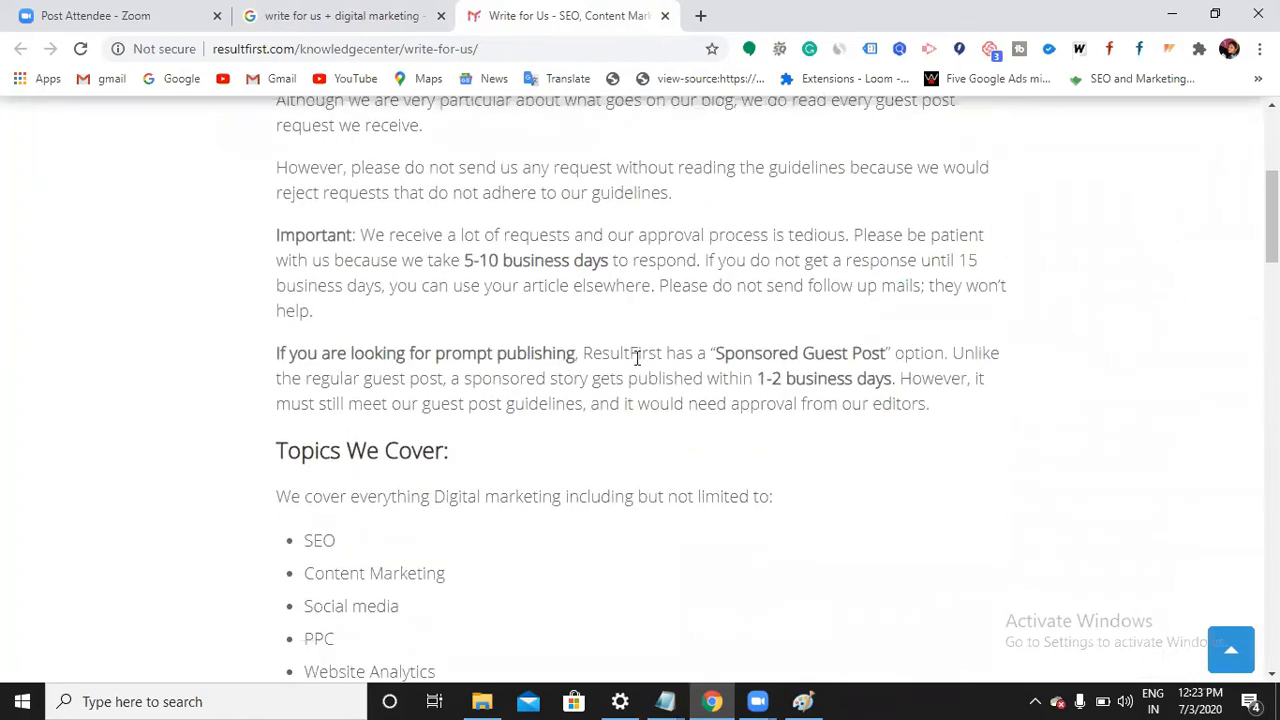
scroll(636, 358, up, 1)
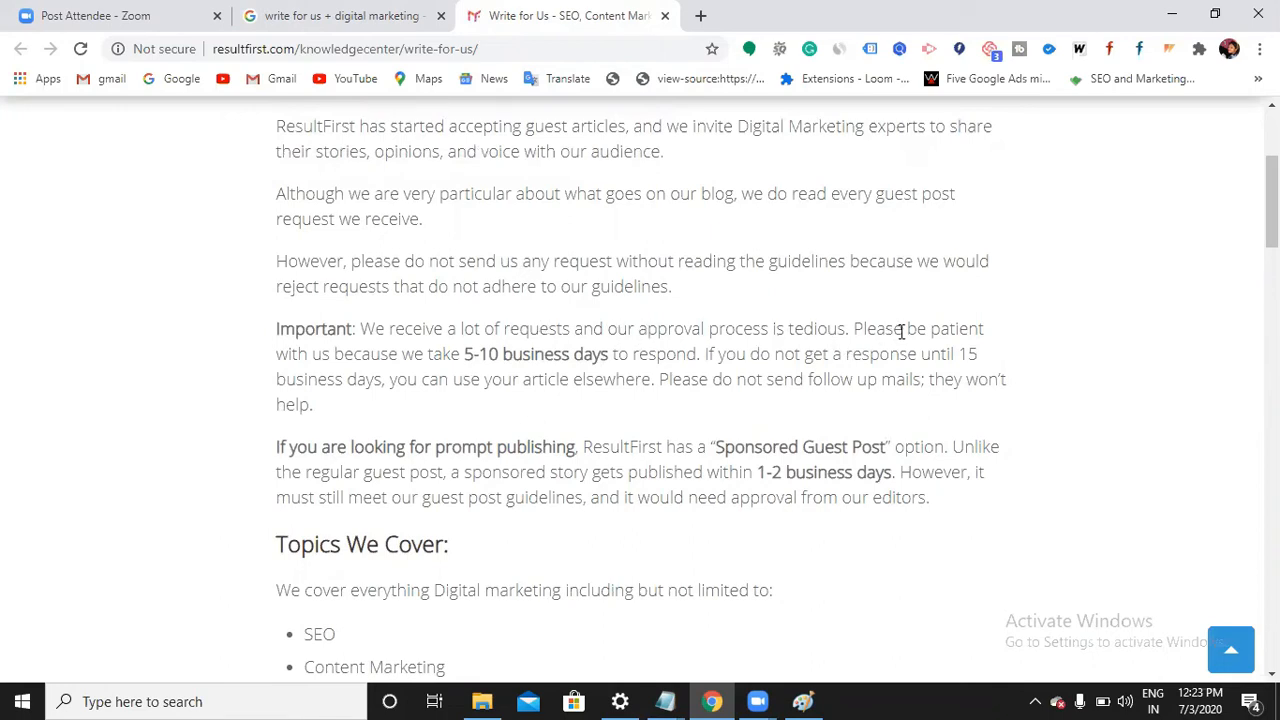
drag(460, 354, 623, 363)
click(733, 360)
drag(406, 328, 628, 398)
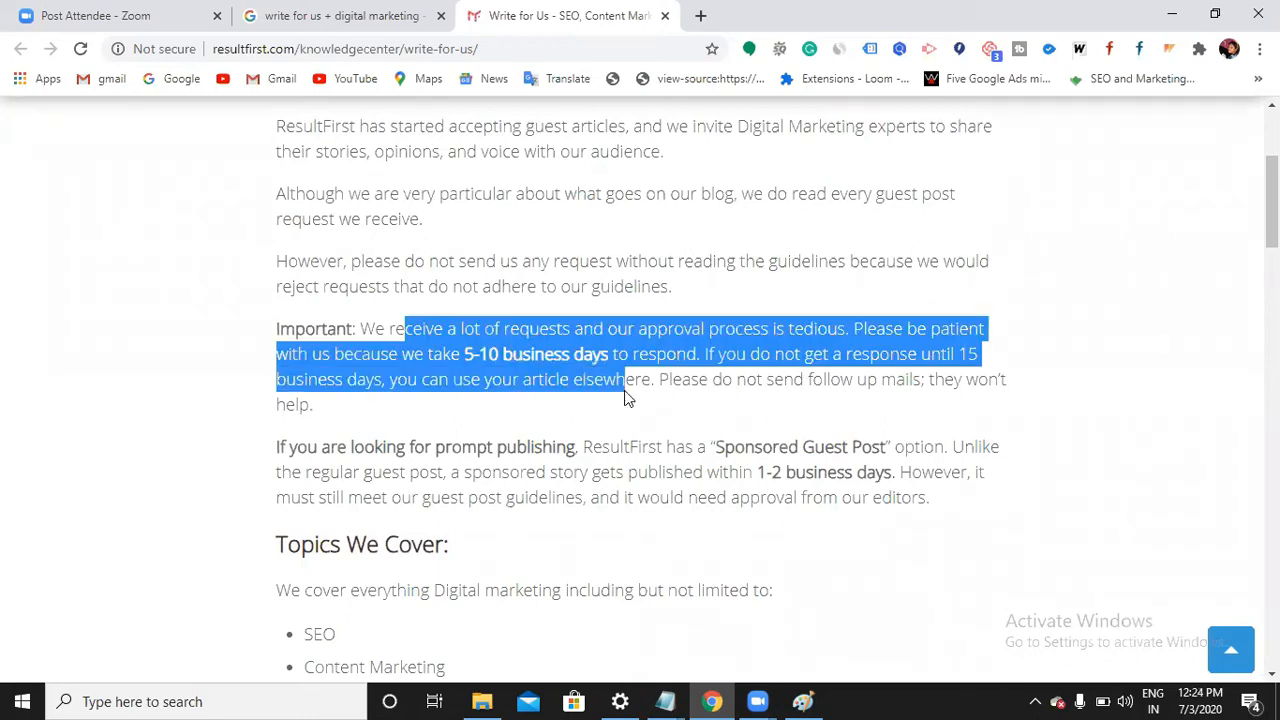
click(677, 354)
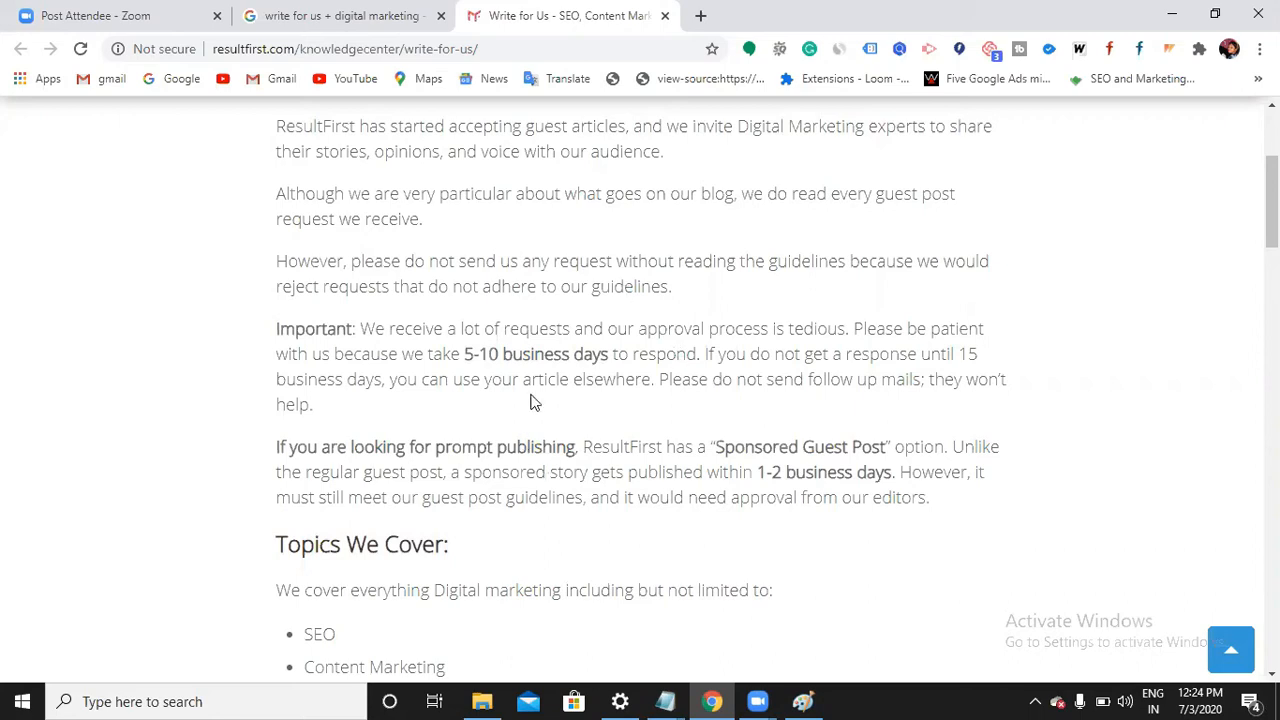
drag(525, 384, 406, 336)
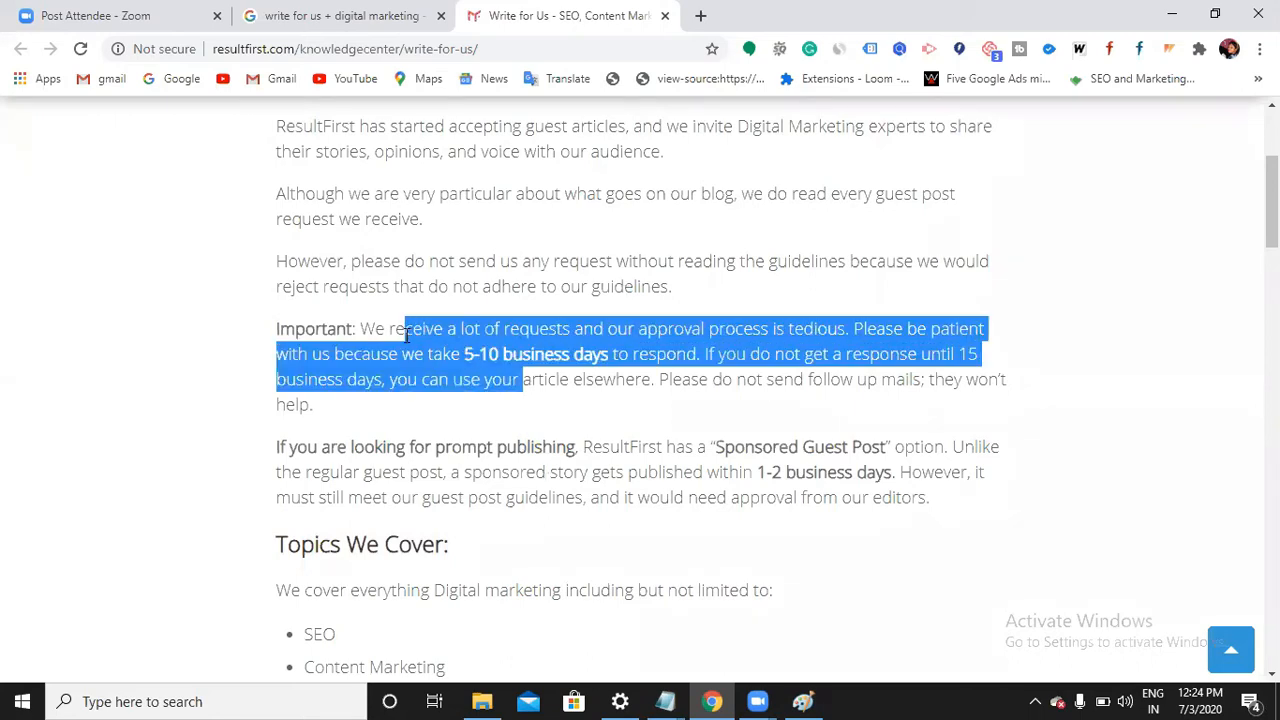
click(564, 380)
drag(738, 474, 886, 480)
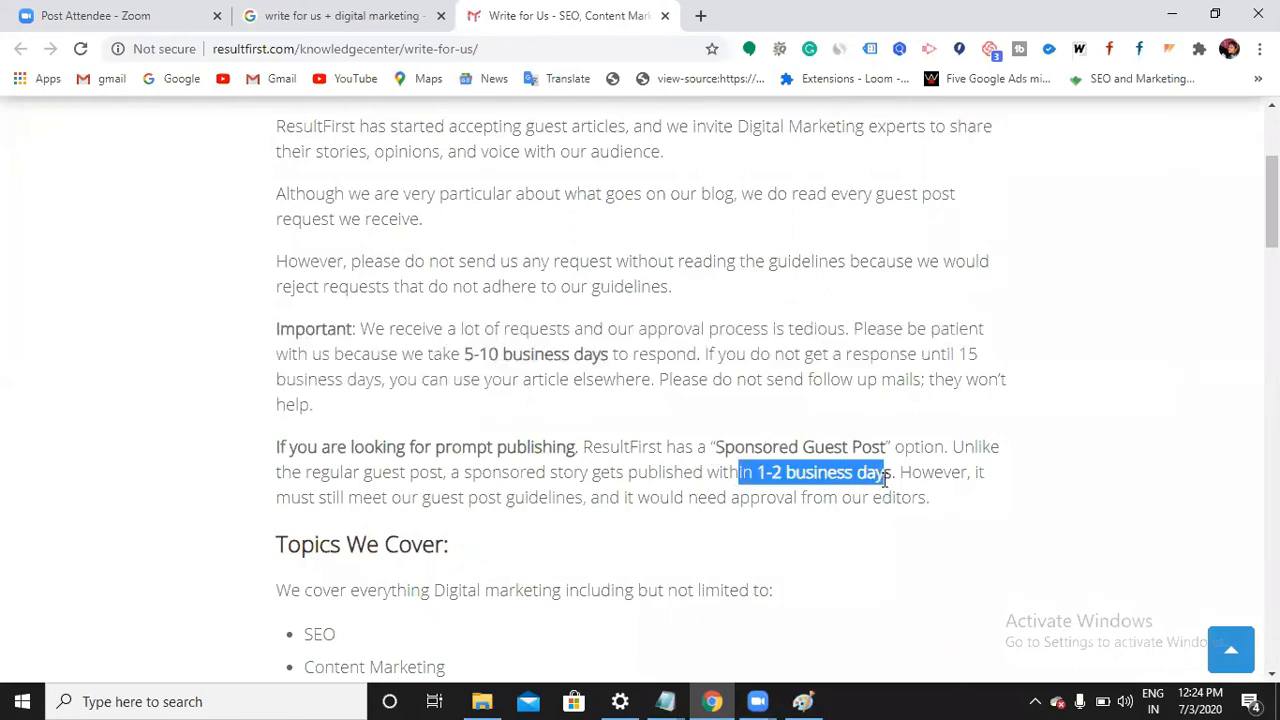
click(896, 477)
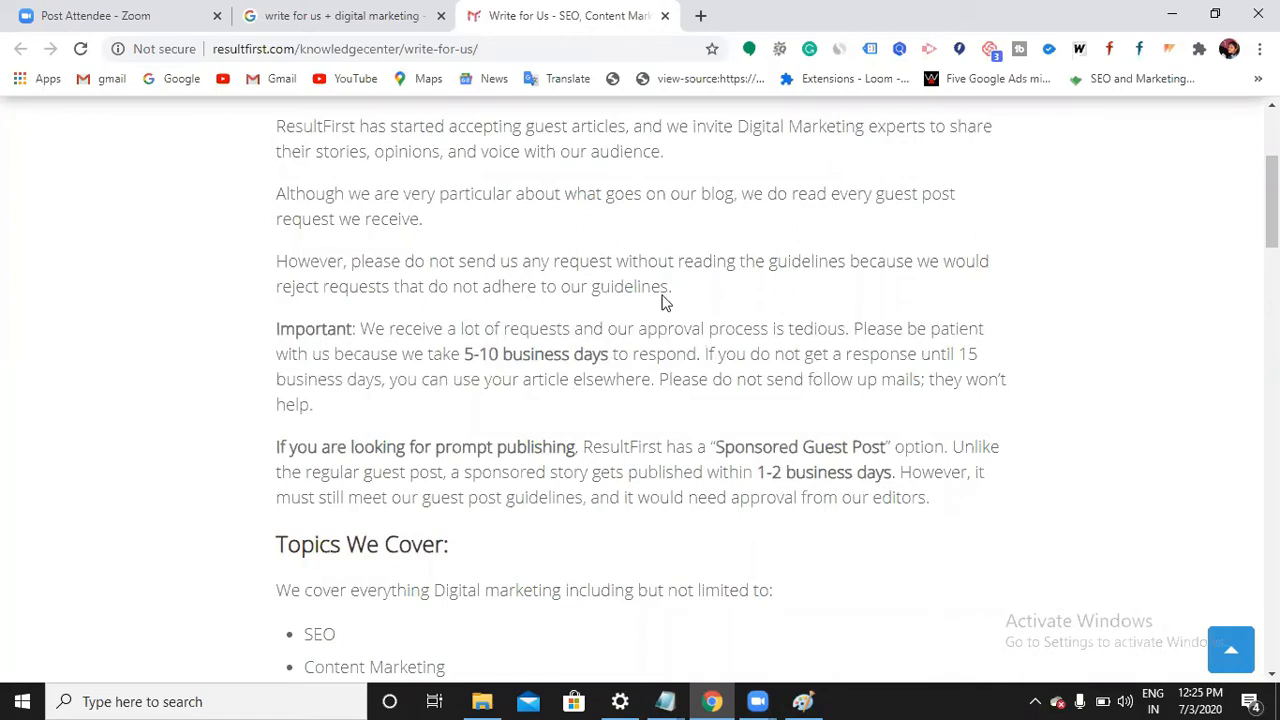
scroll(660, 349, down, 1)
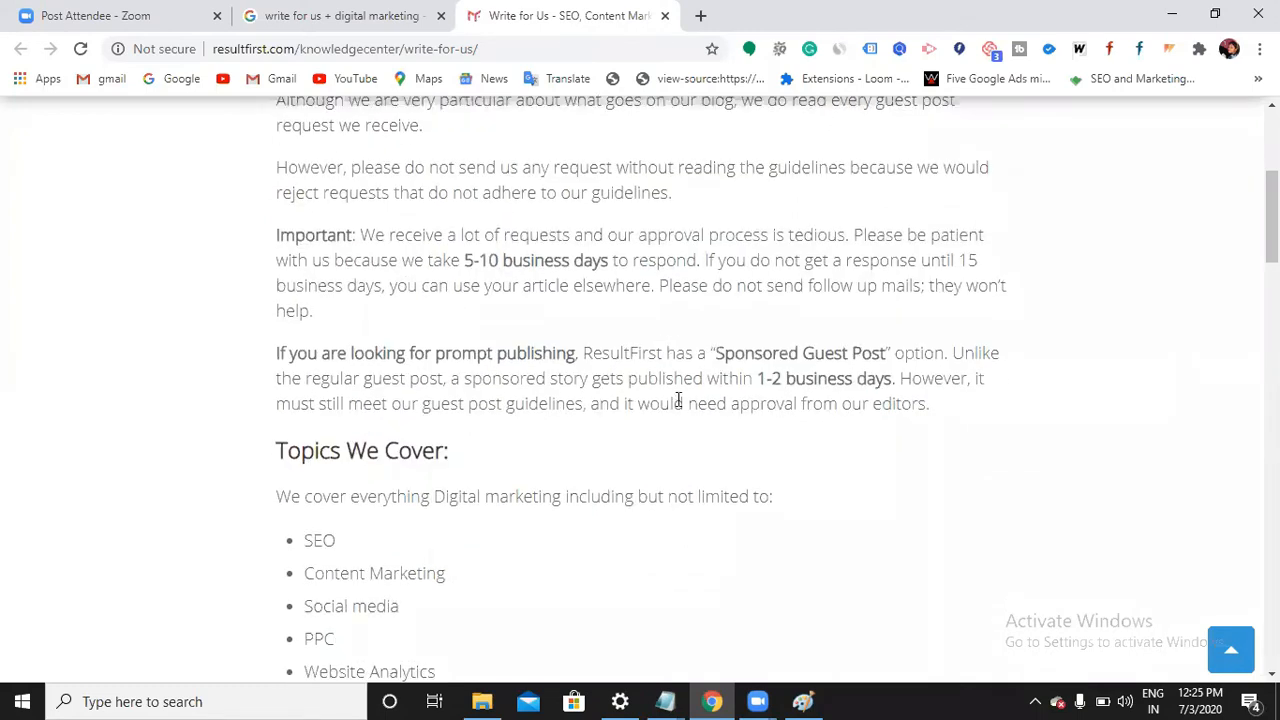
scroll(677, 400, down, 1)
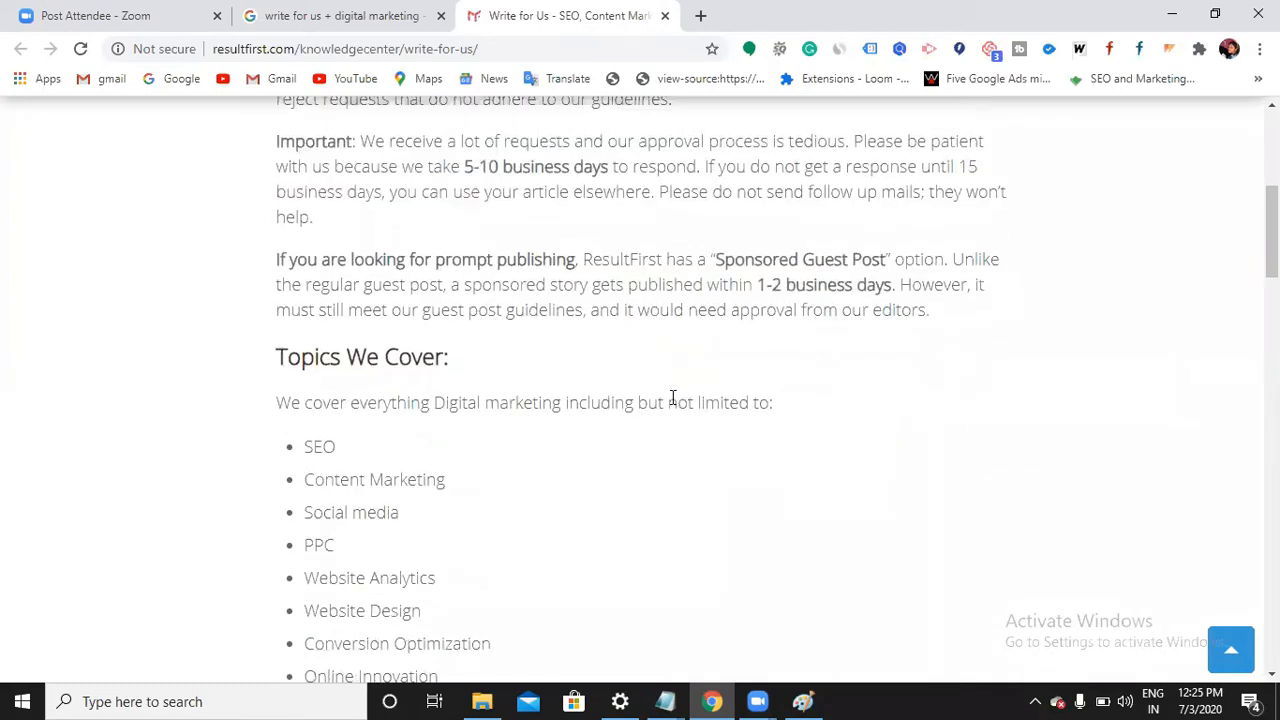
drag(891, 285, 712, 258)
click(748, 264)
scroll(737, 288, down, 1)
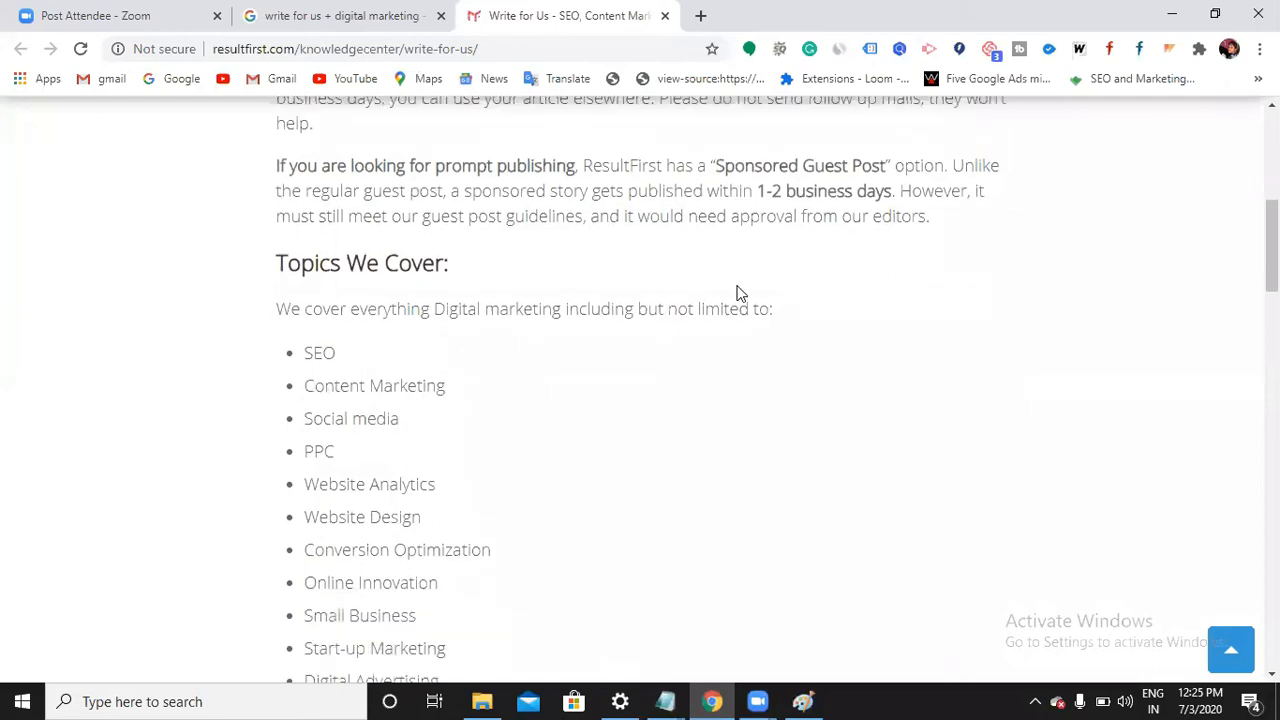
scroll(737, 291, down, 1)
scroll(860, 260, up, 2)
drag(895, 284, 939, 320)
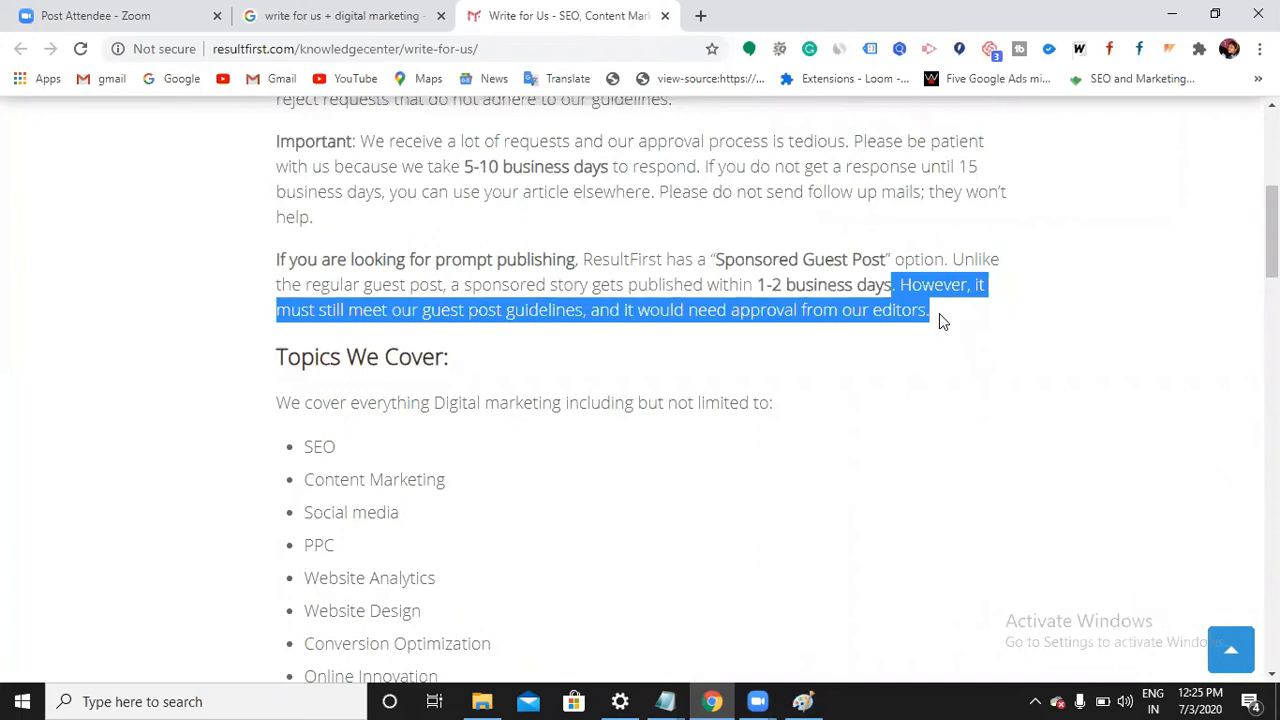
click(908, 306)
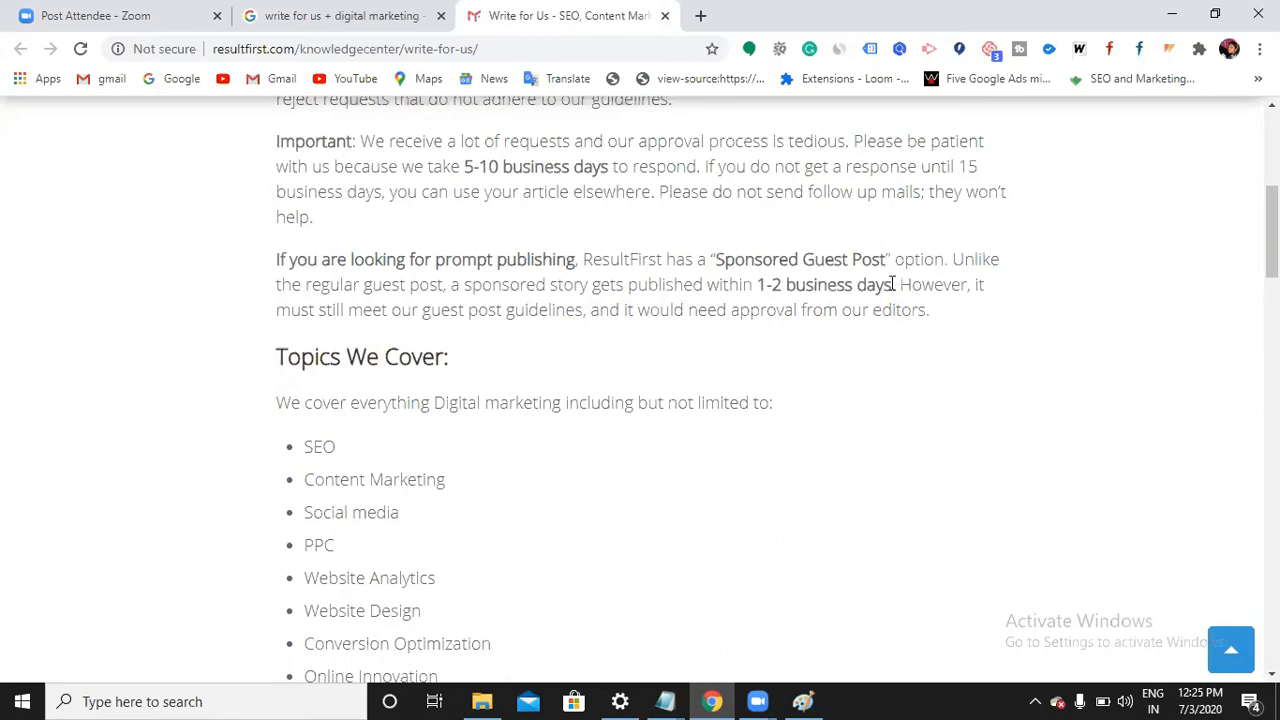
Scroll down the Write for Us page to the What Do We Publish? section
scroll(893, 287, down, 1)
scroll(893, 290, down, 1)
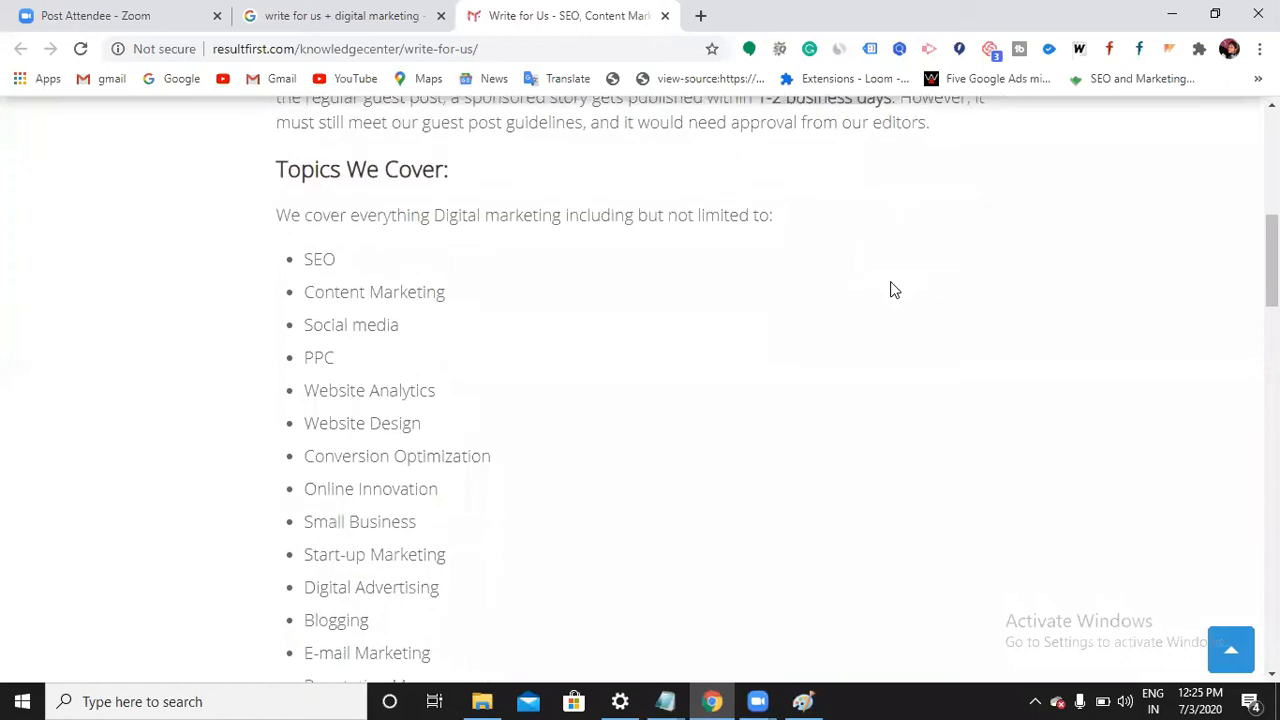
scroll(893, 290, down, 1)
scroll(893, 290, up, 1)
scroll(540, 460, down, 2)
scroll(560, 380, up, 3)
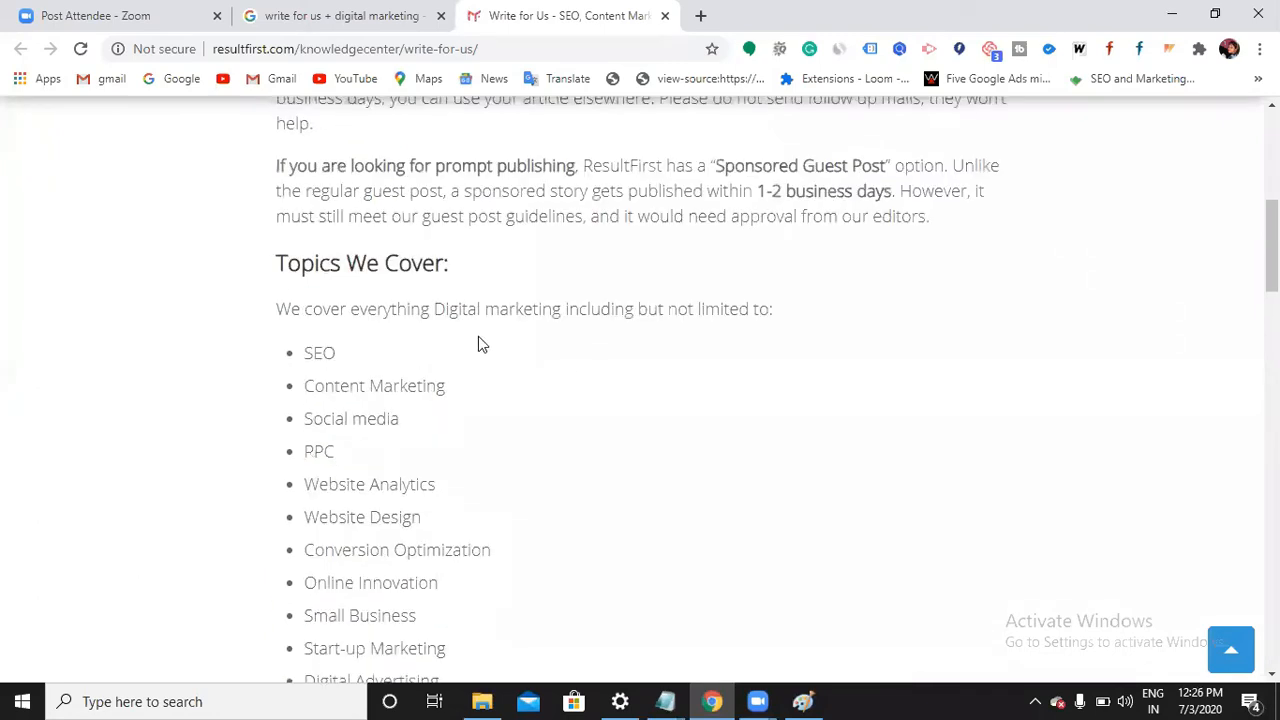
scroll(489, 347, down, 1)
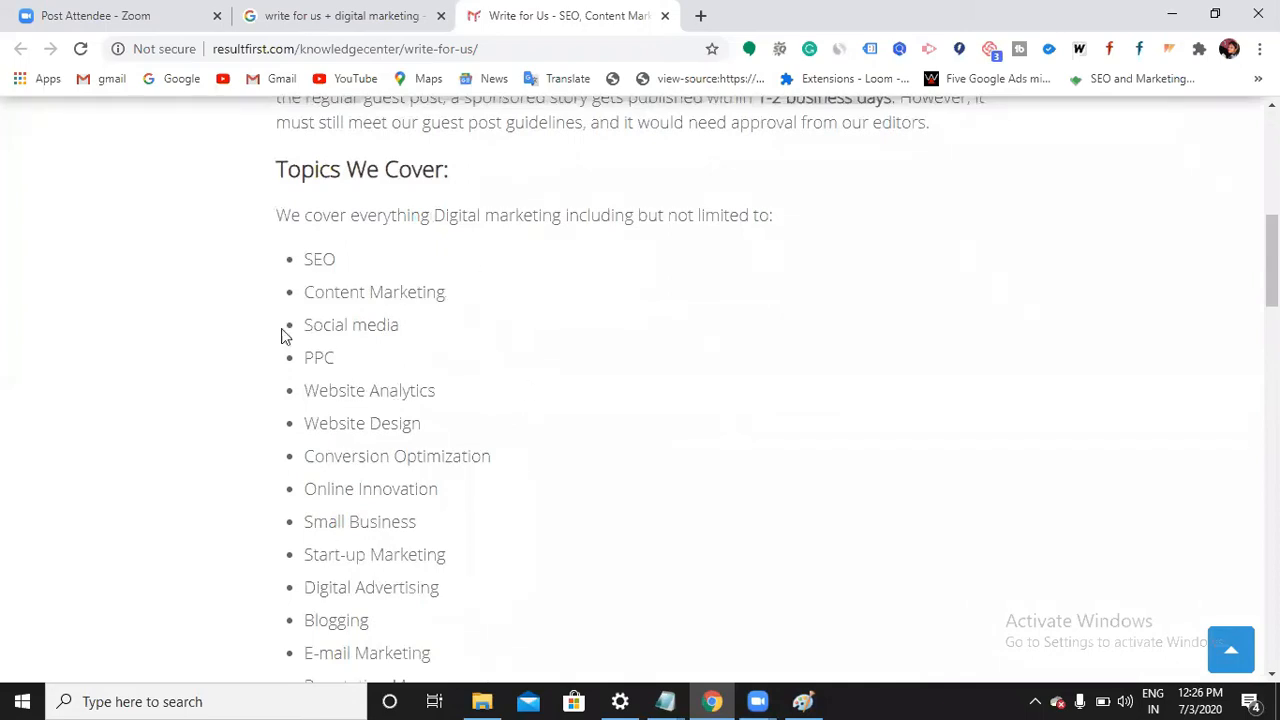
scroll(400, 300, down, 1)
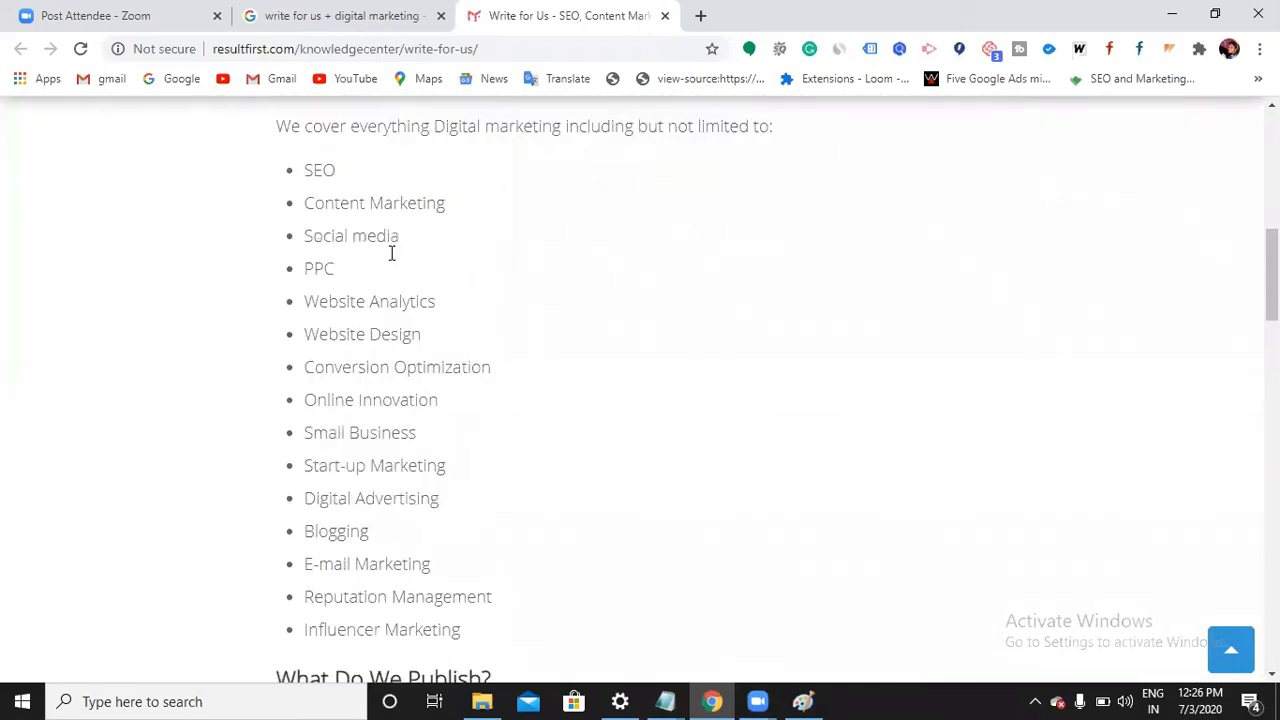
scroll(394, 382, down, 2)
scroll(395, 384, down, 4)
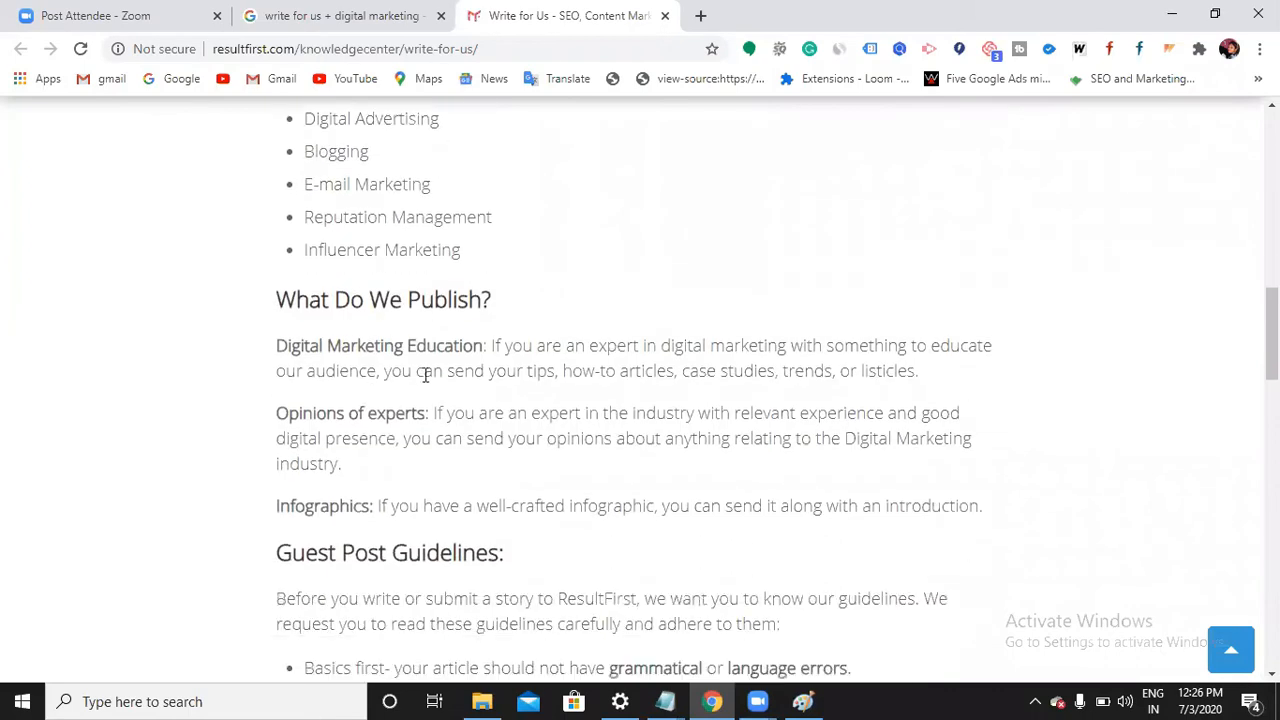
scroll(440, 375, up, 1)
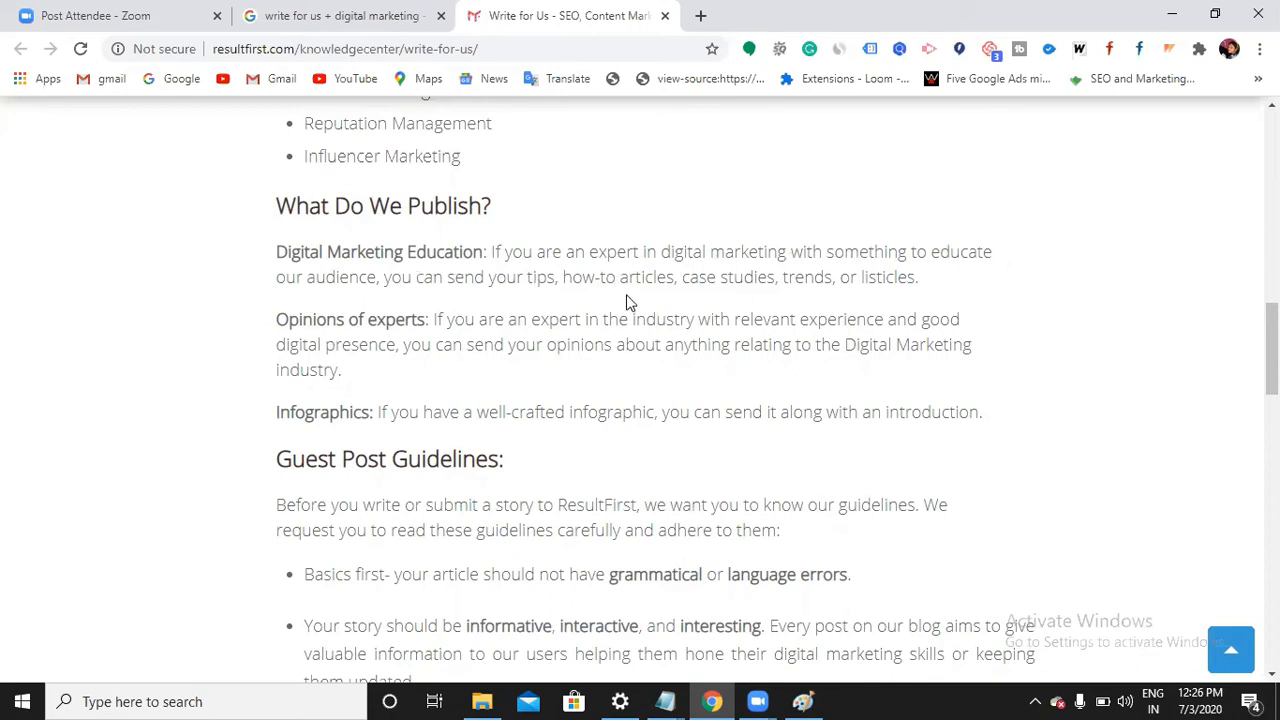
Highlight the sentence listing accepted content: education pieces, expert opinions, infographics
drag(461, 265, 417, 276)
click(918, 275)
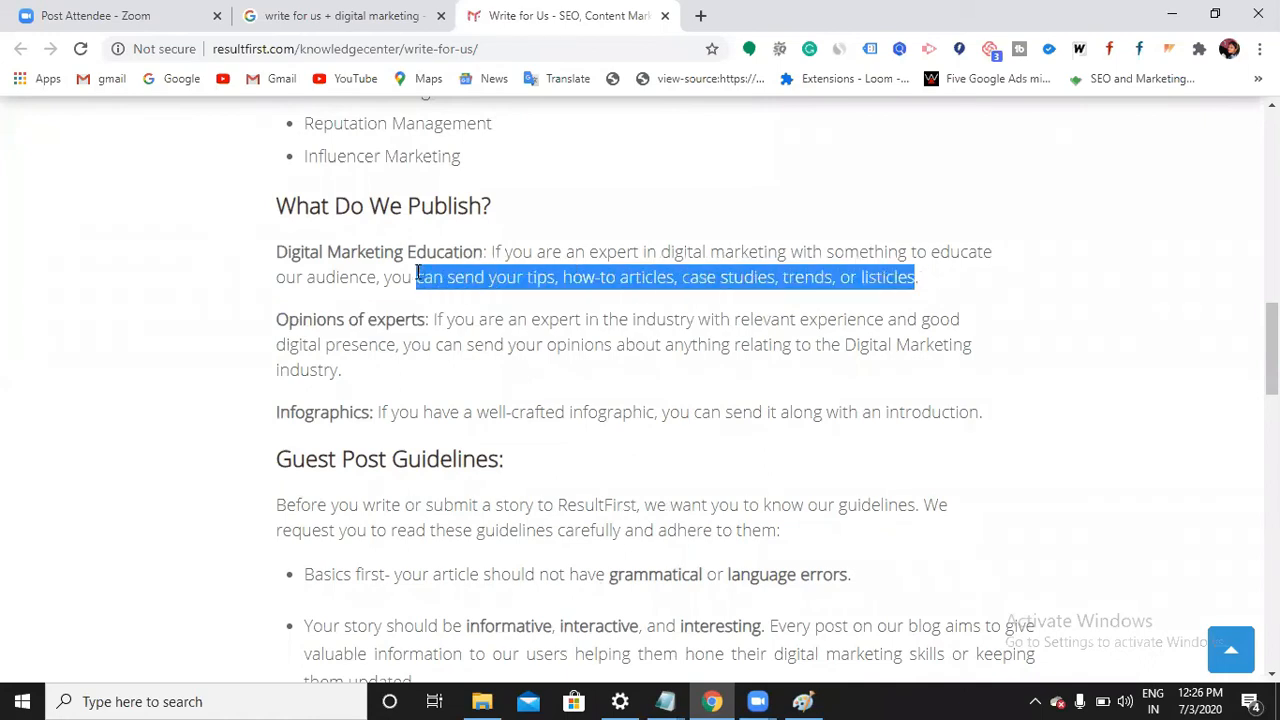
click(511, 278)
scroll(549, 283, down, 1)
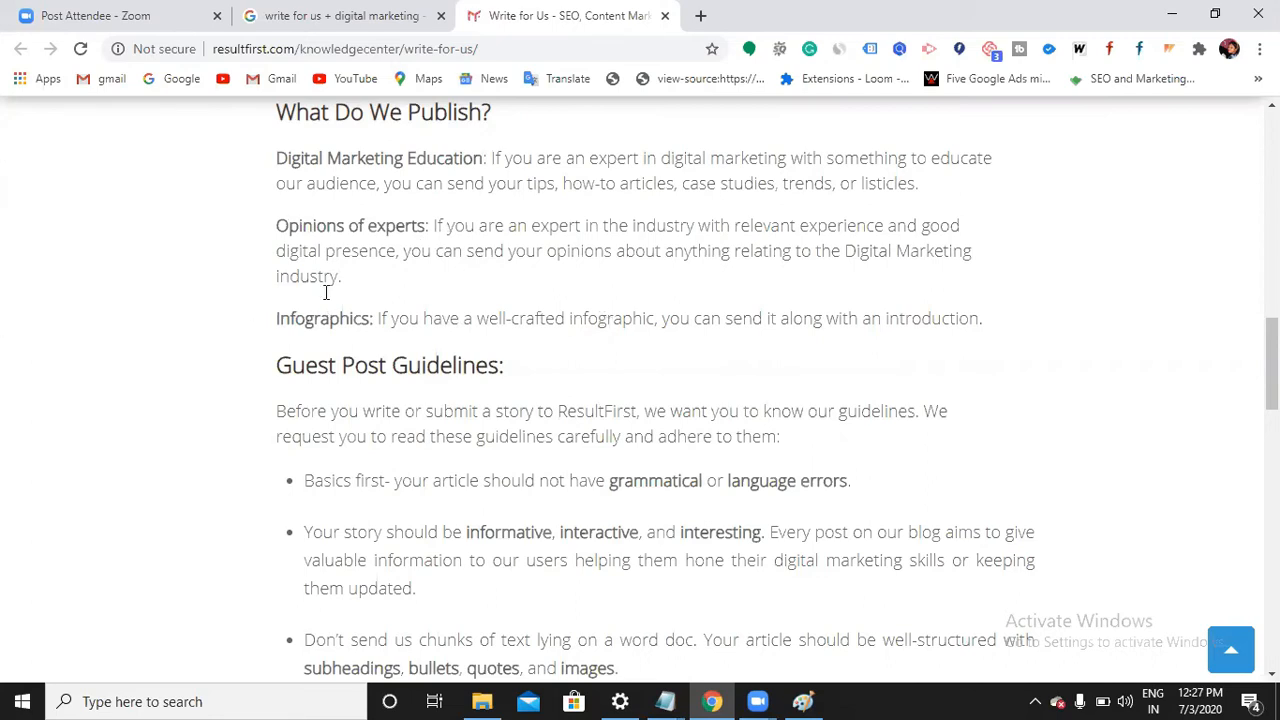
Scroll to the Guest Post Guidelines and highlight the rule against grammatical or language errors
scroll(332, 291, down, 1)
scroll(332, 291, down, 1)
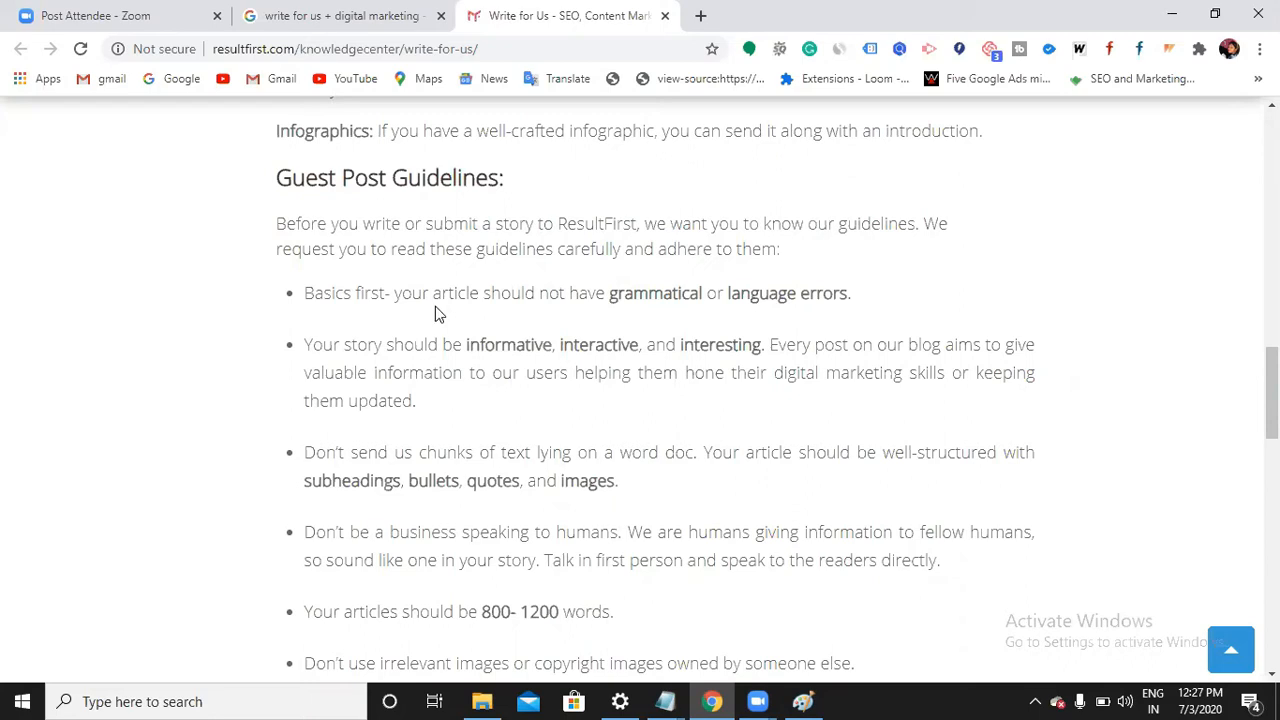
drag(608, 293, 871, 294)
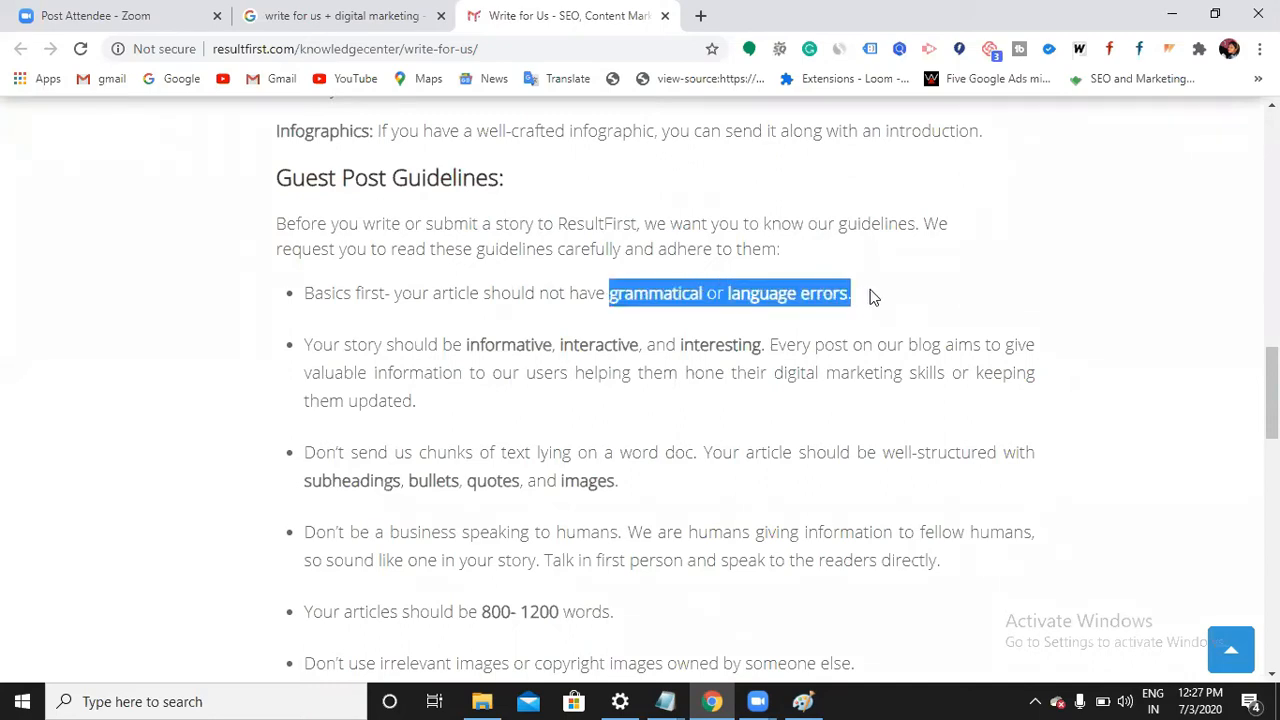
click(831, 287)
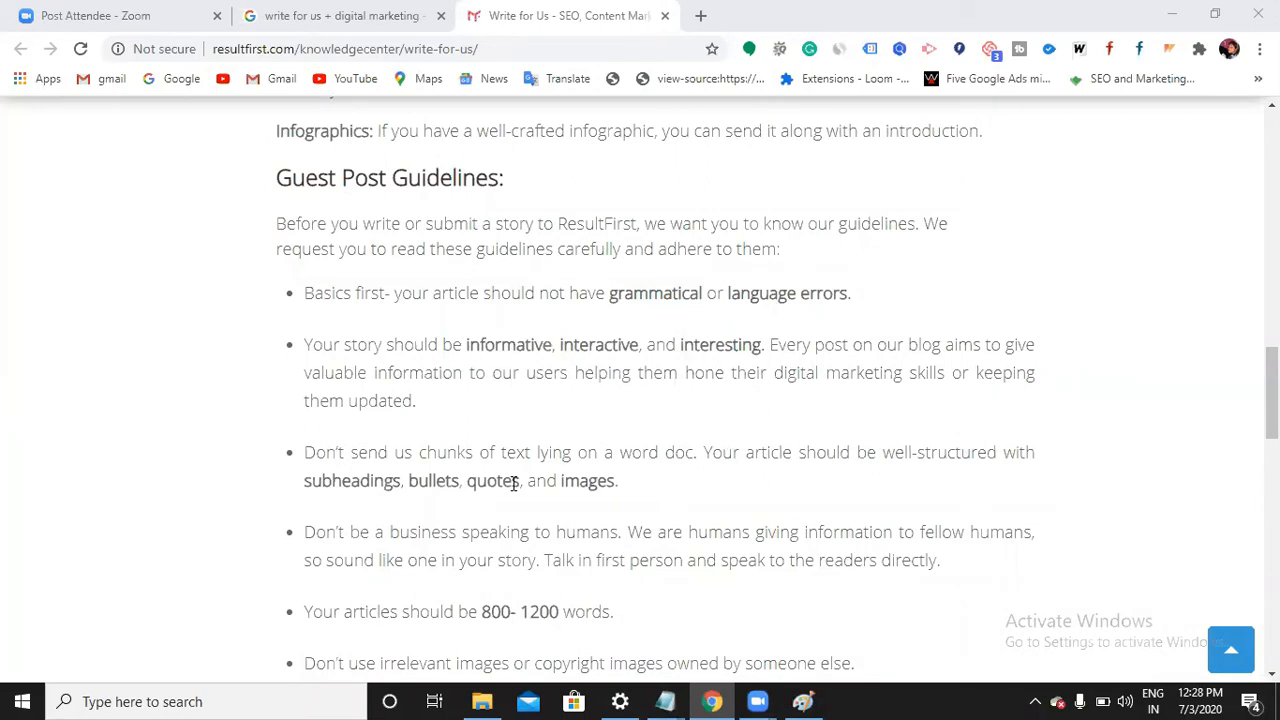
Highlight the 'Don't send us chunks of text' rule asking for subheadings, bullets, quotes and images
scroll(549, 378, down, 1)
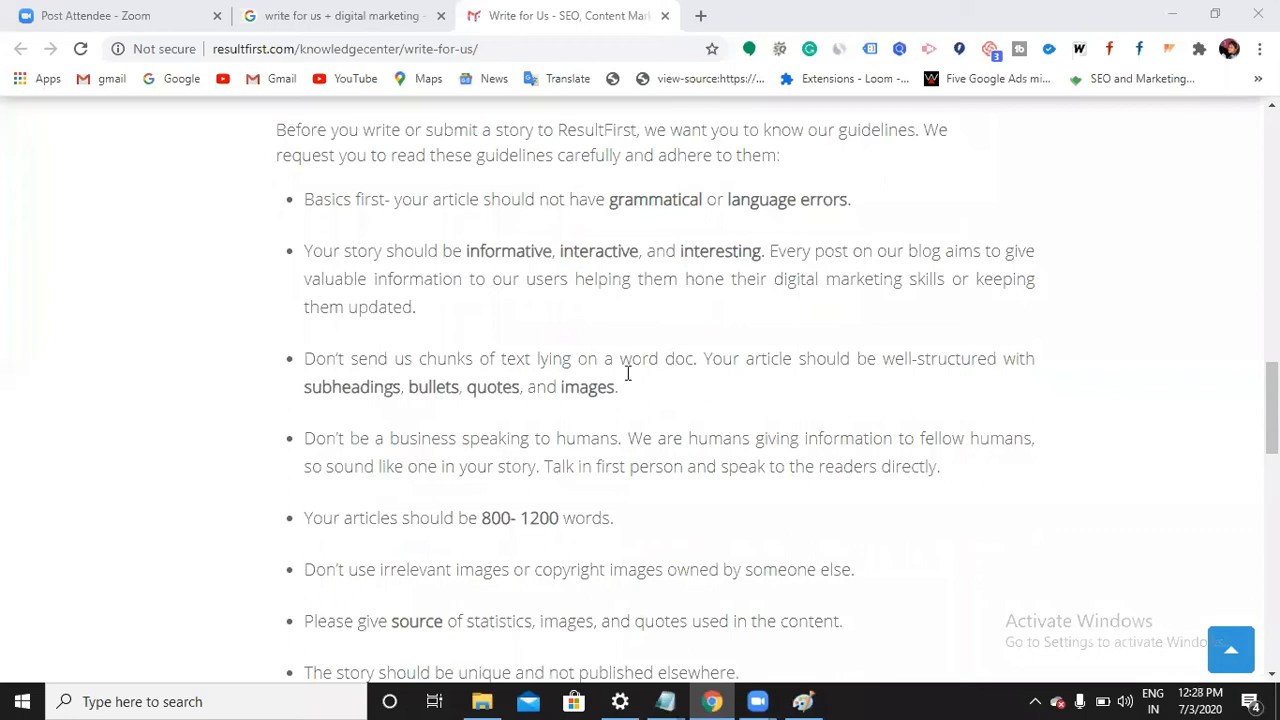
drag(622, 396, 309, 347)
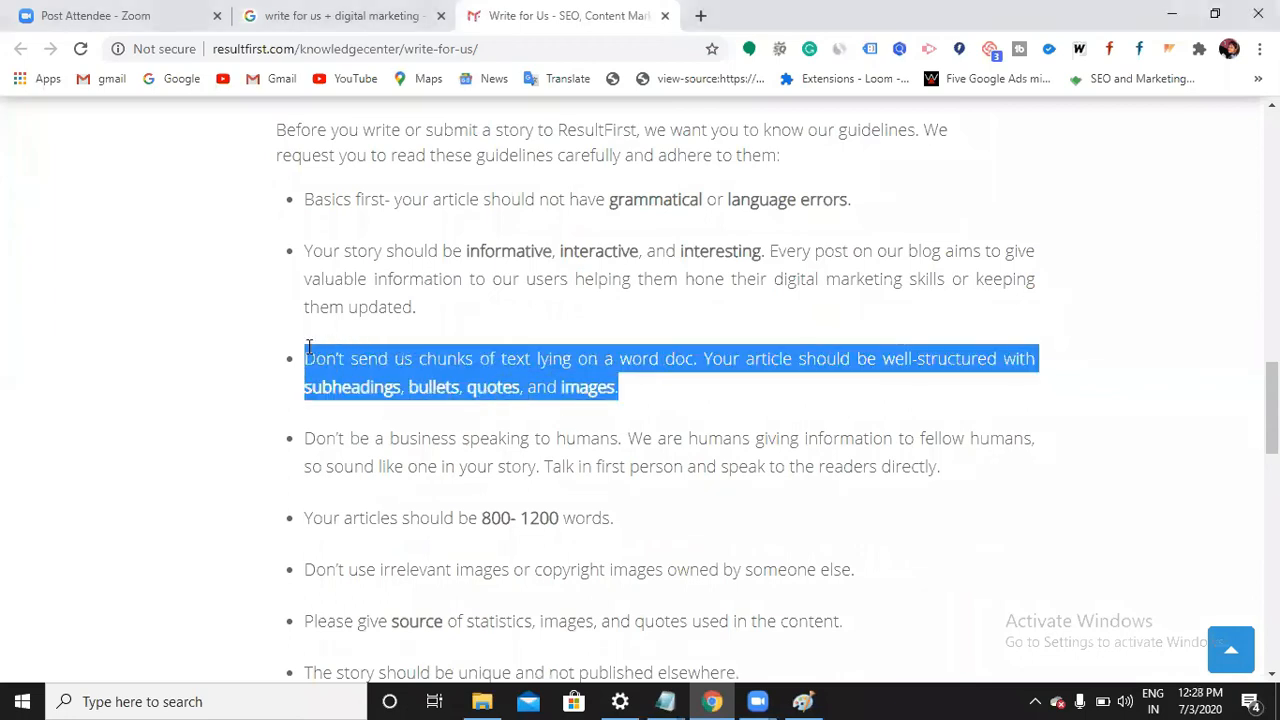
click(457, 386)
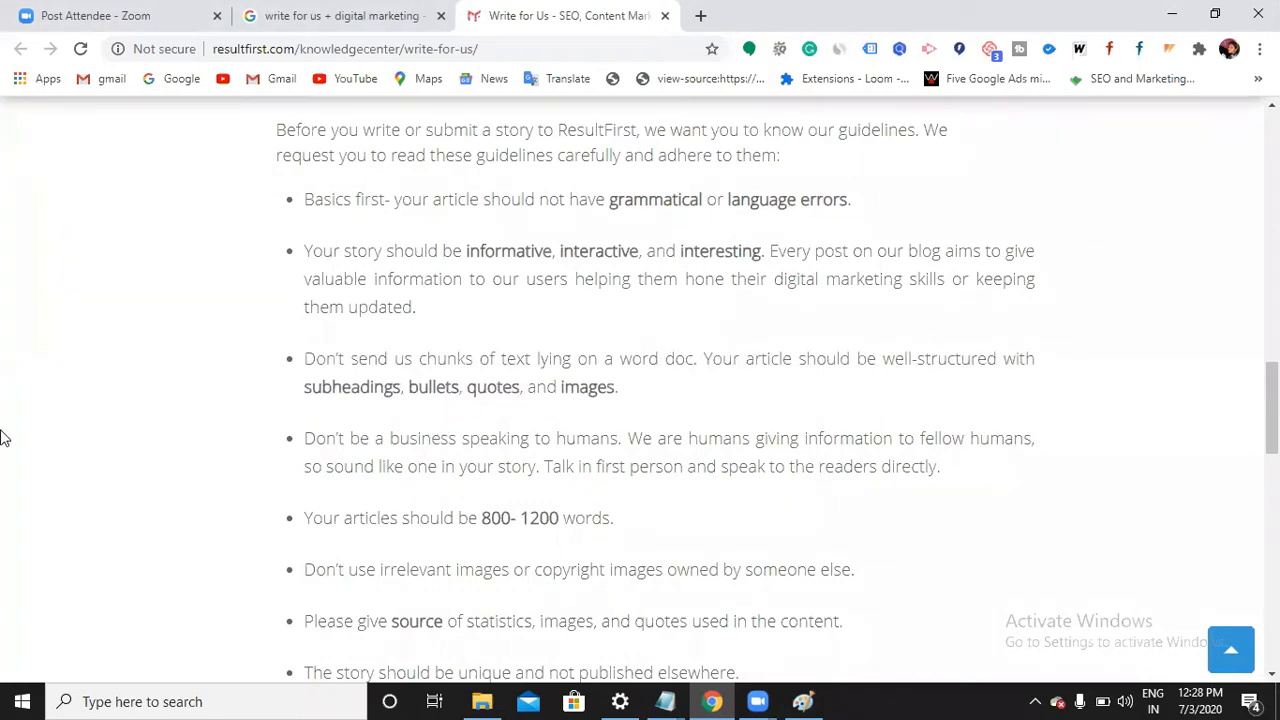
scroll(390, 420, down, 1)
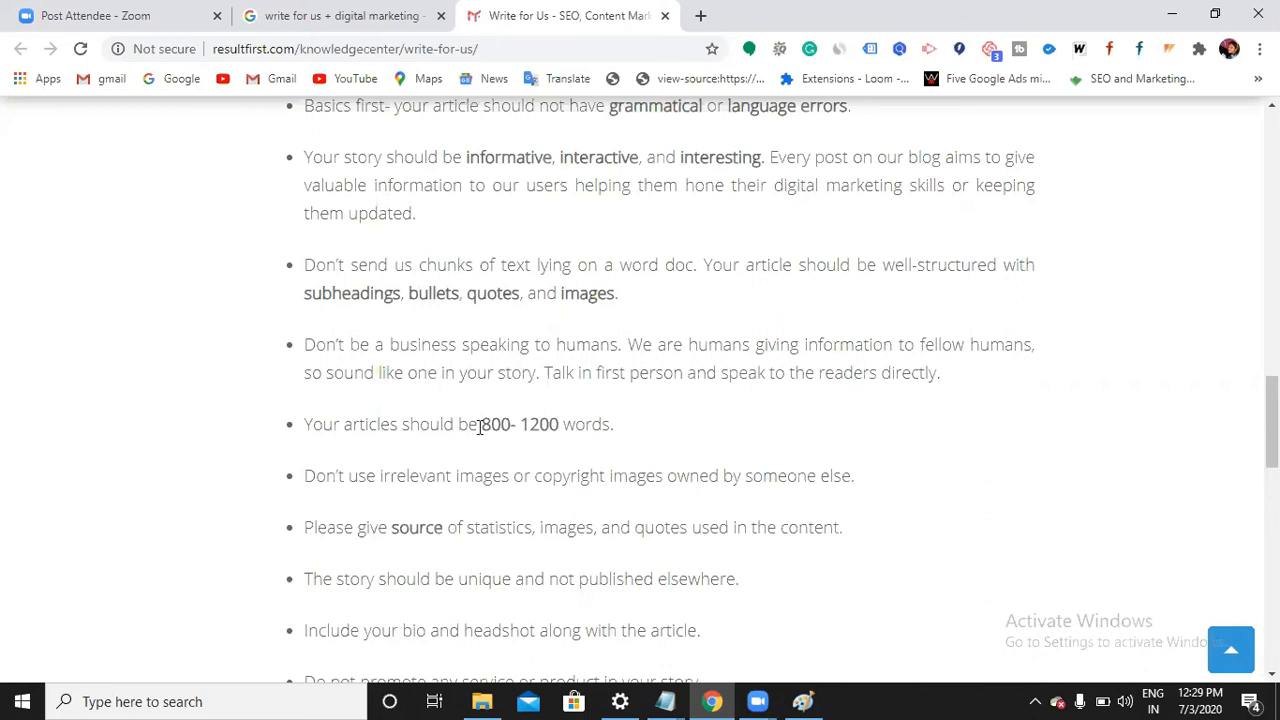
Highlight the 800-1200 word count, then the rule that the story must be unique and unpublished
drag(474, 426, 558, 428)
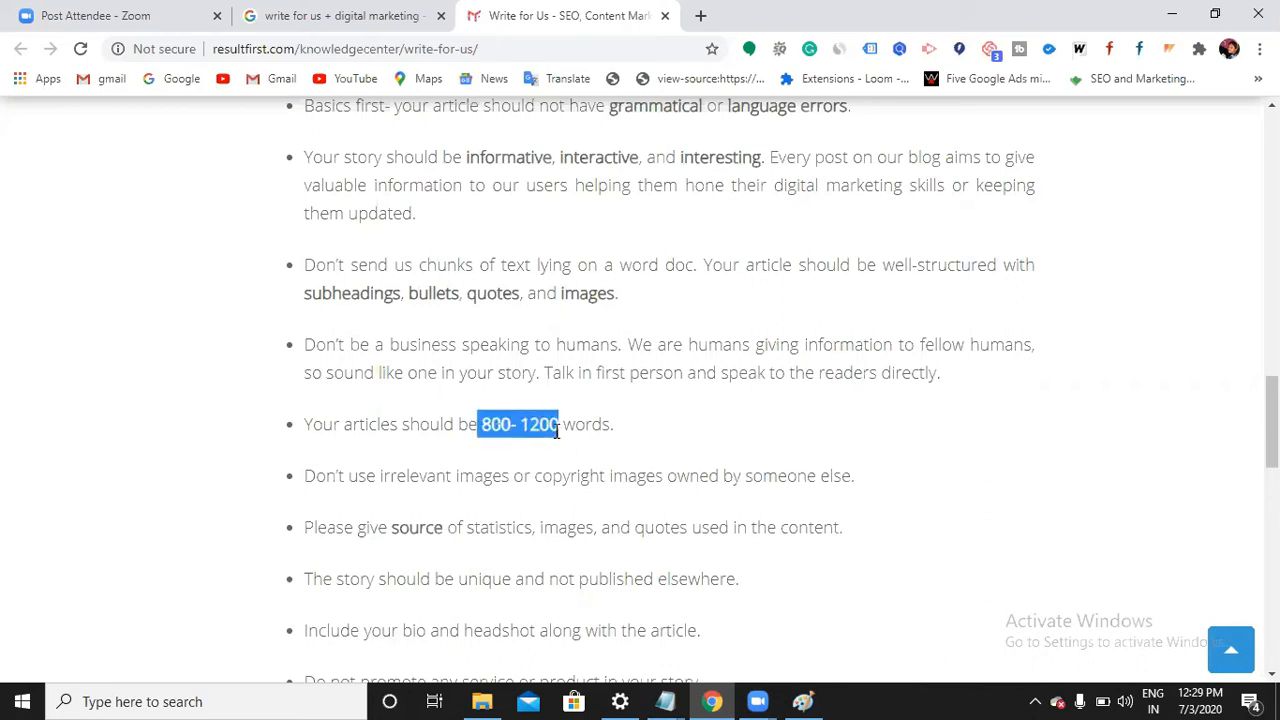
click(557, 432)
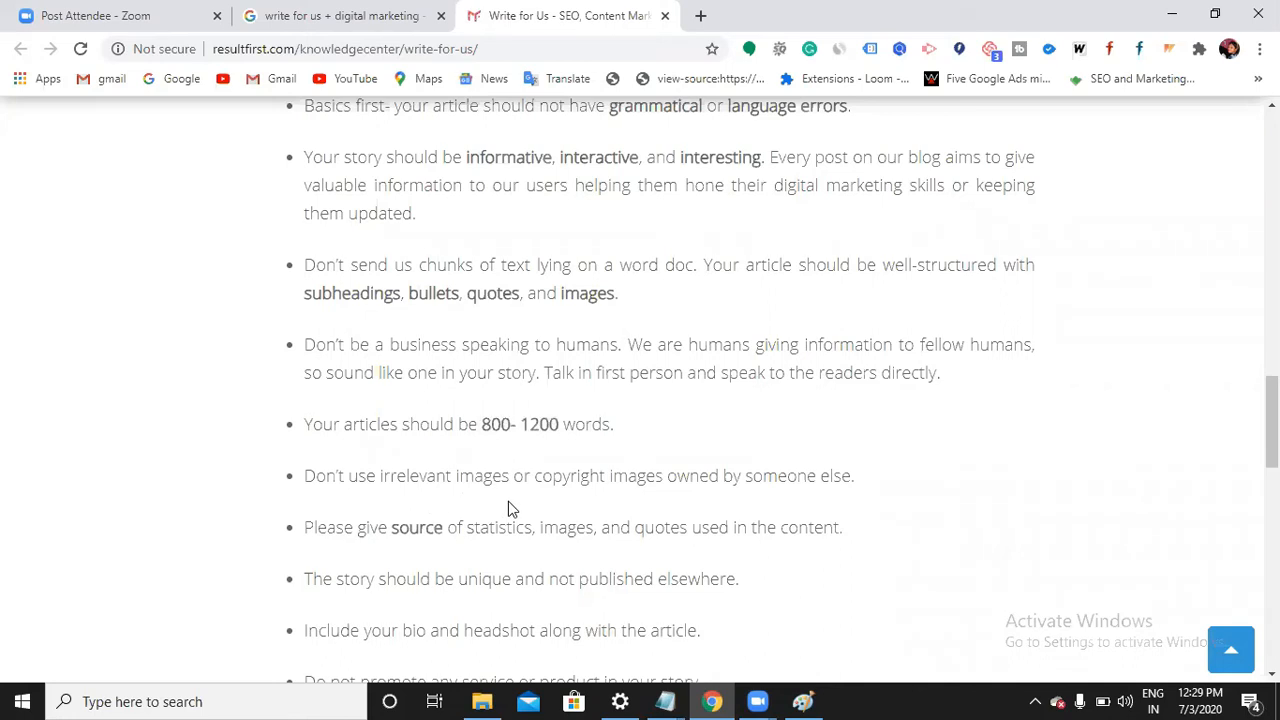
scroll(474, 337, down, 1)
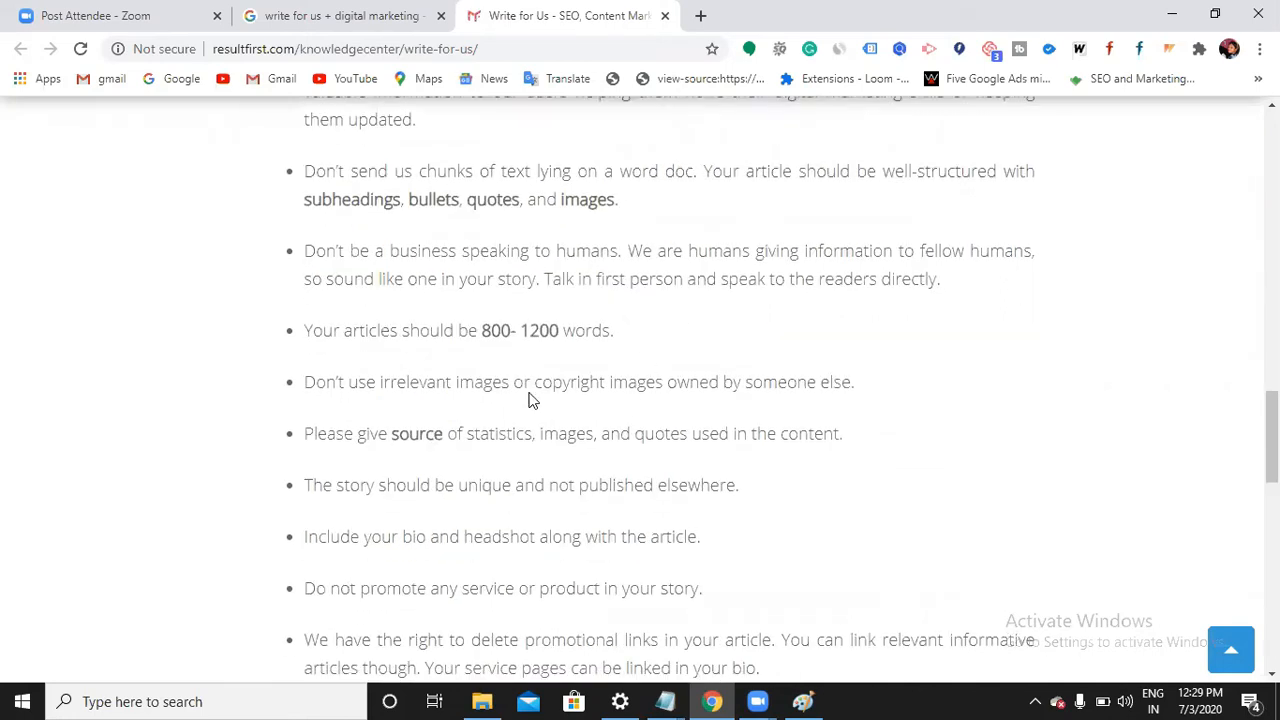
scroll(529, 400, down, 1)
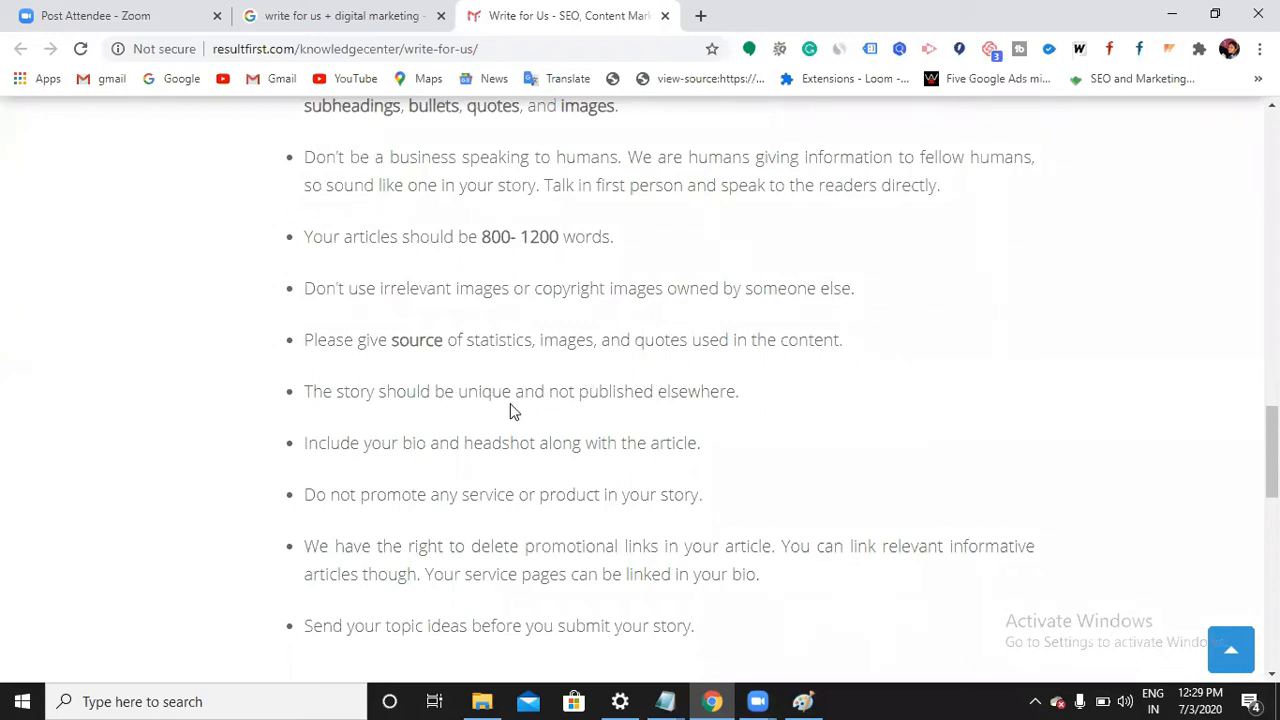
drag(762, 392, 314, 390)
click(603, 502)
Back in Paint, draw four empty rectangles to the right of and below the Beauty blogs box
click(803, 701)
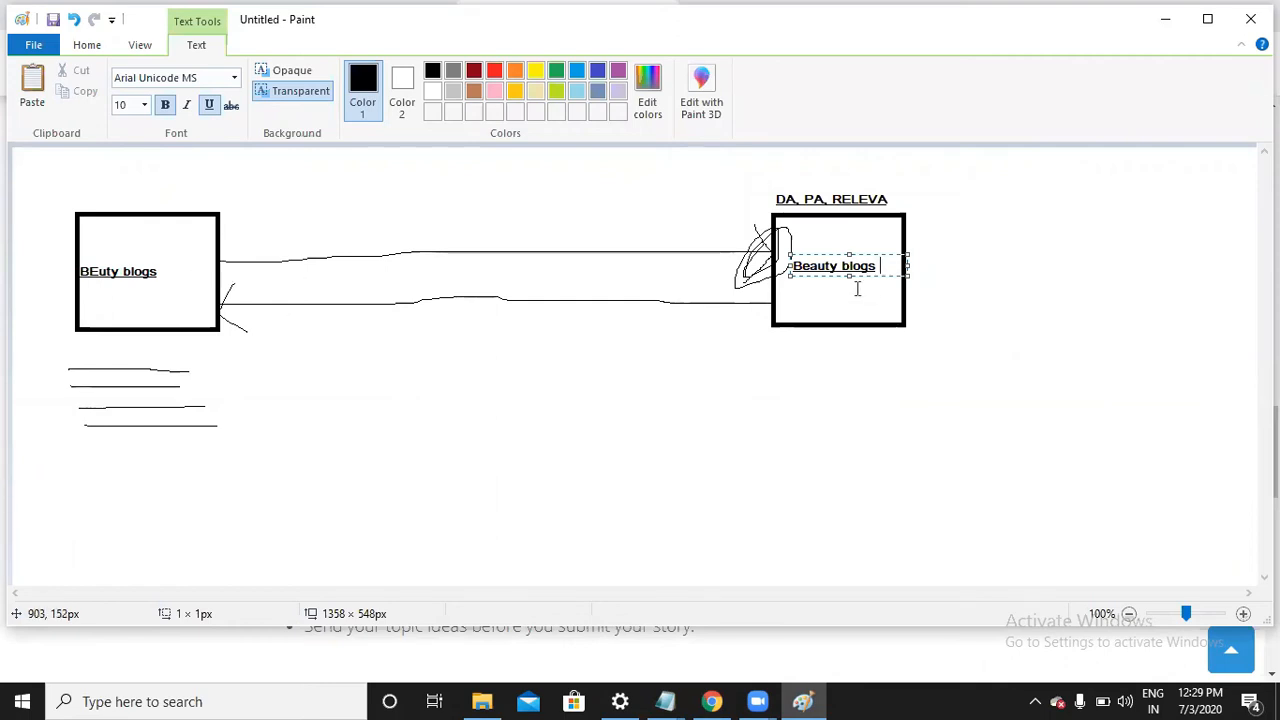
click(851, 389)
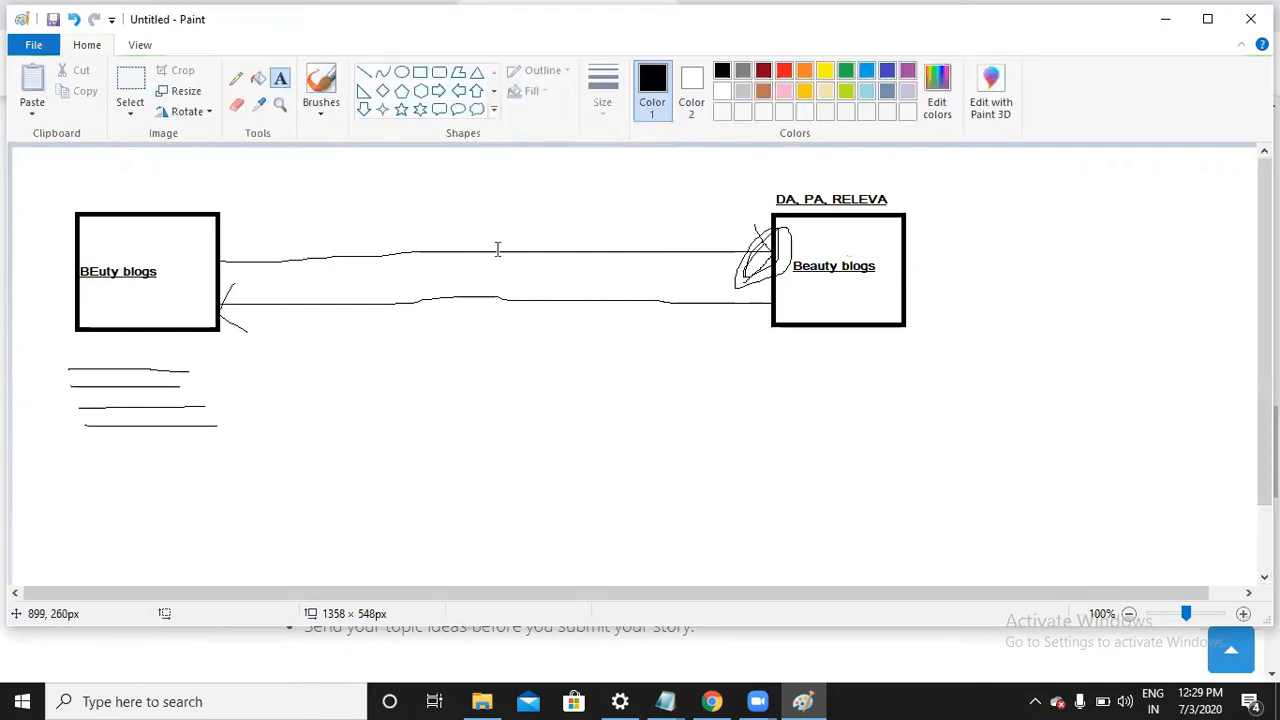
click(421, 76)
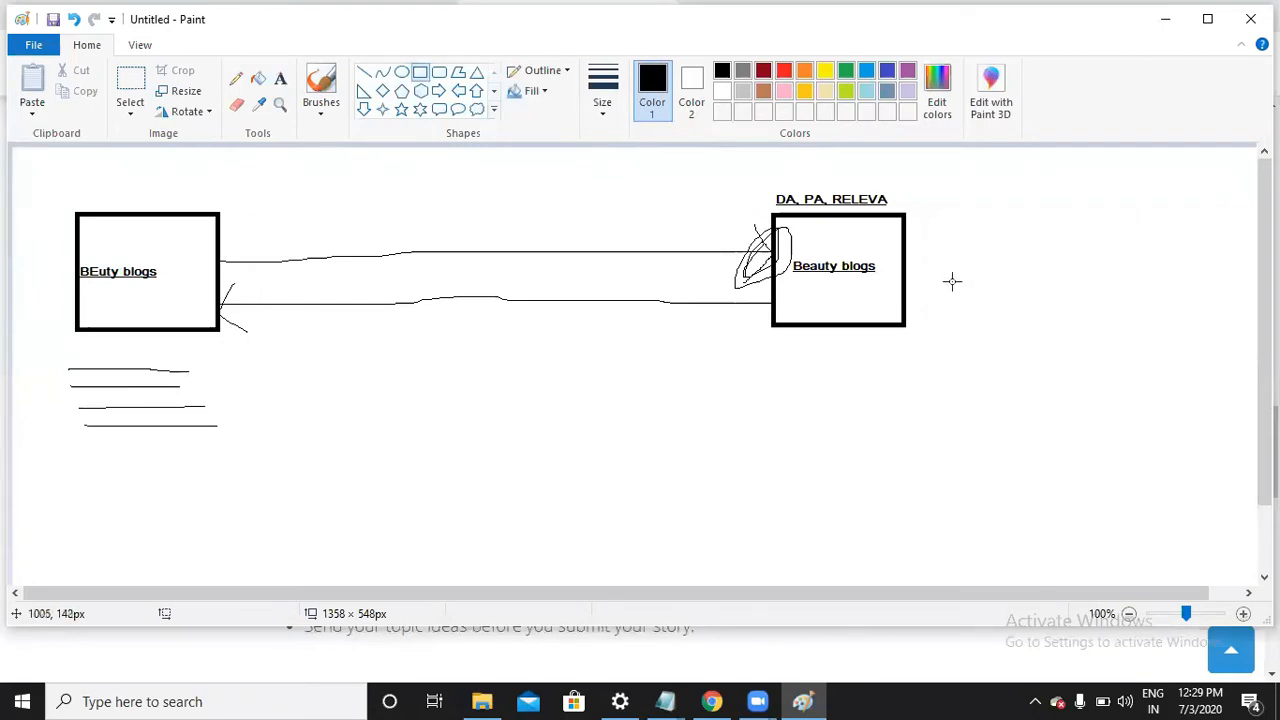
drag(946, 283, 1046, 376)
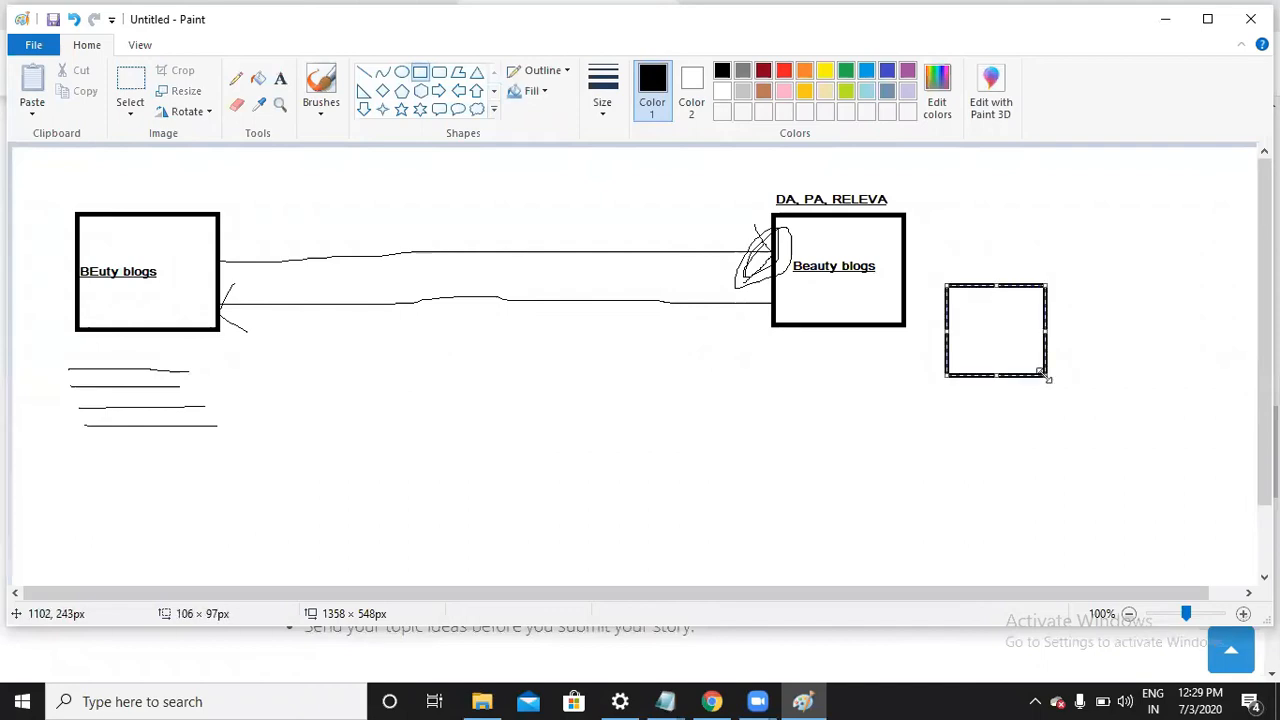
drag(769, 391, 827, 476)
drag(880, 442, 931, 526)
drag(982, 425, 1041, 492)
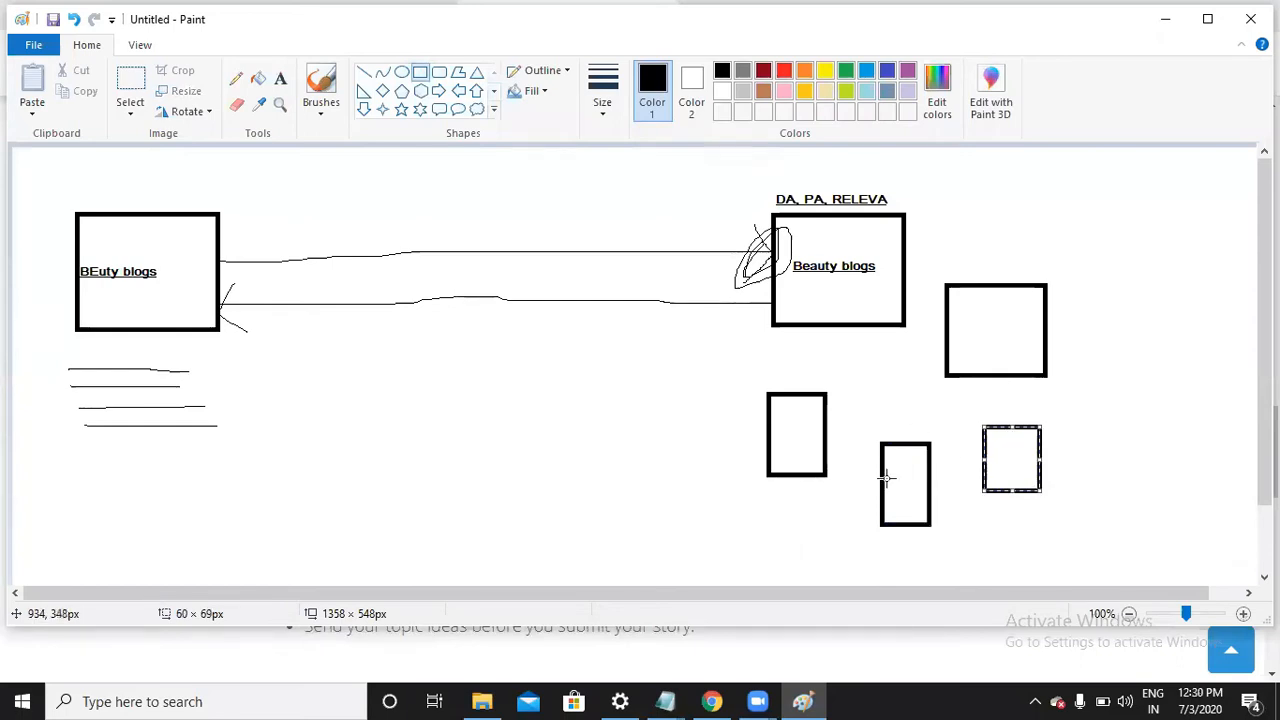
click(796, 450)
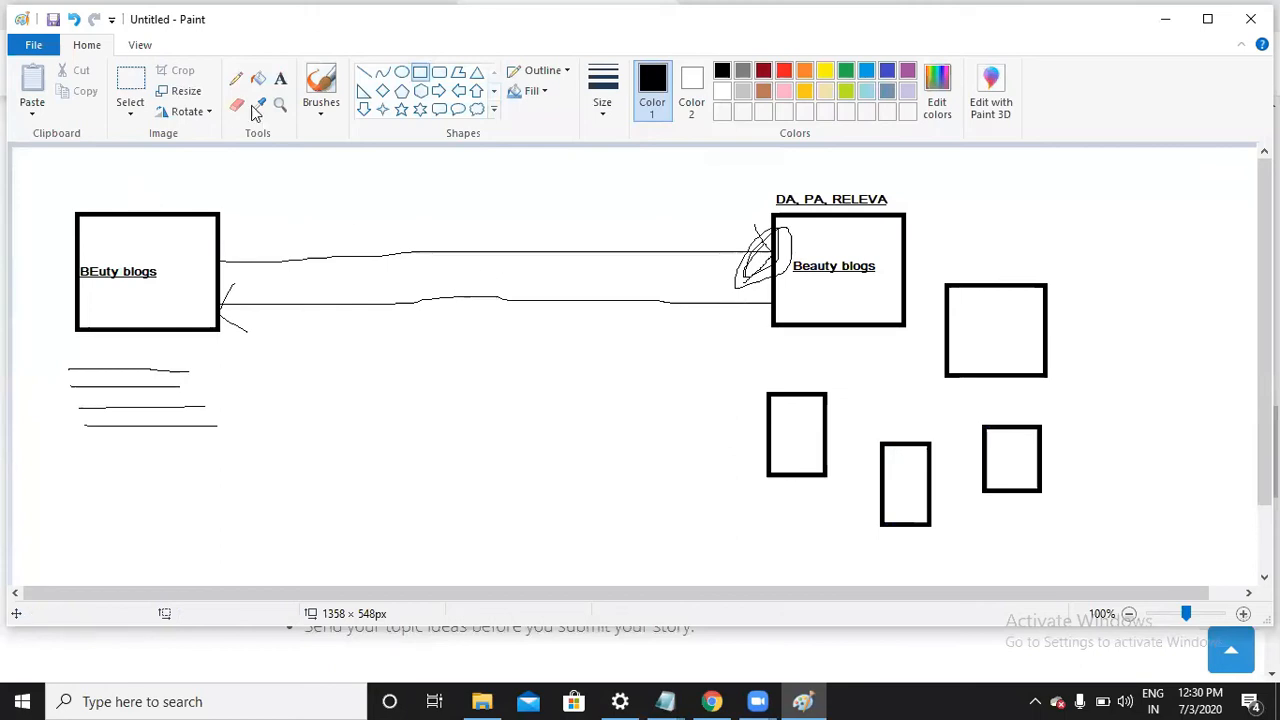
With the Pencil, draw lines from the BEuty blogs box to each of the four new boxes, plus a small mark above it
click(236, 78)
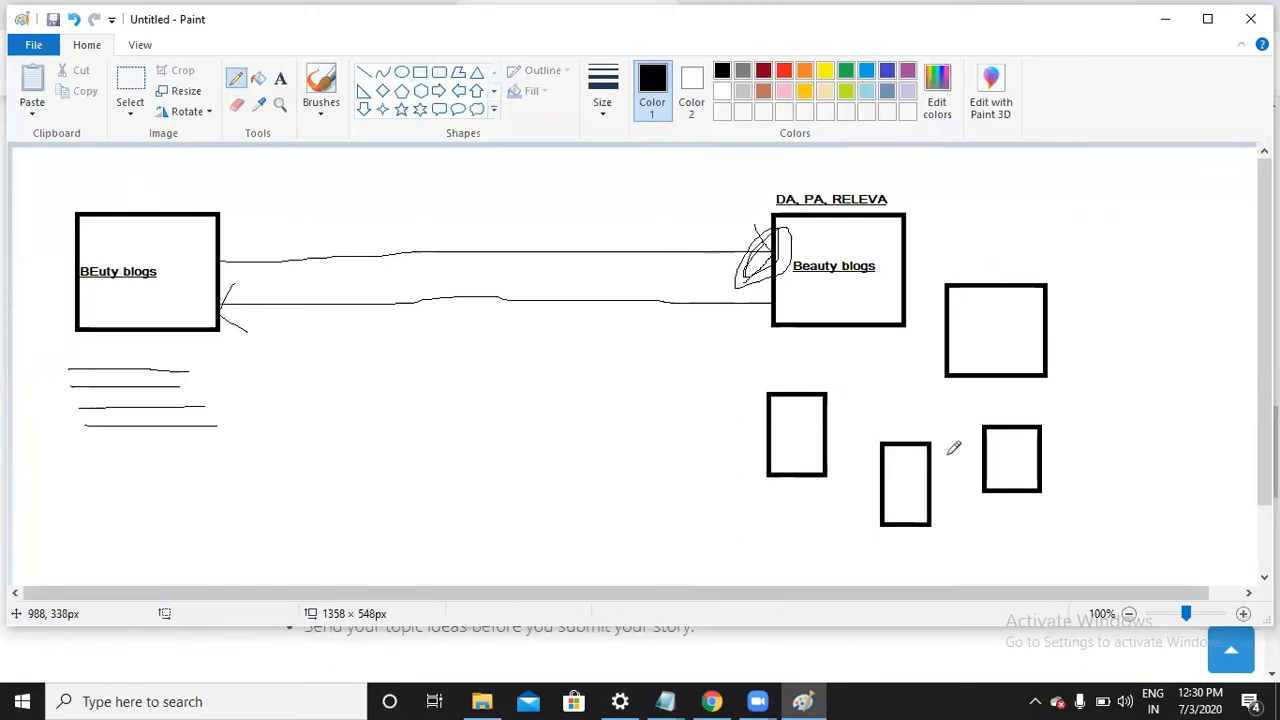
mouse_move(222, 259)
mouse_down()
mouse_move(787, 346)
mouse_move(946, 351)
mouse_up()
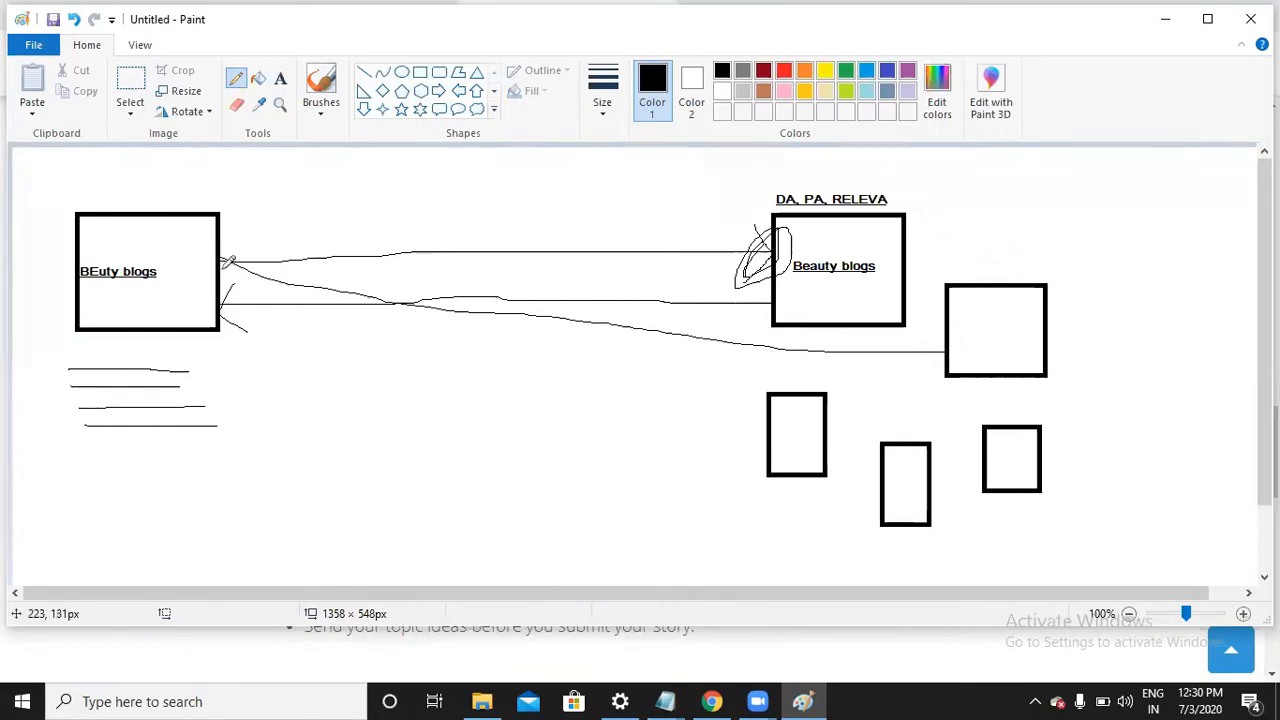
mouse_move(213, 268)
mouse_down()
mouse_move(807, 522)
mouse_move(800, 482)
mouse_up()
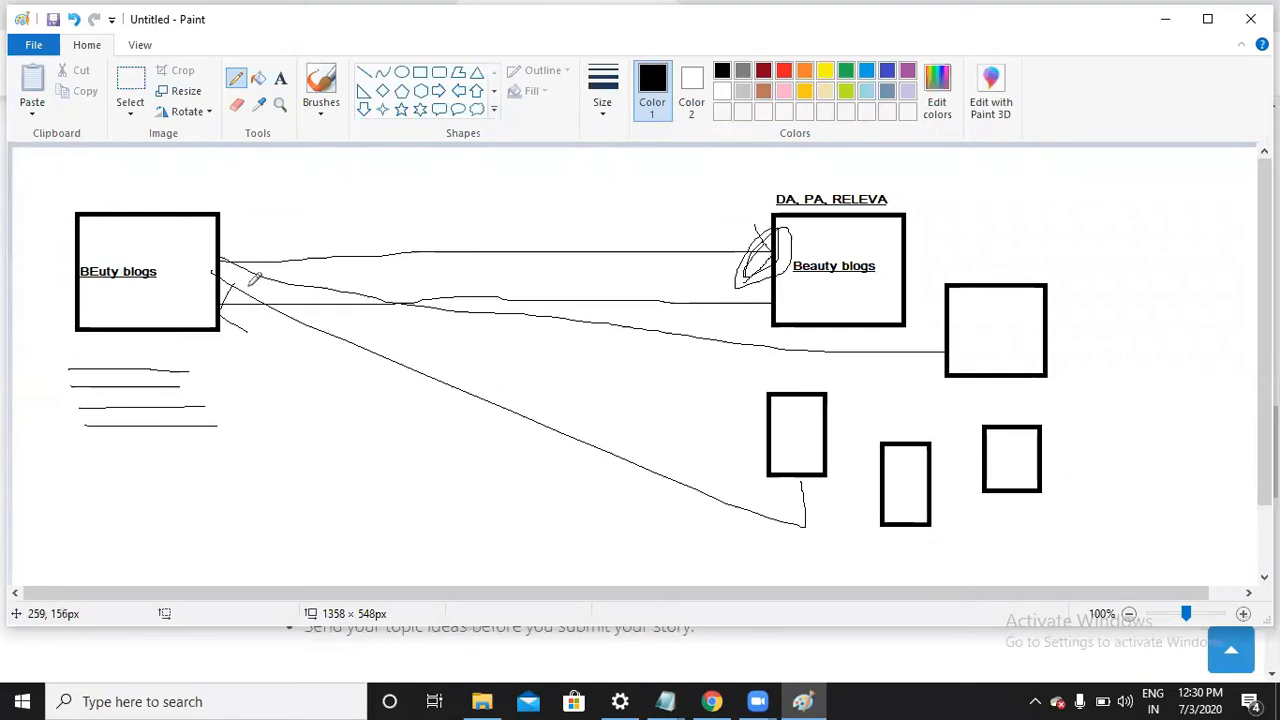
mouse_move(228, 264)
mouse_down()
mouse_move(684, 398)
mouse_move(903, 428)
mouse_move(900, 440)
mouse_up()
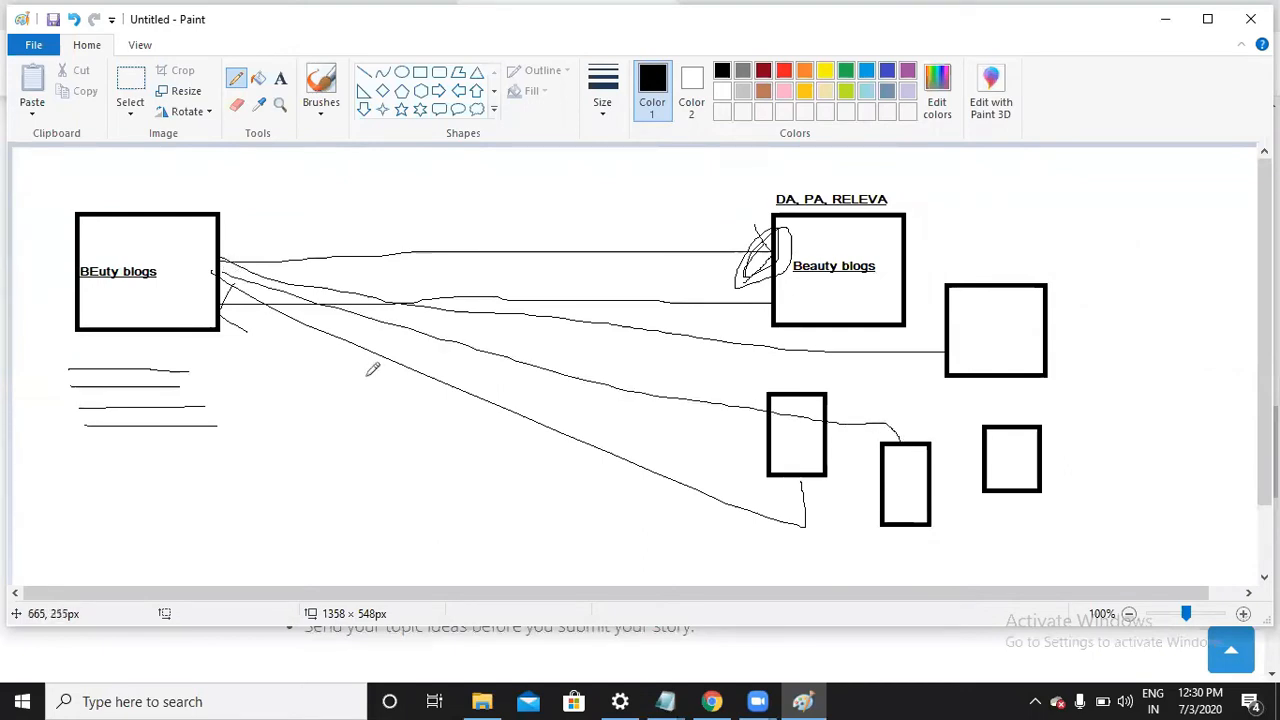
mouse_move(222, 287)
mouse_down()
mouse_move(533, 338)
mouse_move(982, 440)
mouse_up()
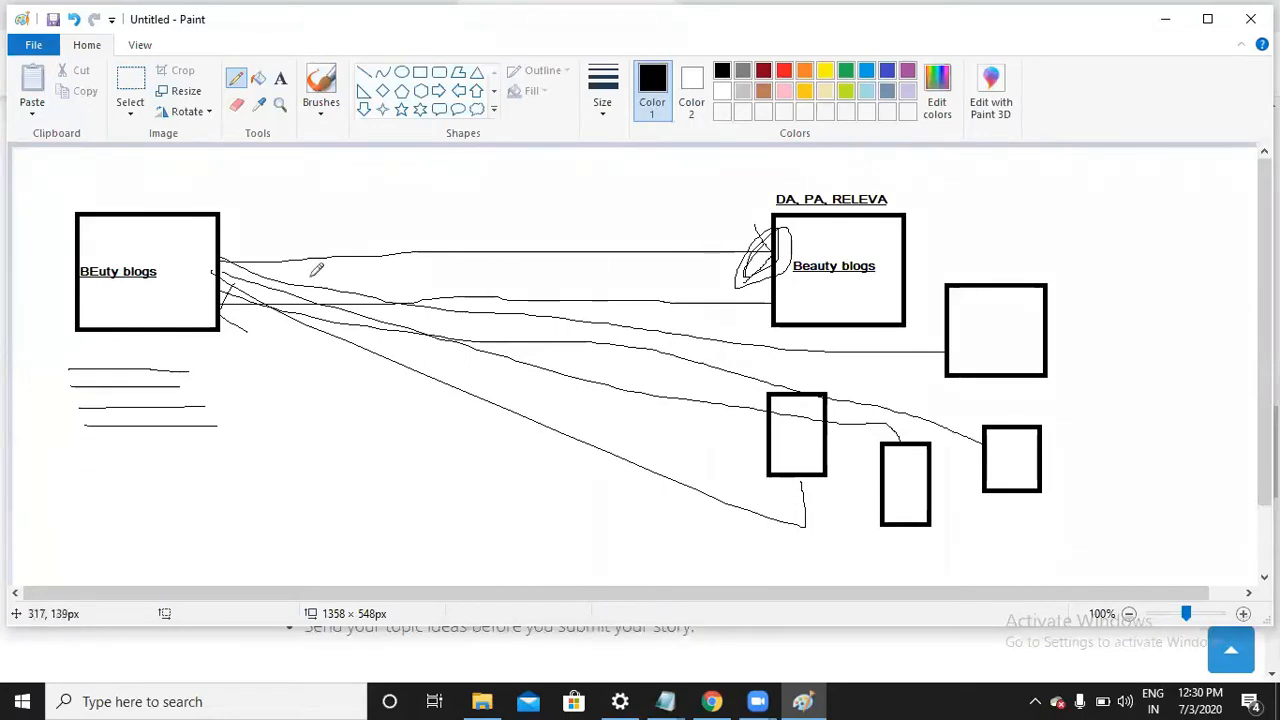
mouse_move(245, 206)
mouse_down()
mouse_move(270, 243)
mouse_move(322, 196)
mouse_move(312, 181)
mouse_move(250, 199)
mouse_move(247, 222)
mouse_move(258, 237)
mouse_move(311, 238)
mouse_up()
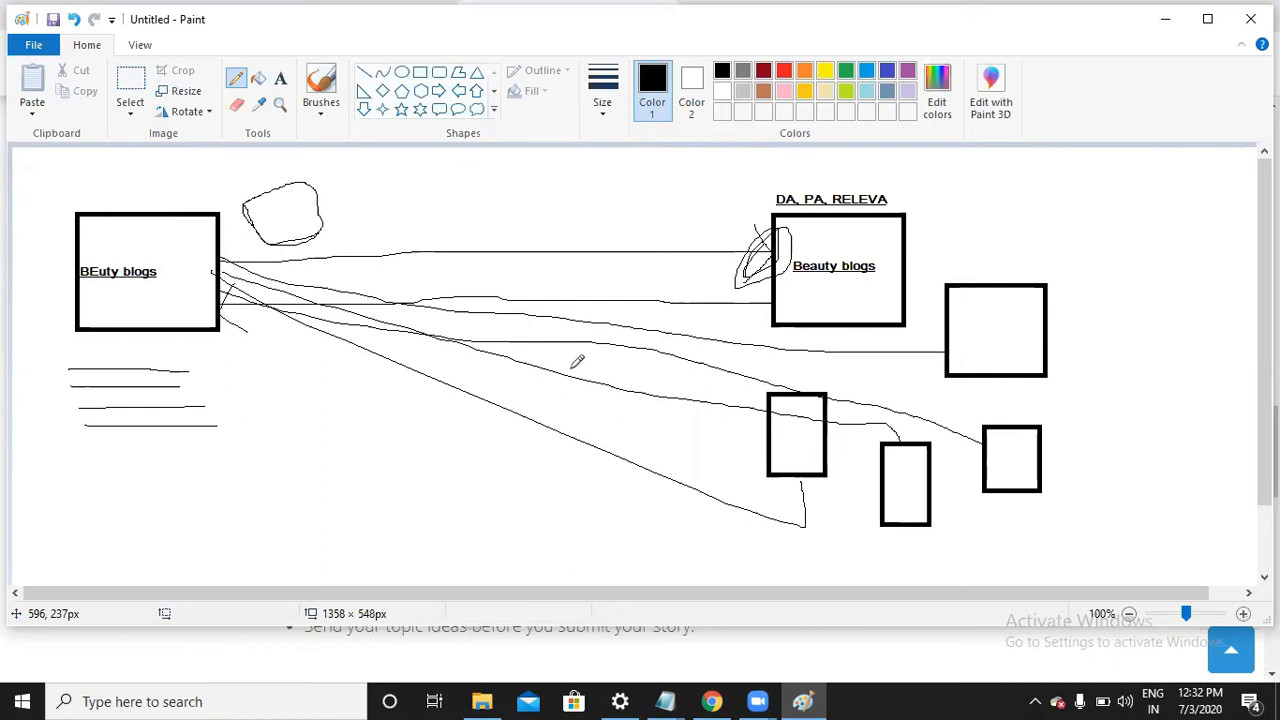
click(1165, 19)
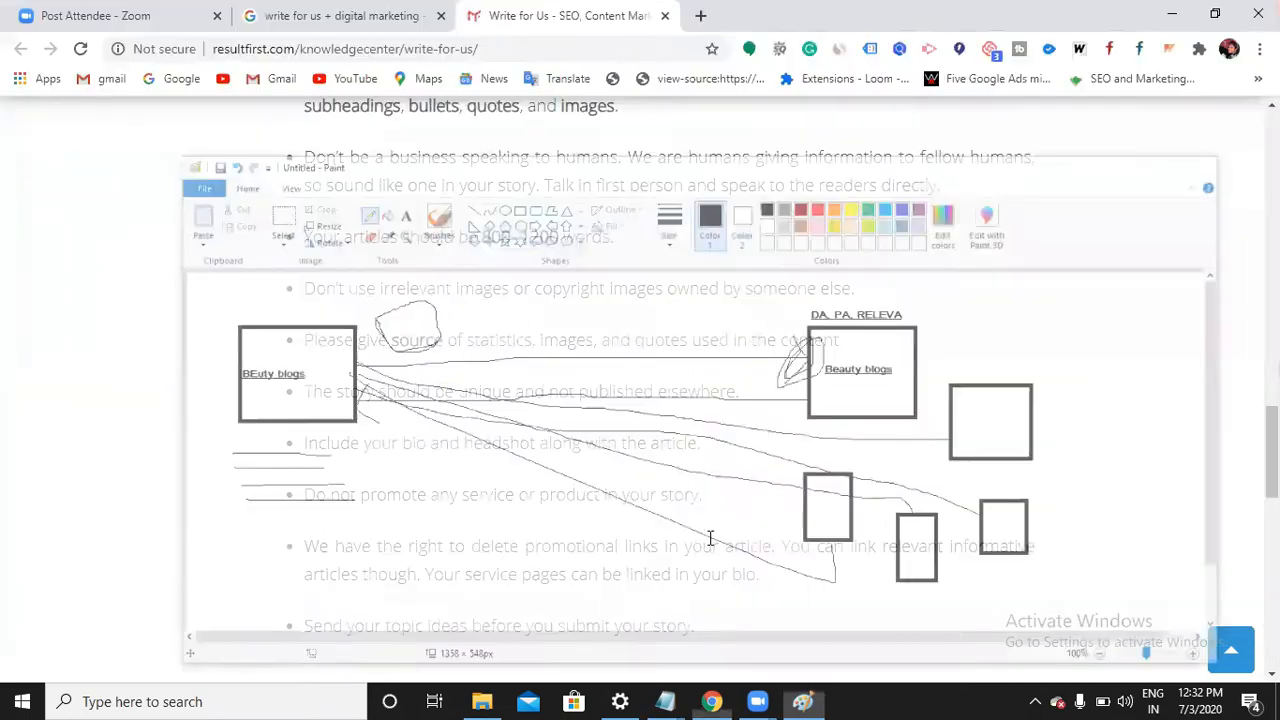
scroll(710, 540, down, 4)
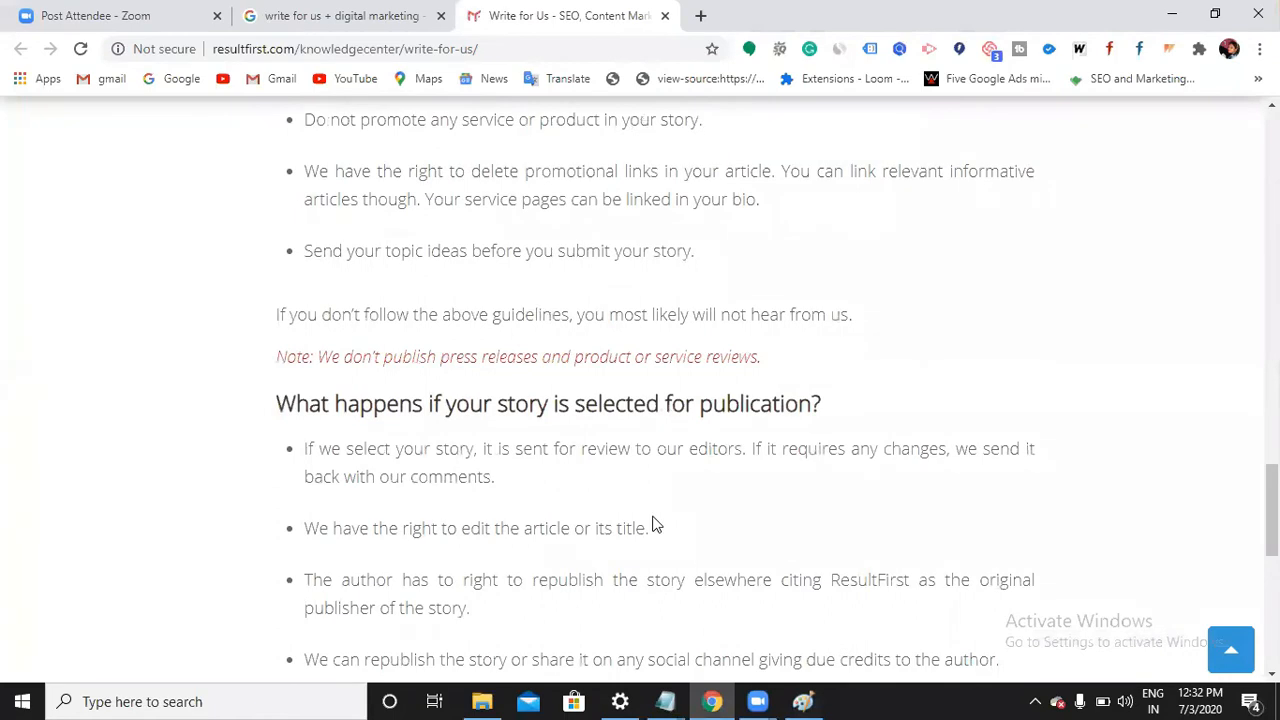
scroll(655, 523, down, 1)
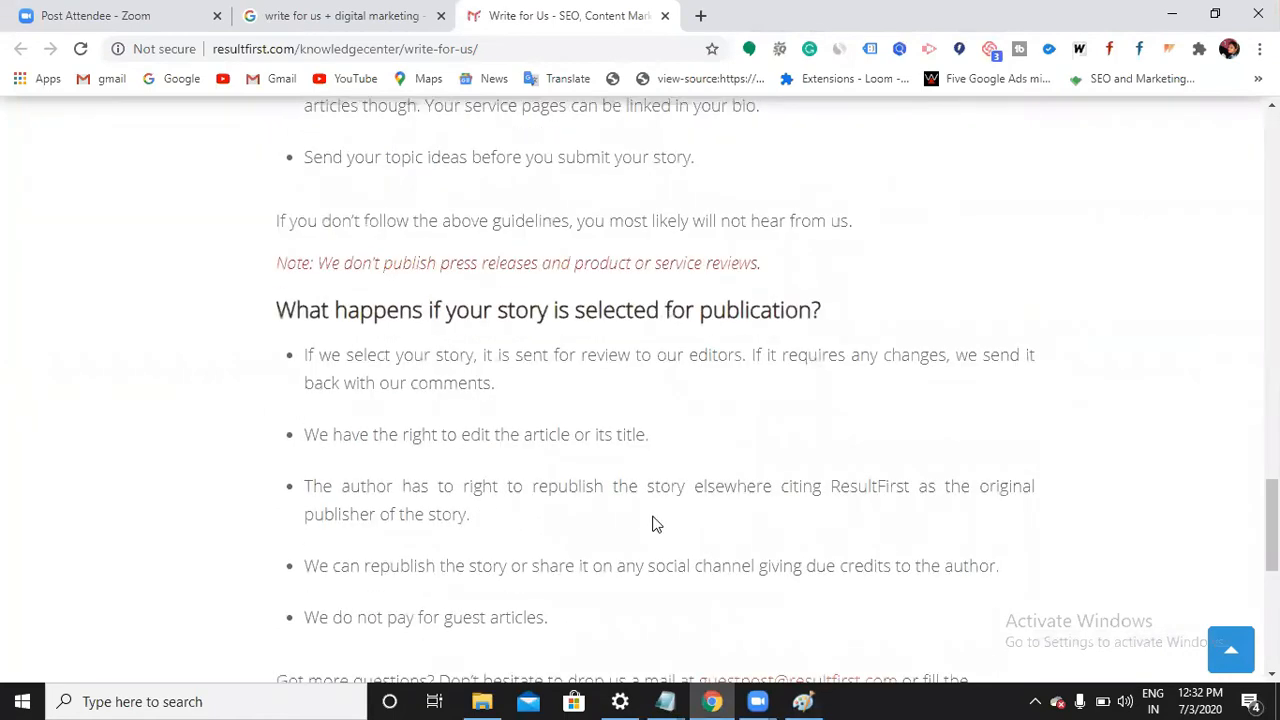
scroll(620, 420, up, 1)
scroll(500, 500, up, 3)
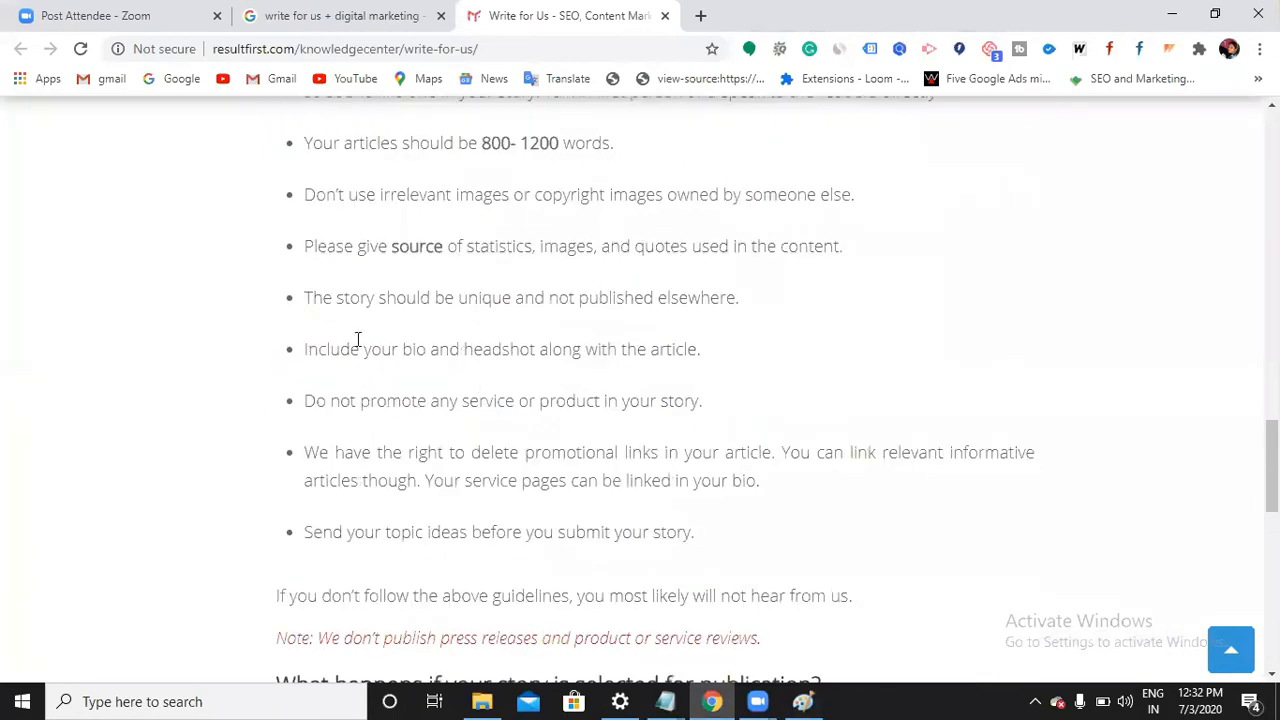
scroll(400, 350, down, 1)
drag(386, 203, 722, 204)
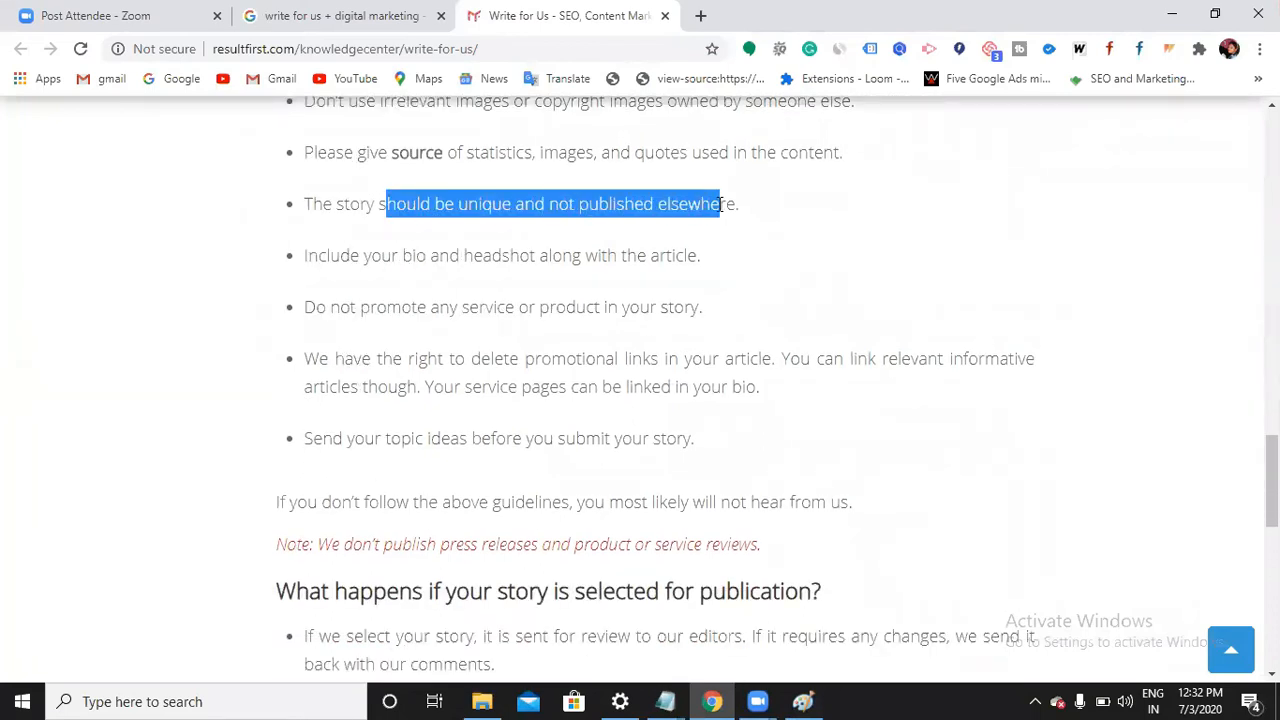
click(720, 204)
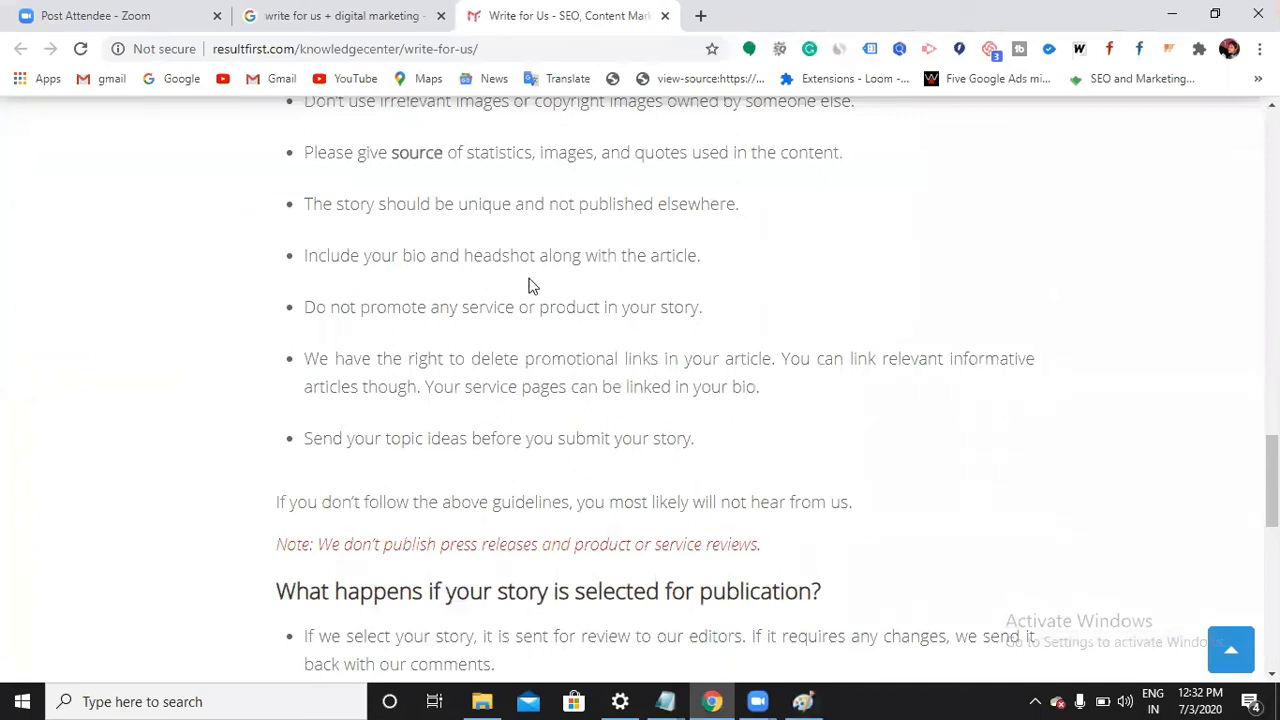
scroll(522, 284, down, 1)
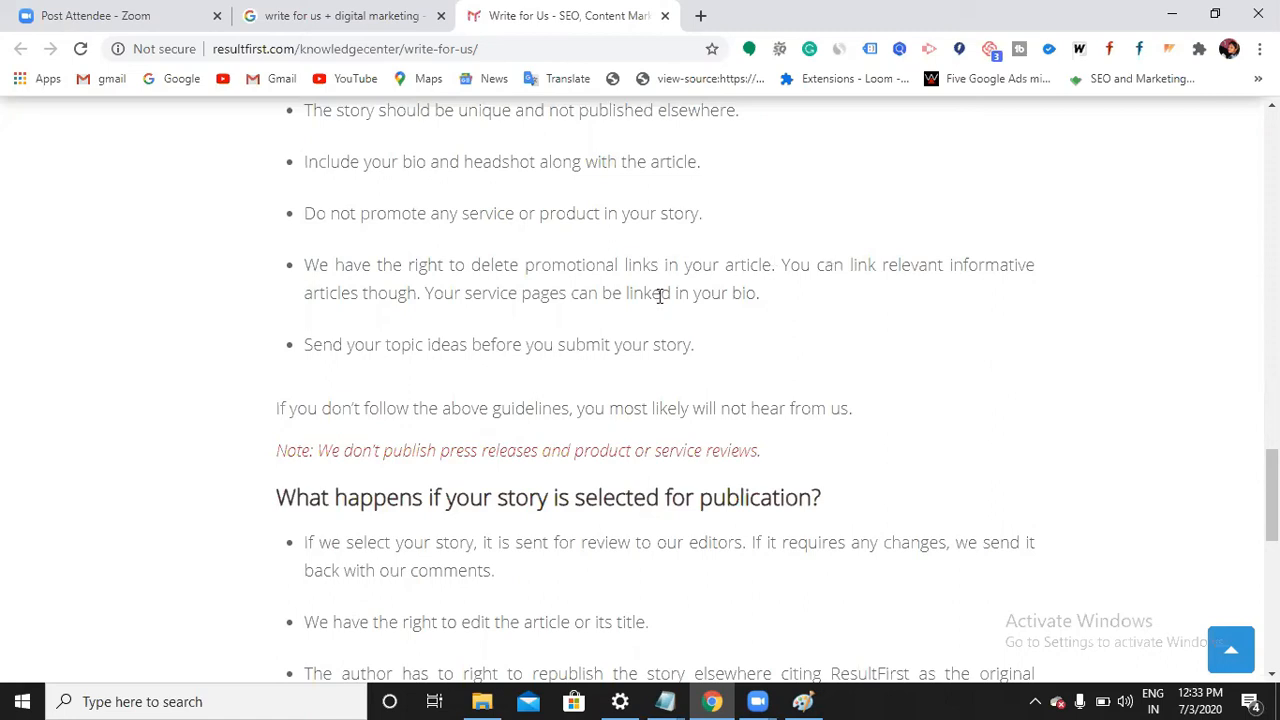
scroll(390, 362, down, 1)
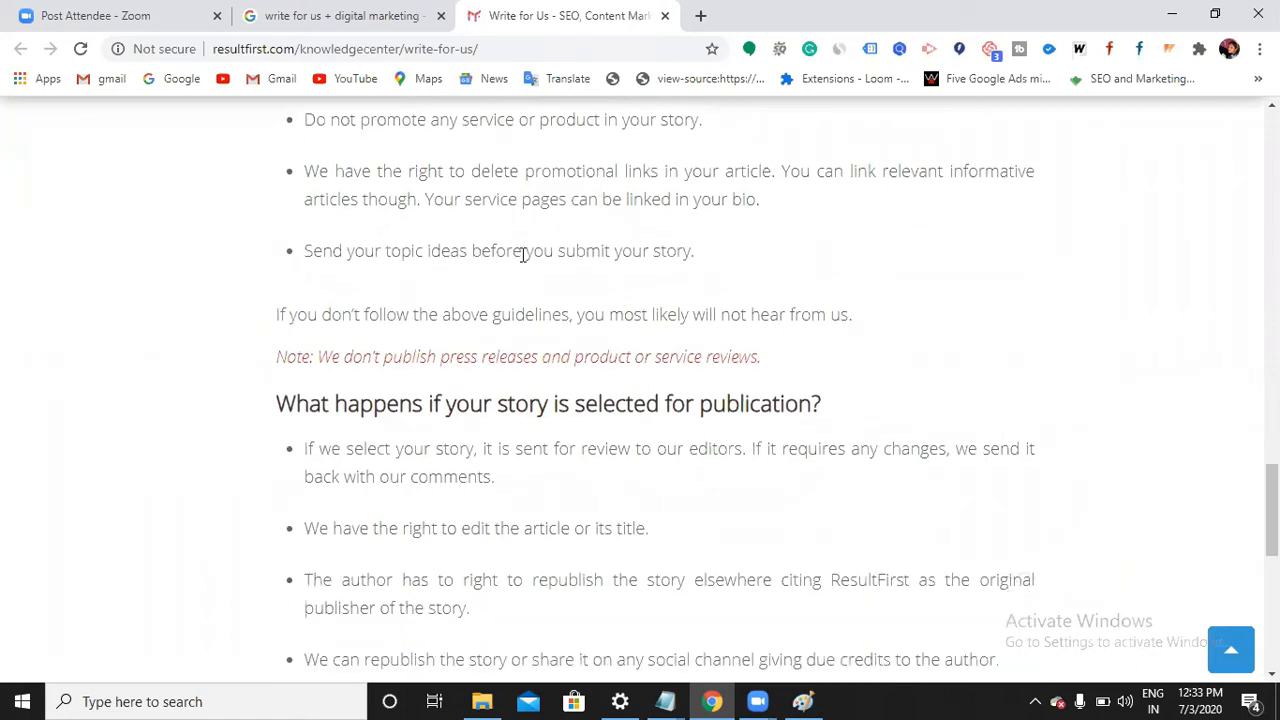
drag(694, 250, 684, 371)
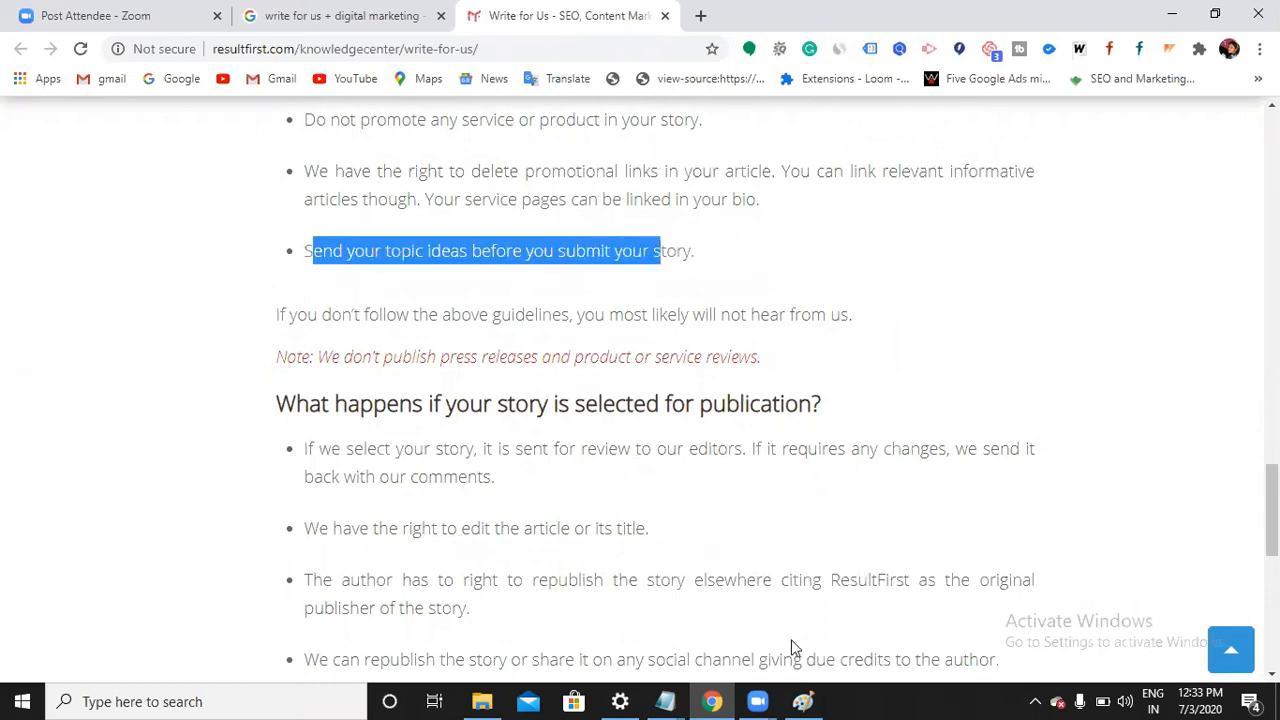
key(alt+Tab)
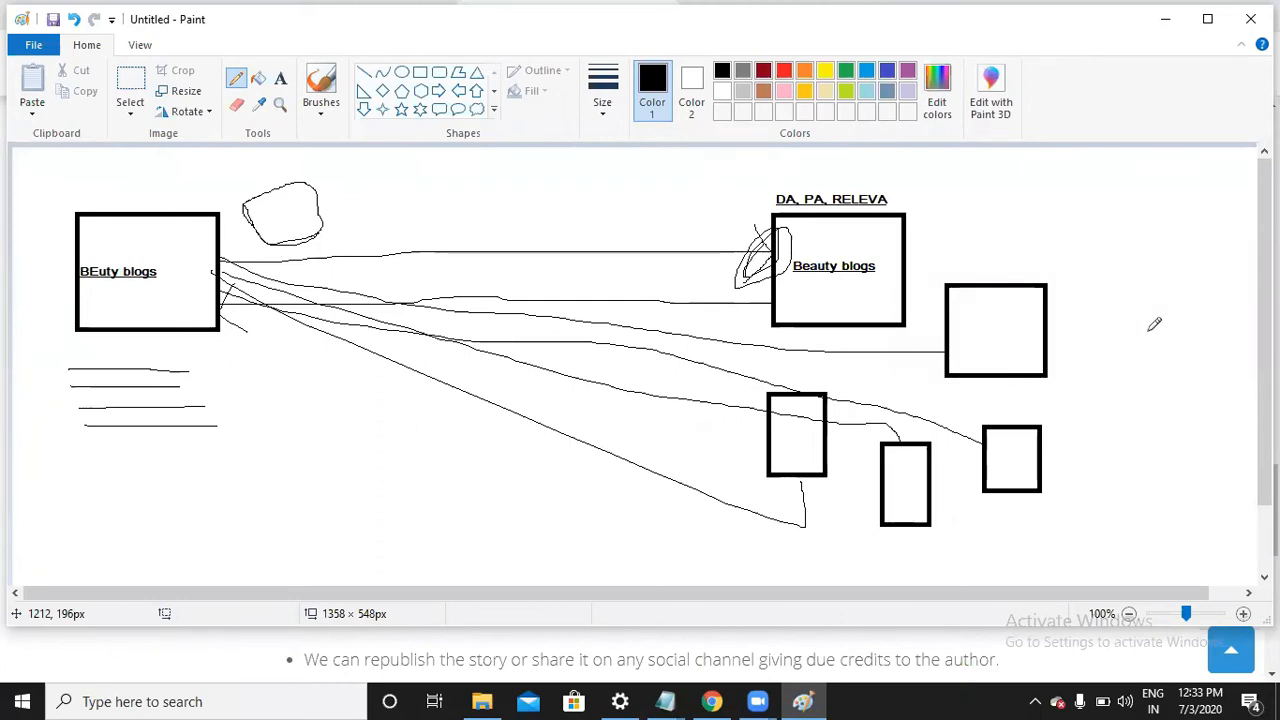
click(1162, 22)
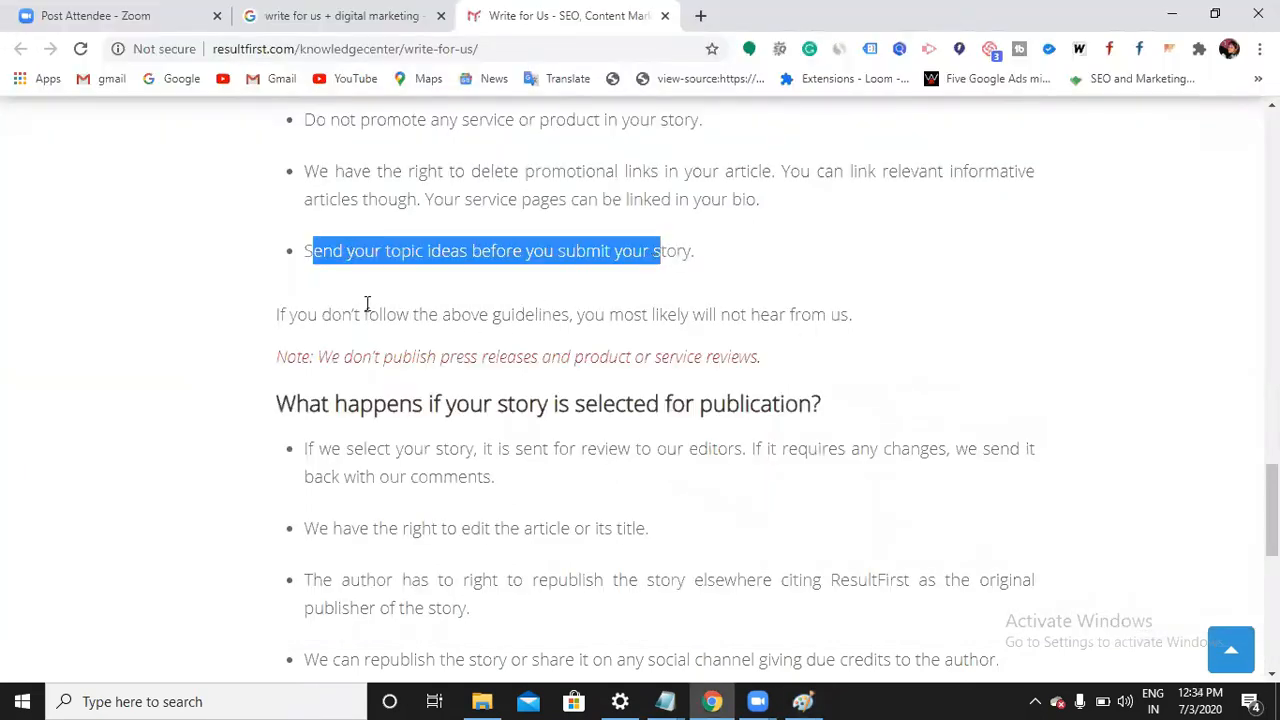
drag(286, 316, 848, 316)
click(849, 316)
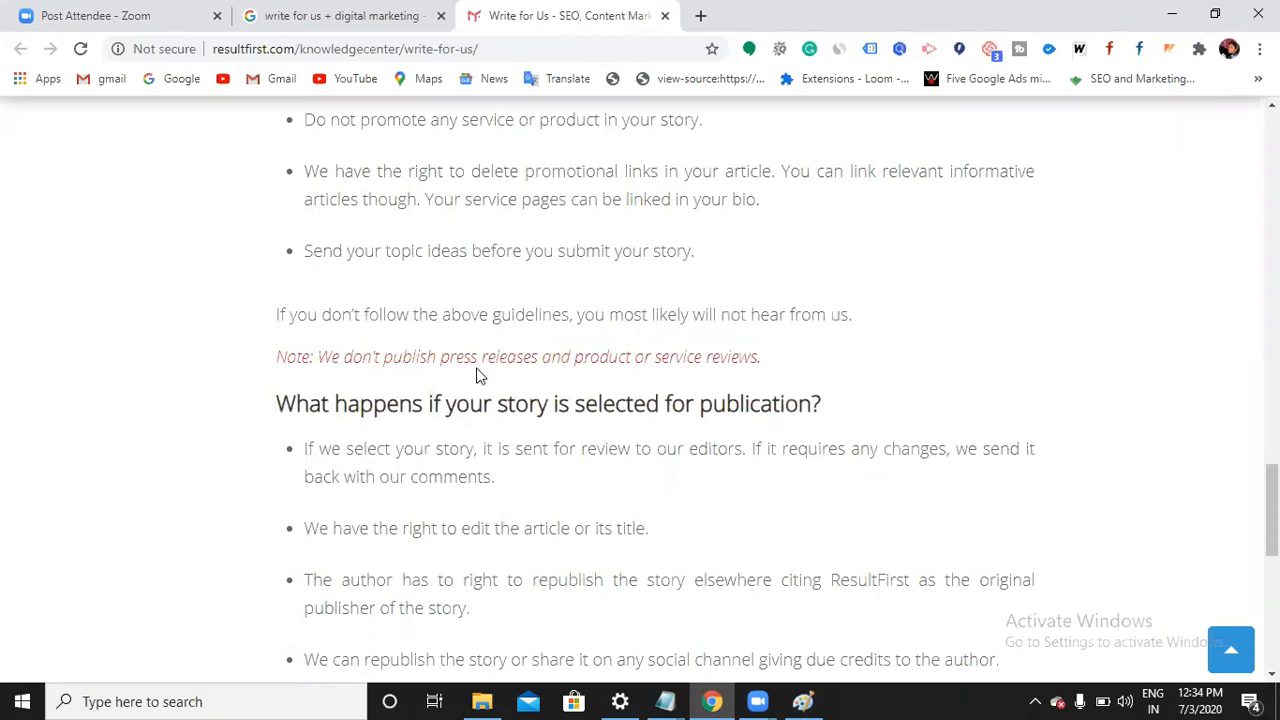
scroll(451, 378, down, 1)
scroll(455, 376, down, 2)
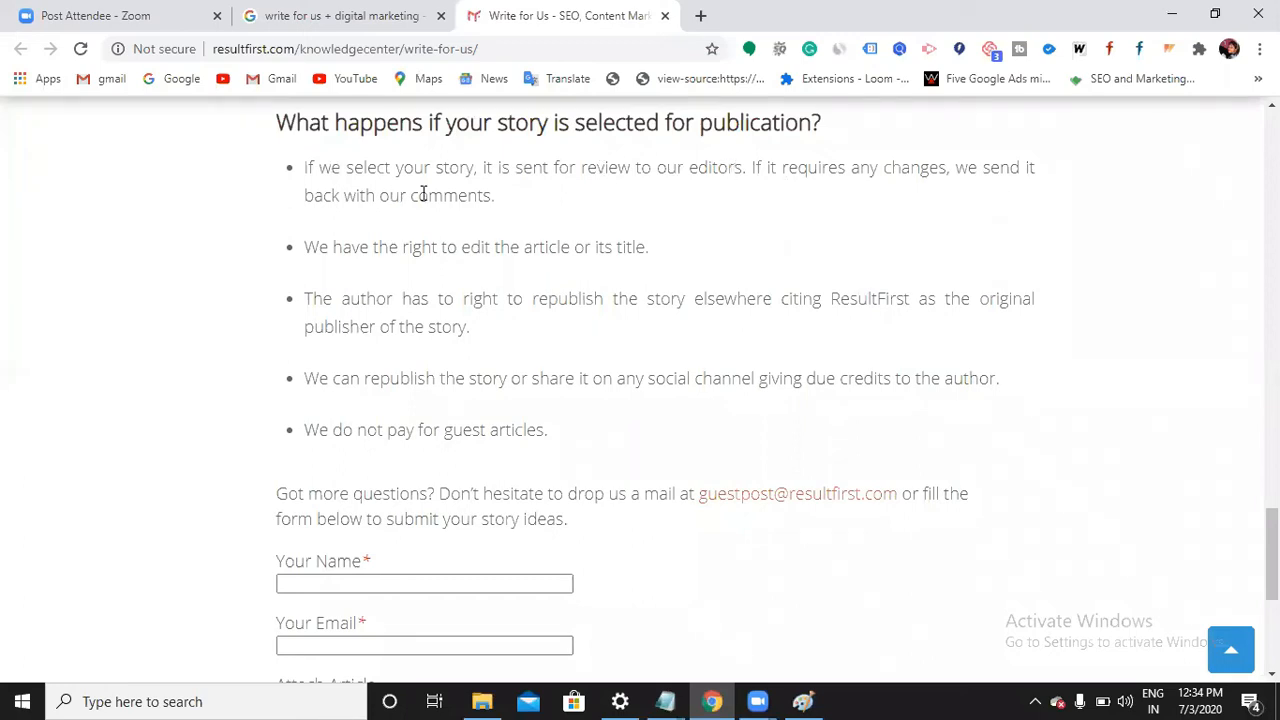
drag(500, 200, 390, 196)
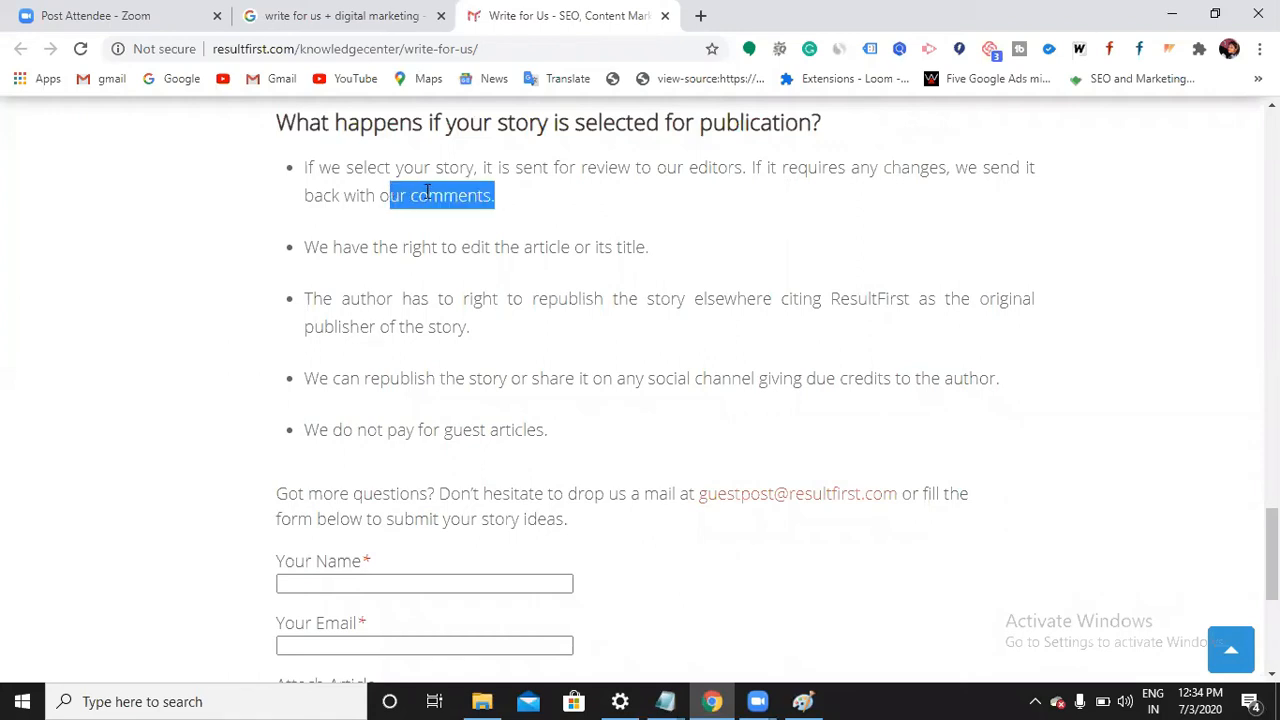
click(427, 192)
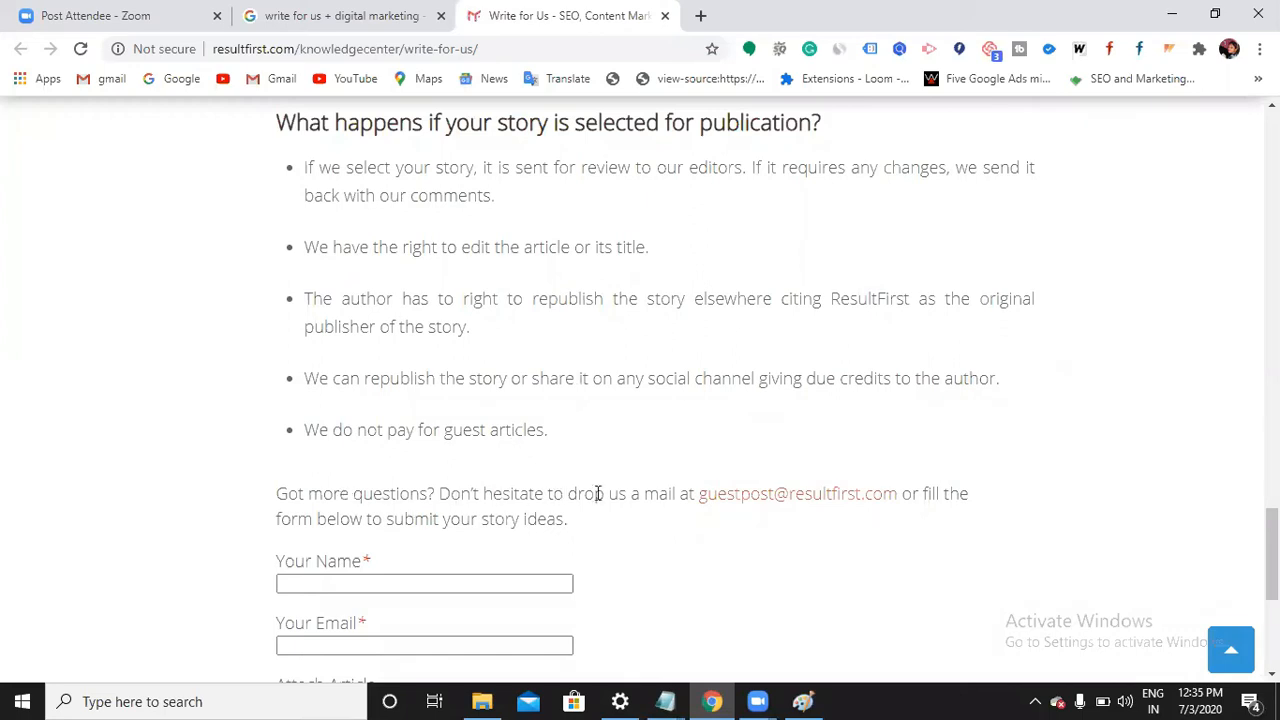
drag(689, 494, 920, 486)
click(920, 484)
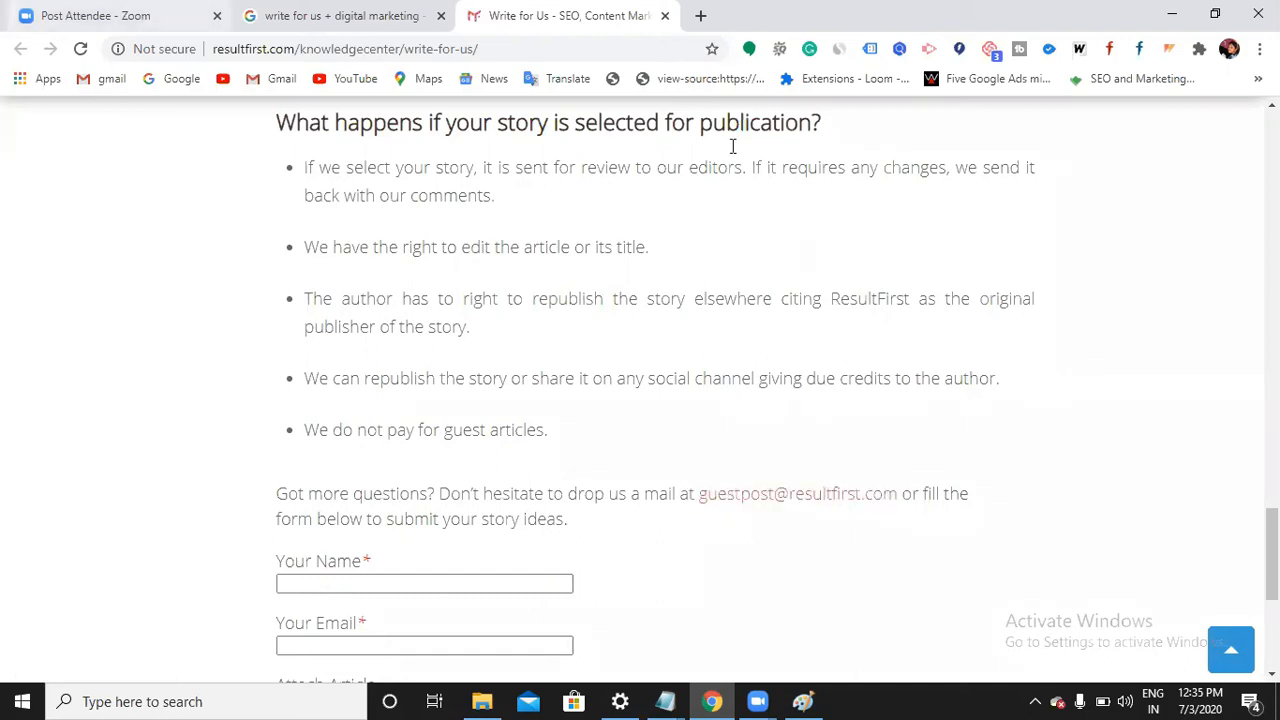
Scroll the Write for Us page and highlight the text leading up to the contact address
scroll(680, 289, up, 5)
scroll(680, 289, up, 15)
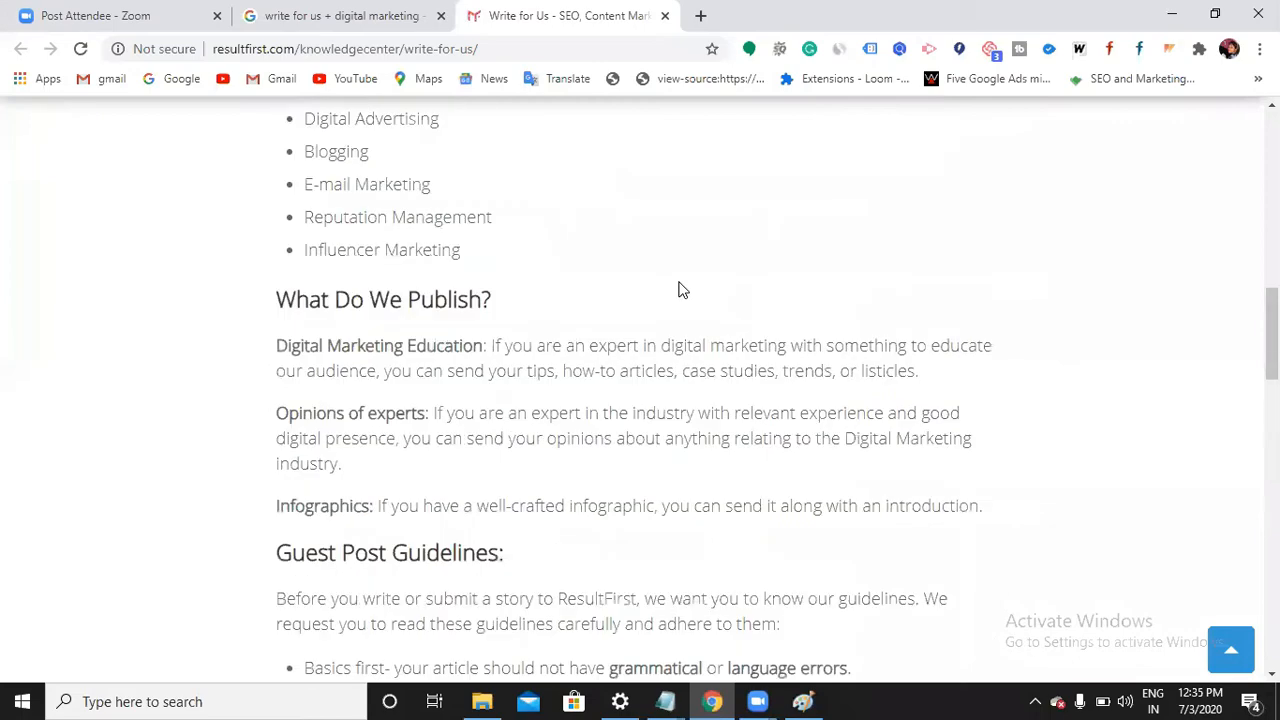
scroll(640, 401, up, 1)
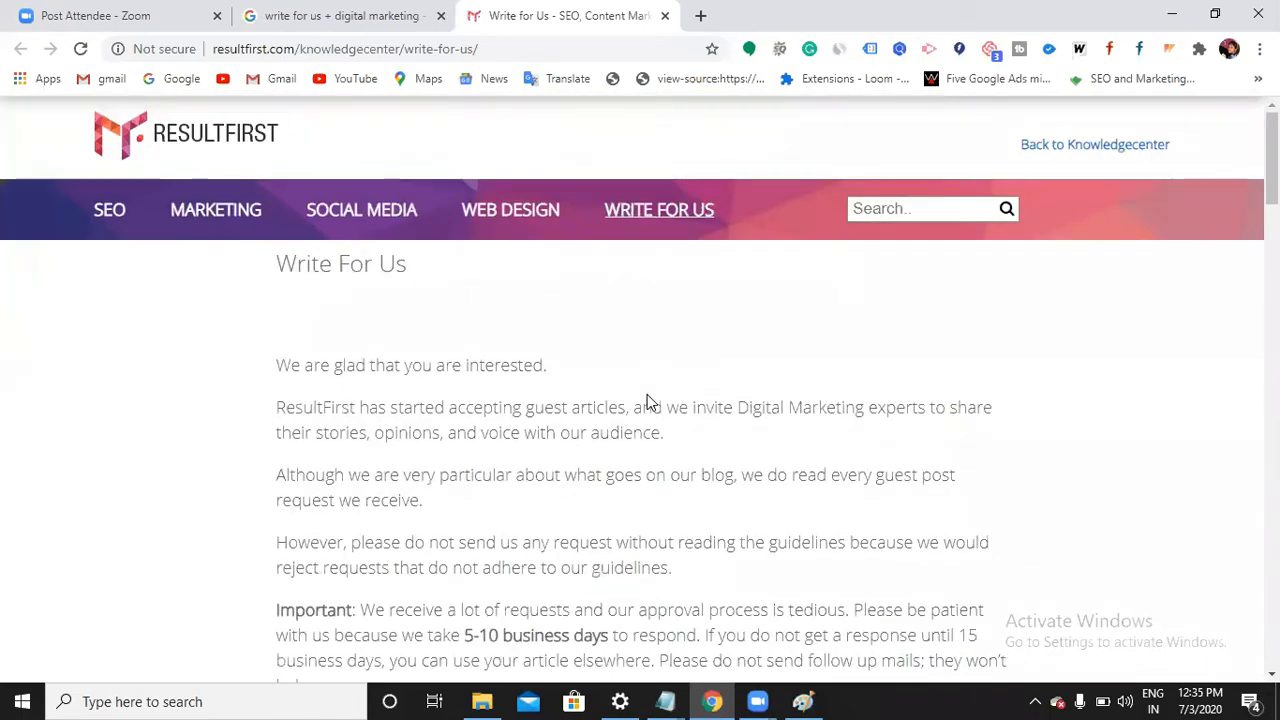
scroll(650, 410, down, 15)
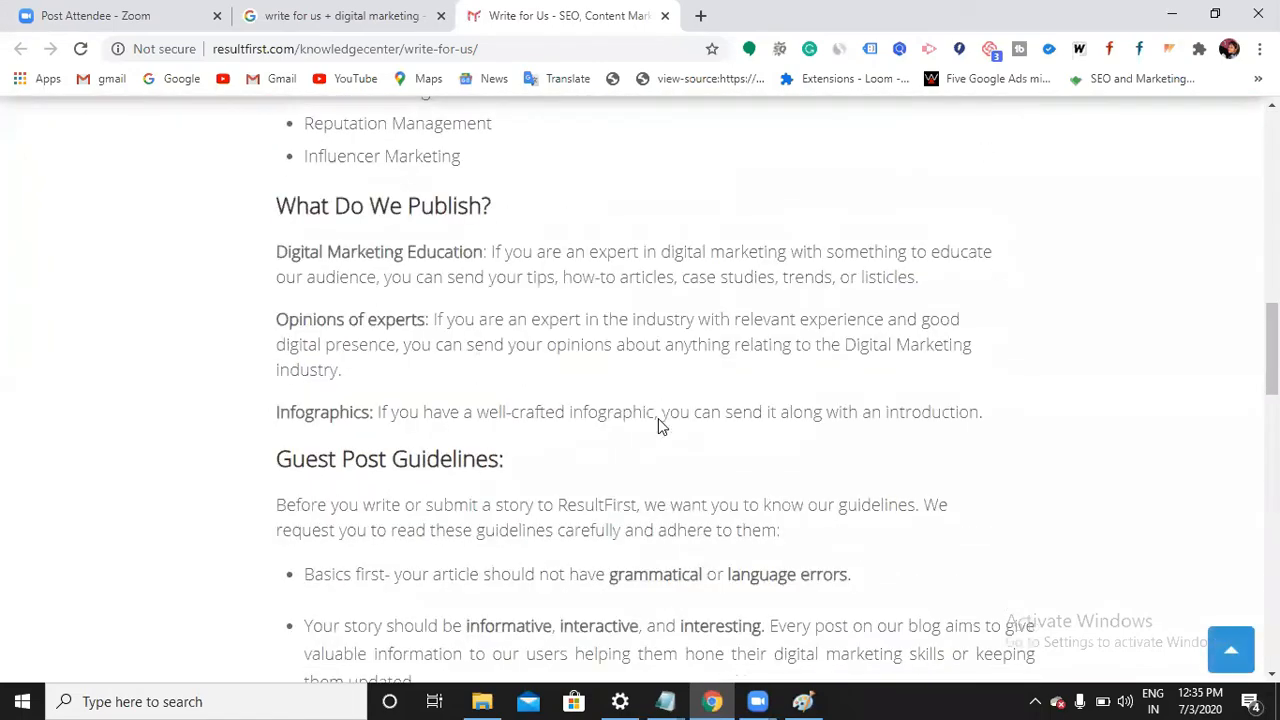
scroll(660, 427, down, 15)
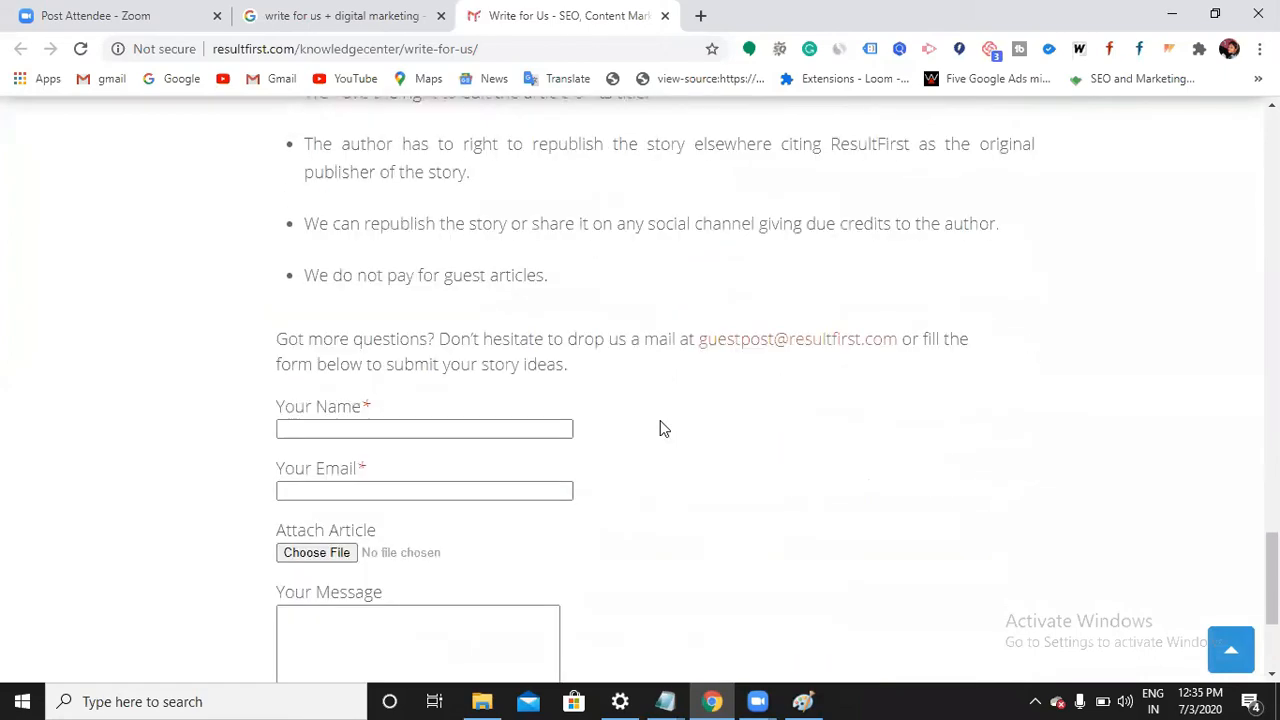
drag(687, 306, 908, 306)
click(929, 308)
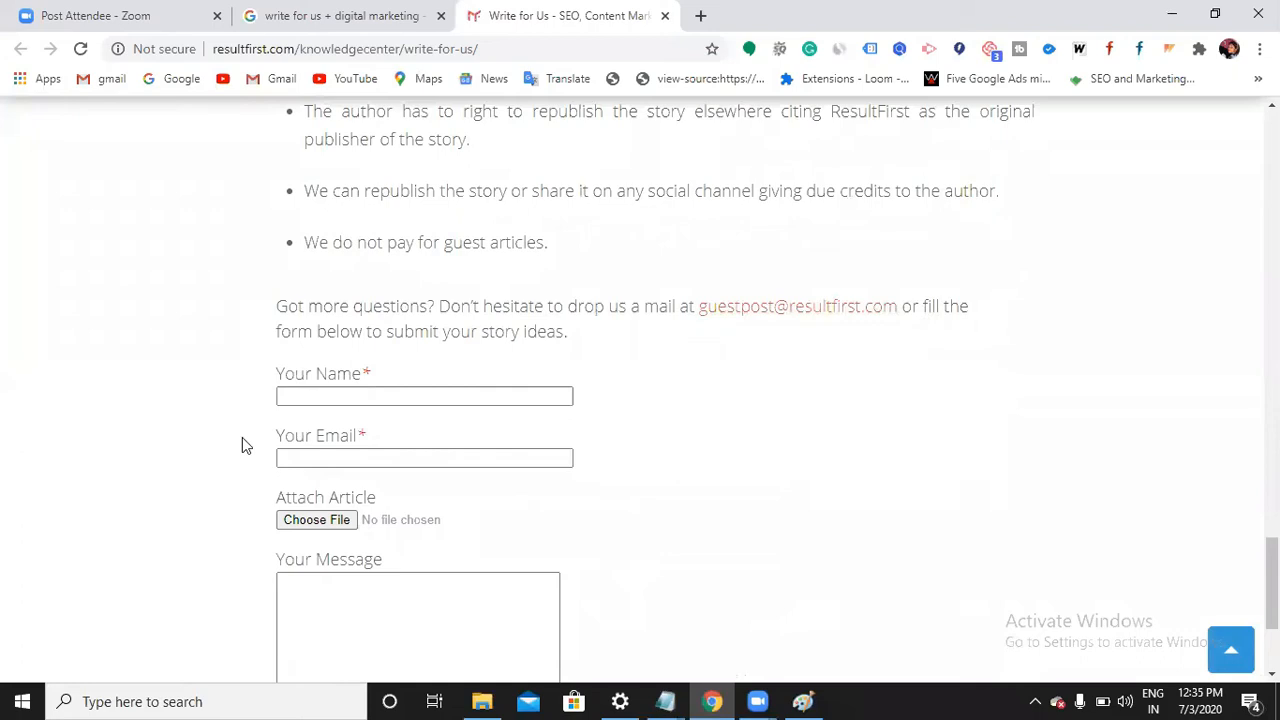
scroll(455, 451, down, 1)
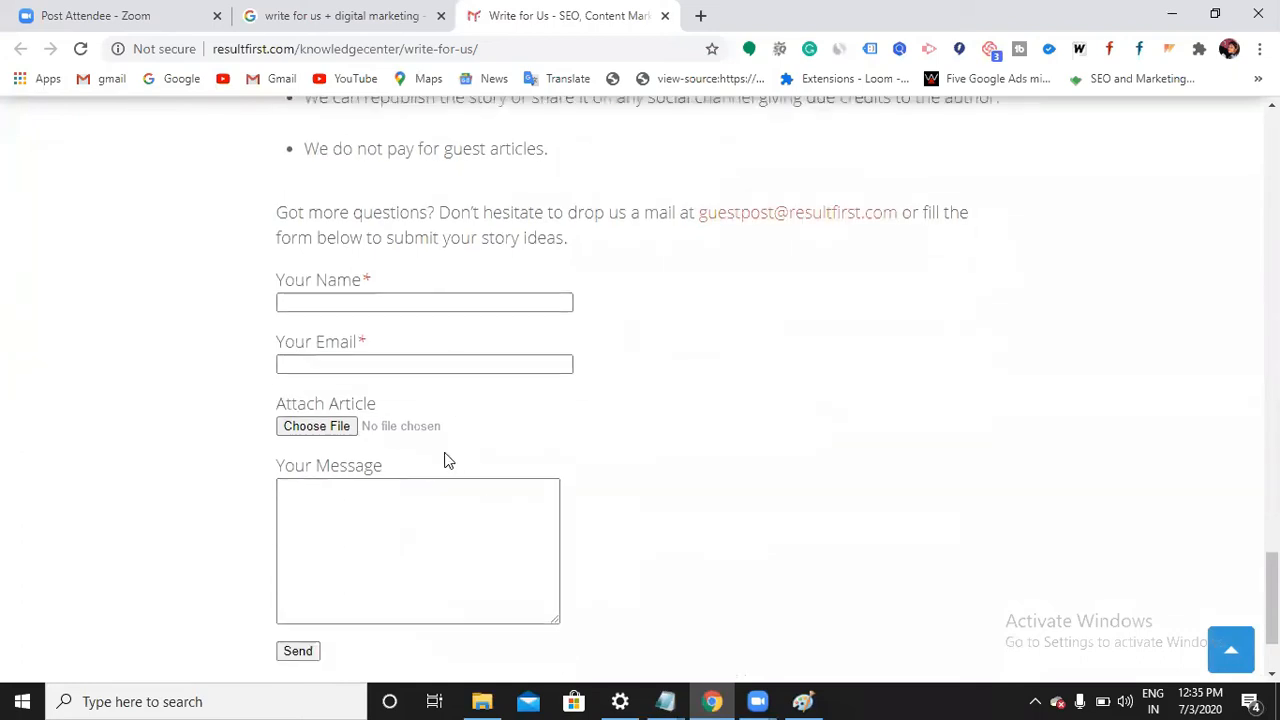
drag(691, 214, 916, 214)
click(930, 213)
Click into the Your Name and Your Message form fields, then start a new browser tab
click(446, 303)
click(700, 385)
click(362, 512)
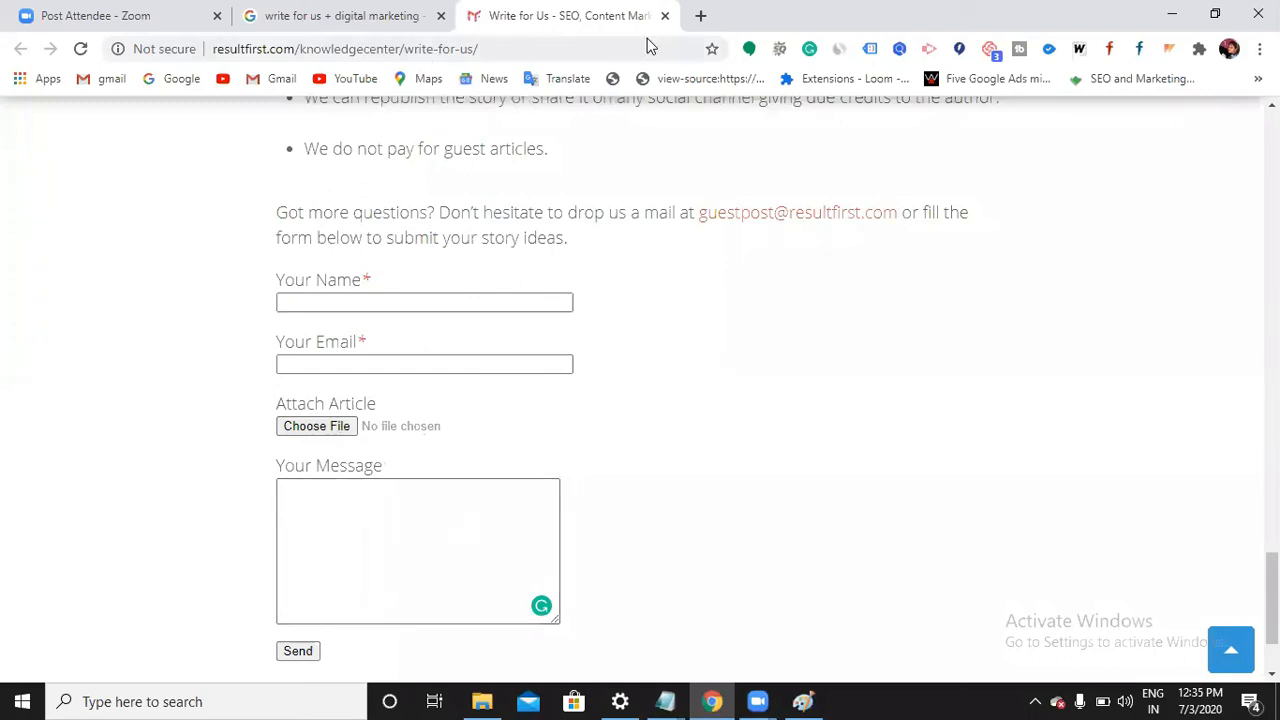
click(701, 18)
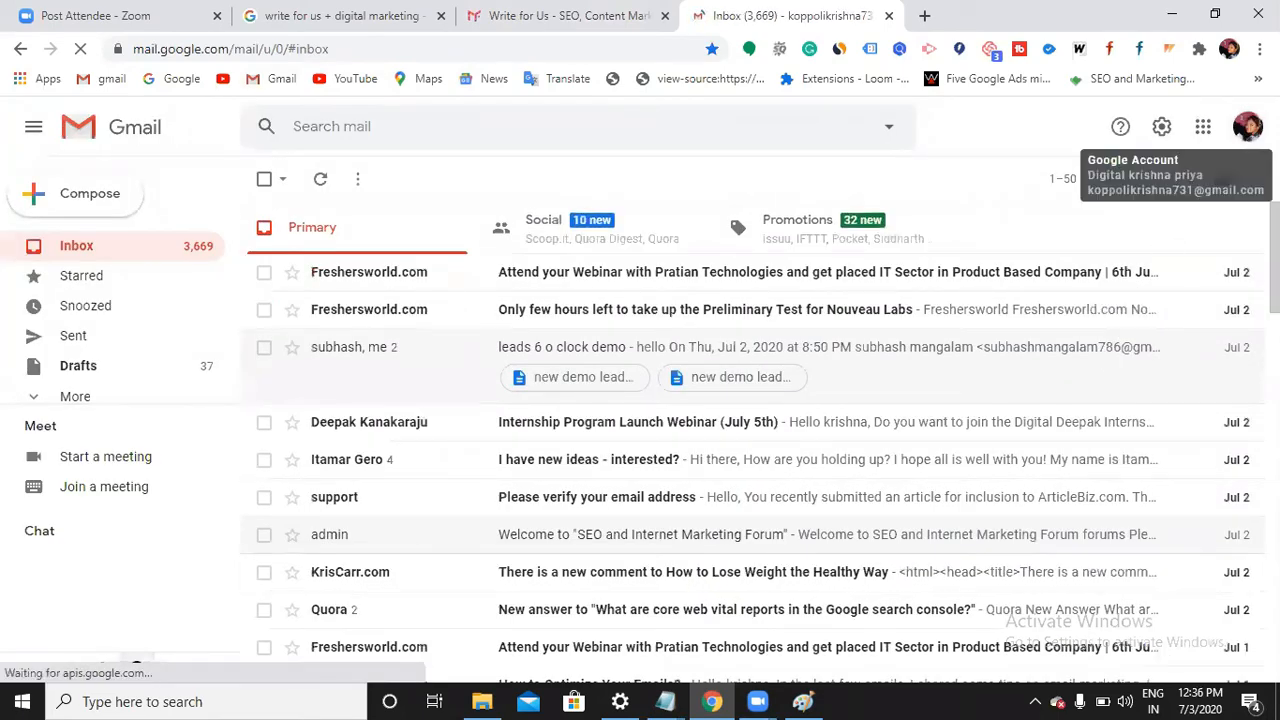
Open Gmail's list of signed-in accounts and scroll through it
click(1246, 128)
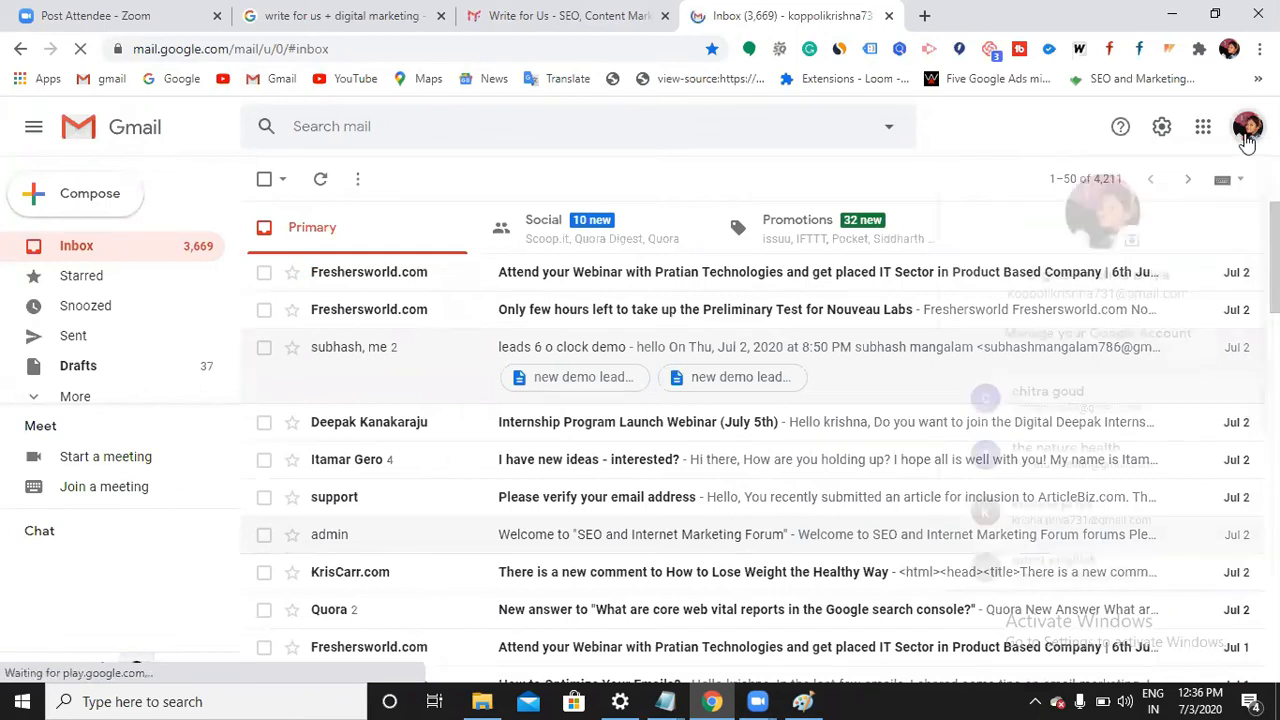
scroll(1048, 530, down, 2)
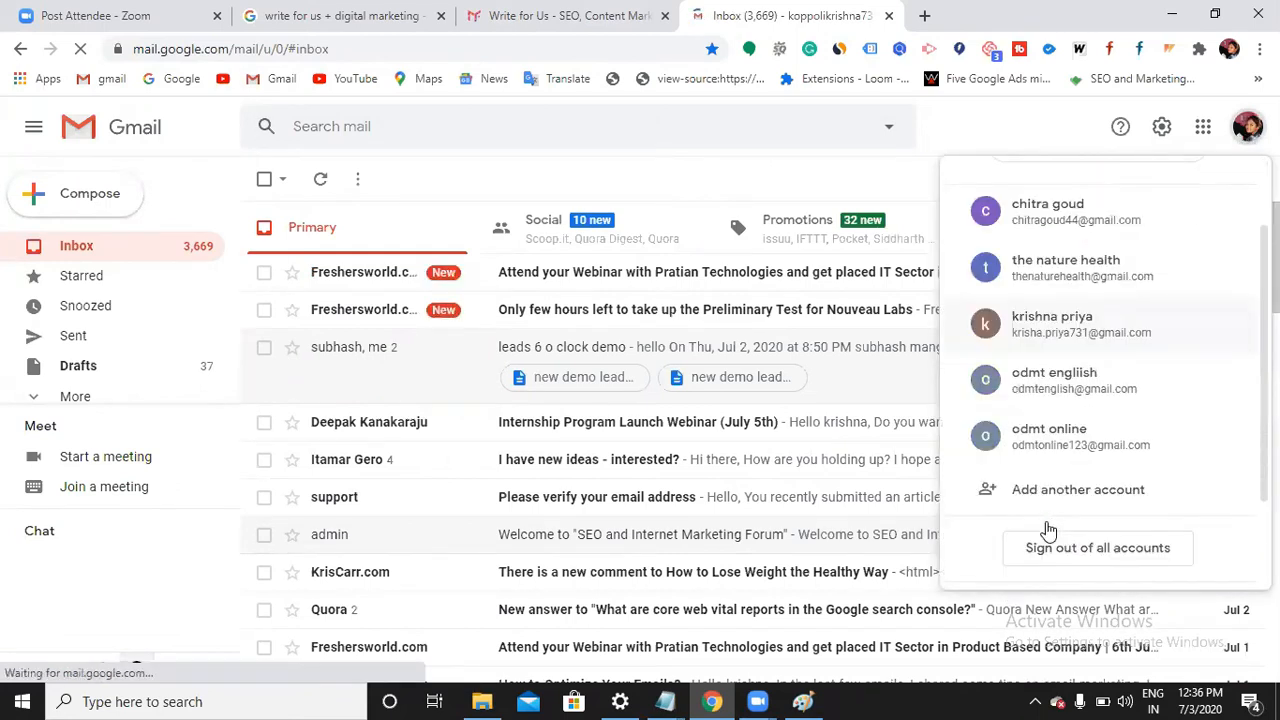
scroll(1070, 398, up, 2)
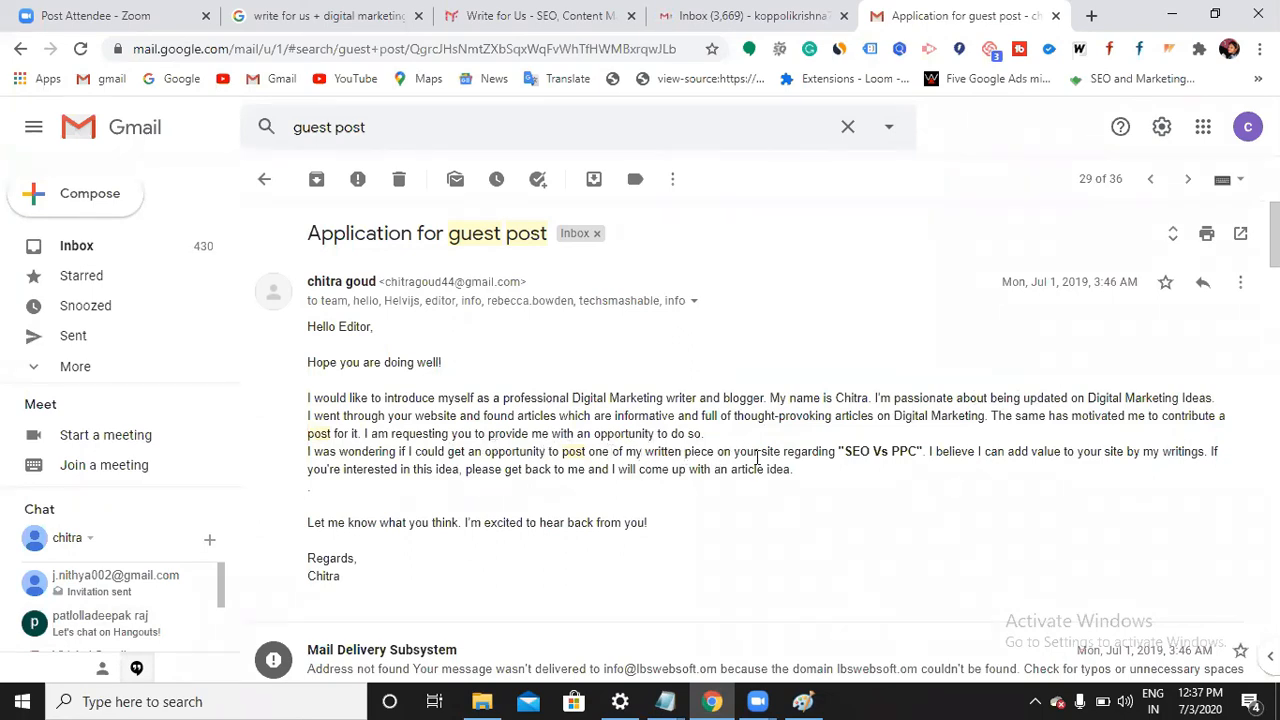
Highlight the pitched 'SEO Vs PPC' topic in the guest post application email
drag(839, 451, 923, 451)
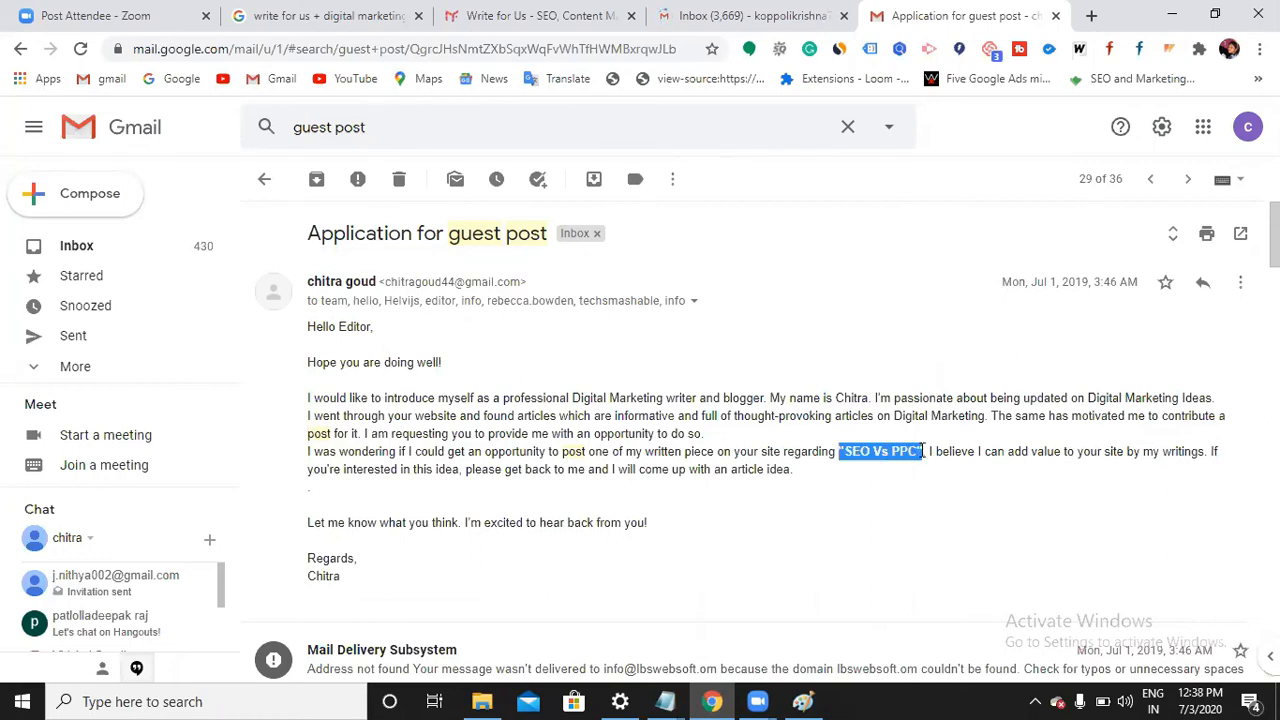
click(923, 451)
drag(923, 451, 839, 458)
click(856, 456)
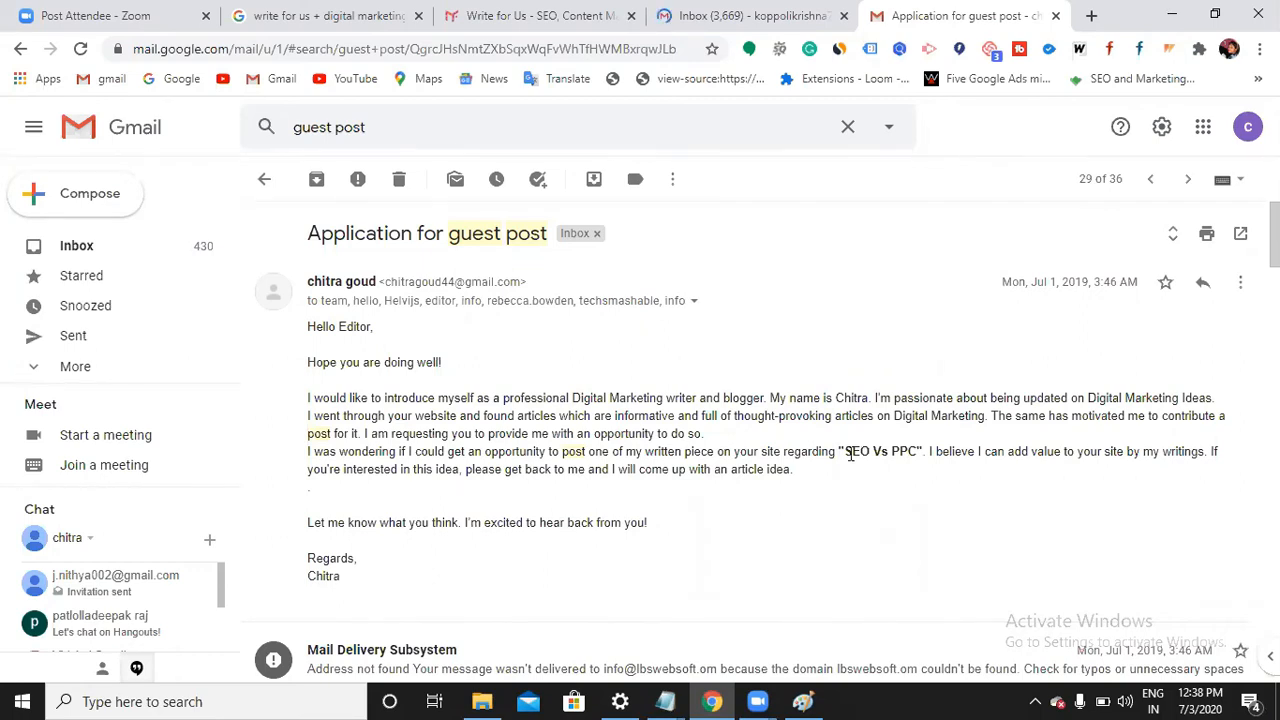
drag(832, 450, 925, 452)
click(925, 455)
Scroll down the thread to the reply proposing 'Google Analytics Direct Traffic - What is it?'
scroll(490, 500, down, 1)
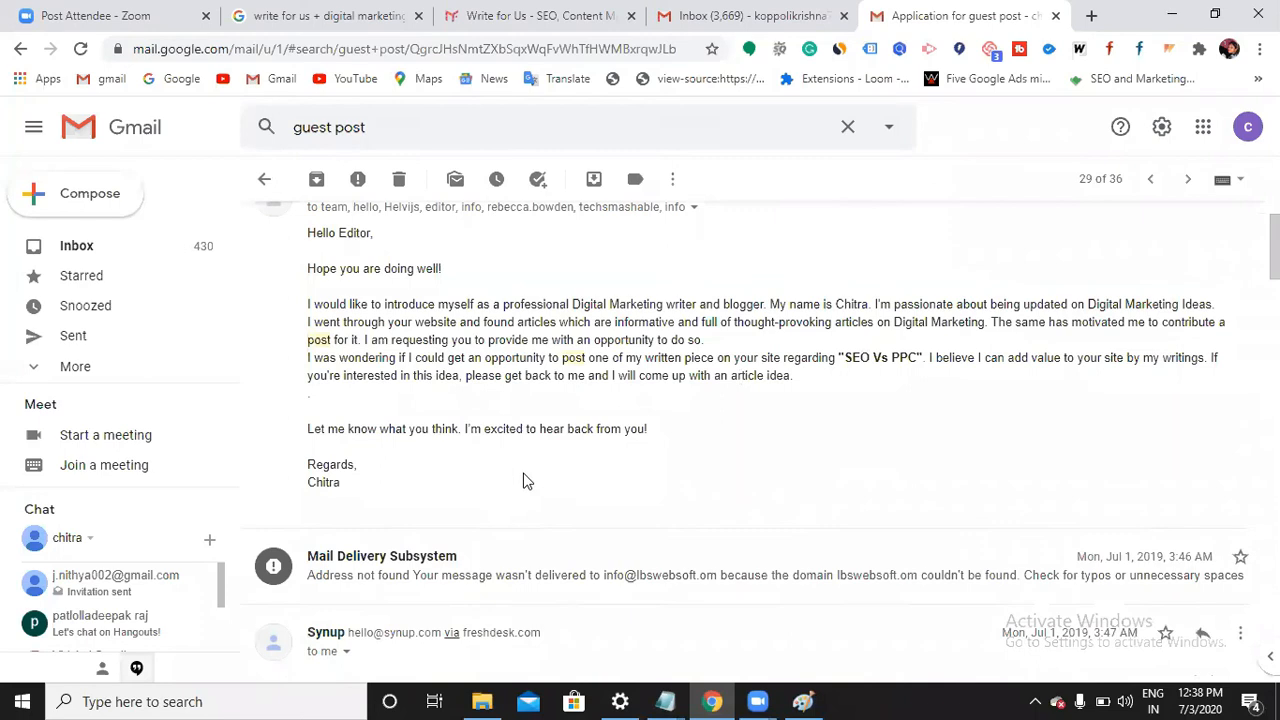
scroll(490, 445, down, 1)
scroll(454, 431, down, 2)
scroll(445, 445, down, 3)
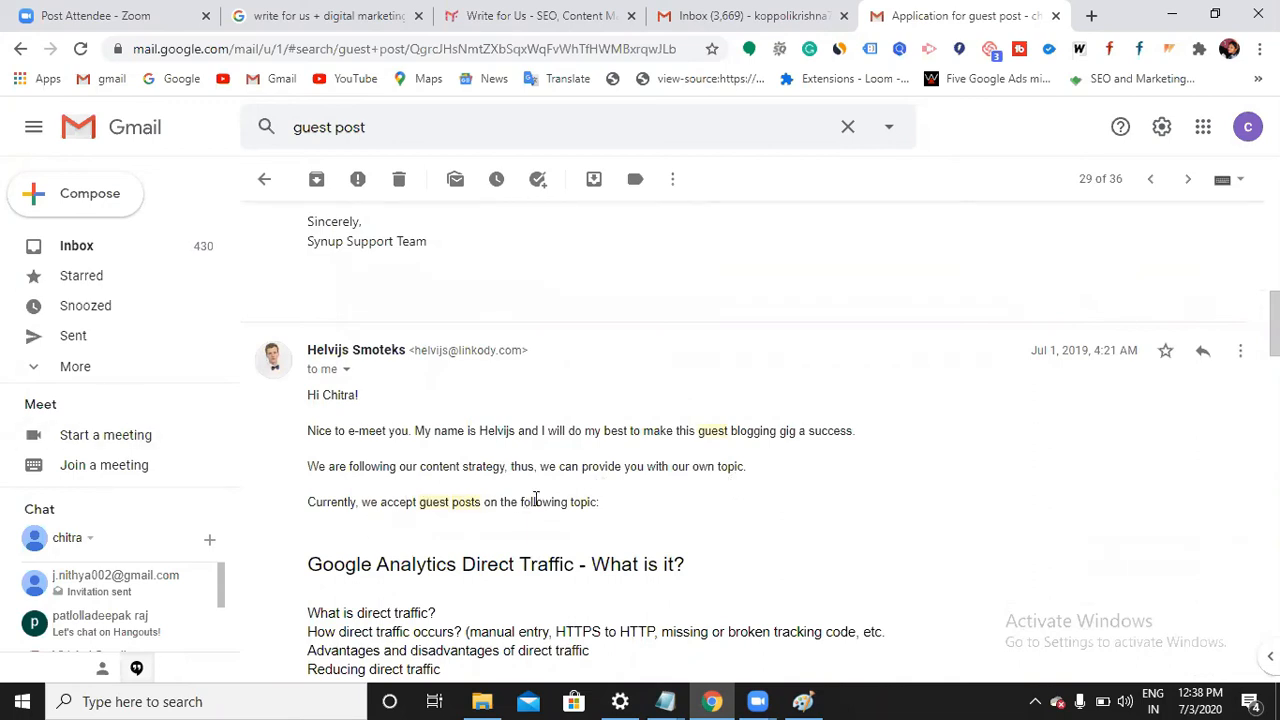
Scroll to the editor's reply and highlight its Google Analytics Direct Traffic heading
scroll(545, 550, up, 2)
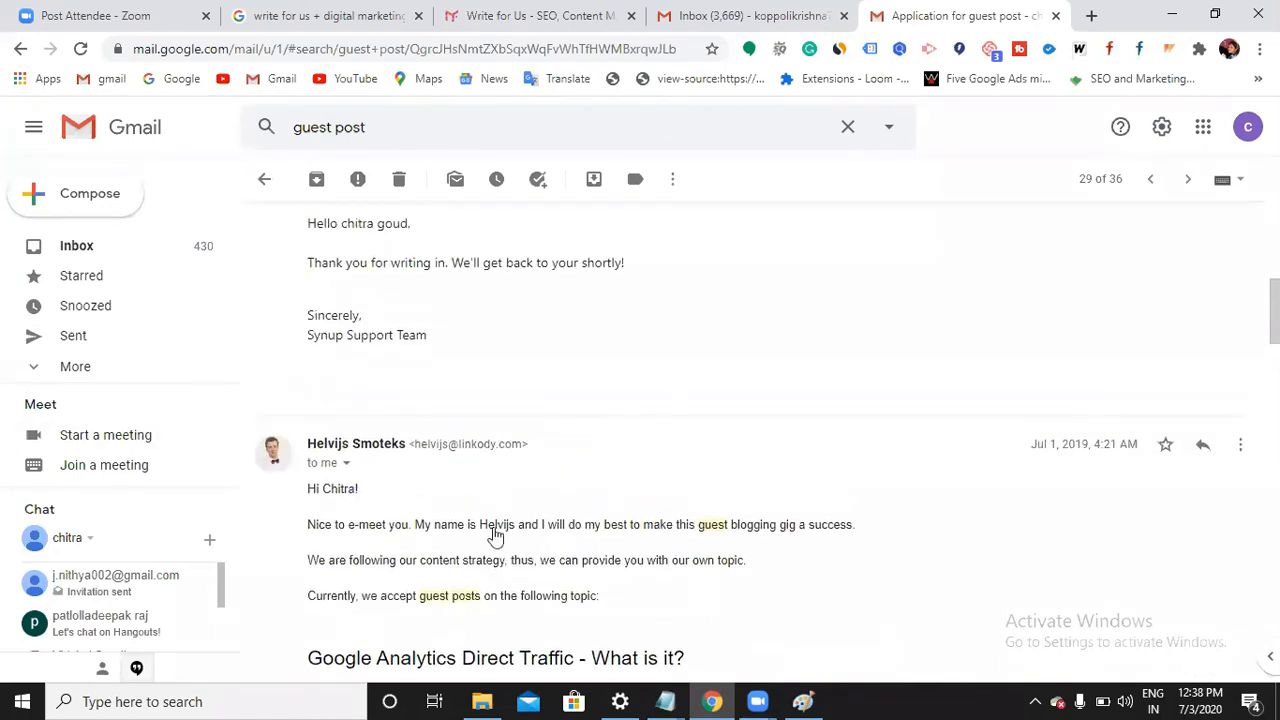
scroll(620, 466, down, 2)
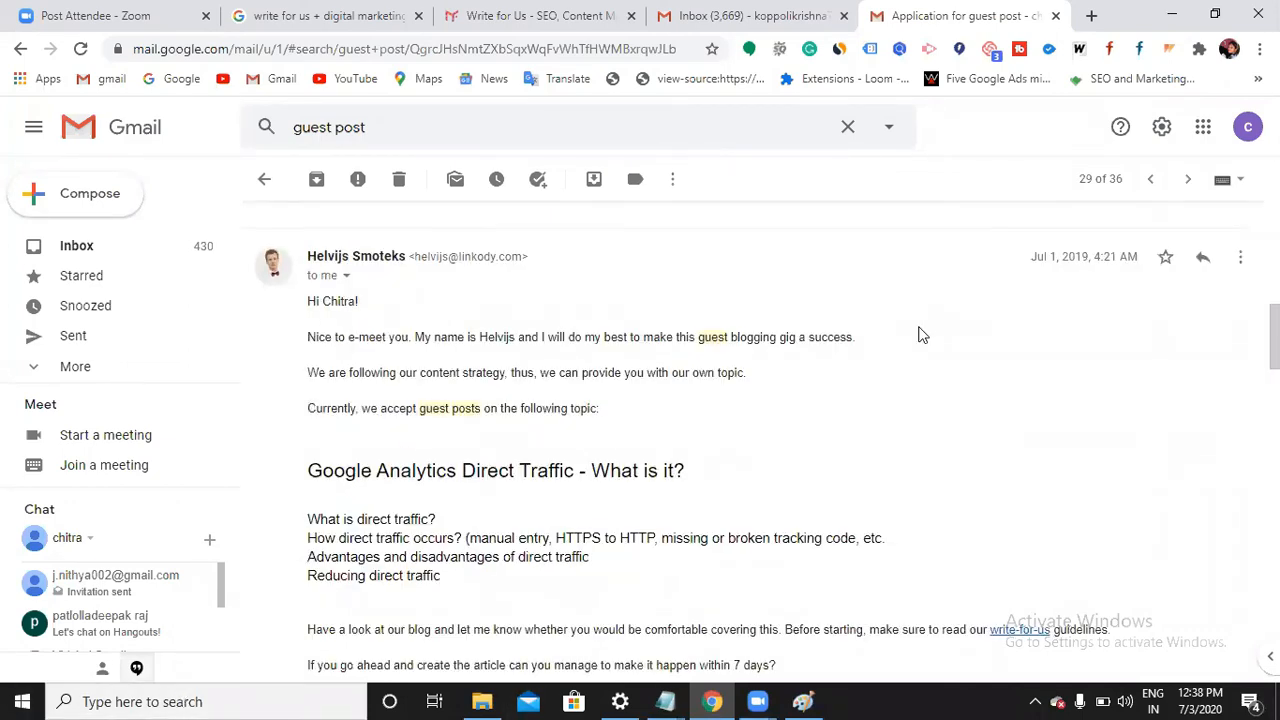
scroll(729, 423, up, 3)
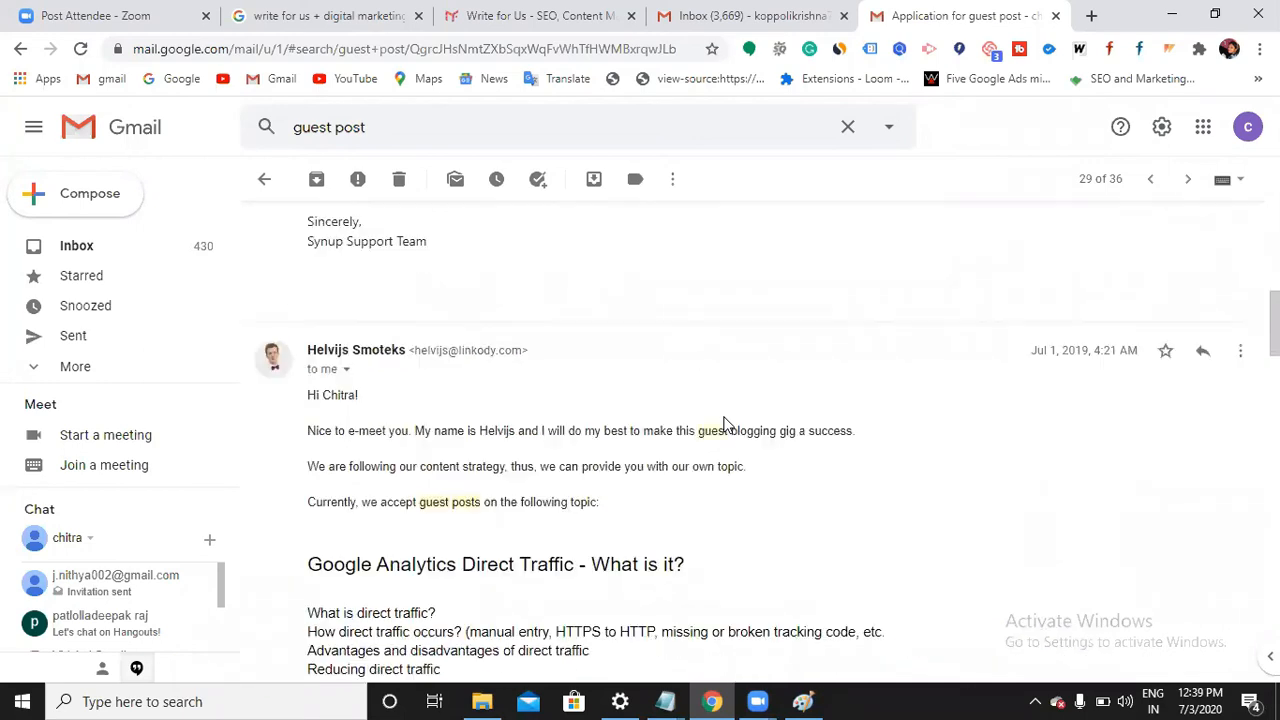
scroll(868, 405, down, 2)
scroll(500, 472, down, 1)
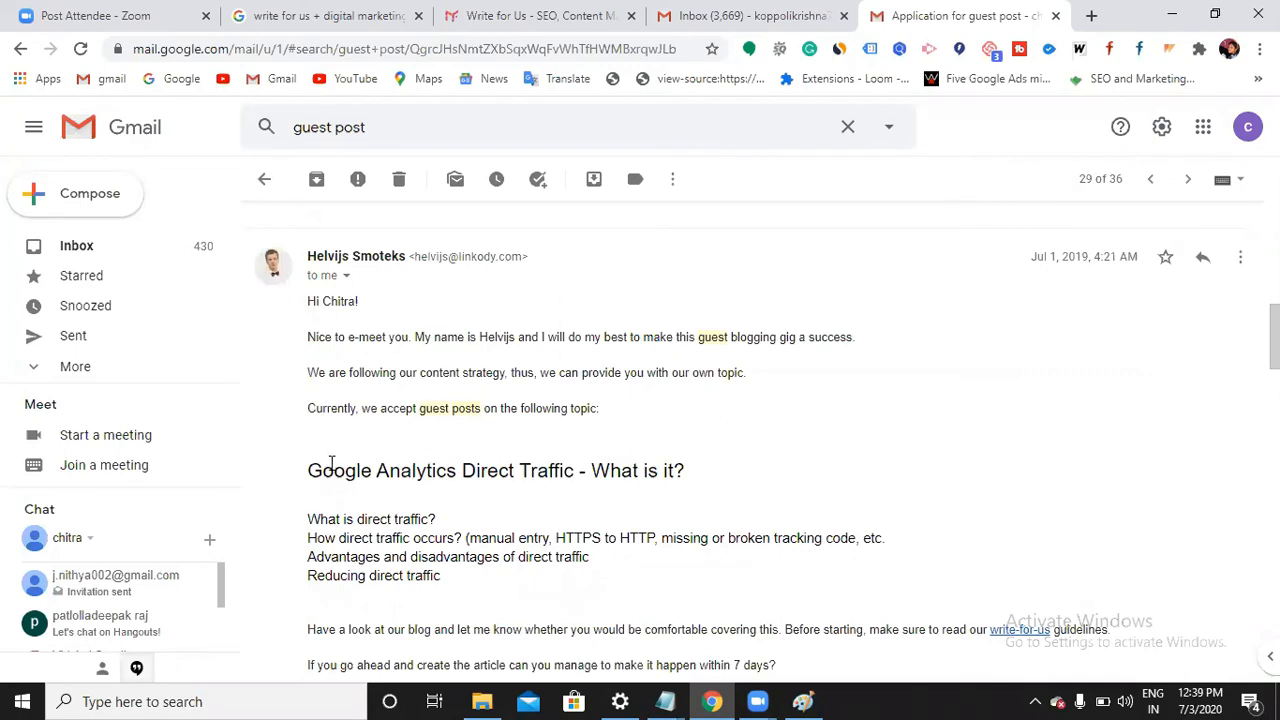
drag(310, 467, 675, 468)
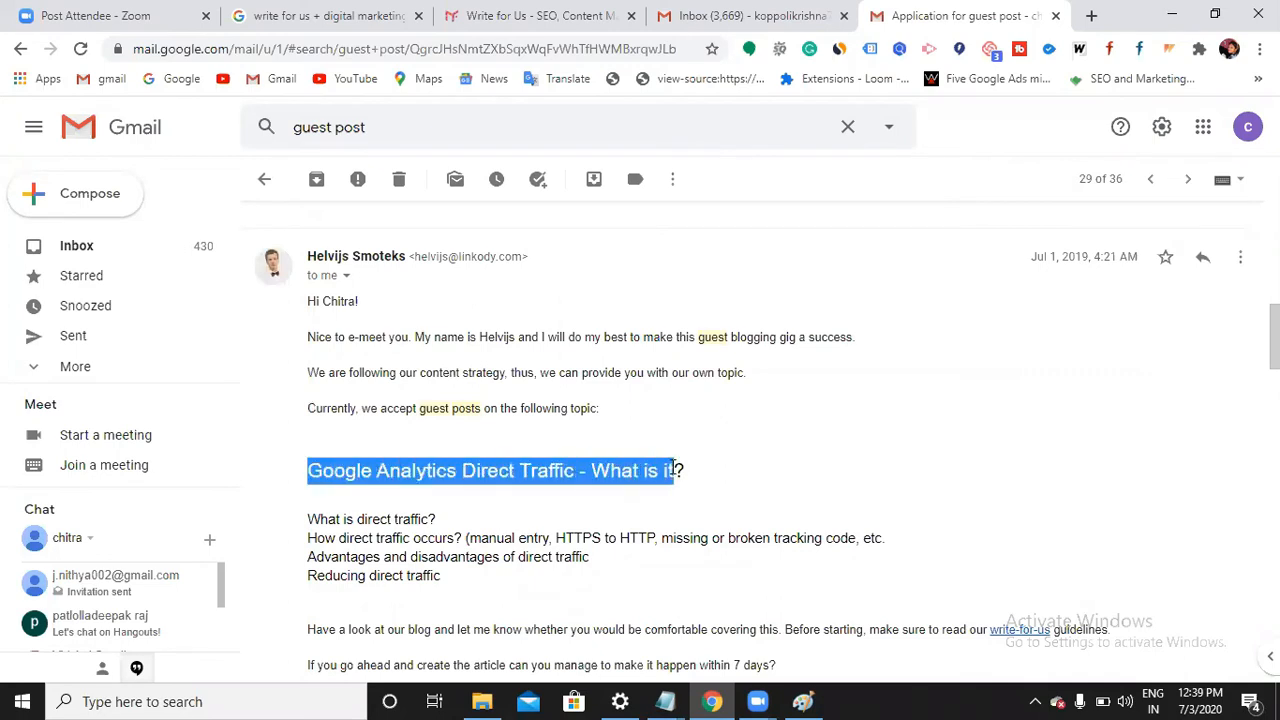
click(675, 468)
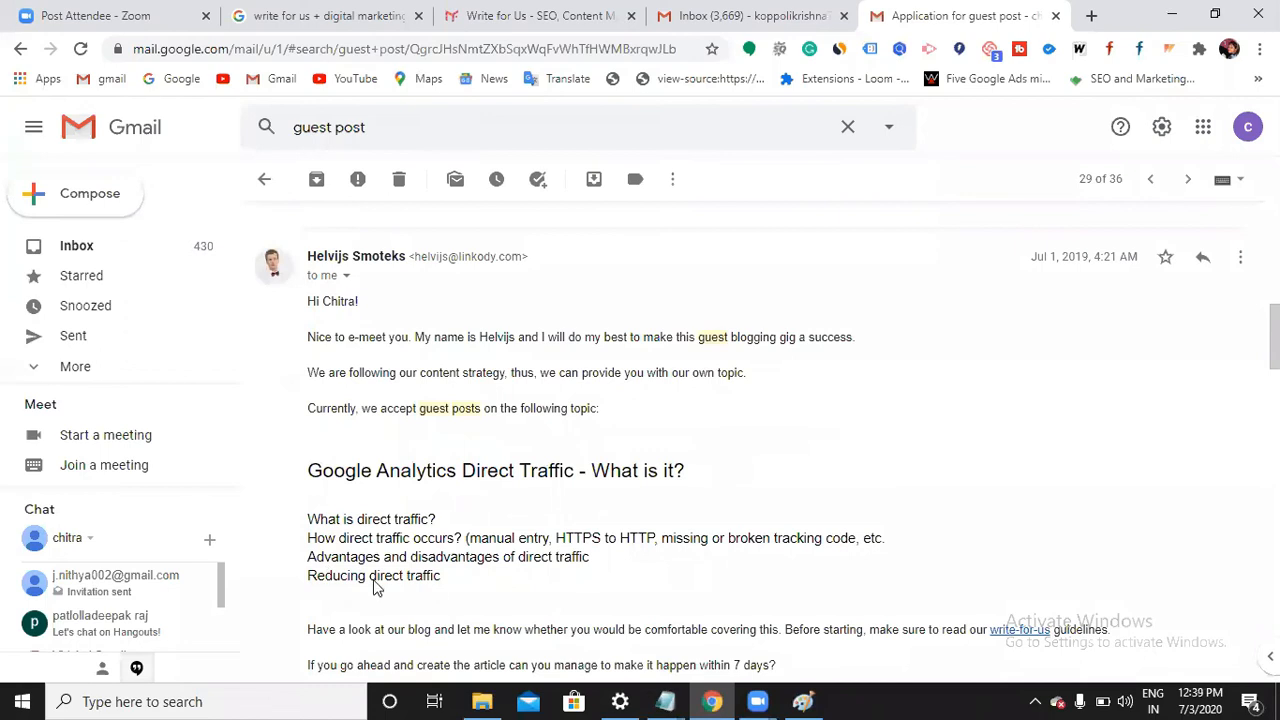
Read through the reply's subpoints—causes, pros and cons, reducing it—and the 7-day deadline
scroll(515, 575, down, 2)
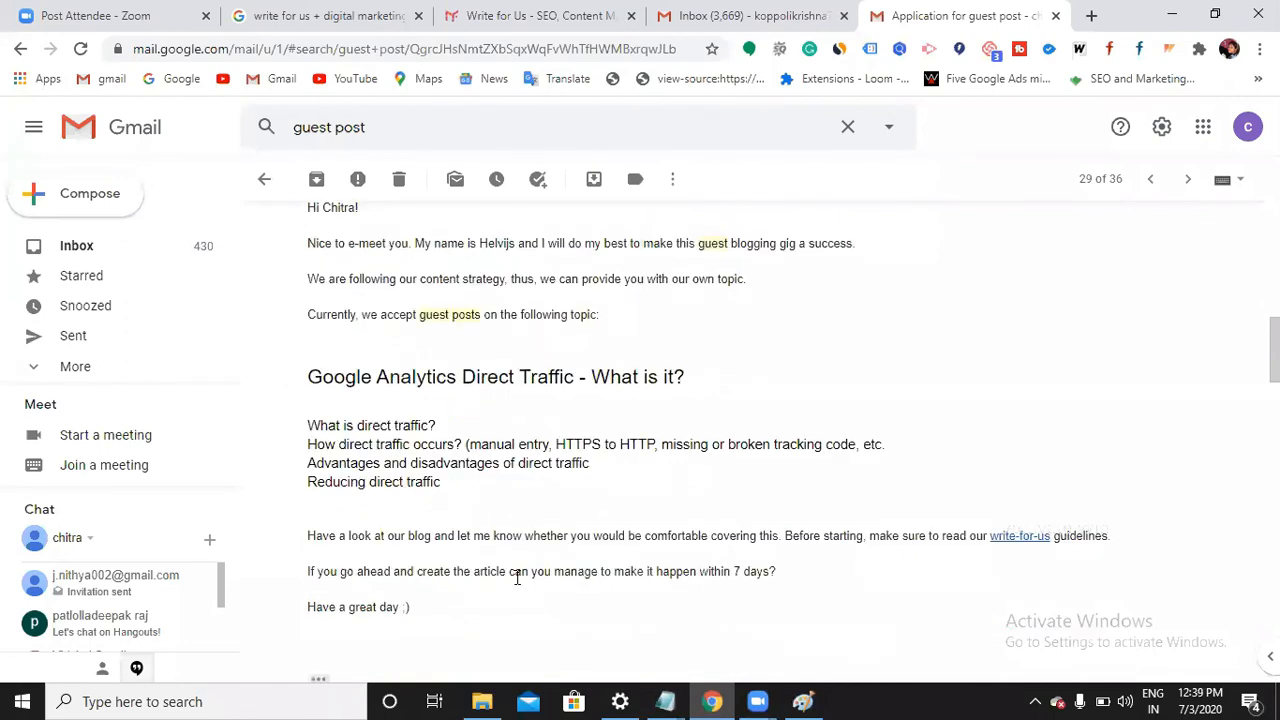
scroll(431, 551, up, 1)
scroll(737, 569, up, 2)
scroll(714, 590, down, 1)
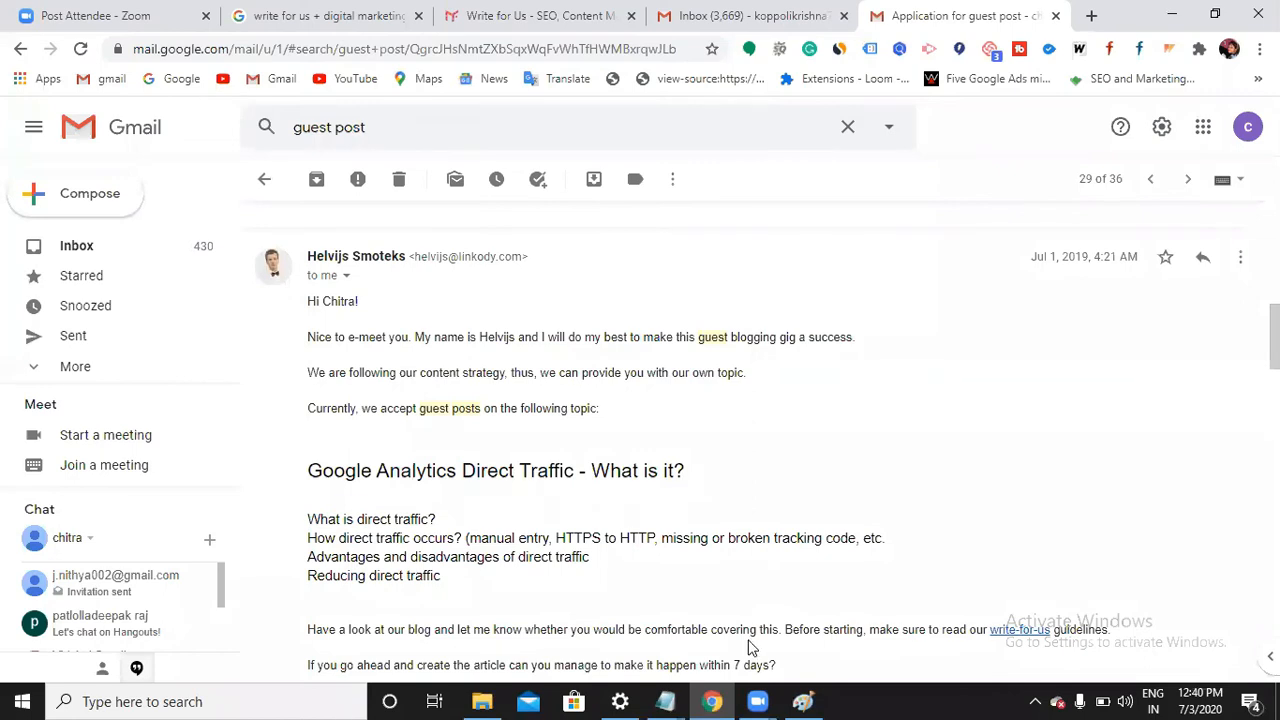
scroll(751, 648, down, 2)
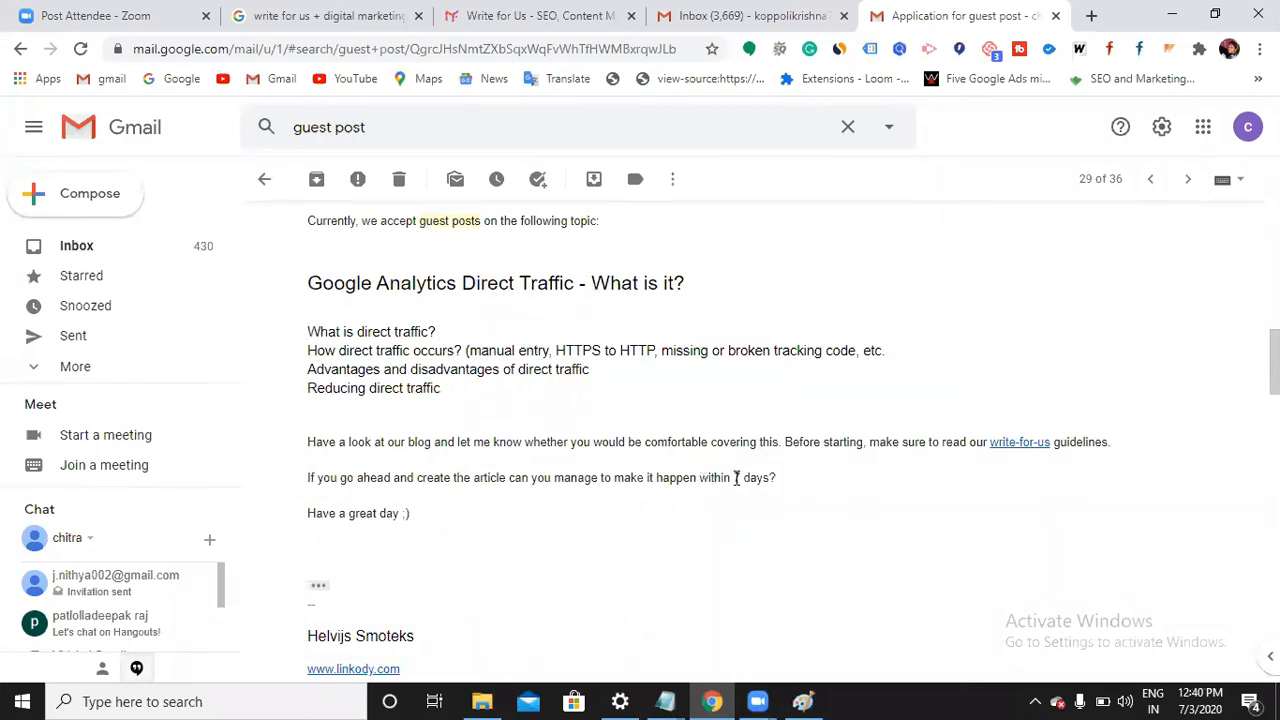
scroll(736, 478, up, 2)
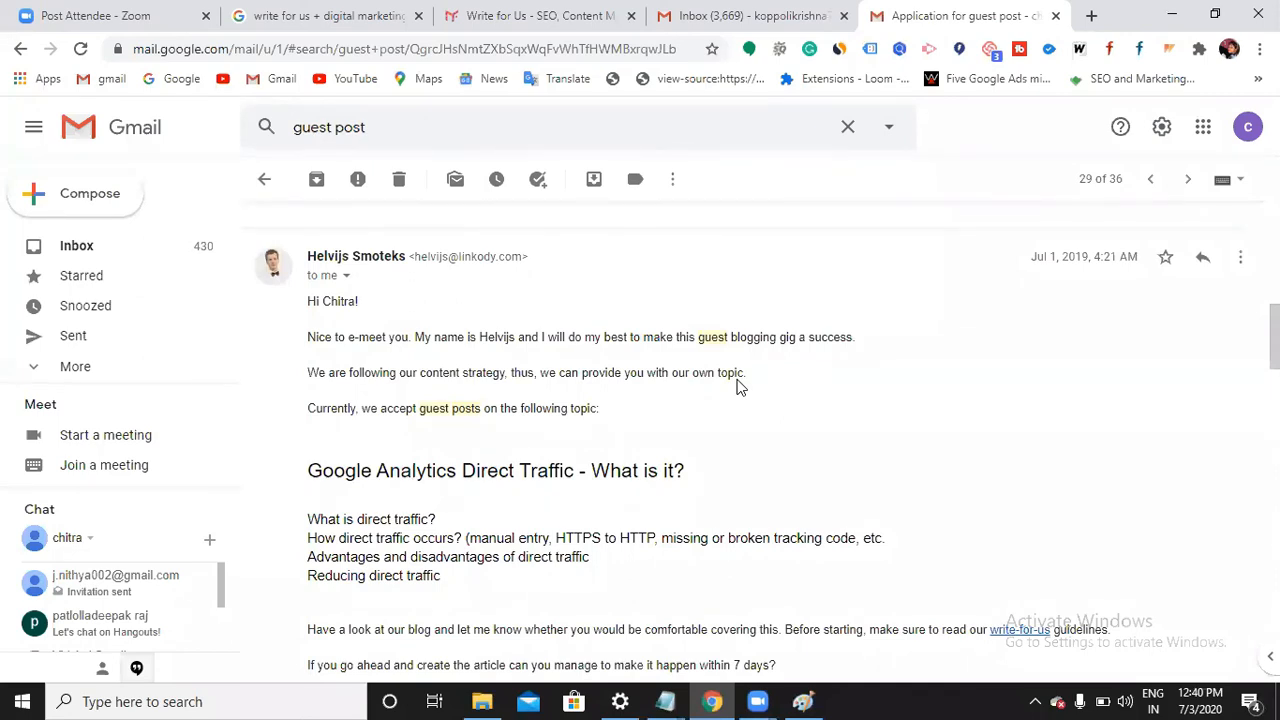
click(662, 700)
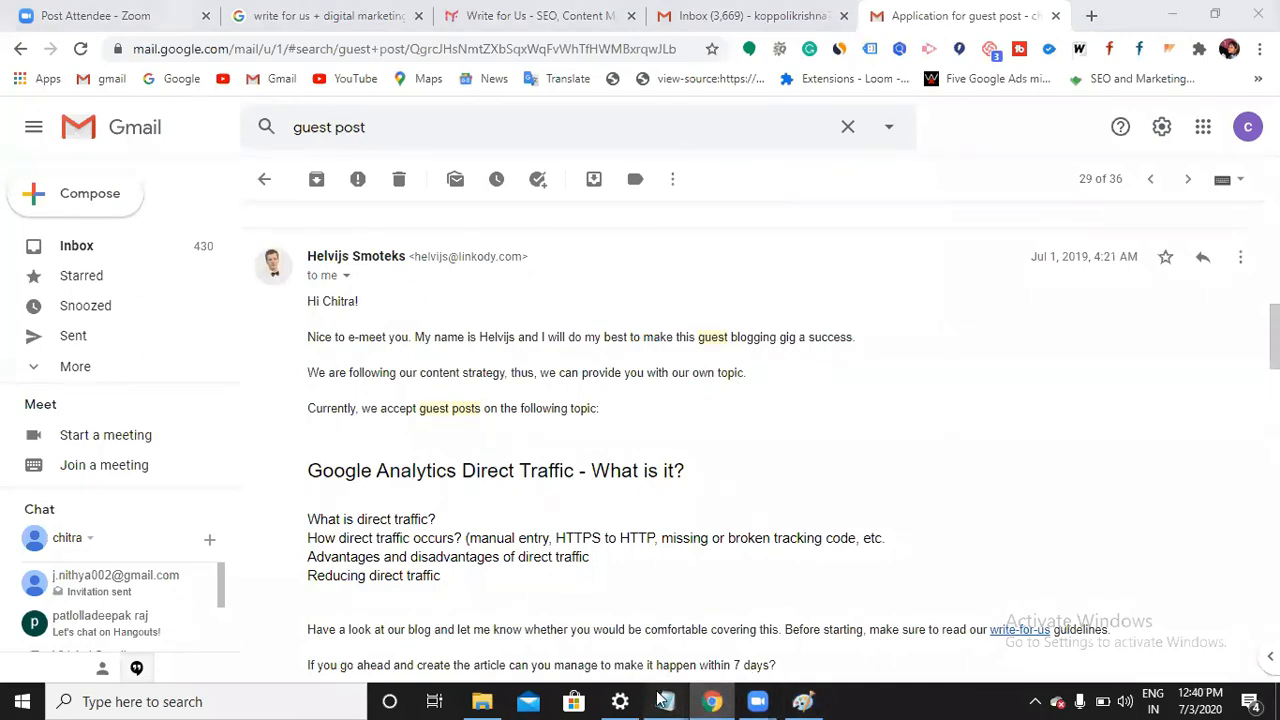
Review the Notepad list of Guest Posting and Classified Ads topics, then minimize Notepad
click(612, 656)
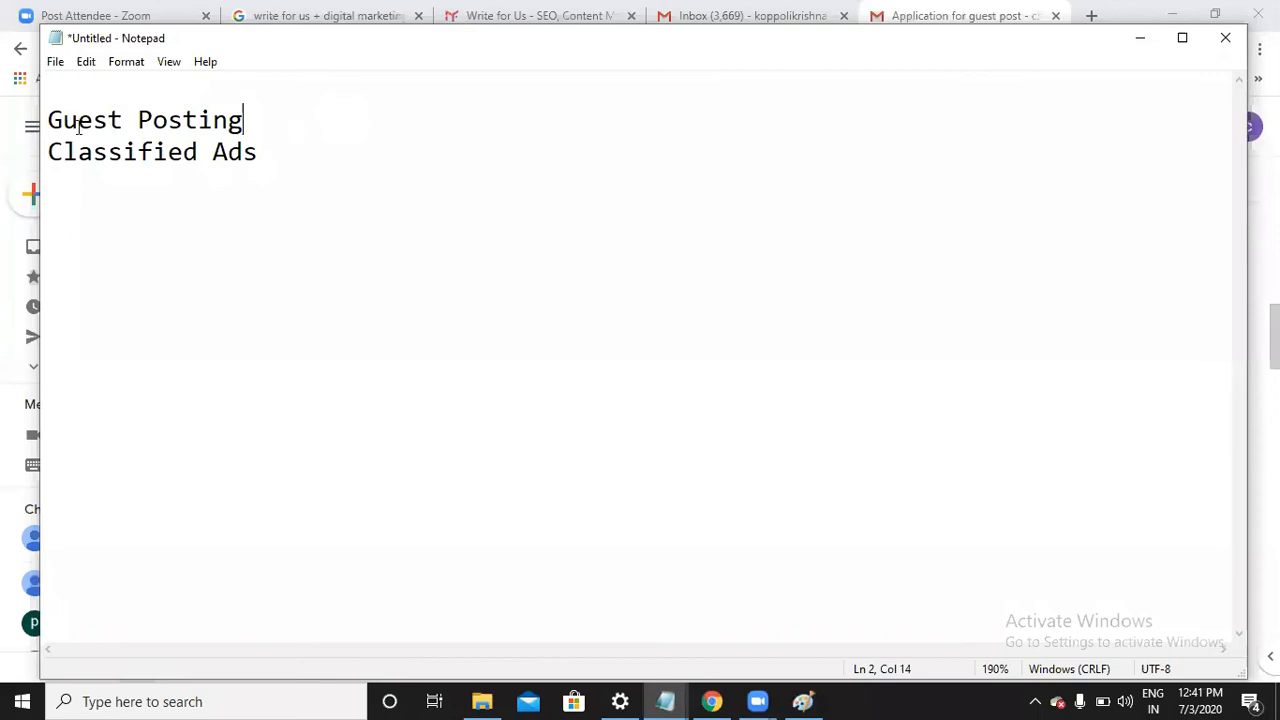
click(1124, 44)
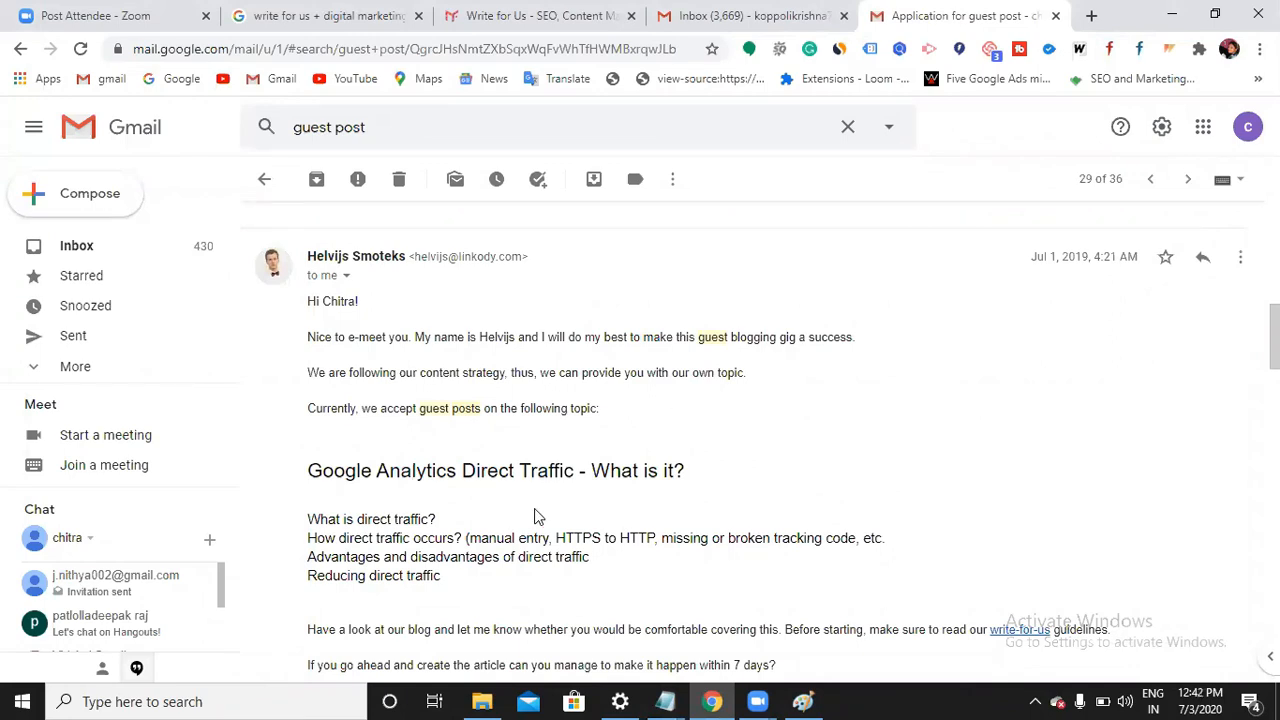
Highlight the "SEO Vs PPC" topic in the sent guest-post pitch
scroll(637, 520, up, 4)
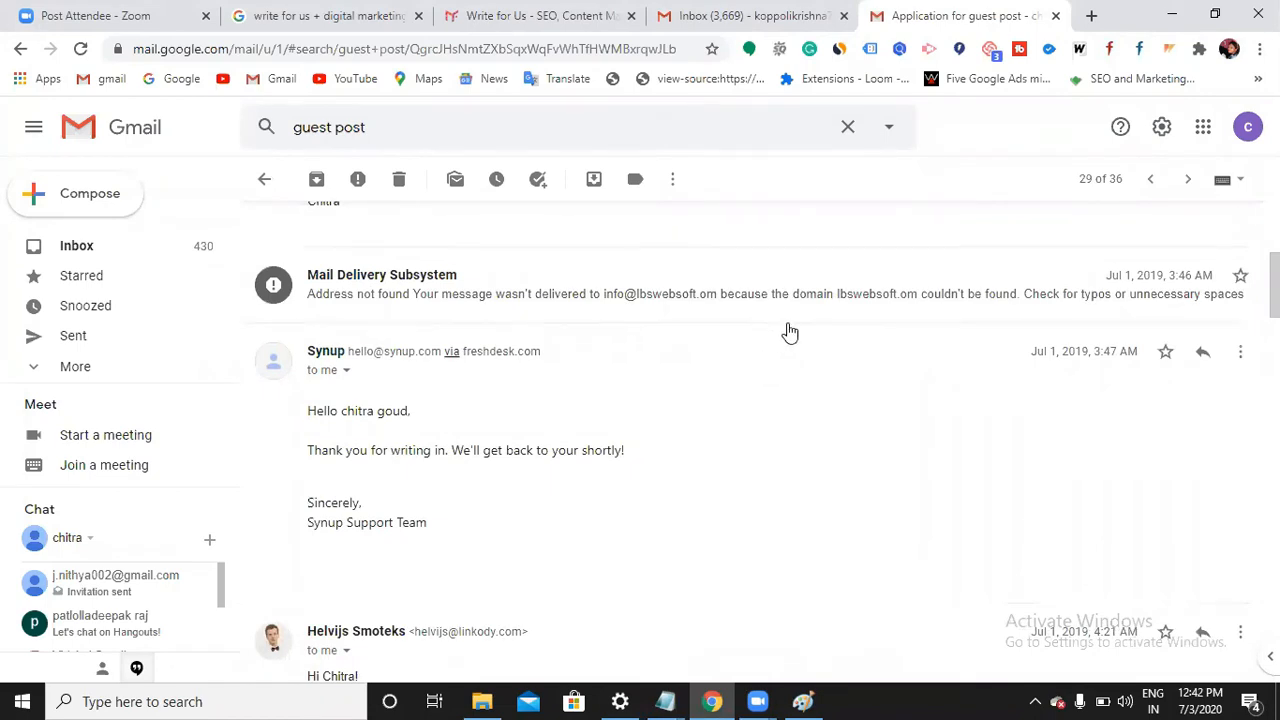
scroll(797, 352, up, 1)
scroll(799, 358, up, 2)
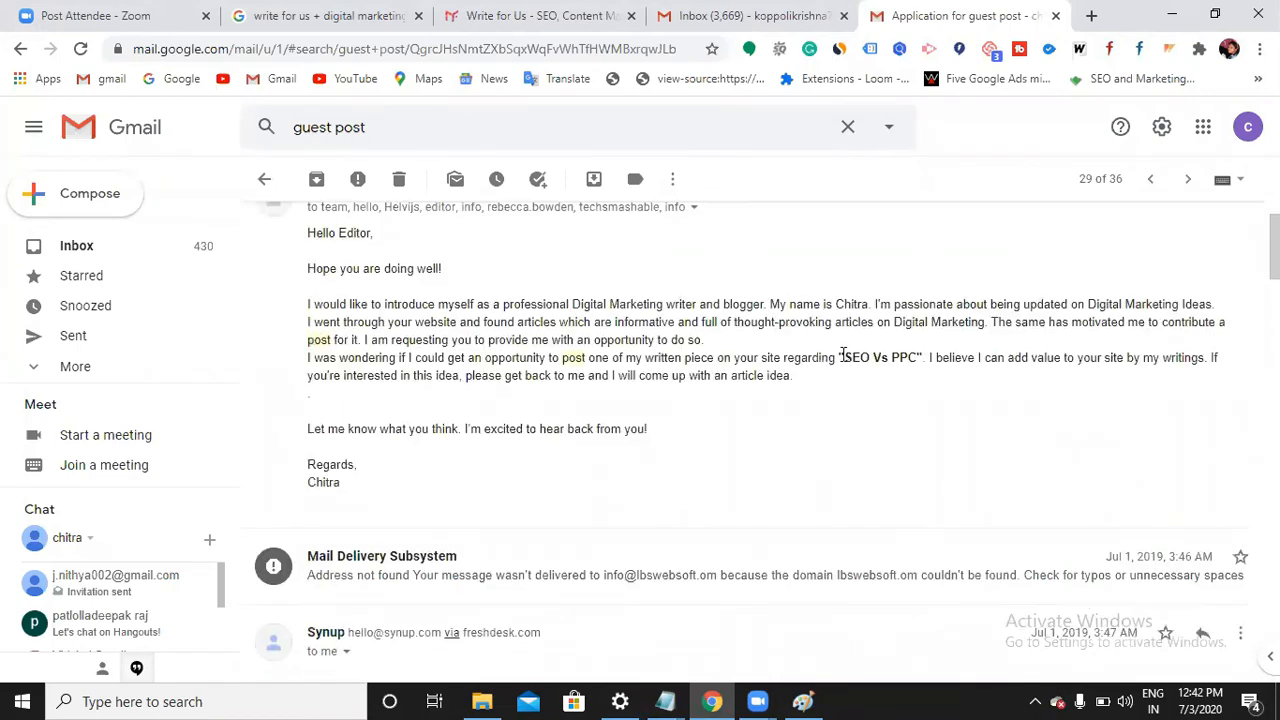
drag(837, 358, 924, 364)
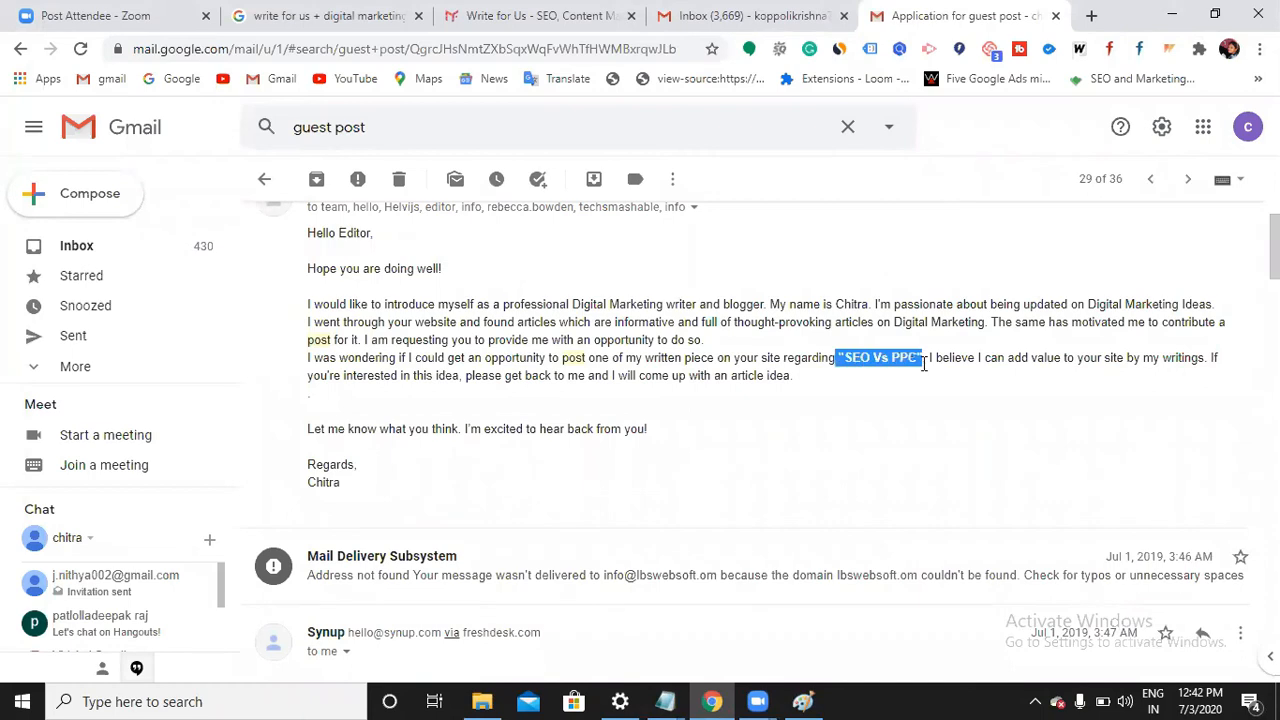
scroll(924, 364, down, 2)
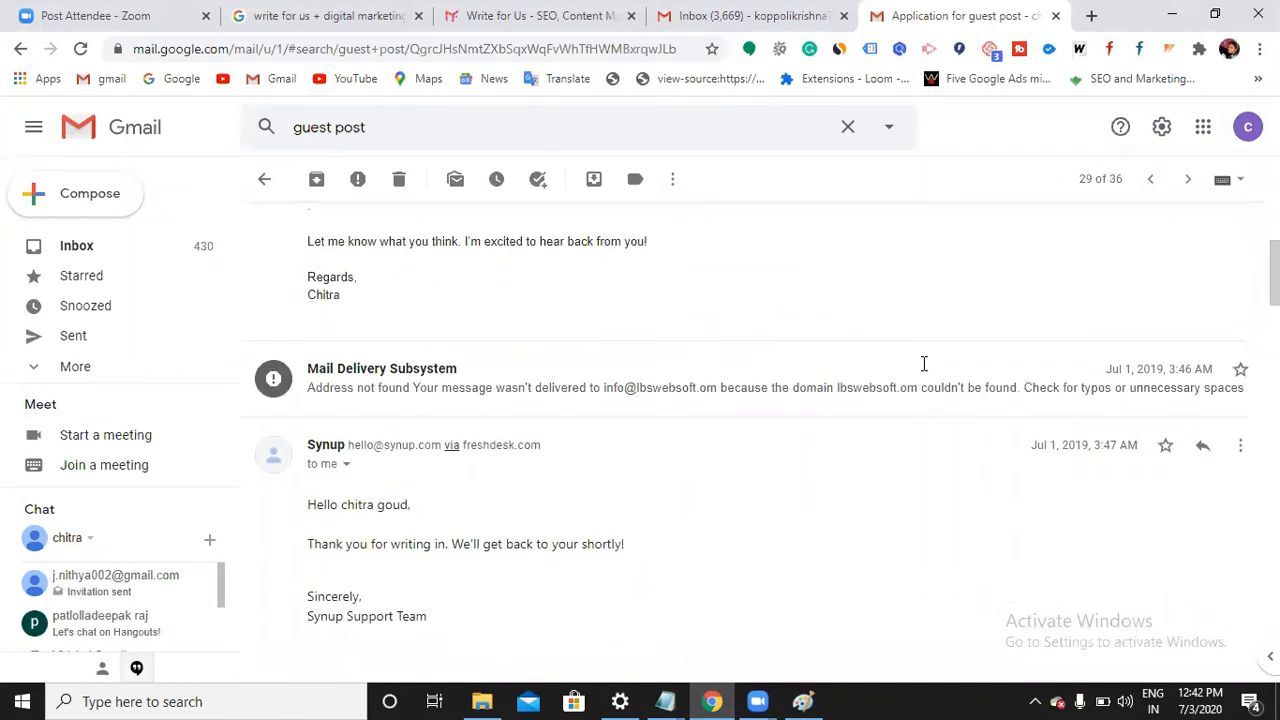
Collapse the Synup auto-reply and bring the Paint beauty-blog diagram to the front
click(885, 479)
scroll(880, 420, down, 3)
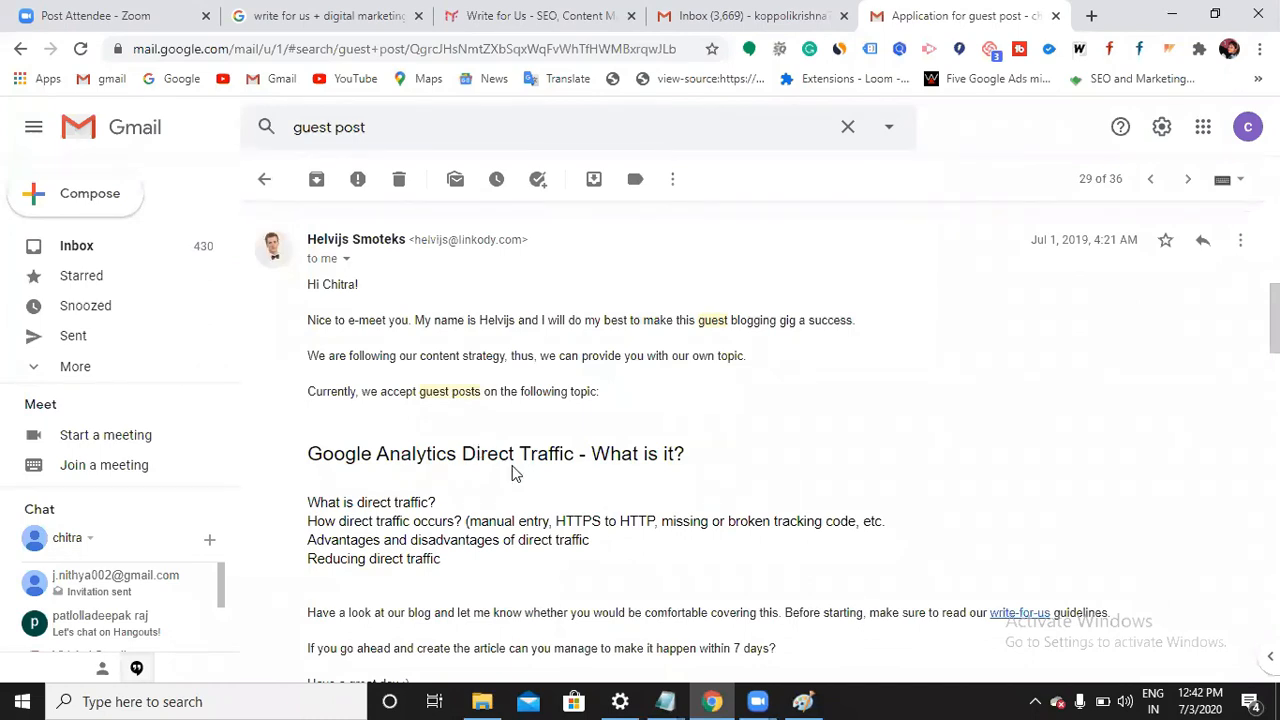
scroll(517, 478, up, 3)
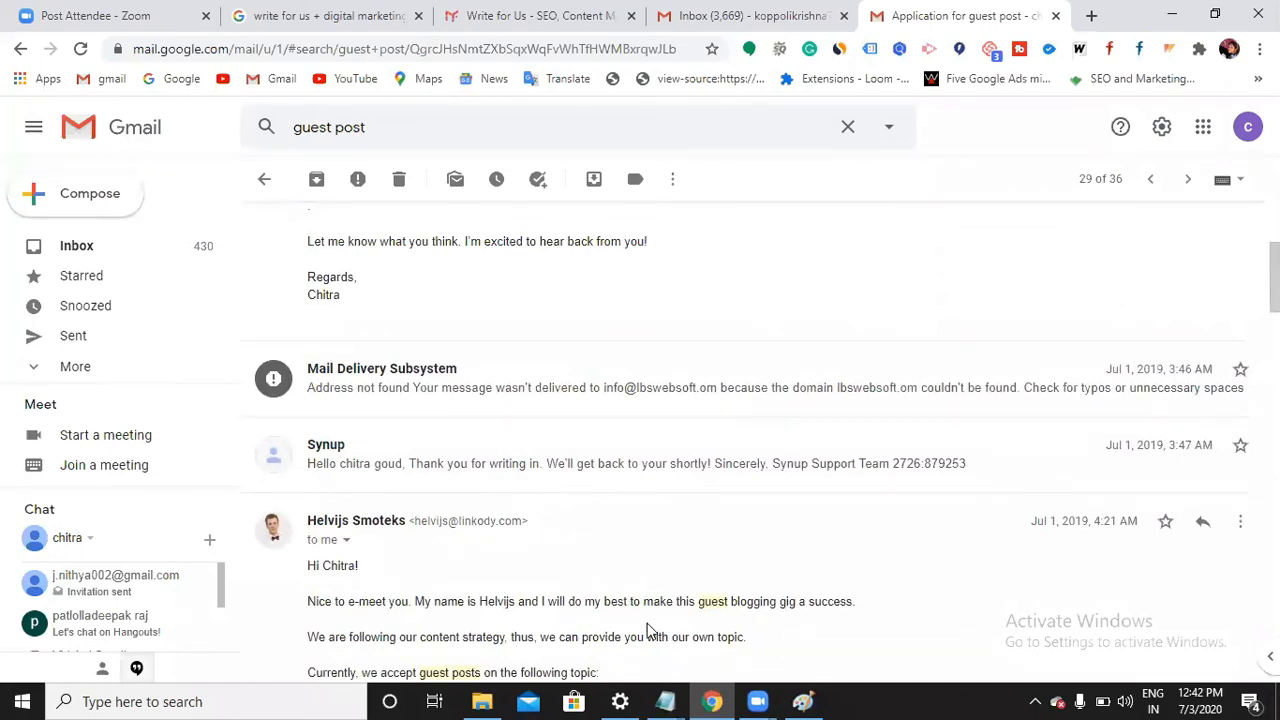
key(alt+Tab)
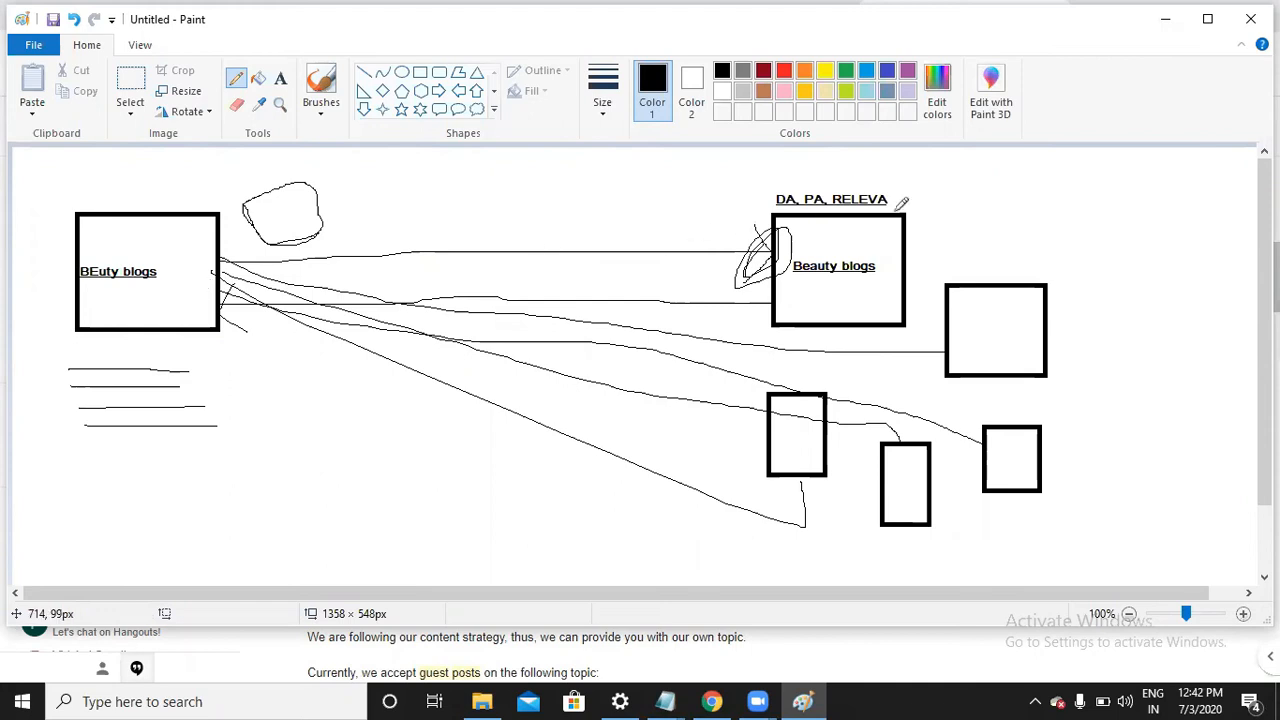
Bring the untitled Notepad topic list forward and move to the line below Classified Ads
key(alt+Tab)
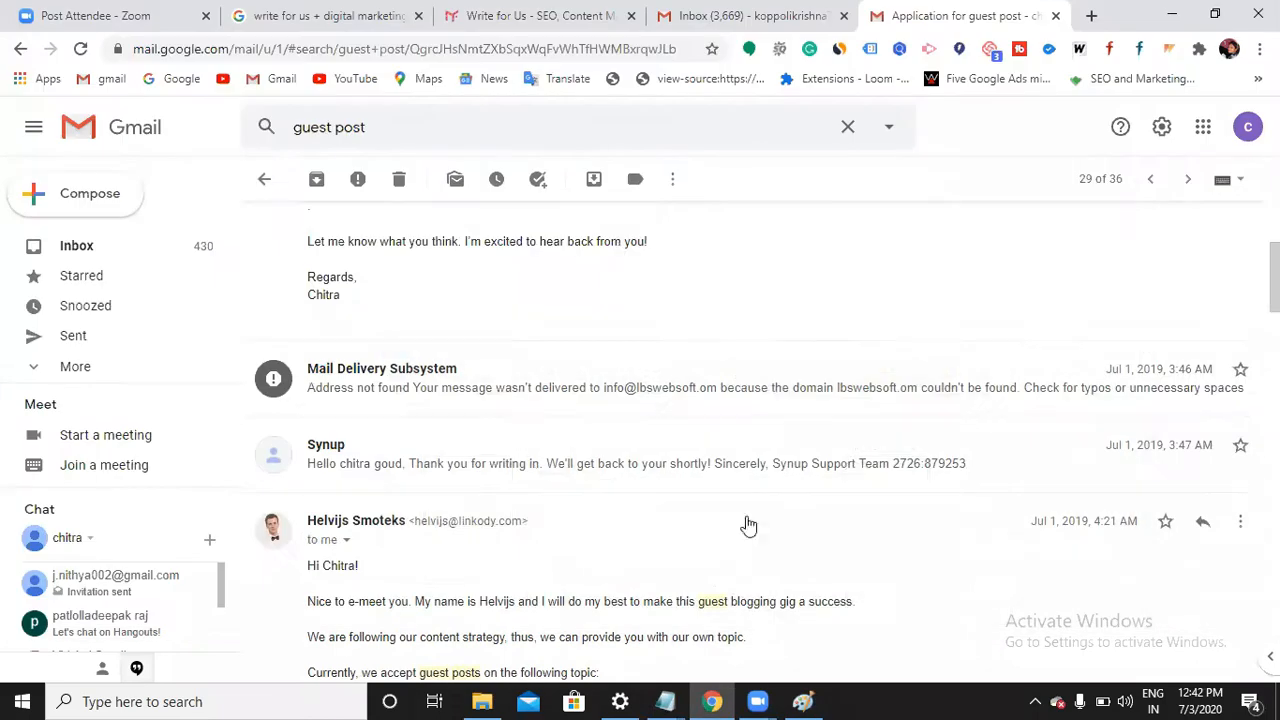
mouse_move(665, 701)
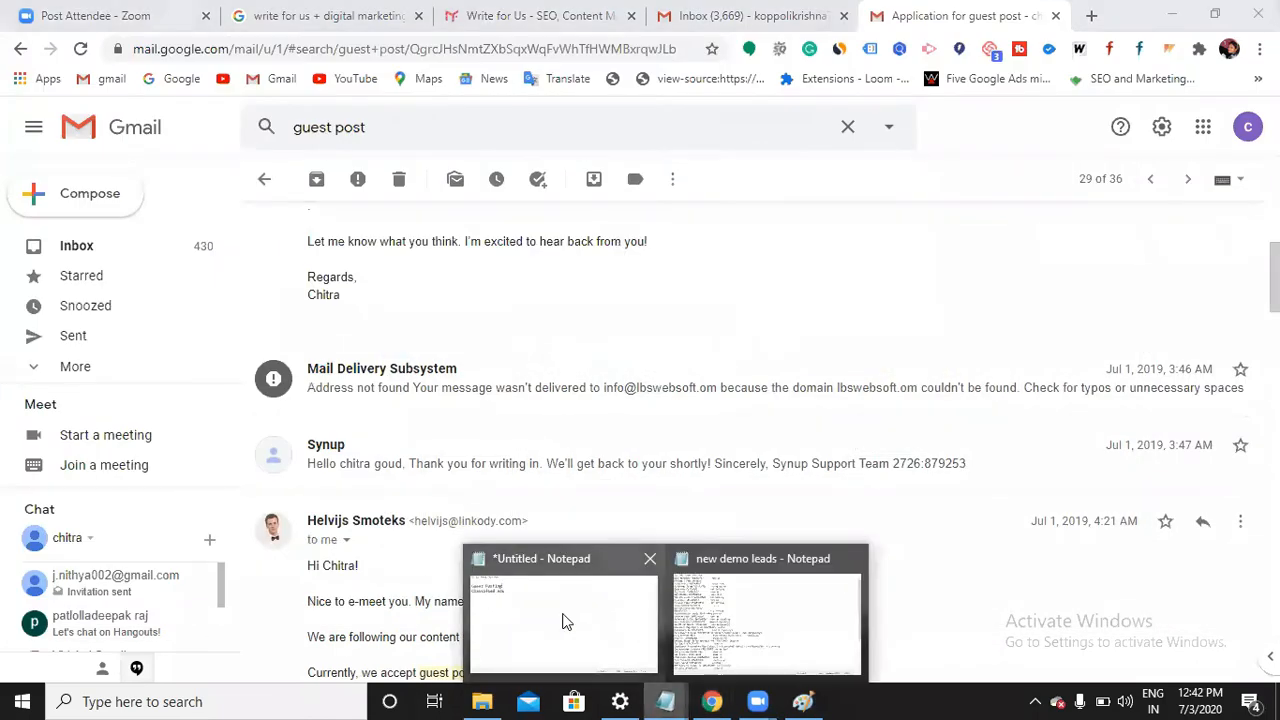
click(563, 621)
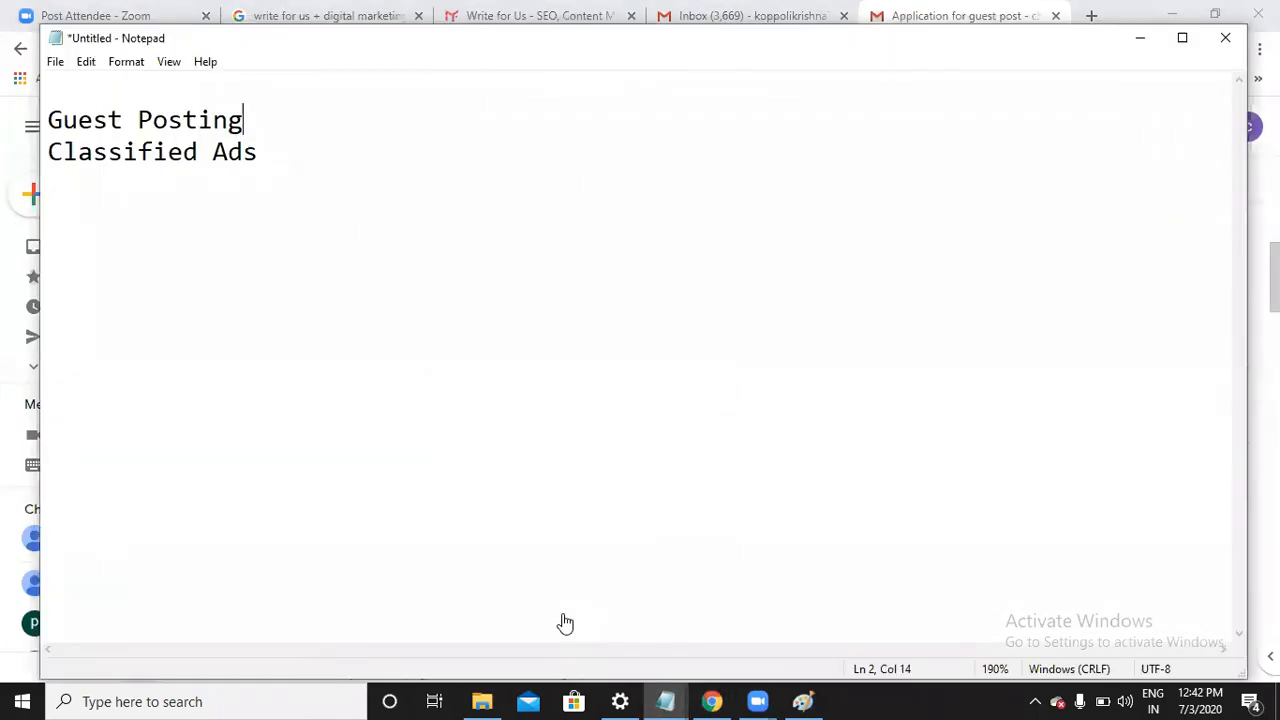
key(Down)
key(Down)
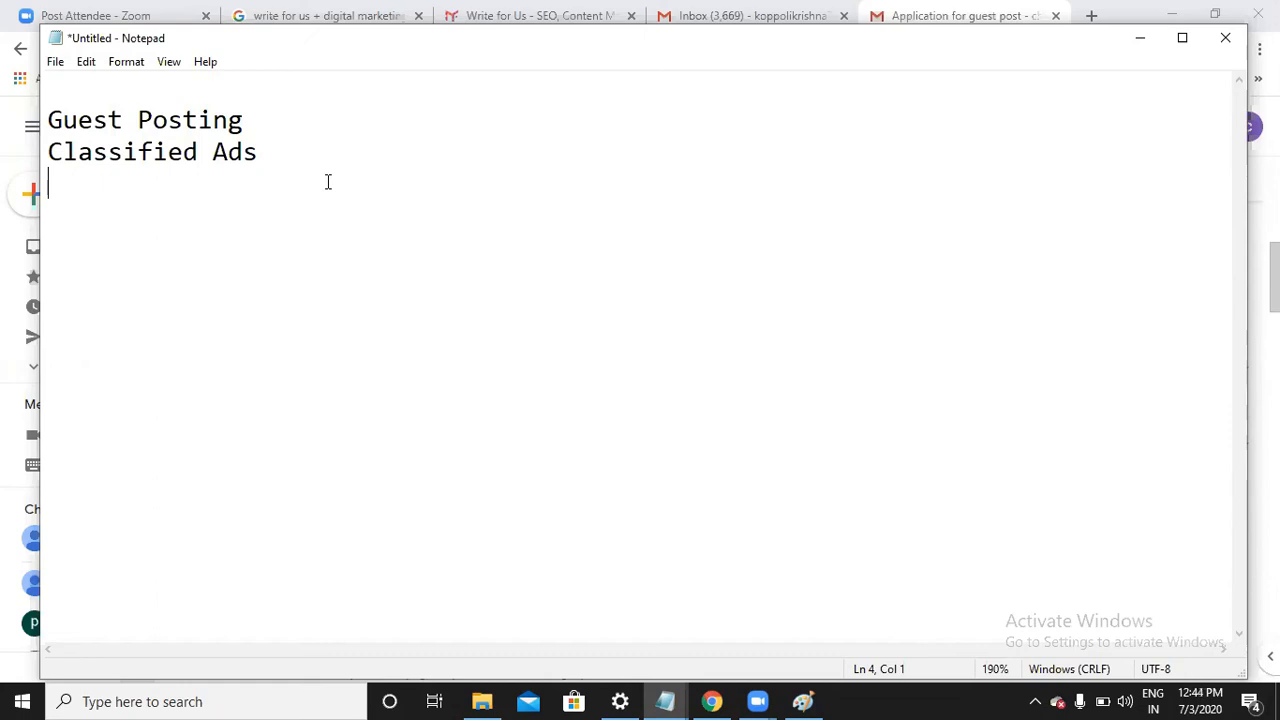
Minimize the Notepad topic list and open a new blank Chrome tab
click(1142, 40)
click(1090, 17)
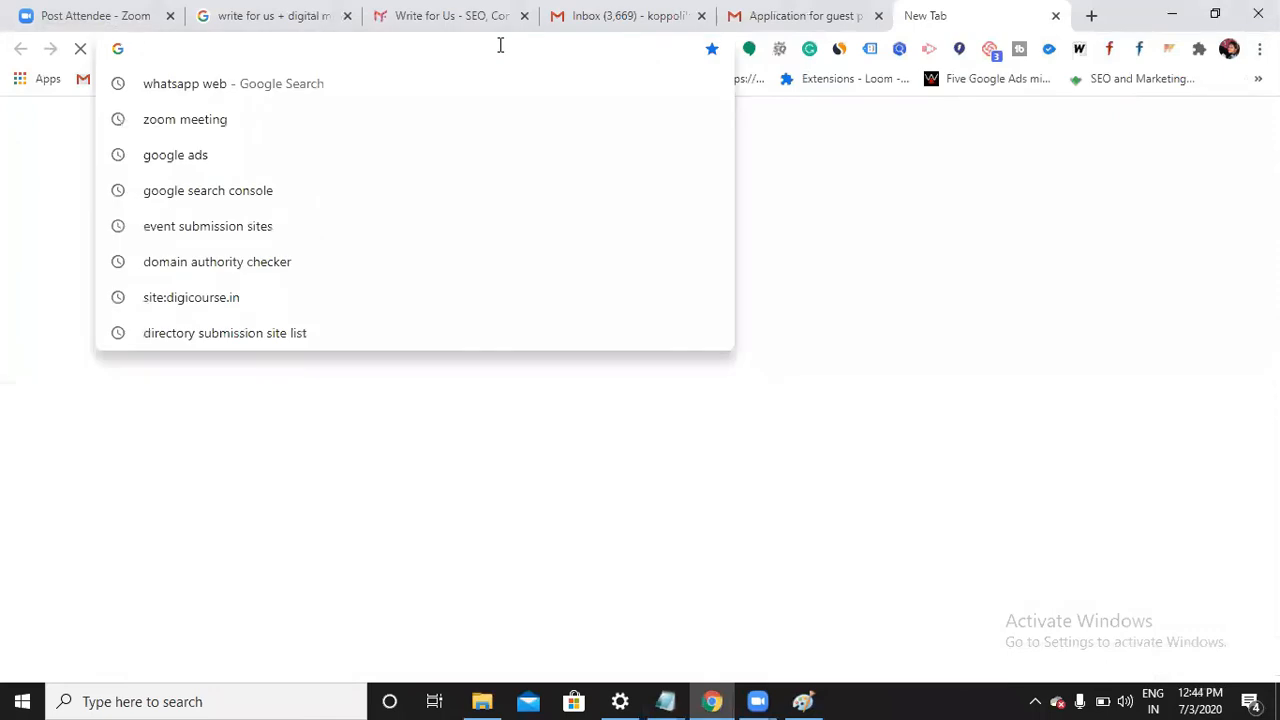
Search Google for classified submission sites and open the 1200+ sites list
text(clA)
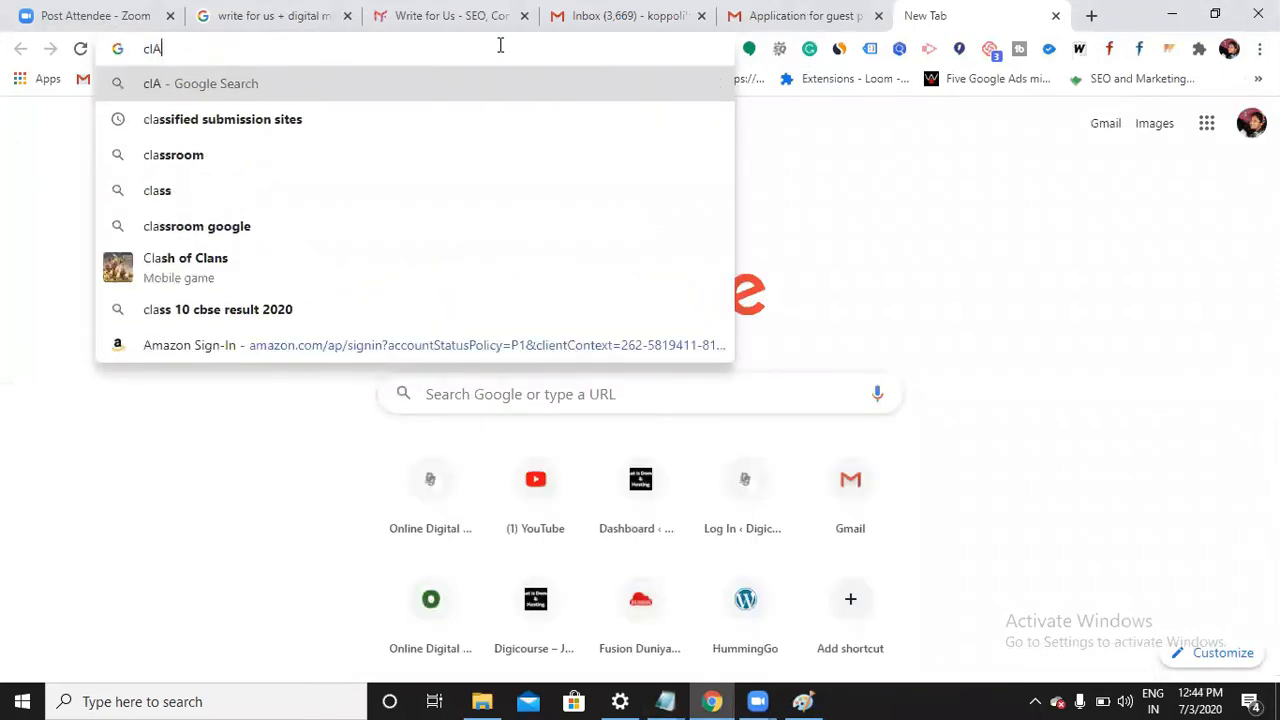
key(BackSpace)
key(BackSpace)
key(BackSpace)
text(CLas)
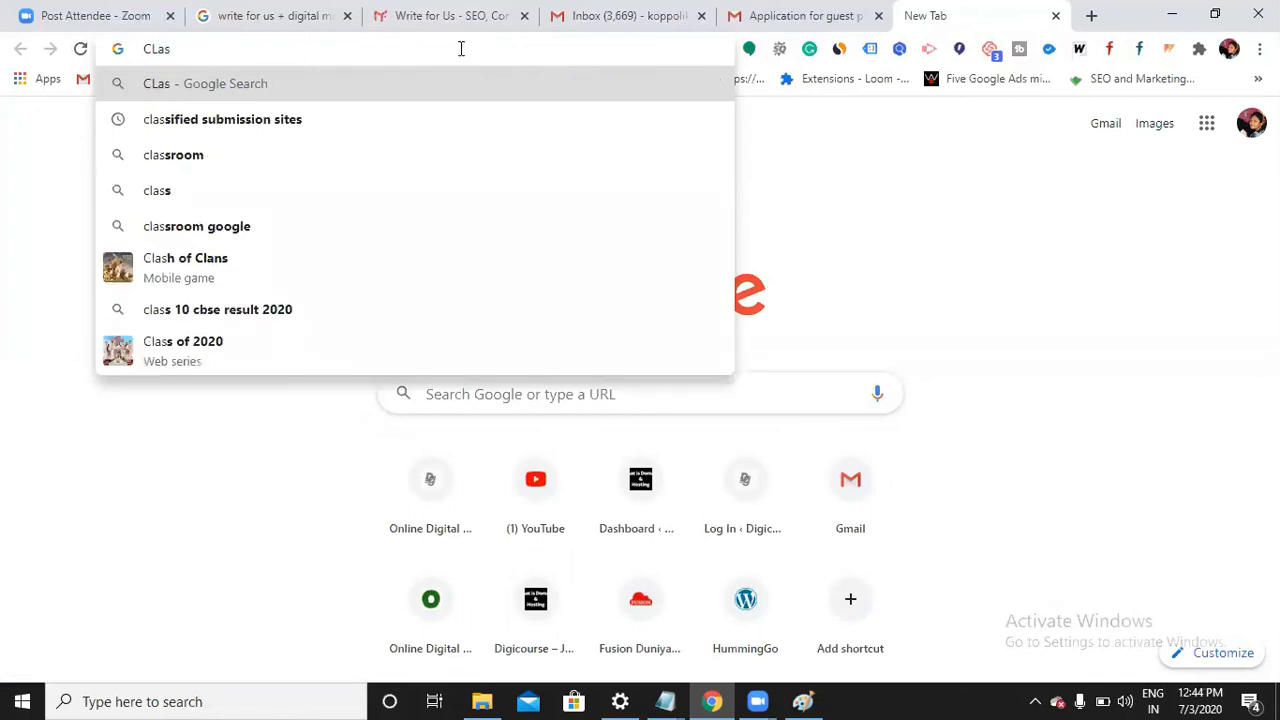
click(337, 118)
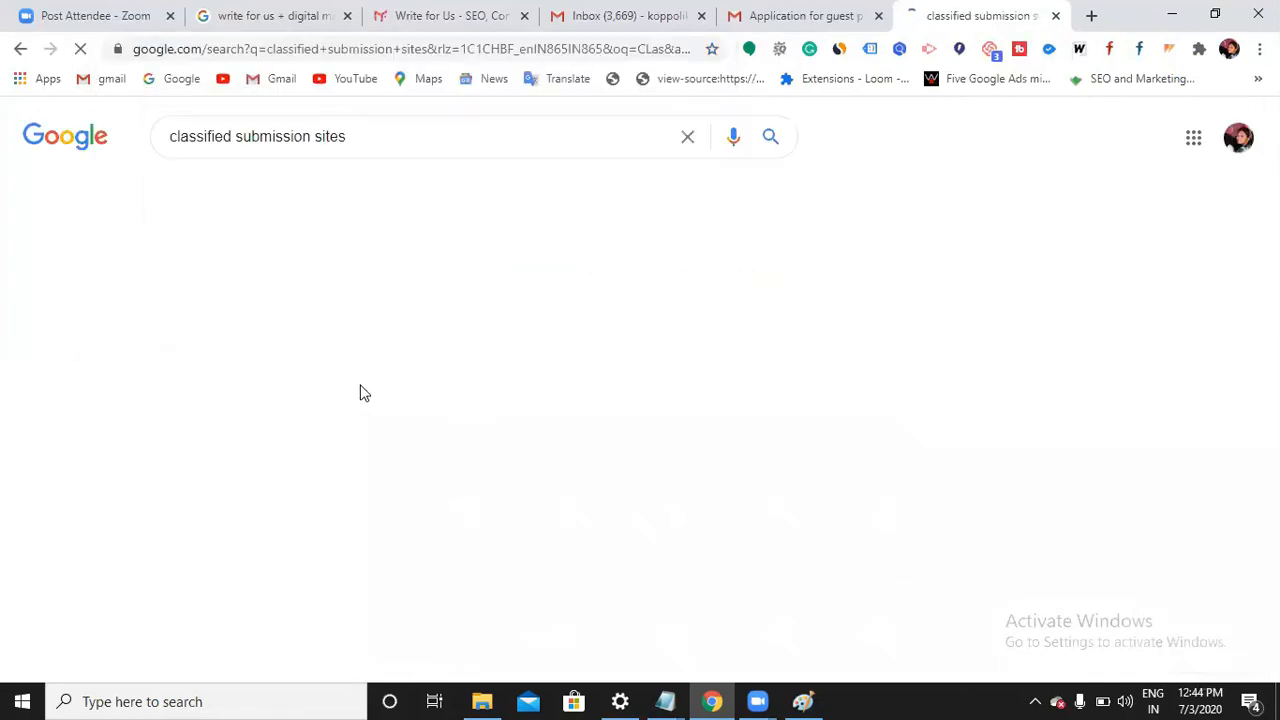
scroll(350, 514, down, 1)
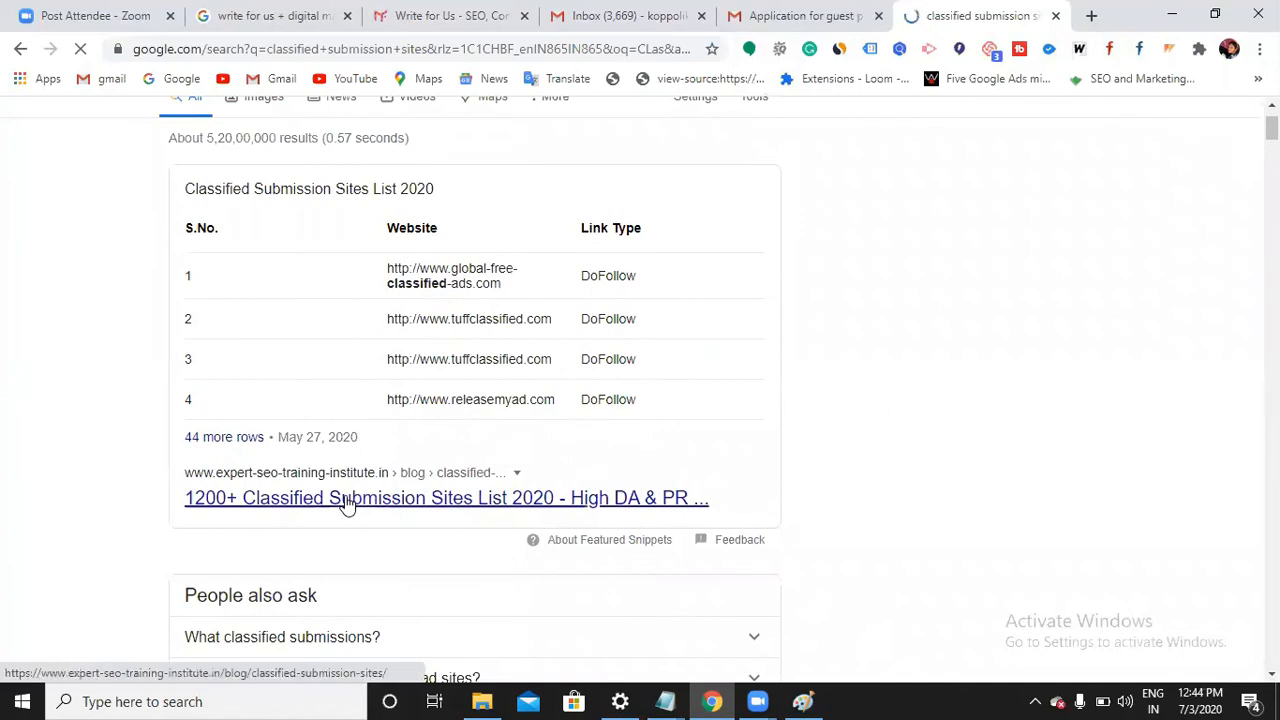
click(345, 500)
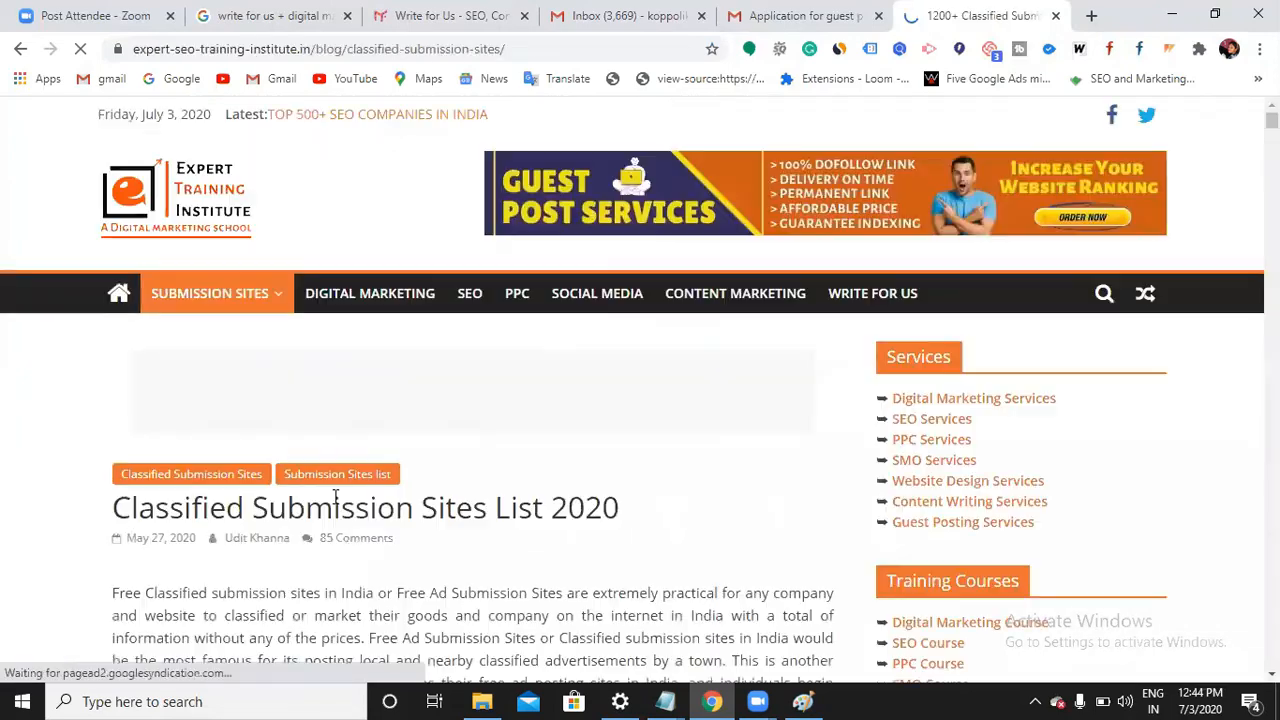
Open freeadstime.org from the list in a new tab and switch to it
scroll(333, 497, down, 4)
scroll(328, 493, down, 15)
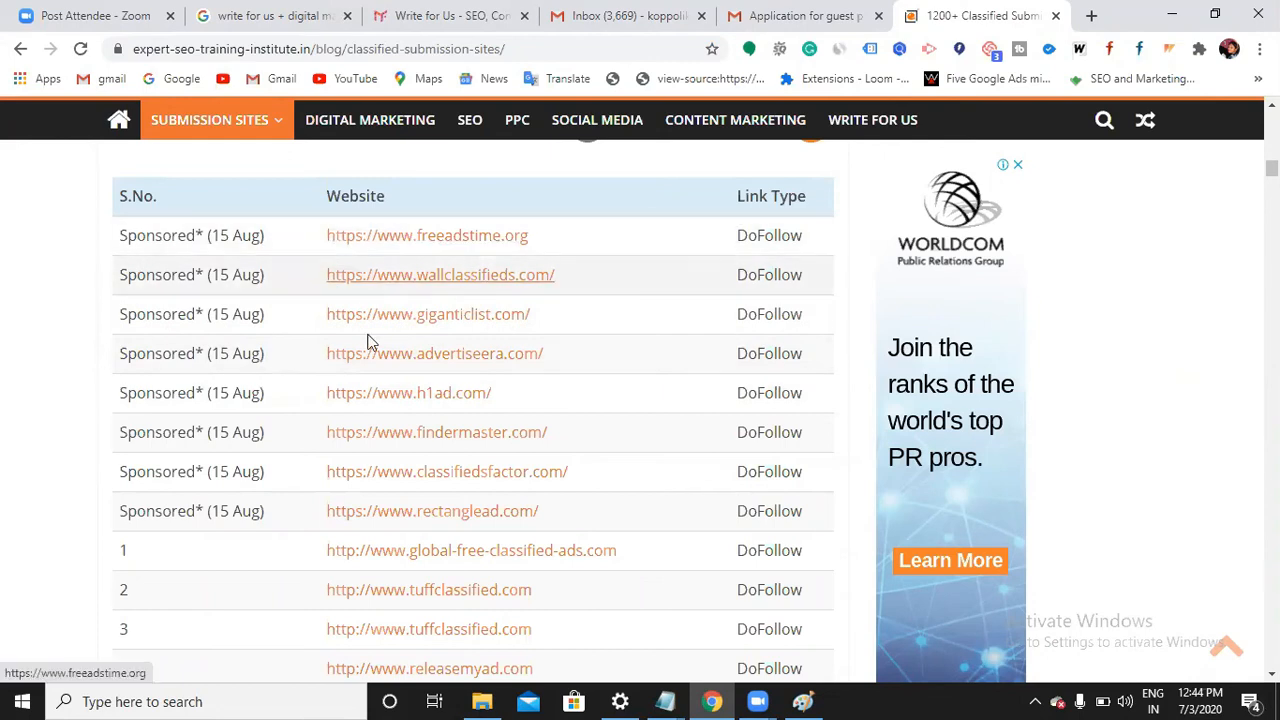
scroll(370, 338, down, 2)
scroll(392, 357, down, 2)
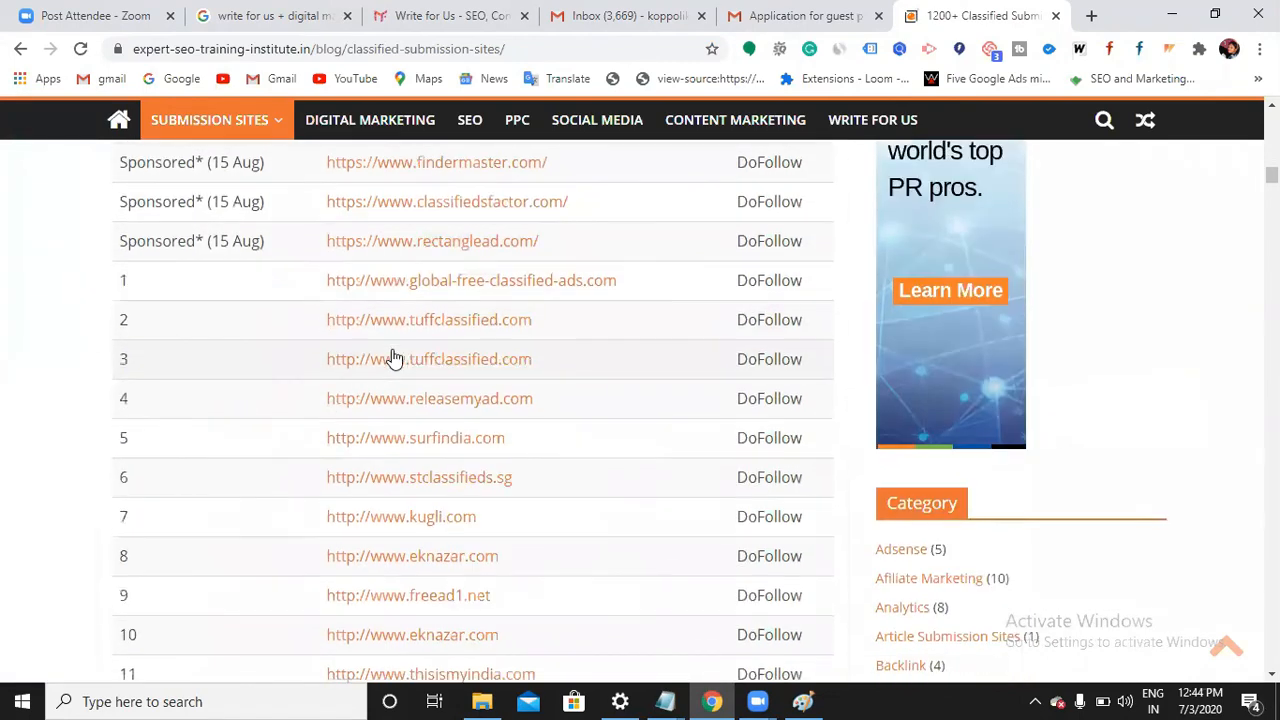
scroll(392, 357, down, 4)
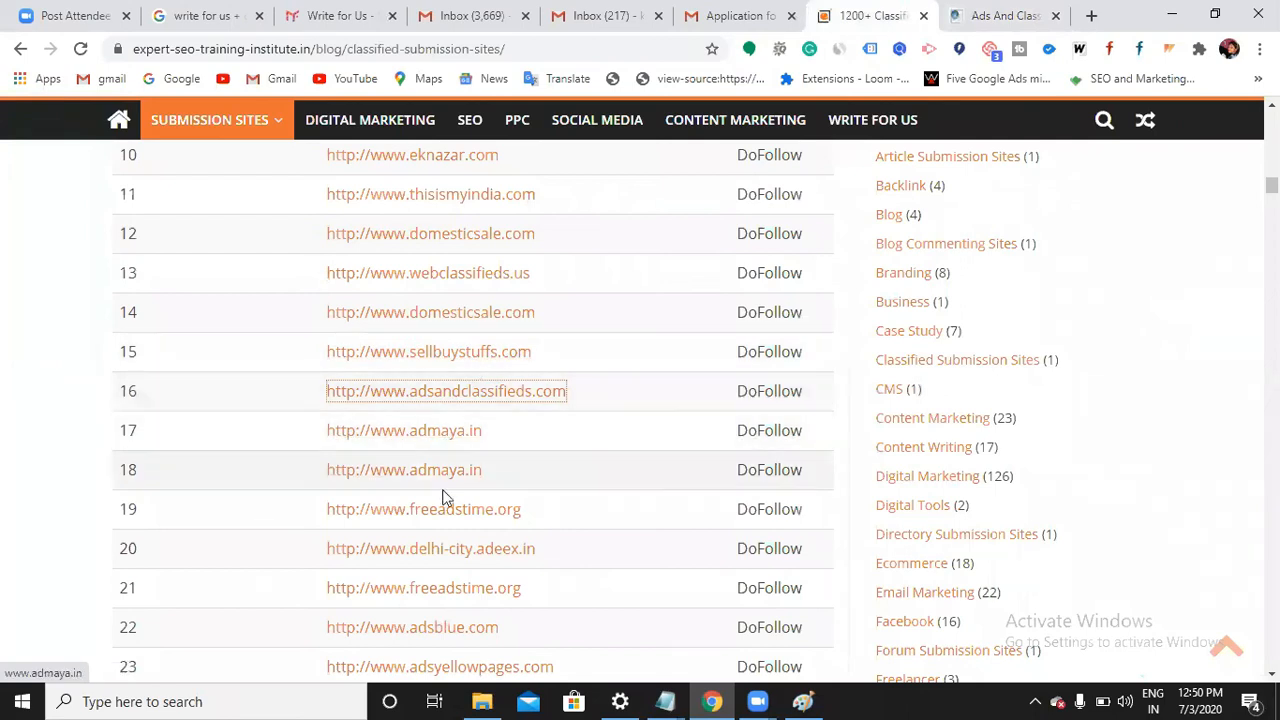
right_click(448, 522)
click(500, 529)
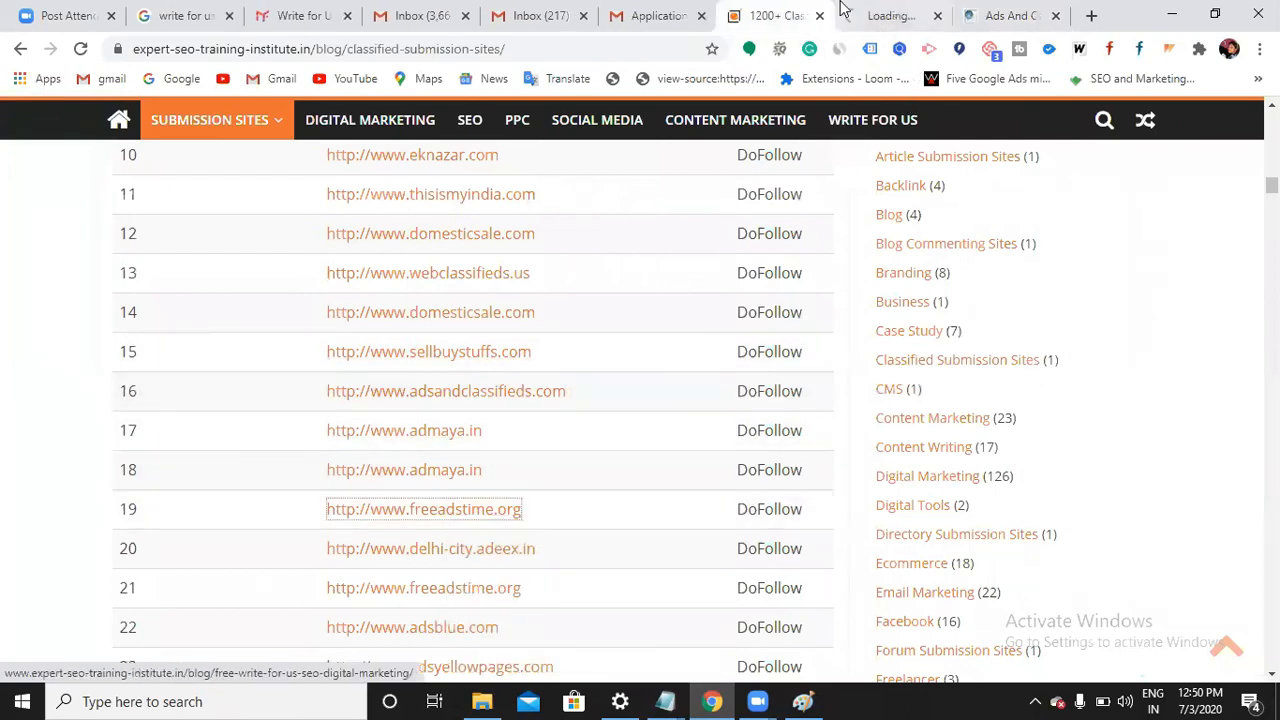
click(868, 28)
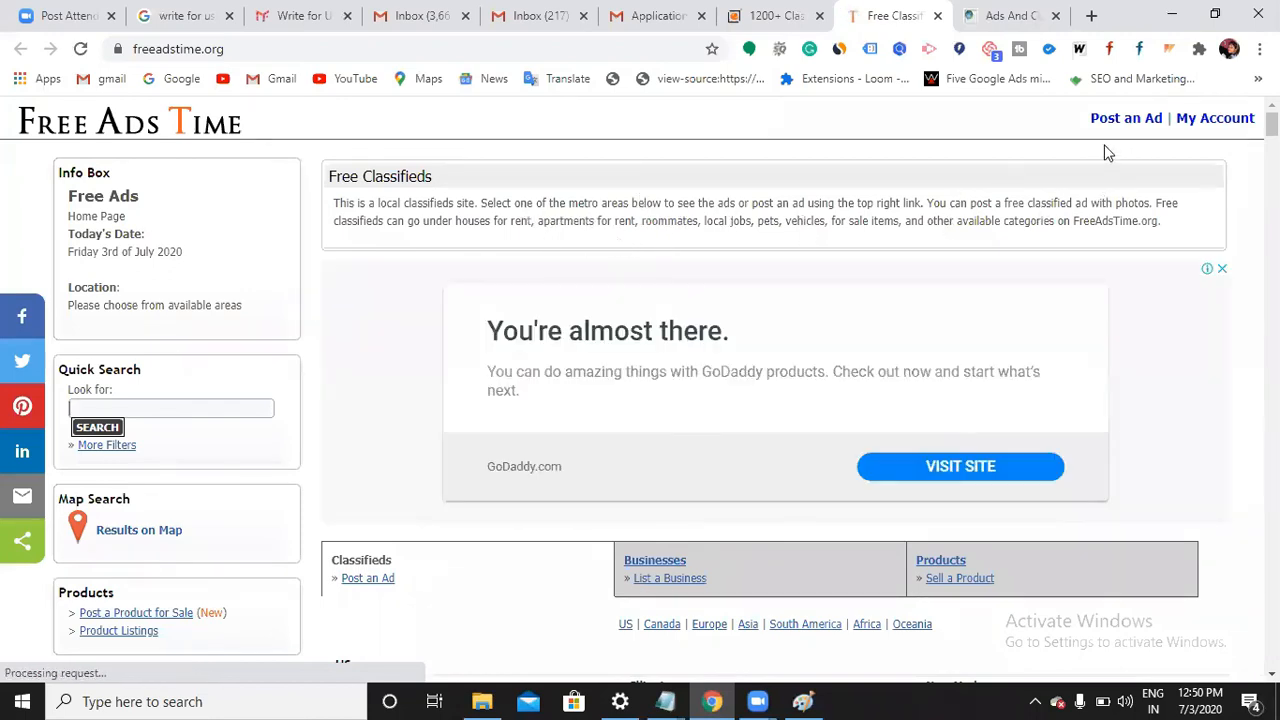
Start posting a new ad and choose Services as its category
click(1128, 123)
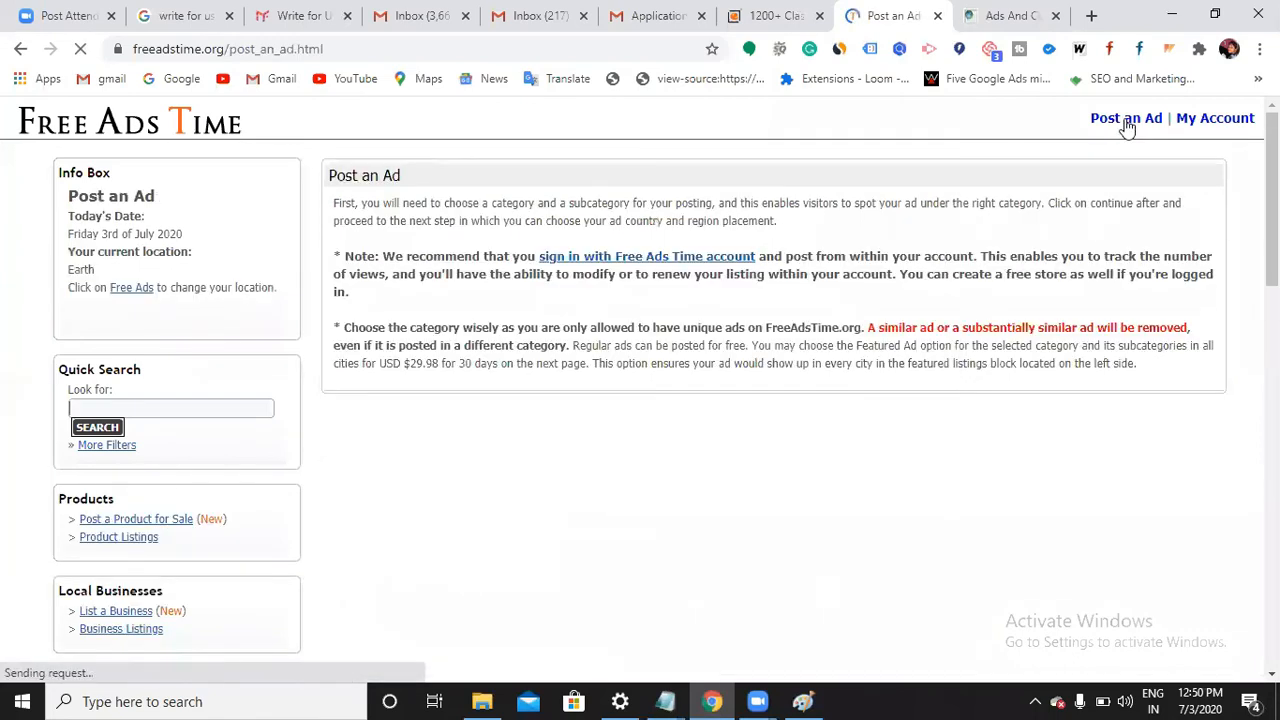
scroll(776, 360, down, 4)
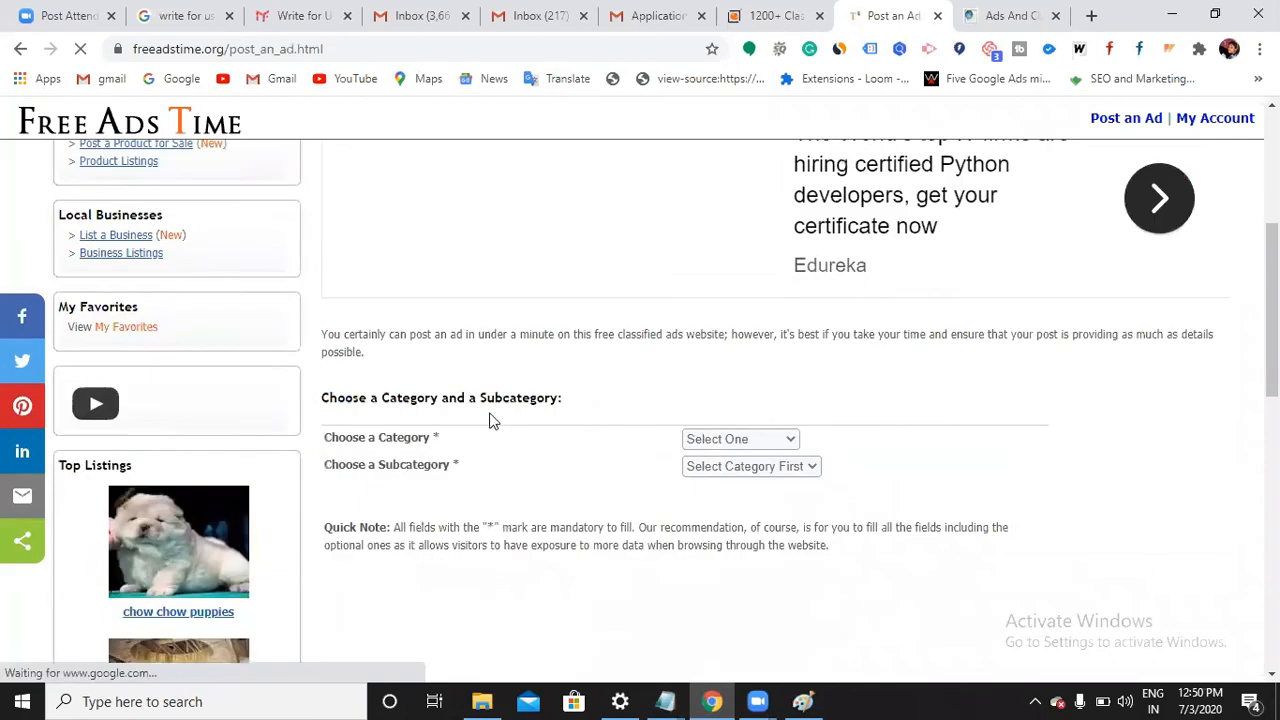
scroll(490, 420, down, 1)
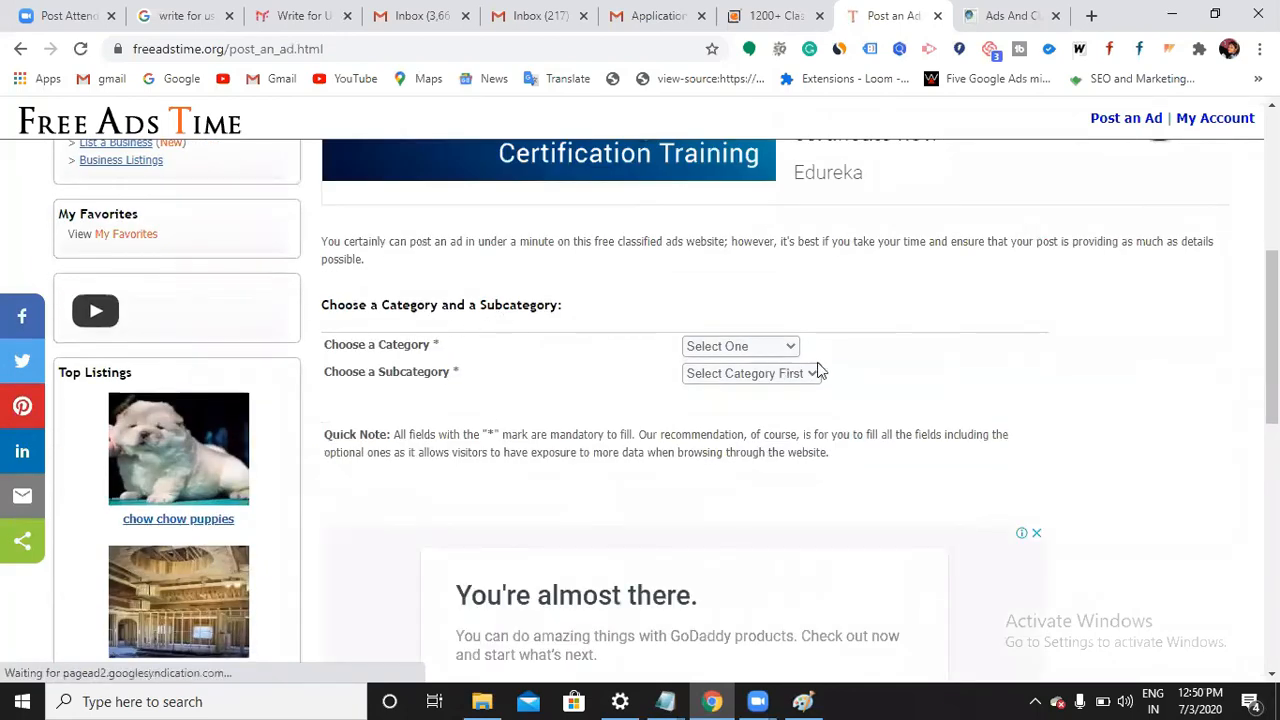
click(791, 351)
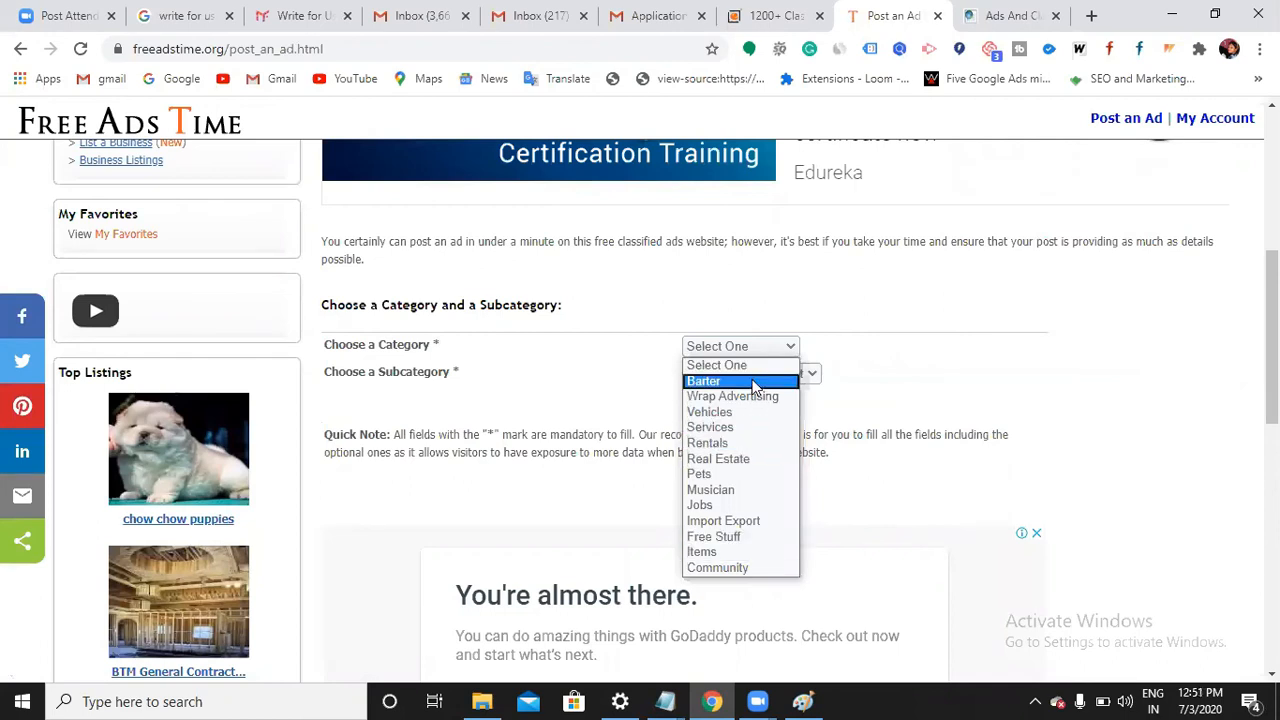
click(730, 428)
Choose the Training And Education subcategory and continue to the region step
click(804, 379)
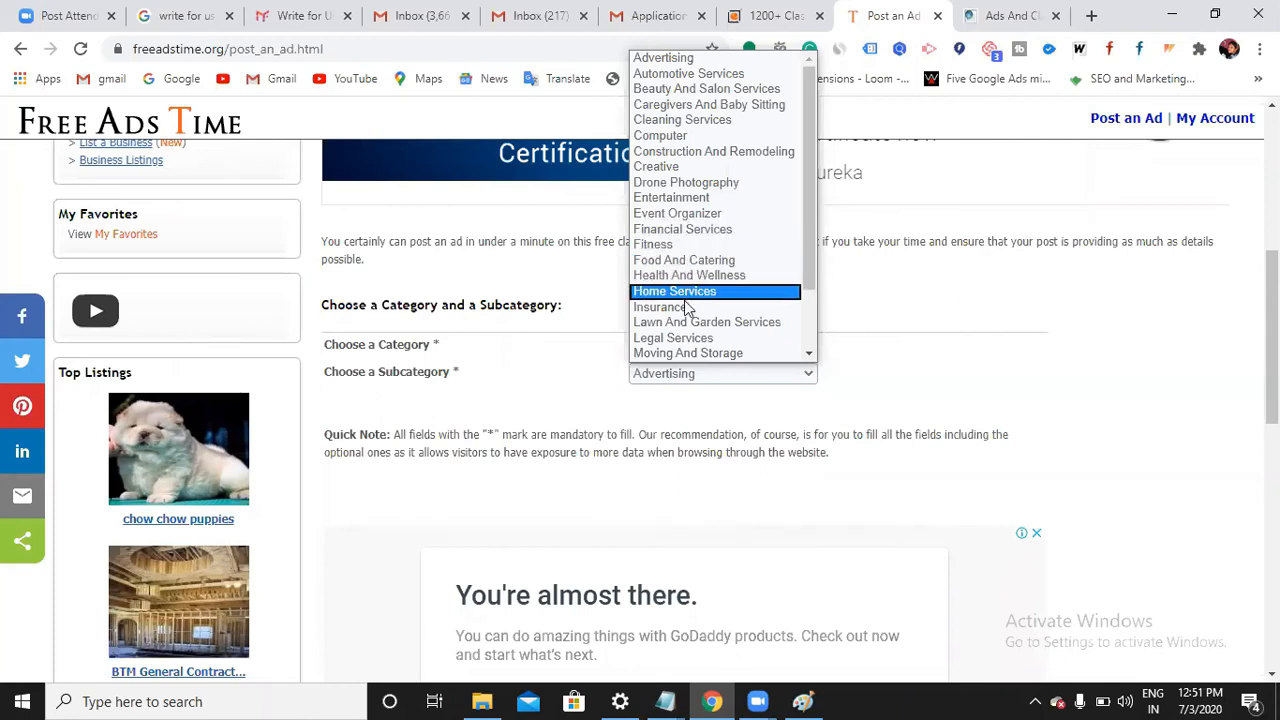
scroll(690, 318, down, 2)
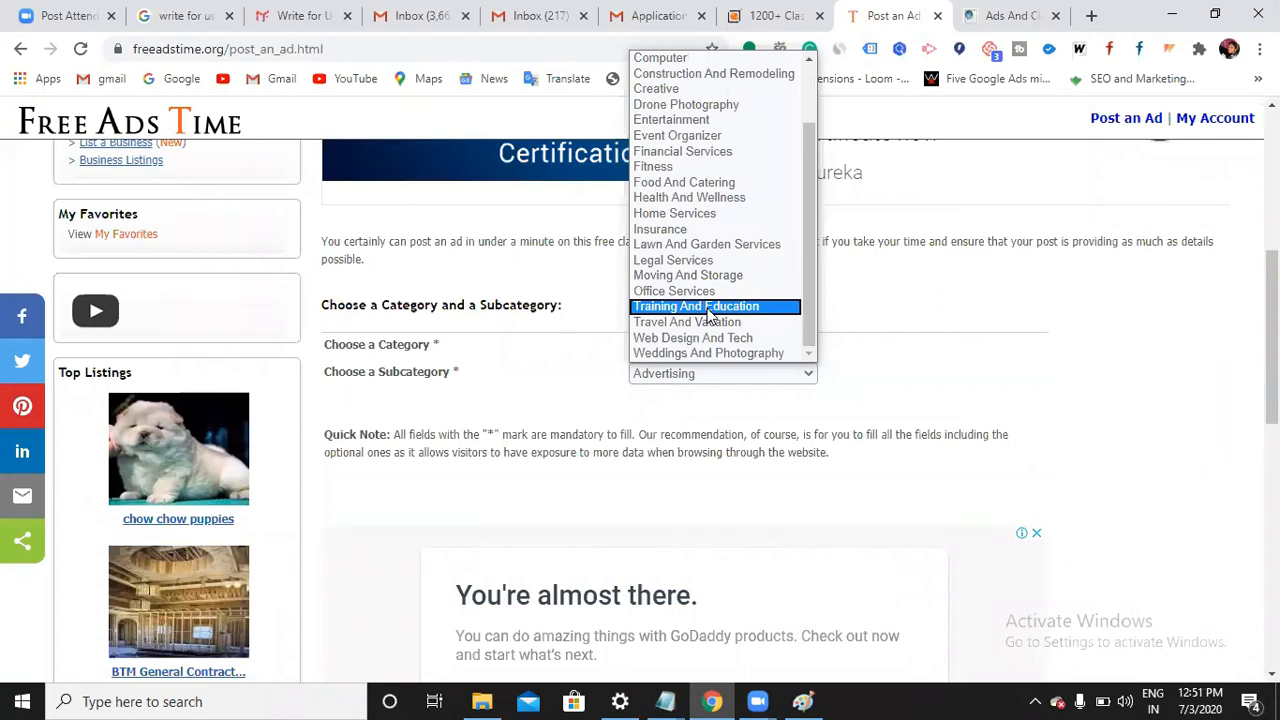
click(710, 316)
scroll(694, 434, down, 5)
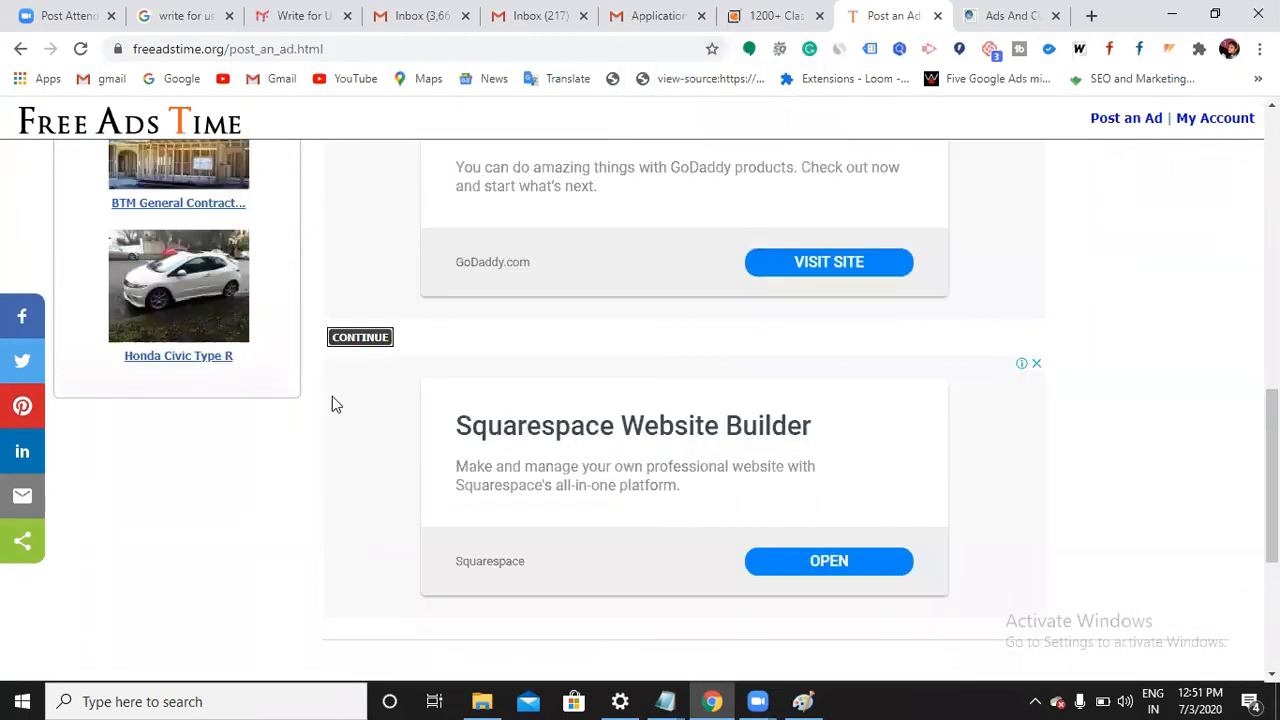
click(380, 340)
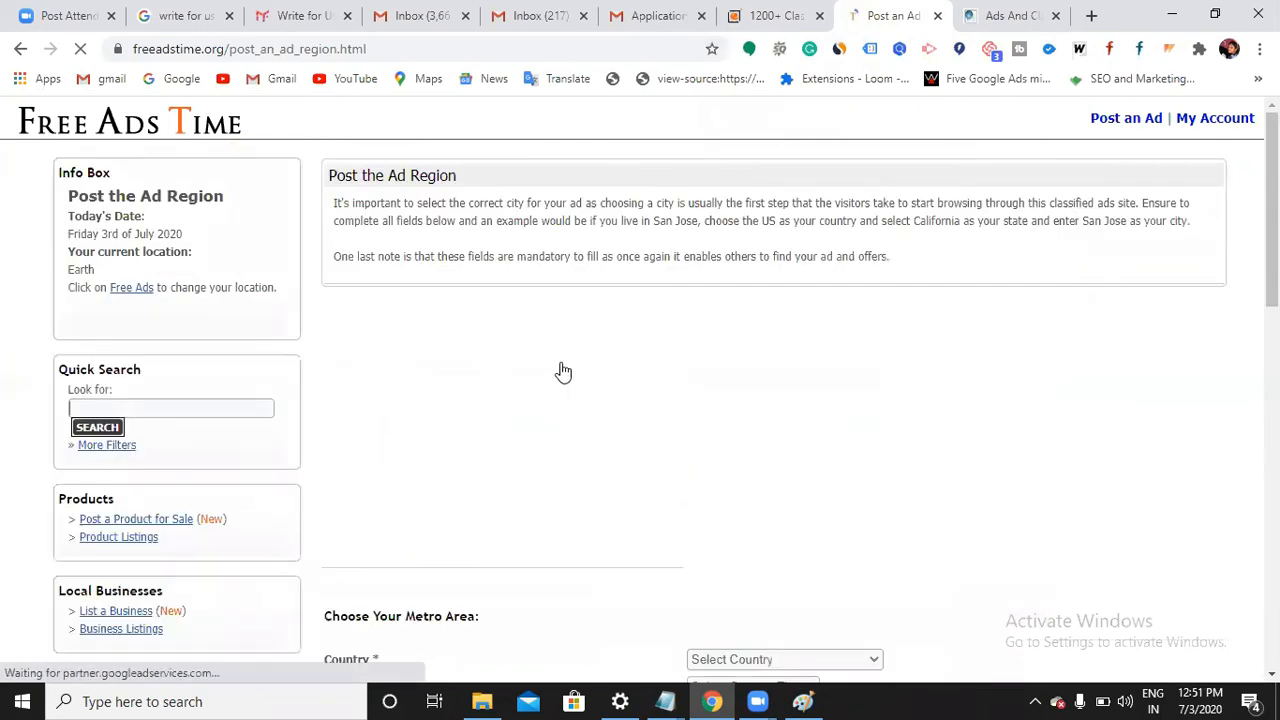
Choose INDIA as the ad's country
scroll(563, 372, down, 3)
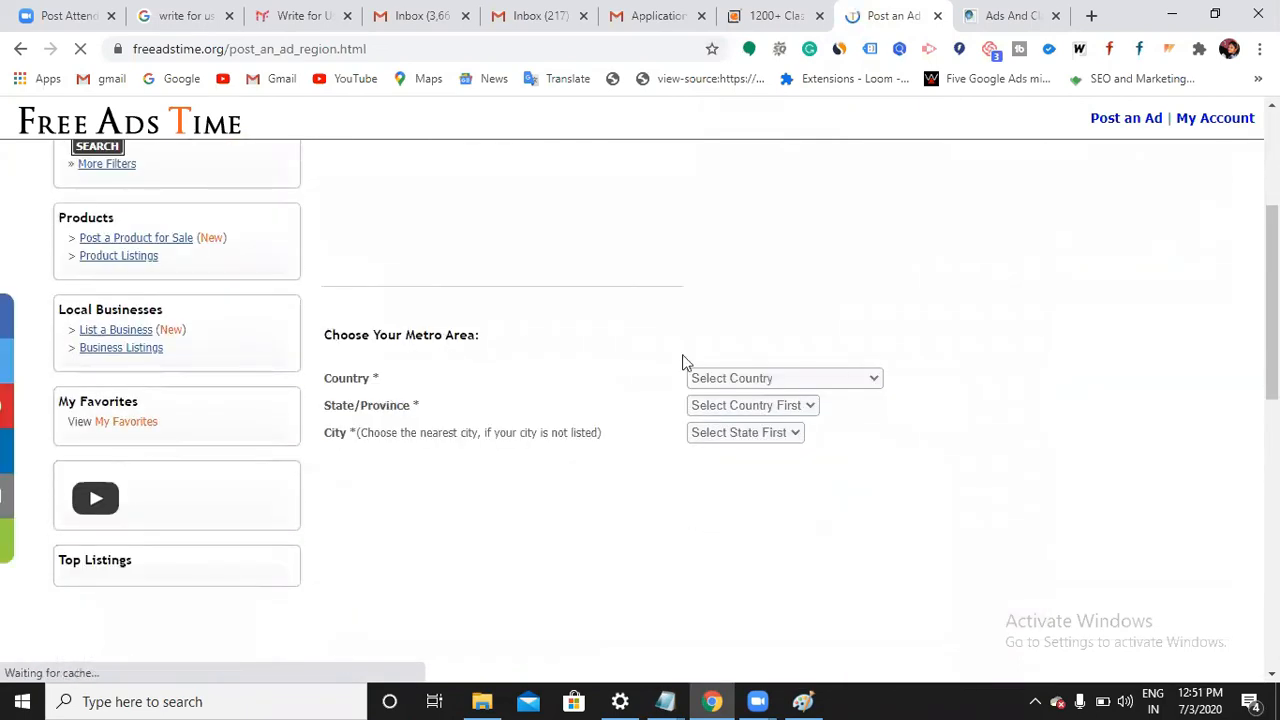
click(866, 379)
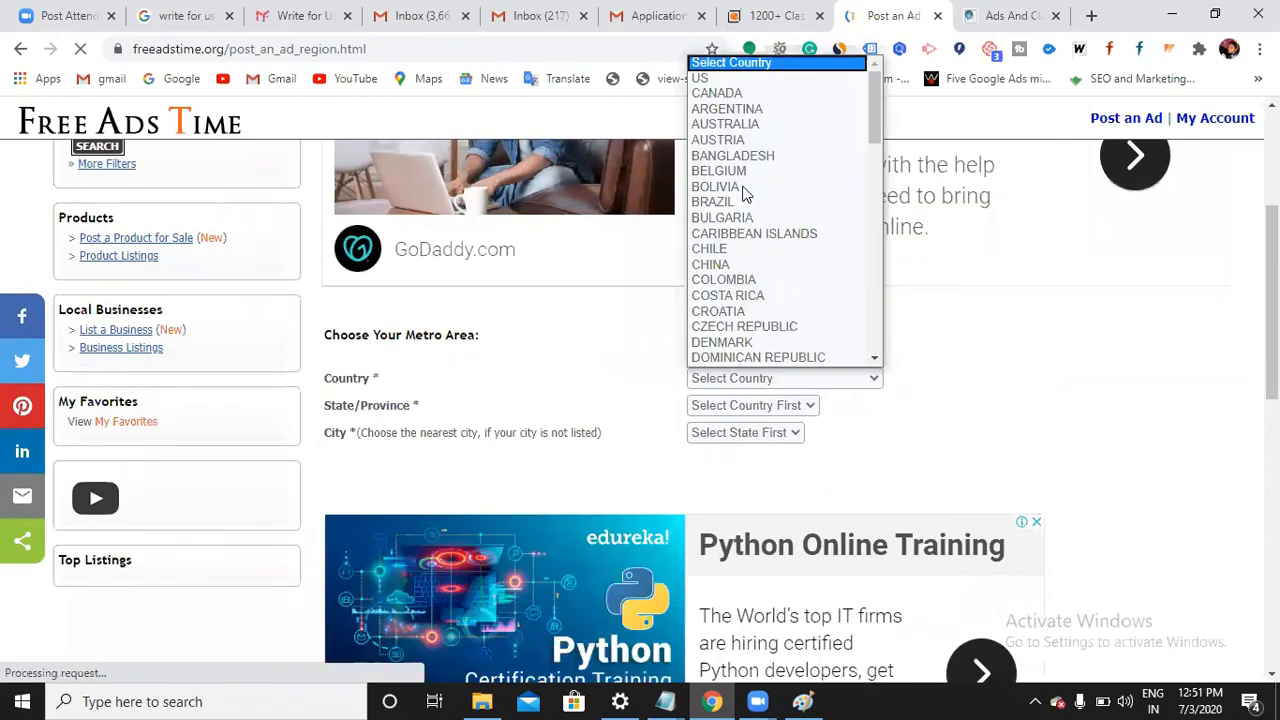
scroll(740, 140, down, 3)
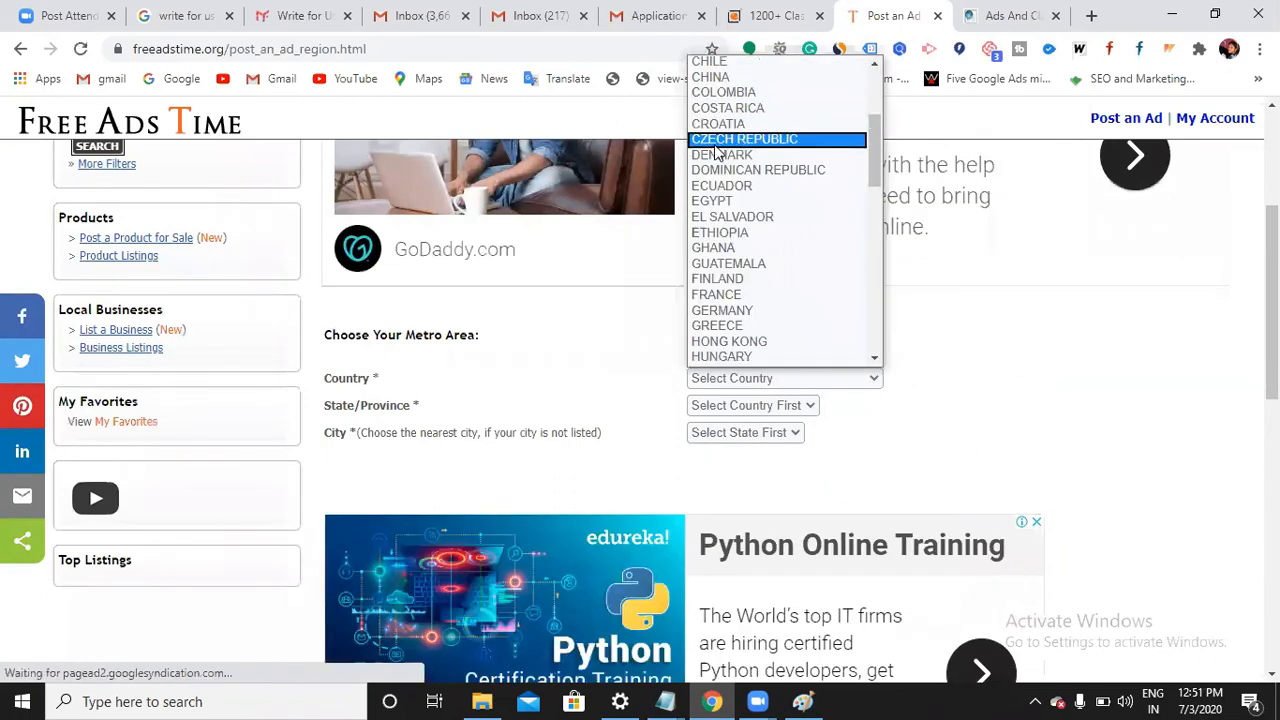
scroll(735, 220, down, 3)
click(729, 200)
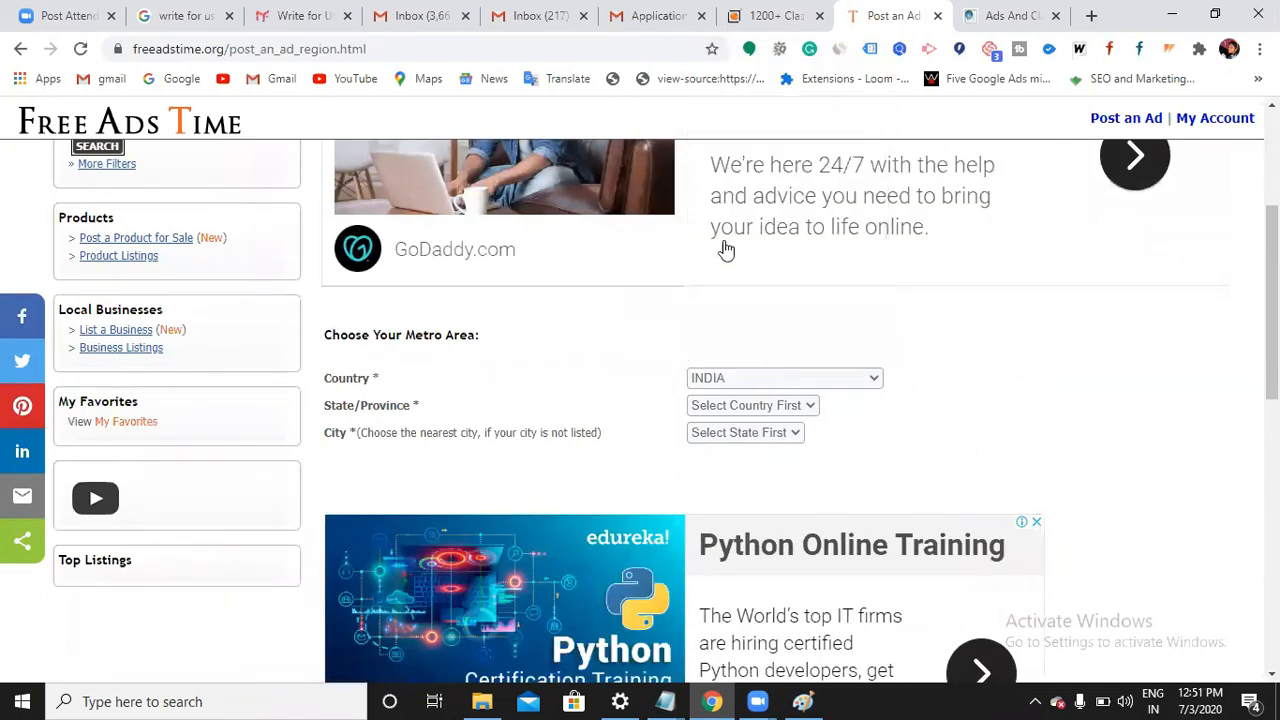
Set the state to ALL PROVINCES OF INDIA
click(793, 405)
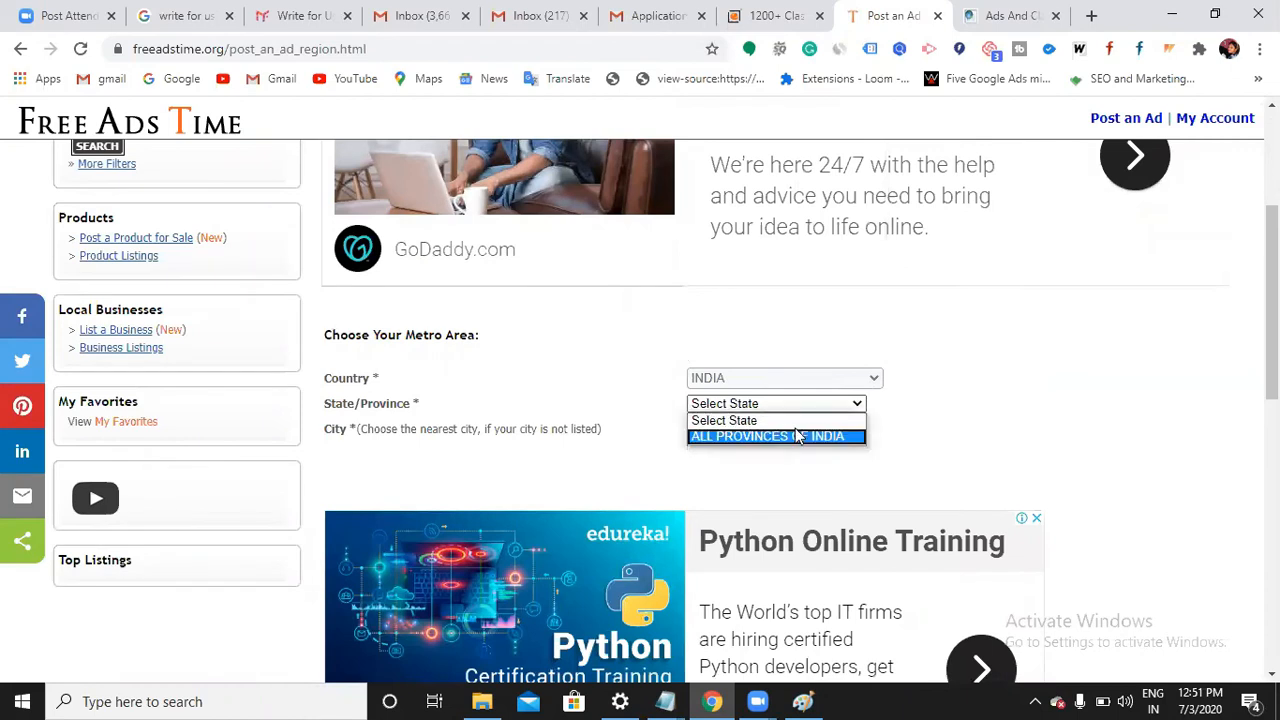
click(797, 437)
click(817, 410)
click(811, 418)
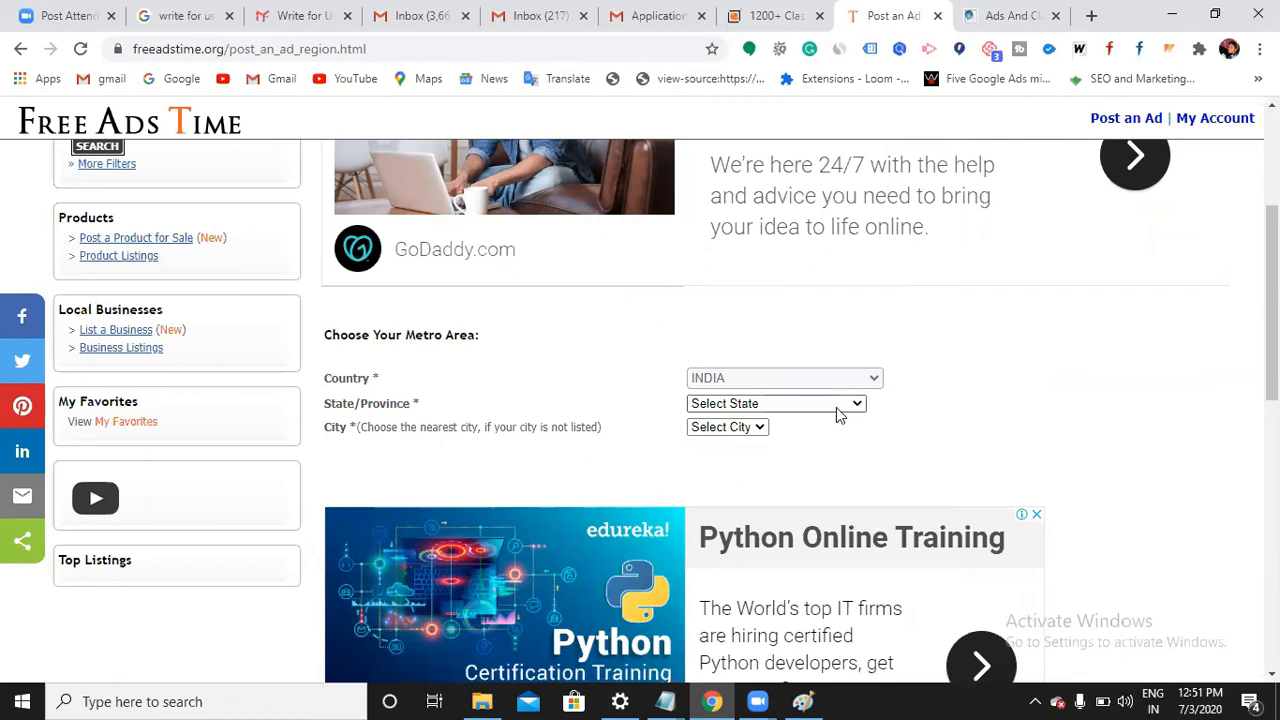
click(737, 429)
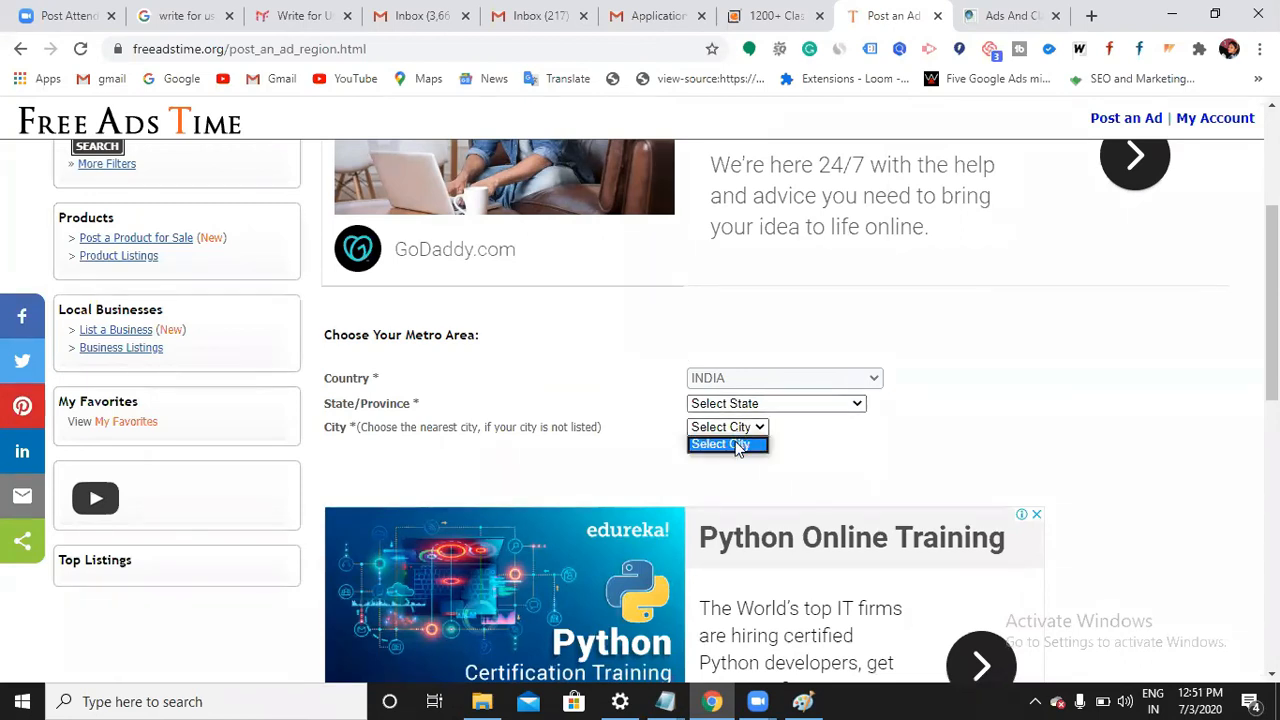
click(828, 404)
click(790, 420)
click(847, 403)
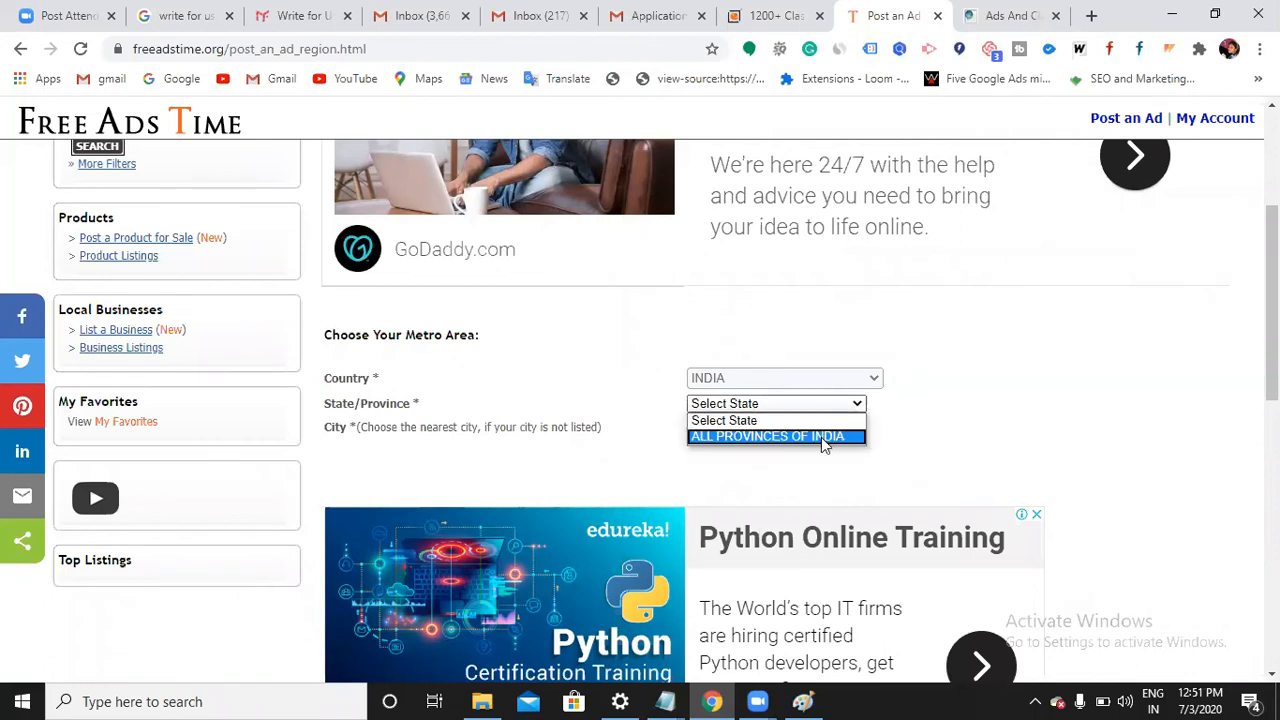
click(819, 437)
click(857, 404)
click(850, 420)
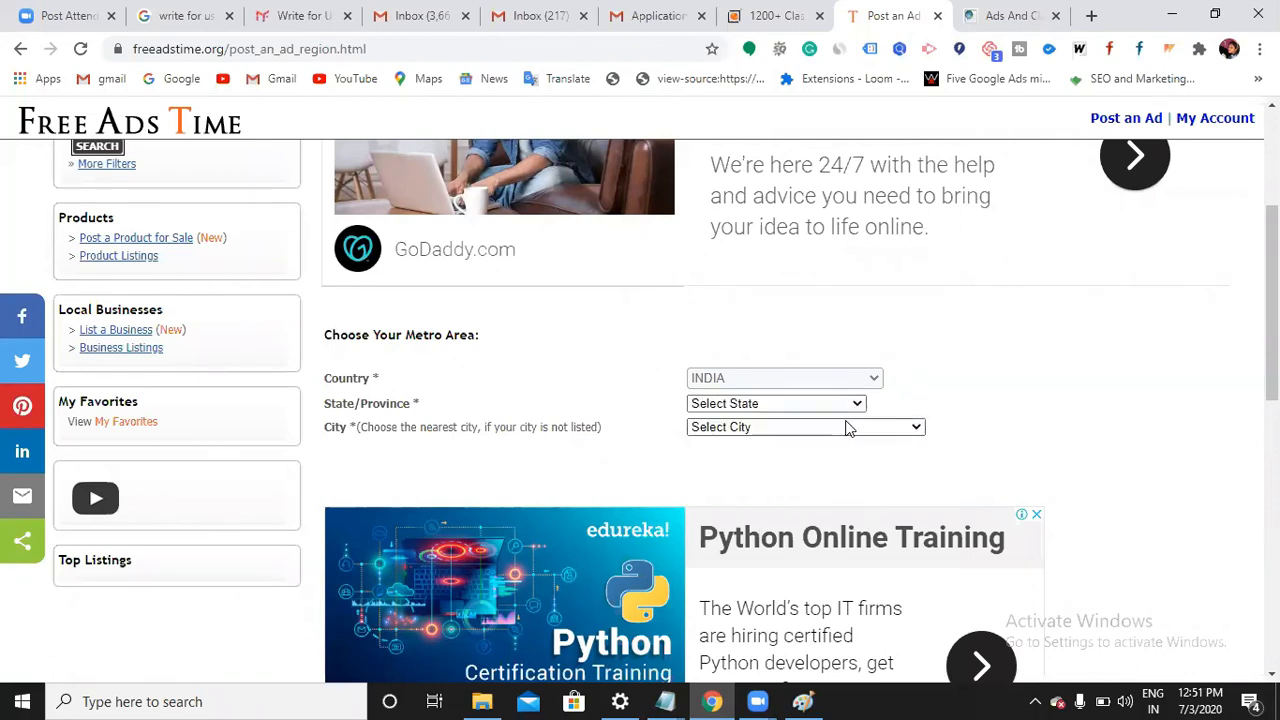
click(811, 408)
click(806, 435)
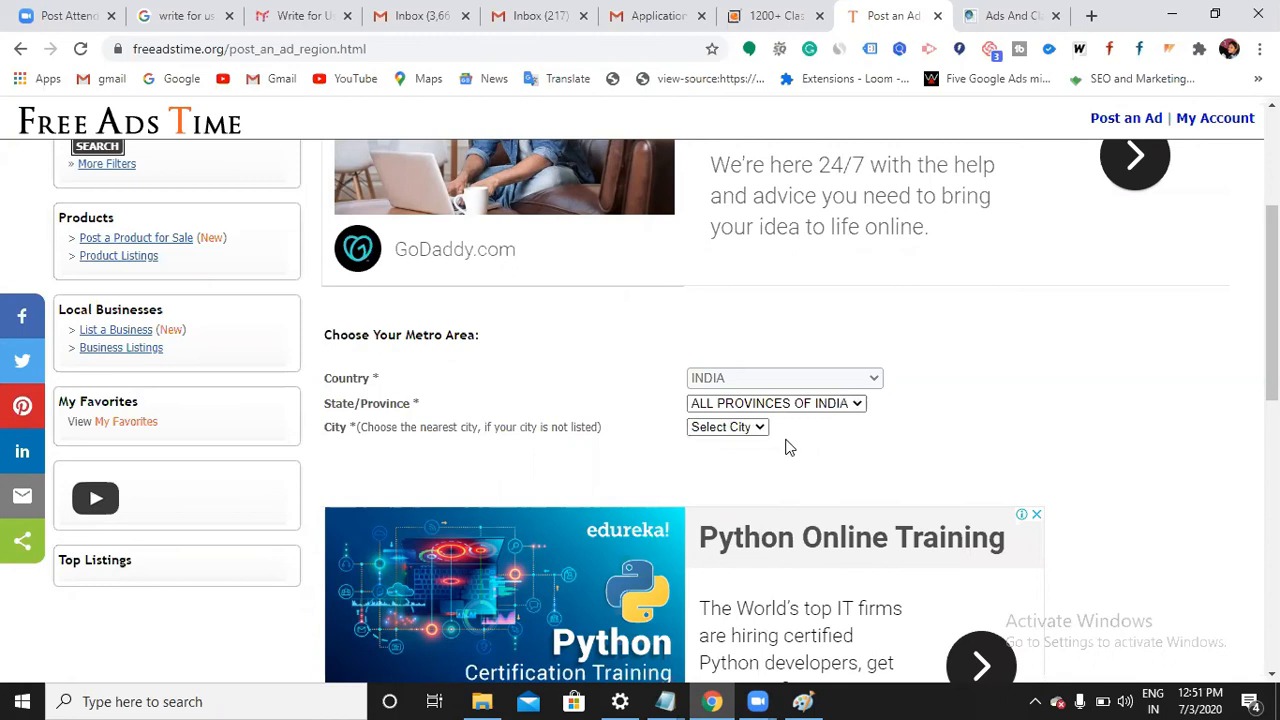
Pick HYDERABAD from the city list
click(761, 424)
scroll(752, 170, down, 6)
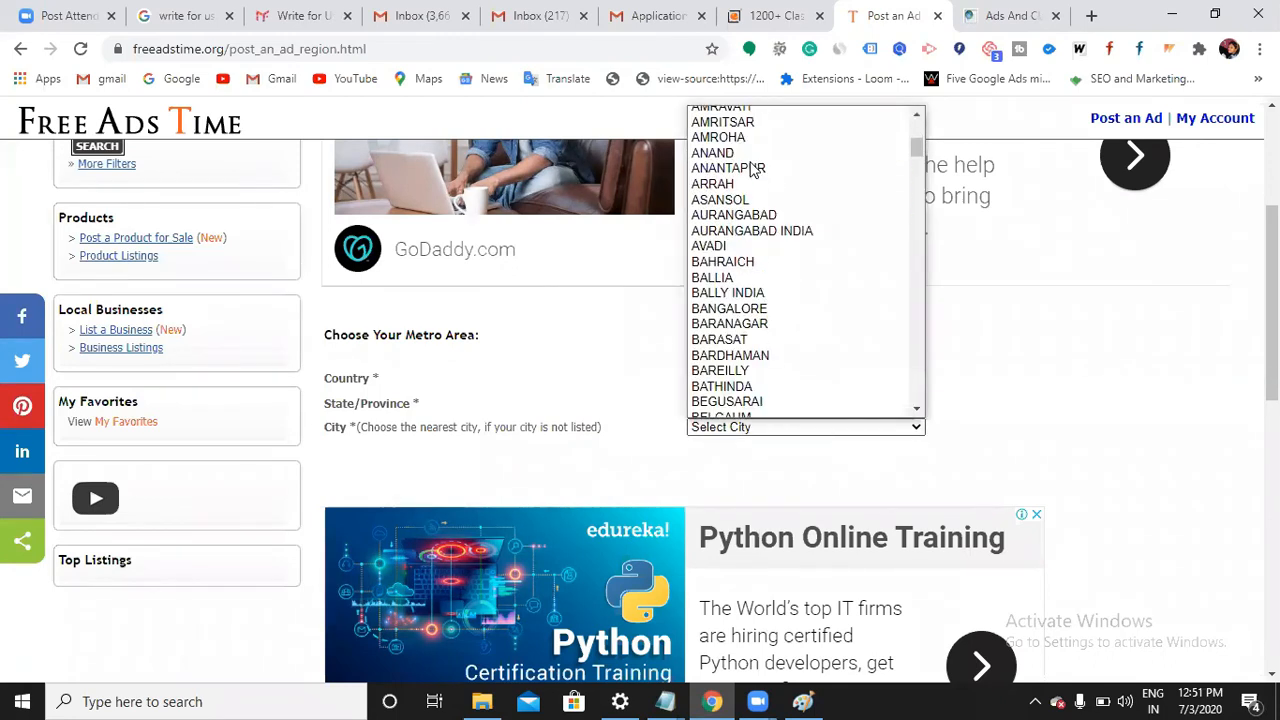
scroll(752, 300, down, 15)
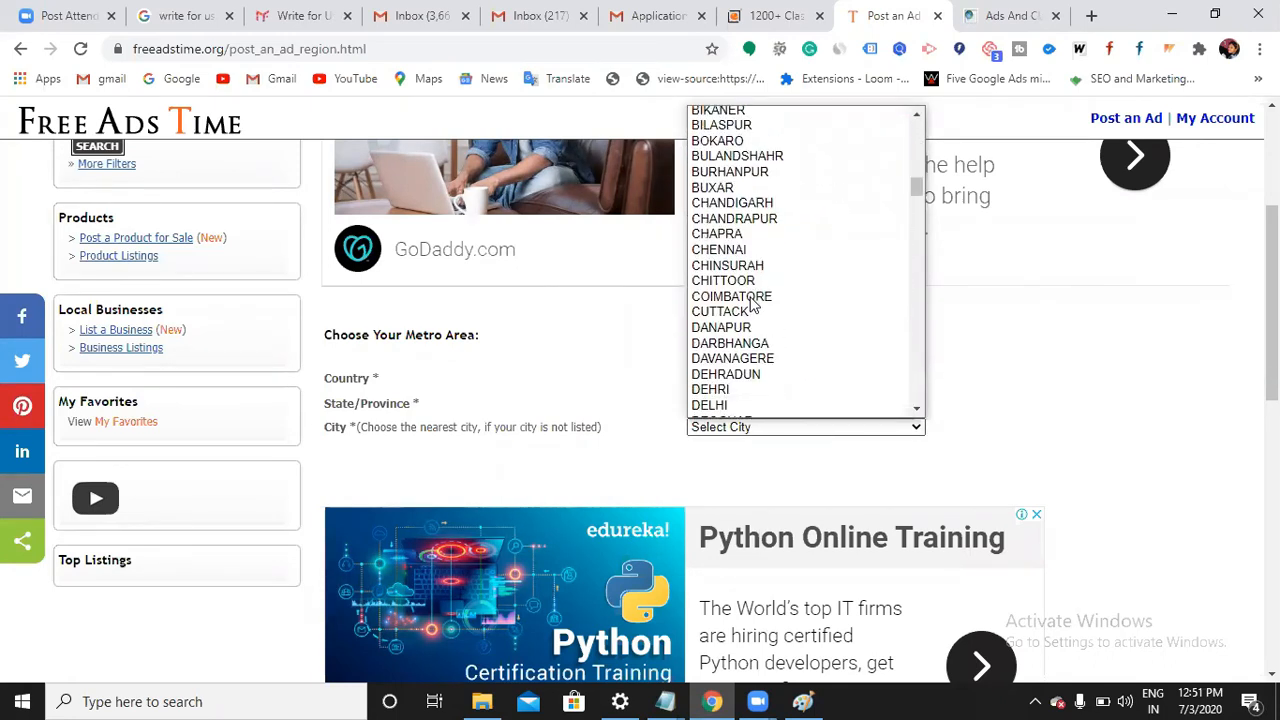
scroll(752, 308, down, 12)
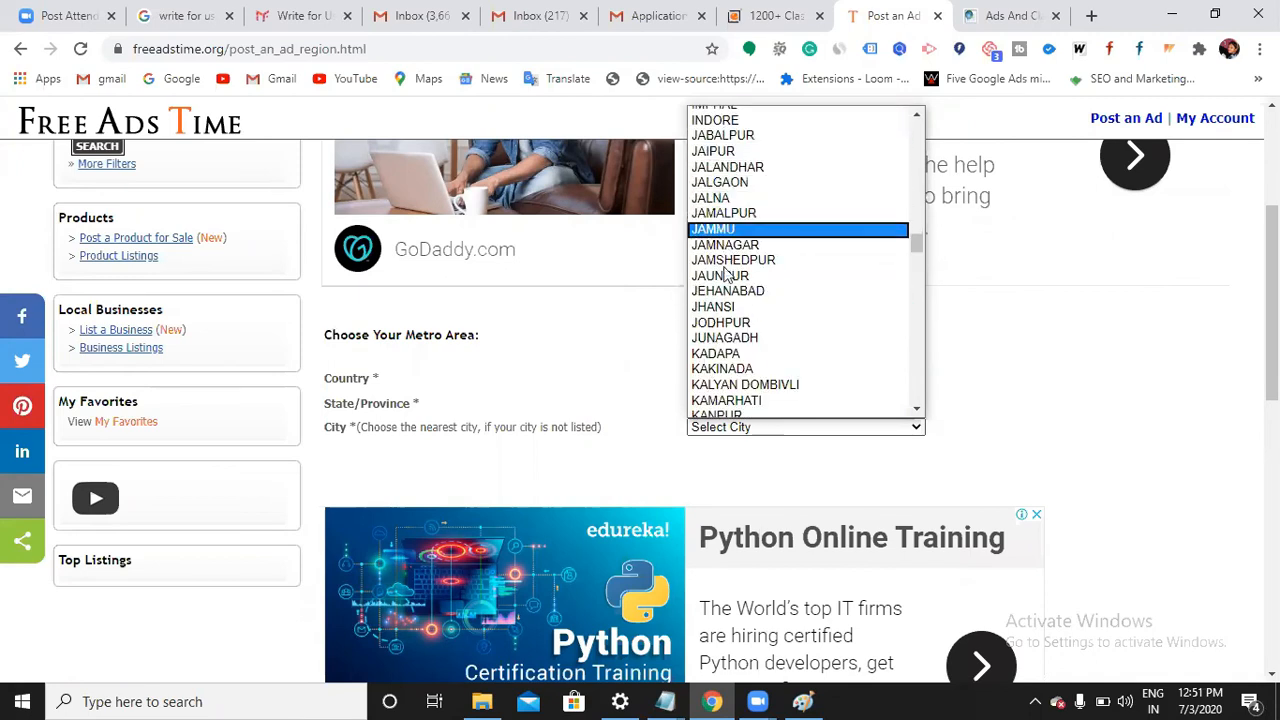
scroll(725, 335, down, 4)
scroll(725, 340, down, 4)
scroll(725, 340, up, 4)
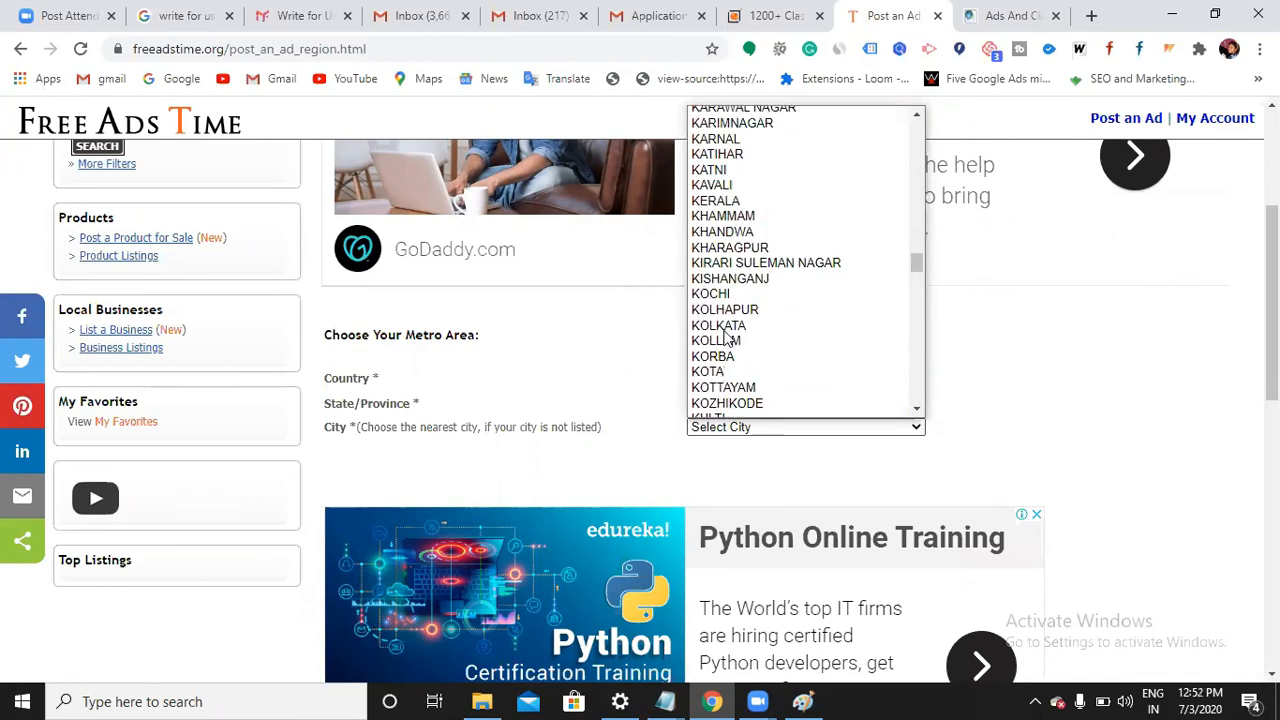
scroll(725, 338, down, 16)
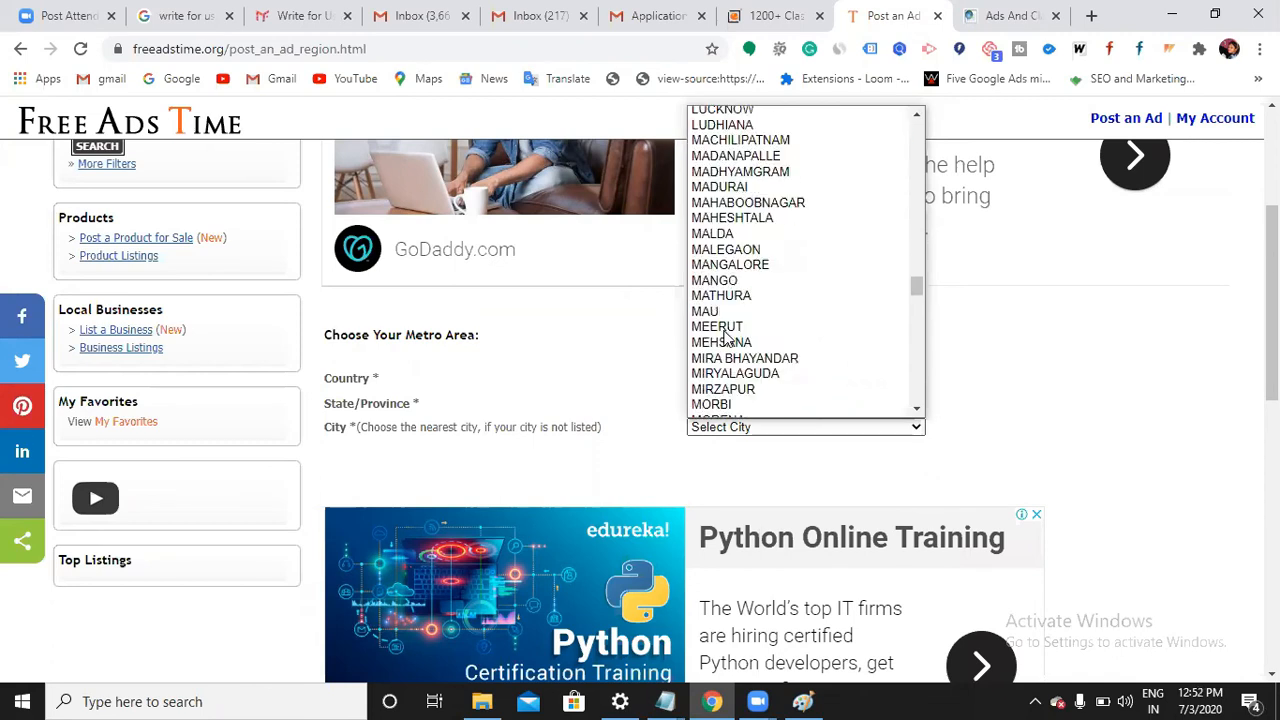
scroll(742, 250, down, 20)
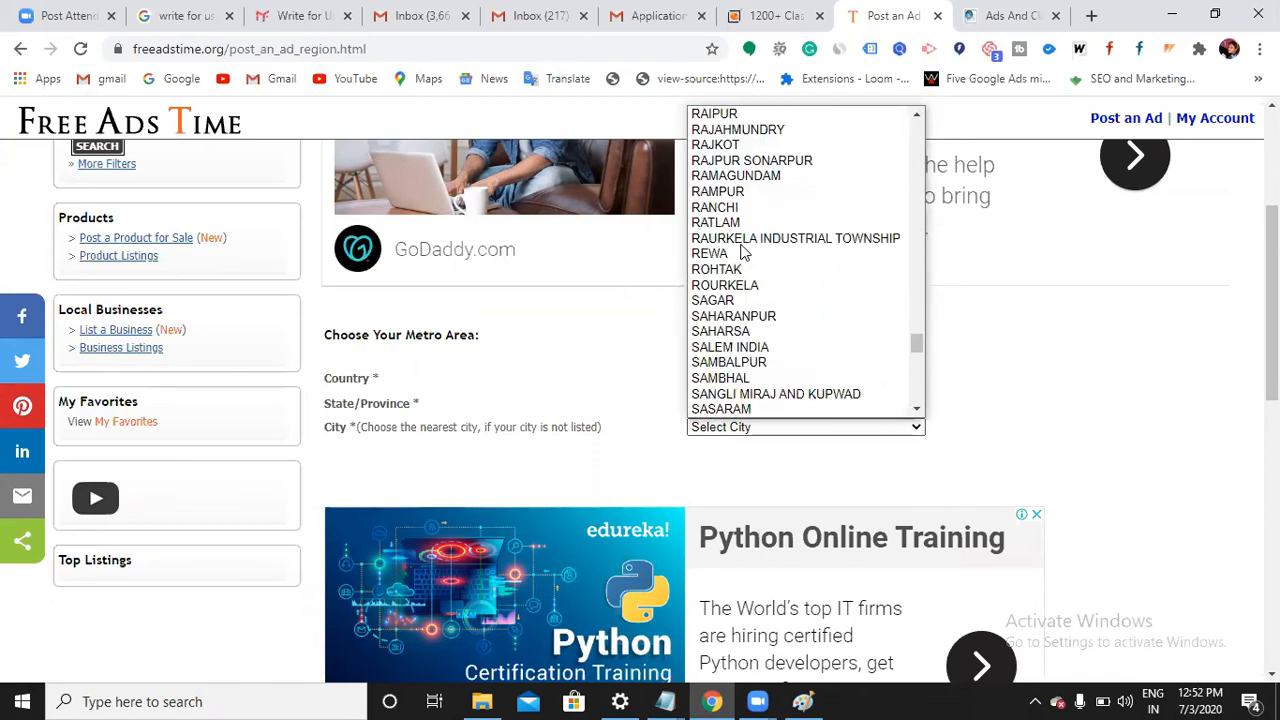
scroll(742, 255, down, 7)
scroll(742, 255, up, 3)
scroll(742, 255, up, 20)
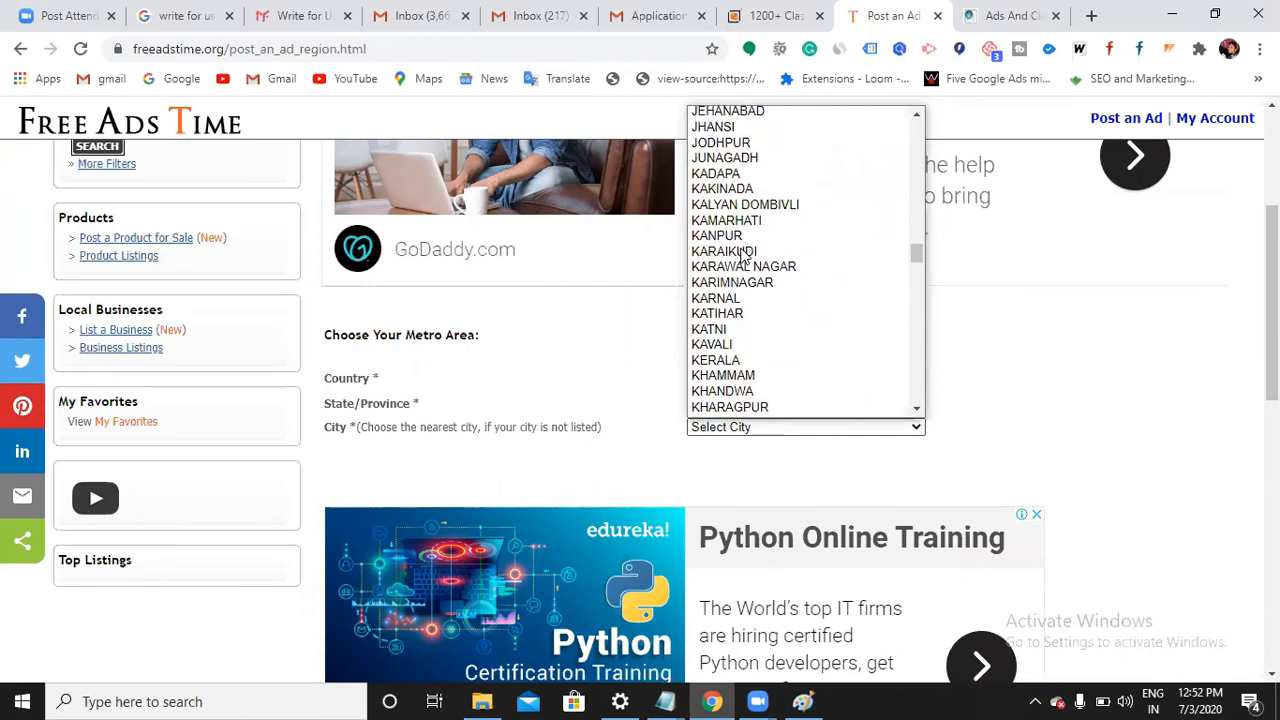
scroll(742, 260, down, 20)
scroll(742, 260, up, 5)
scroll(742, 260, down, 3)
scroll(742, 260, down, 4)
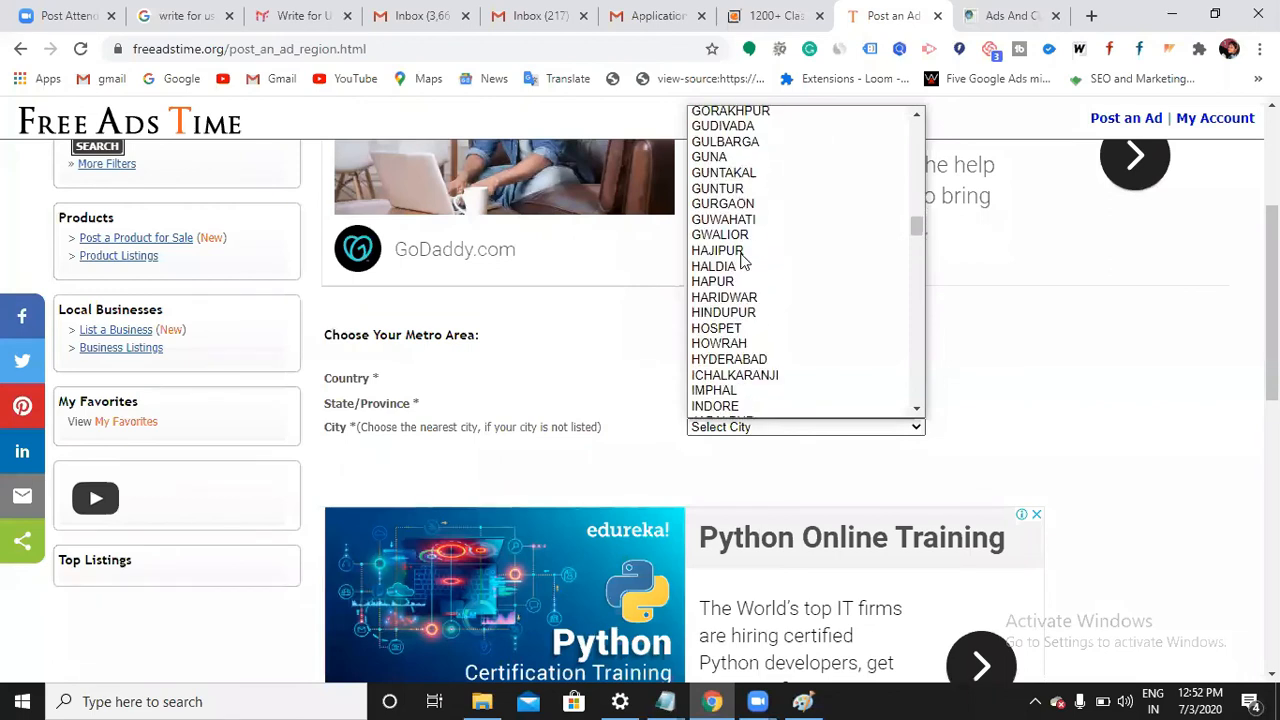
click(742, 257)
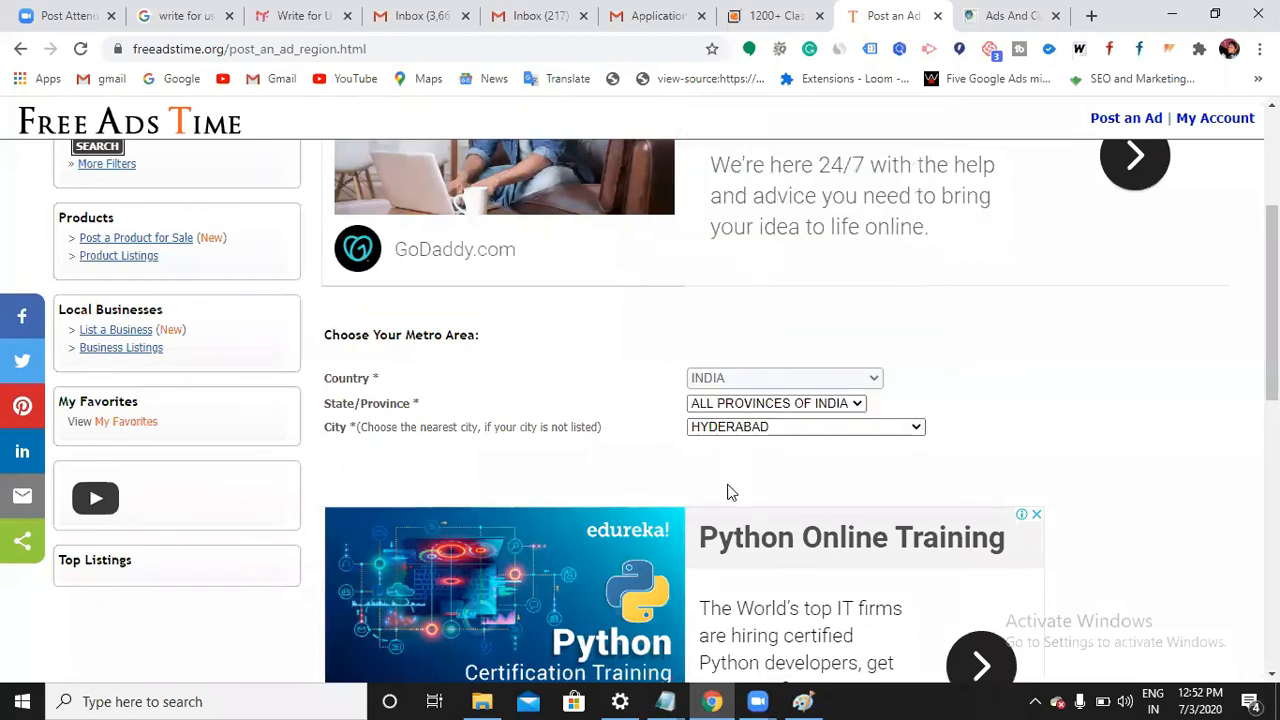
scroll(661, 430, down, 5)
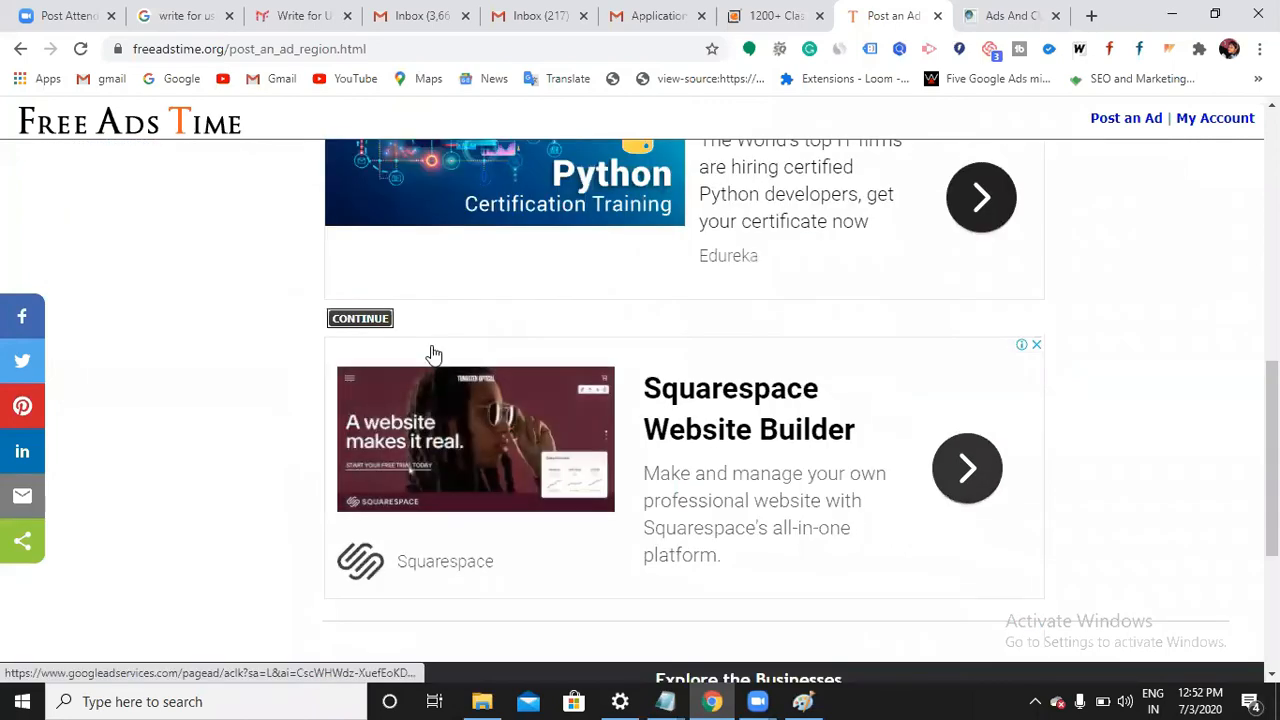
Continue to the ad details and title the ad 'Best Digital Marketing Training Institute'
click(373, 324)
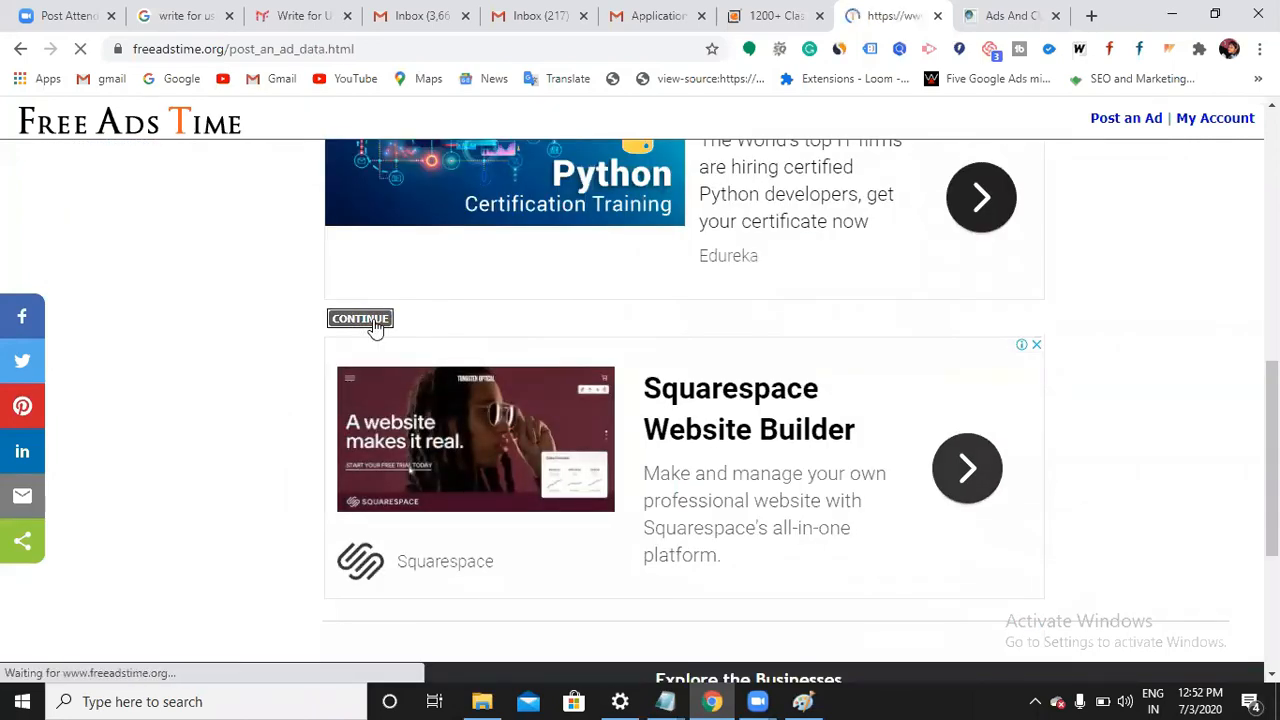
scroll(673, 463, down, 3)
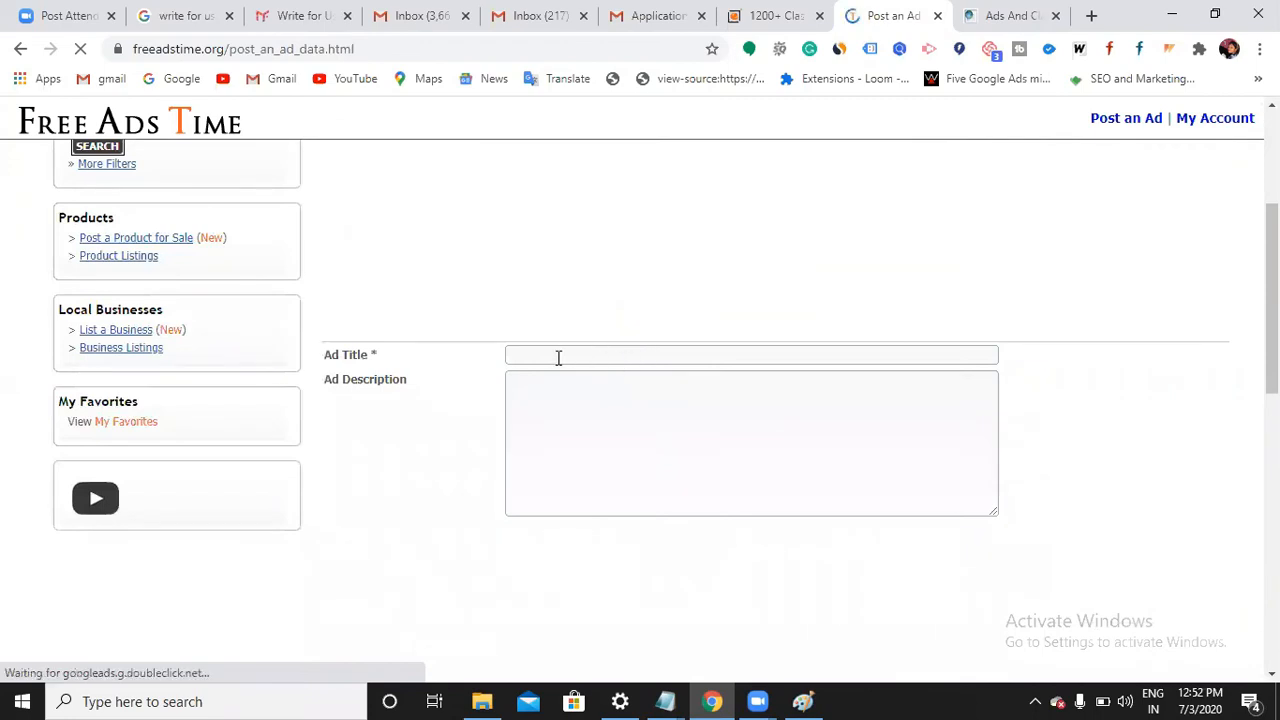
click(571, 354)
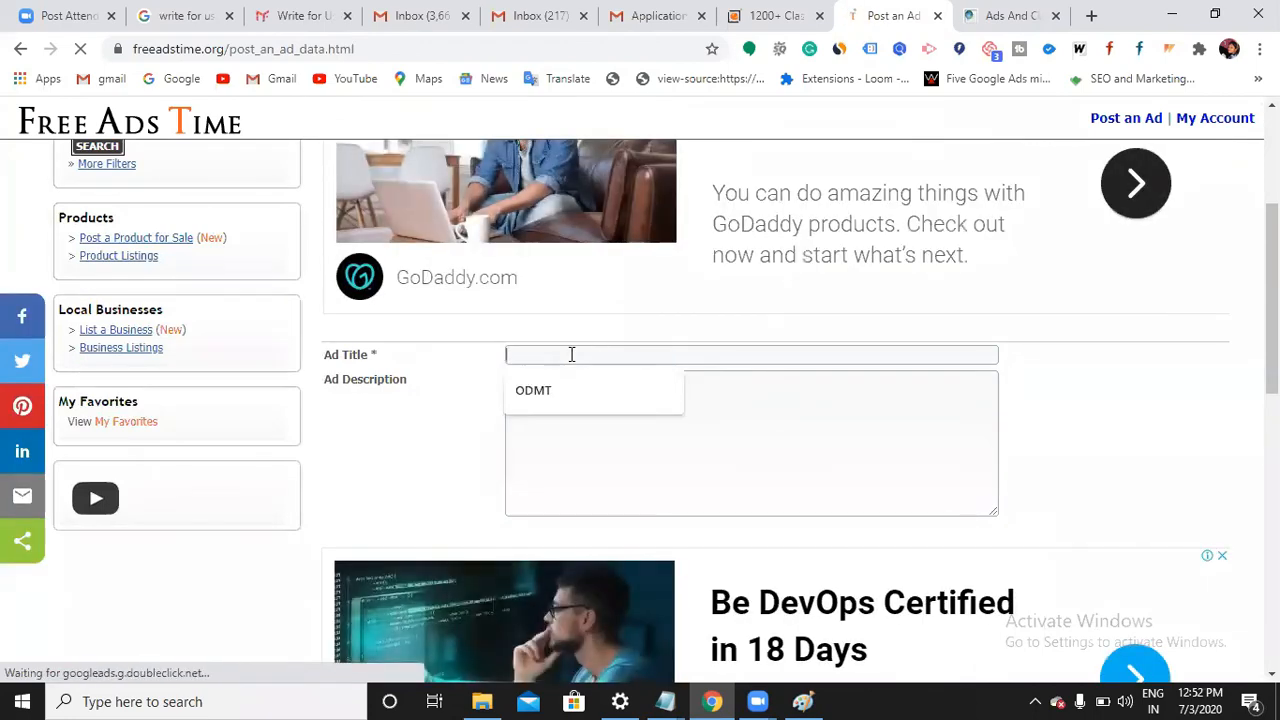
text(Best Di)
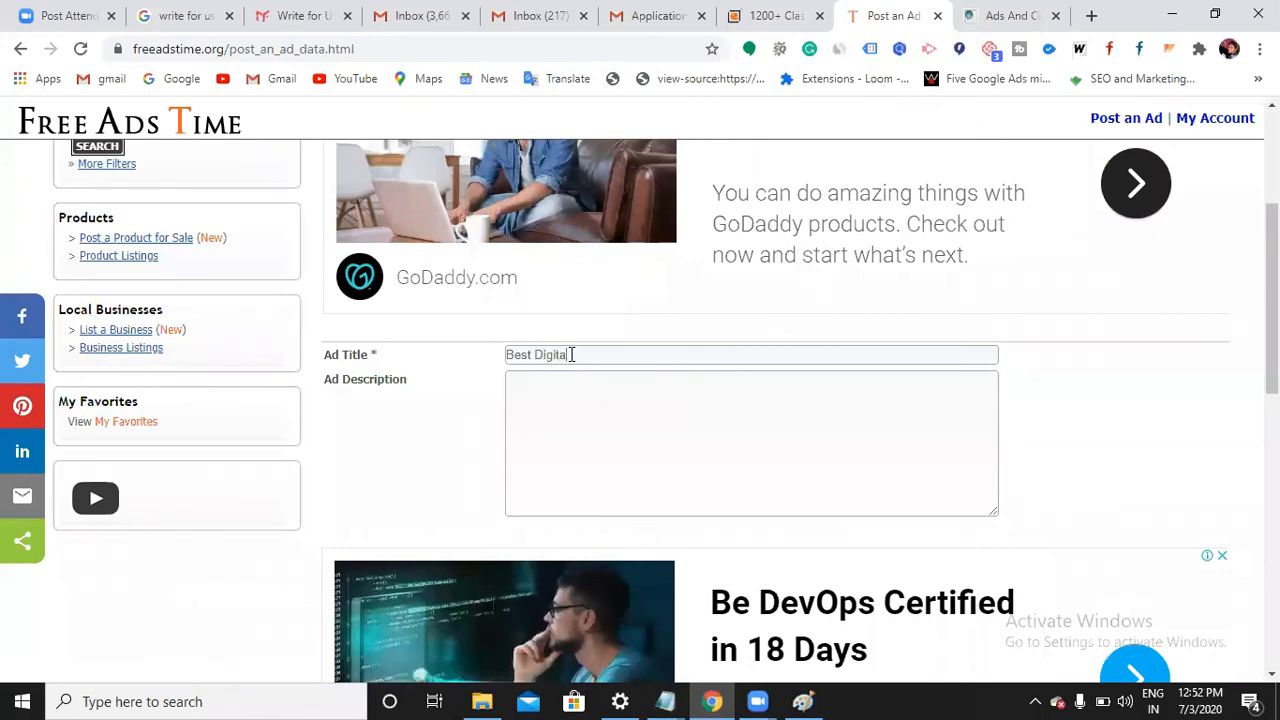
text(gital Marketing Training Institute)
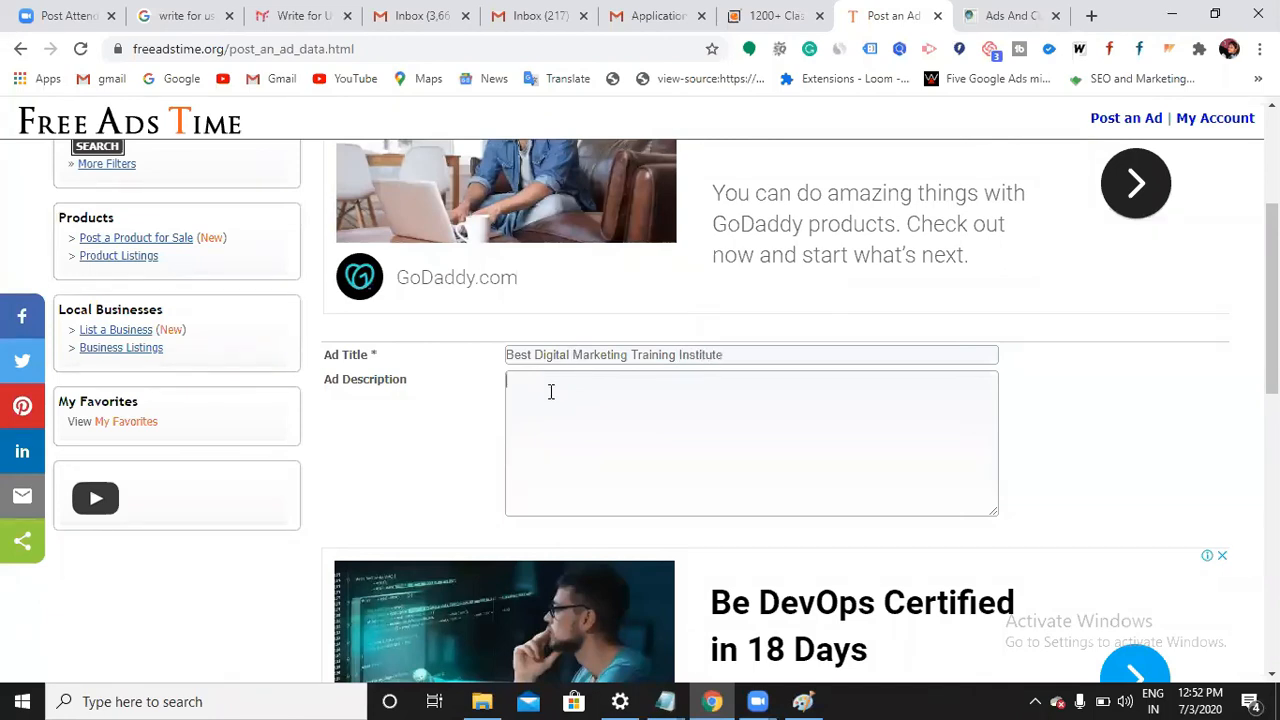
Write the ad description about the training, ending 'then you are in right pla...'
text(y)
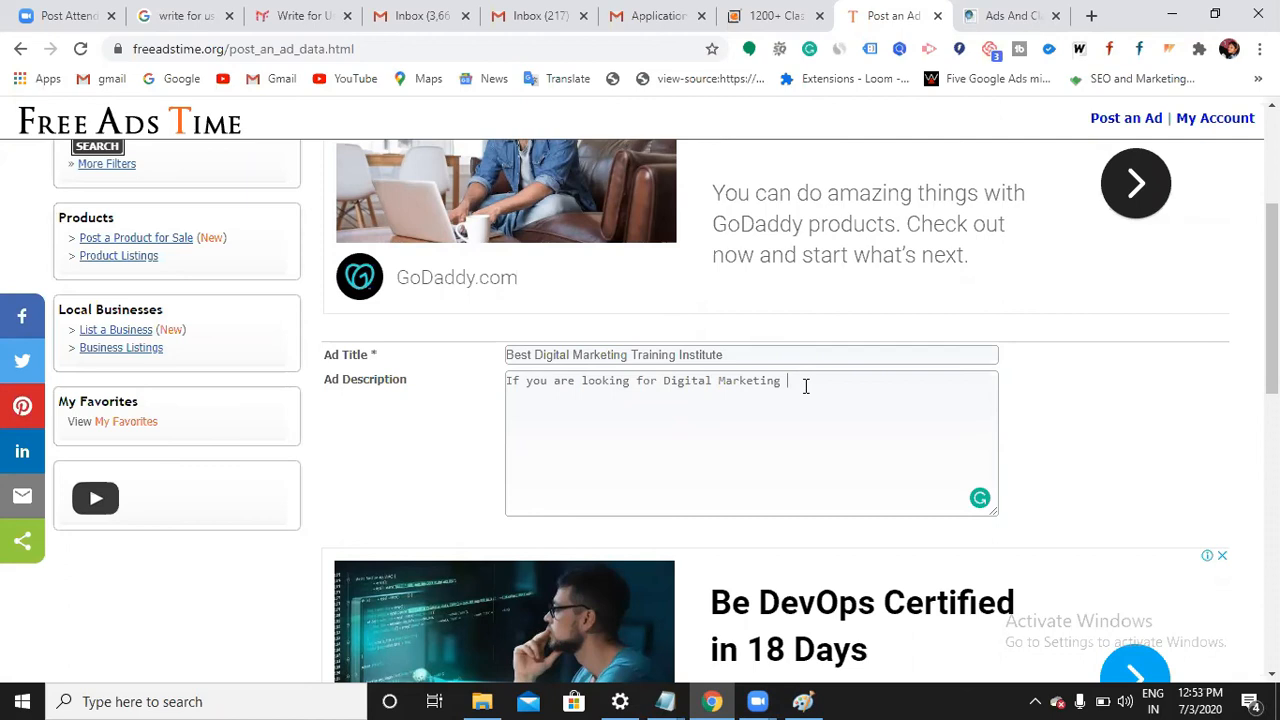
text(Training then you are in)
text(right pla)
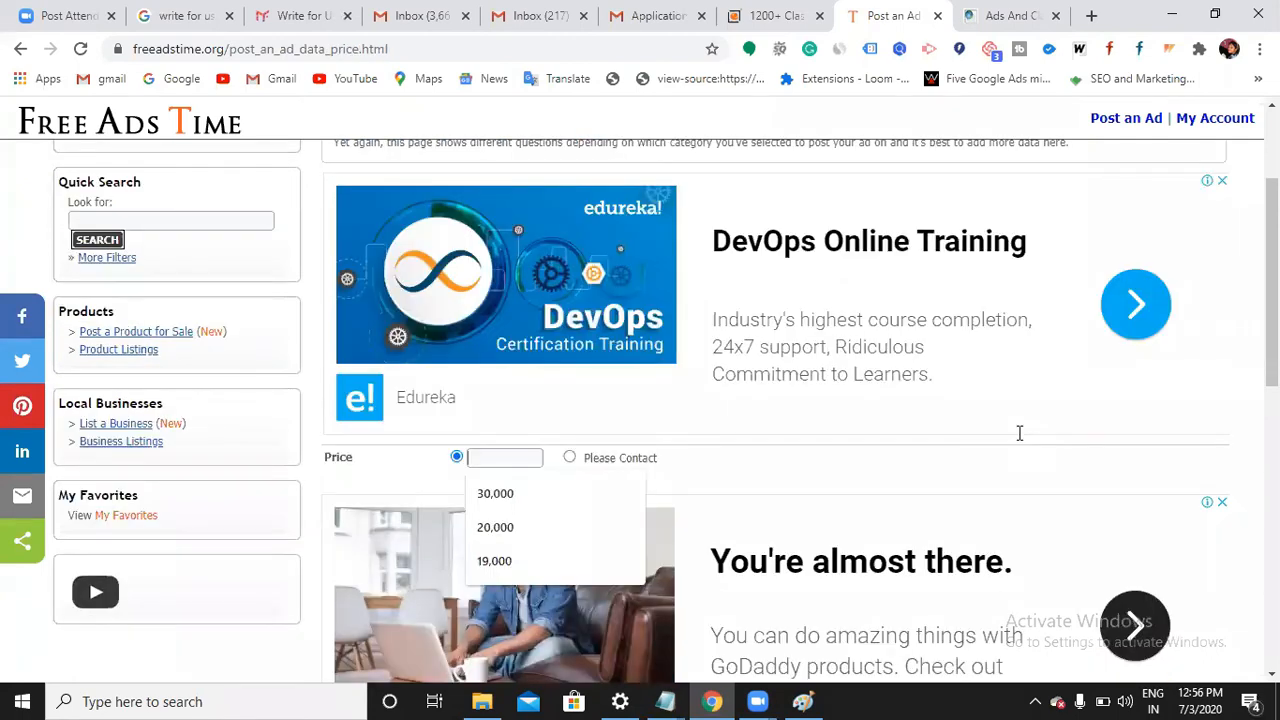
Enter 20,000 as the ad price and submit the price step
scroll(491, 458, up, 2)
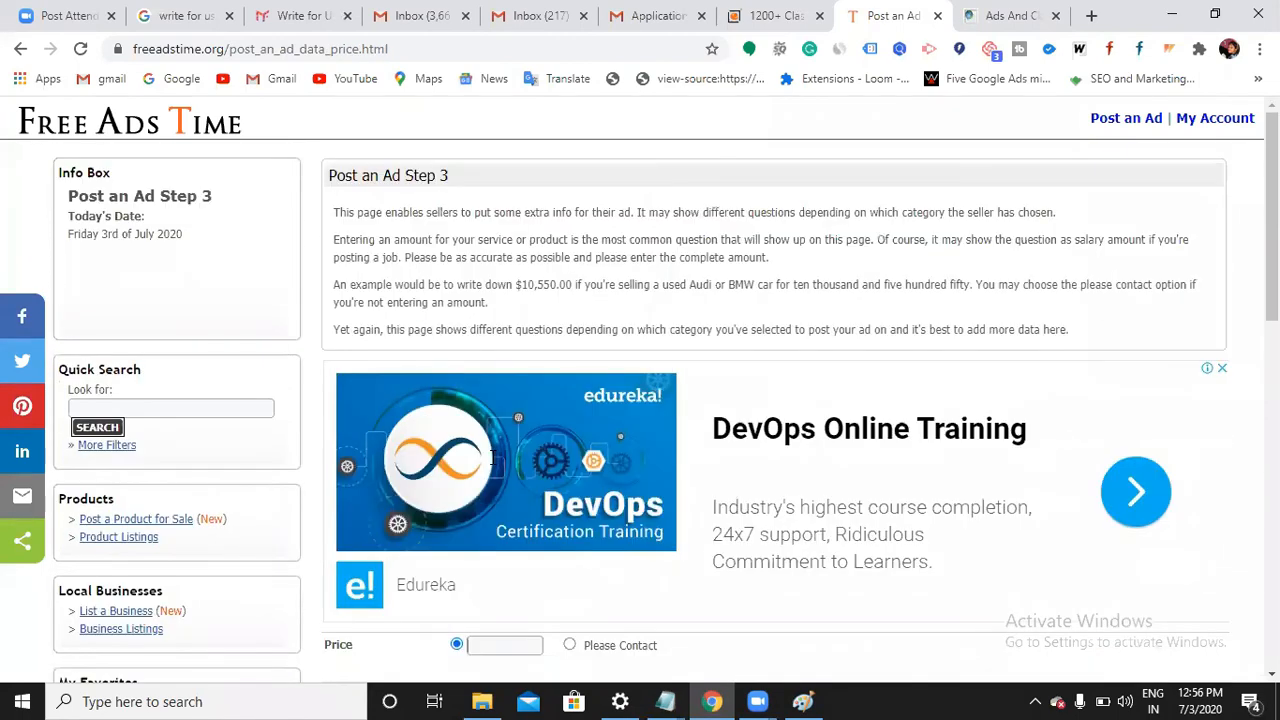
scroll(491, 470, down, 2)
scroll(491, 470, up, 2)
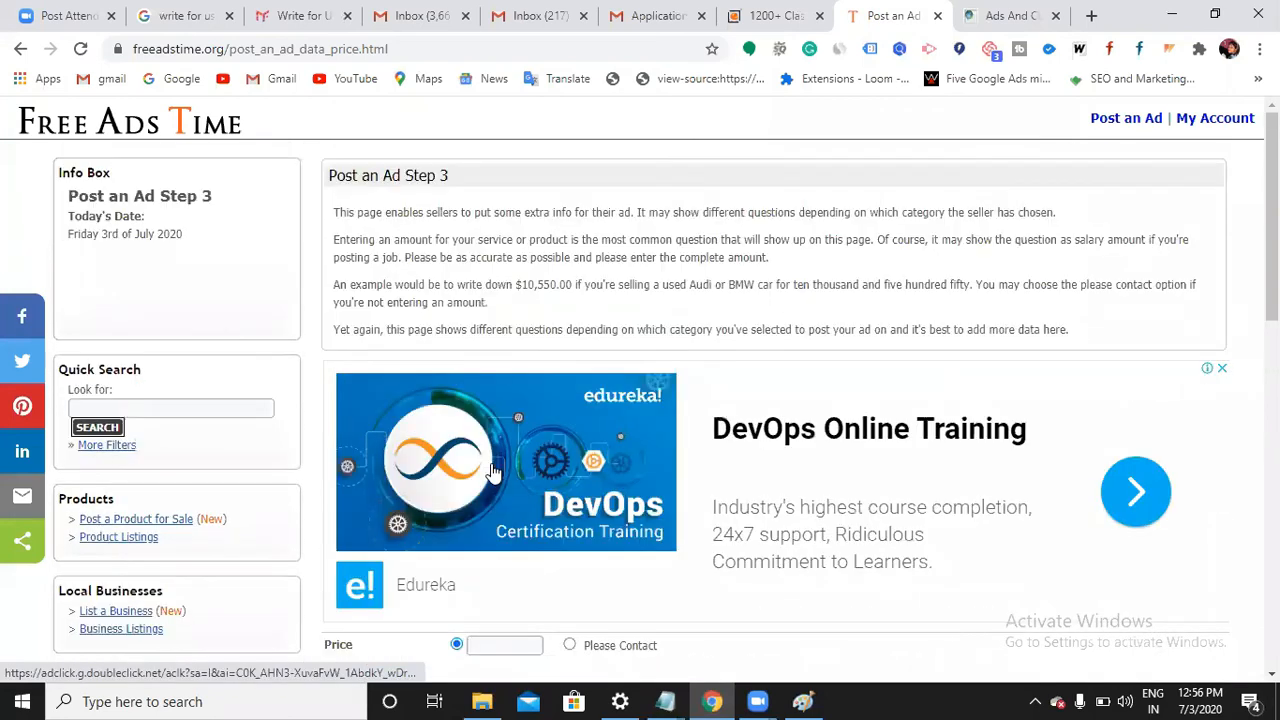
scroll(491, 470, down, 2)
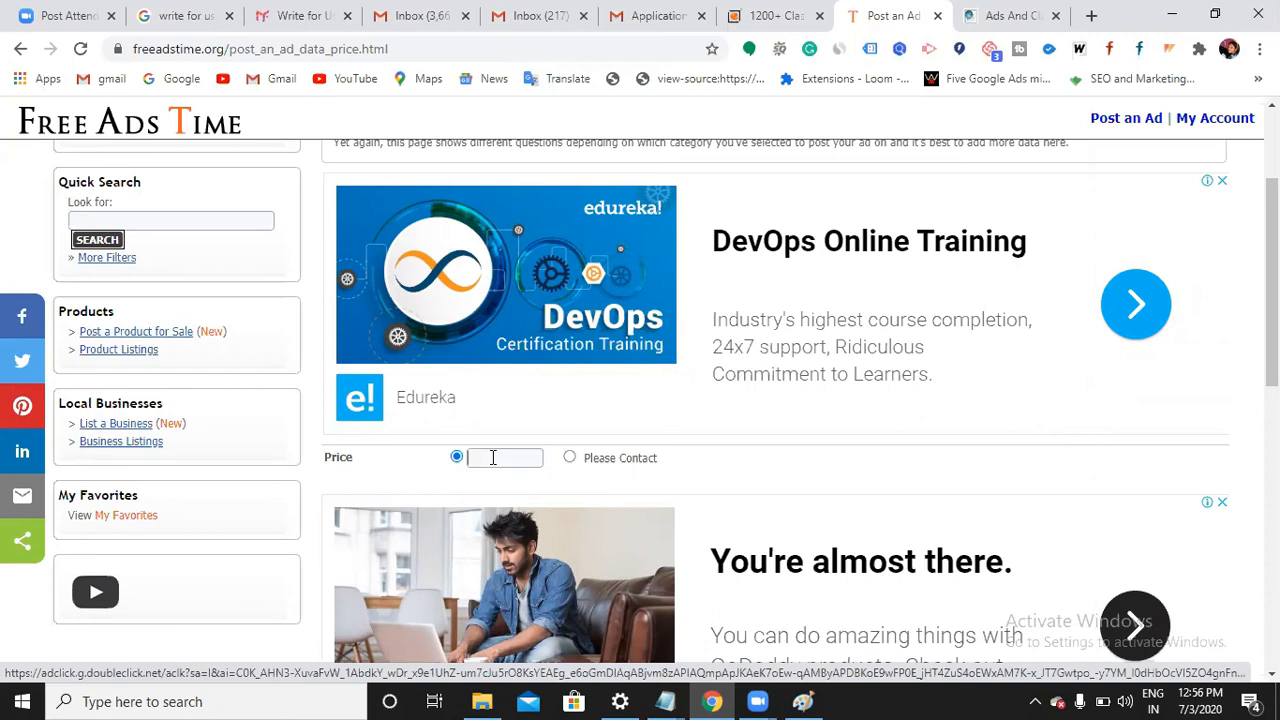
text(20,0)
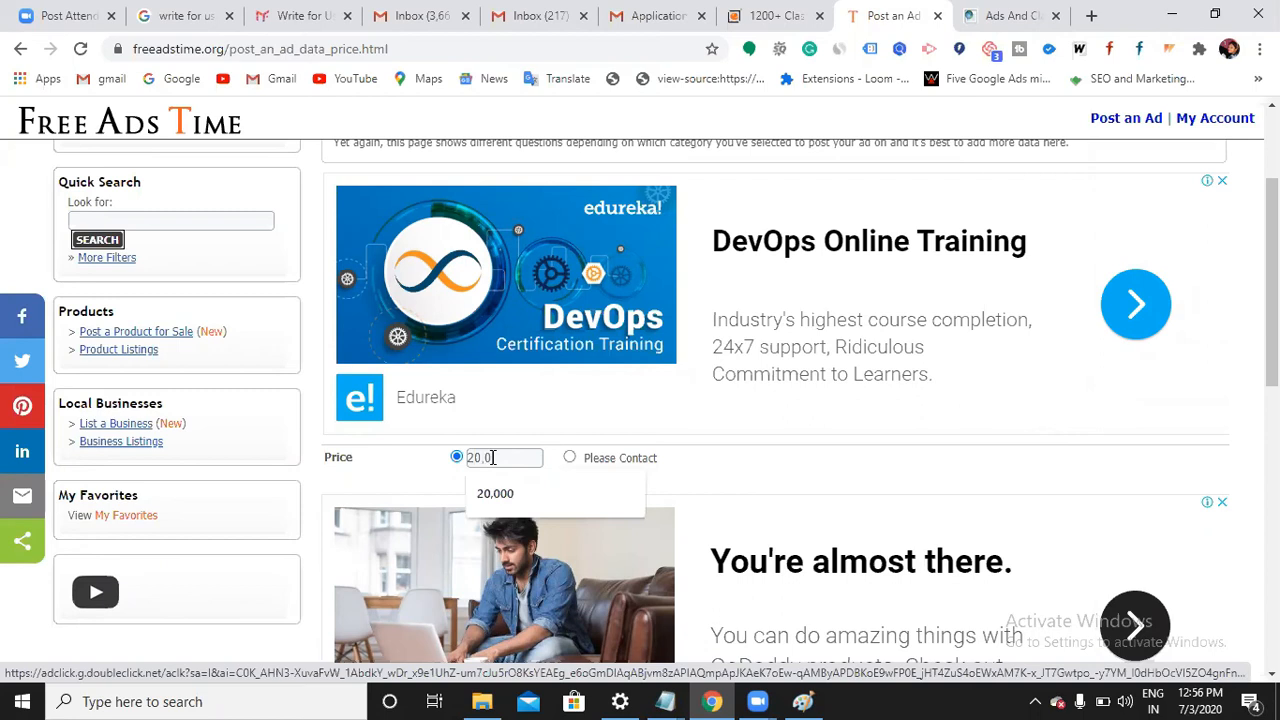
text(00)
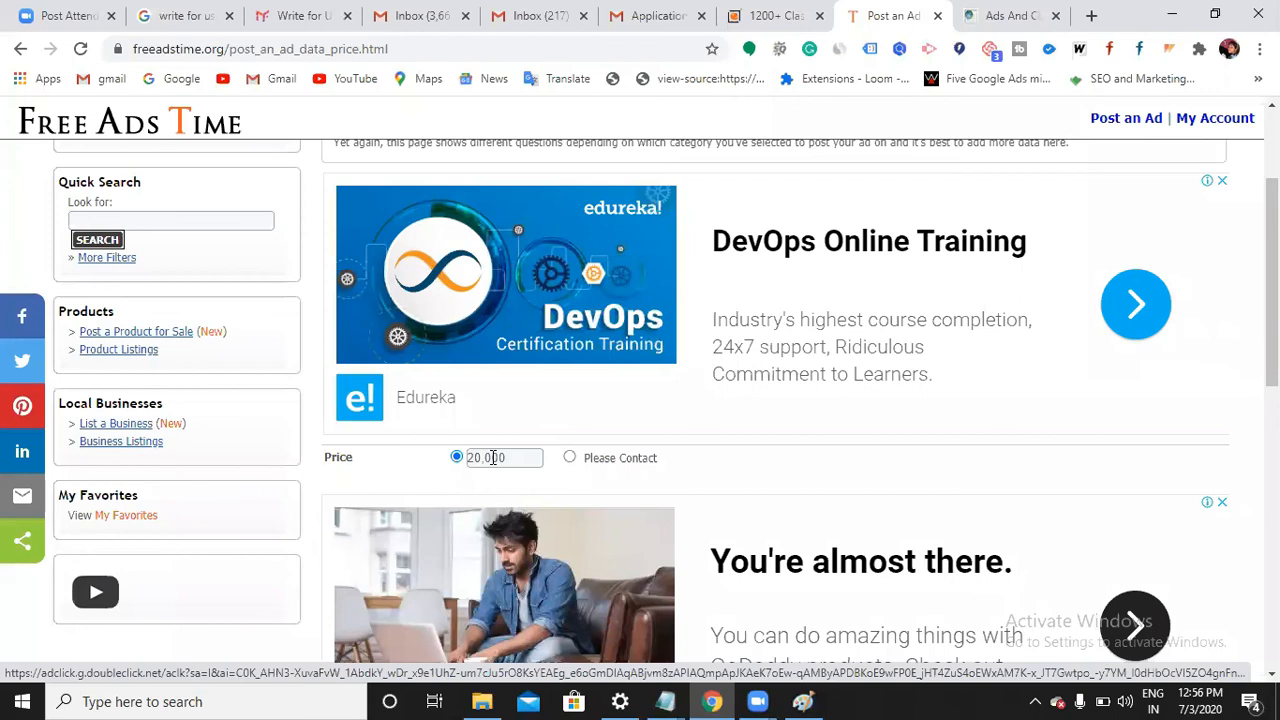
scroll(493, 457, down, 6)
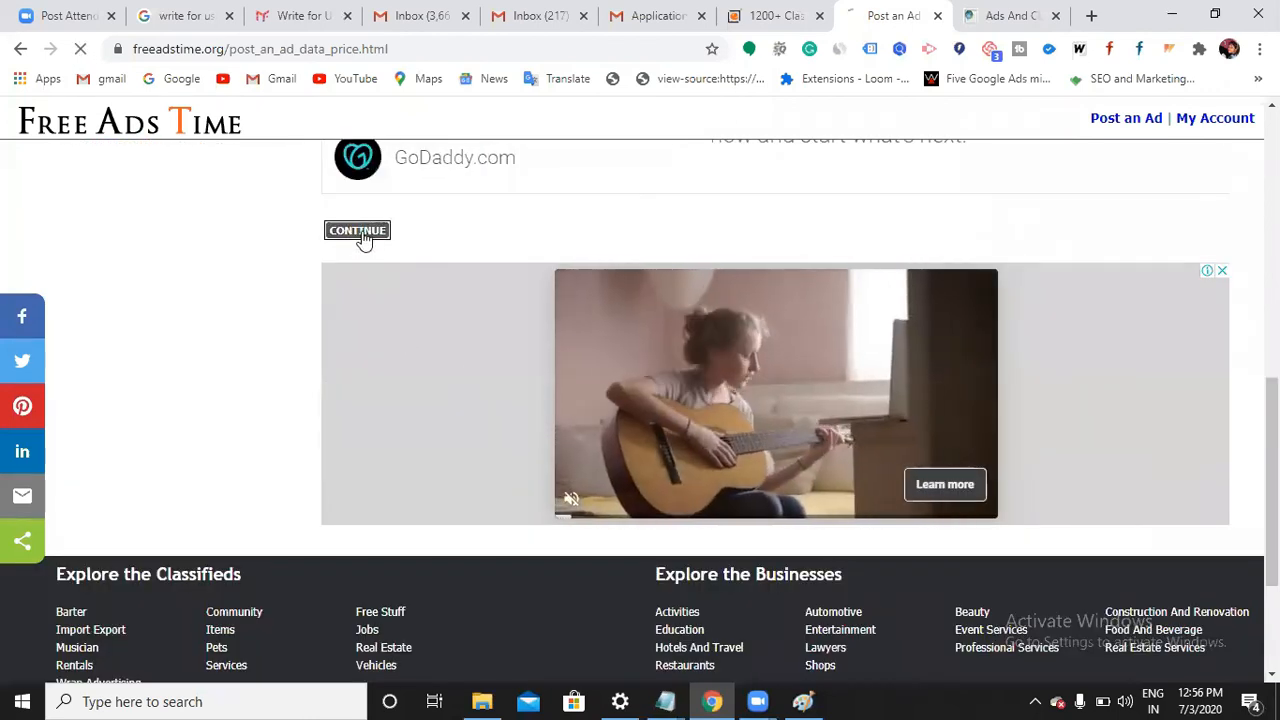
click(360, 233)
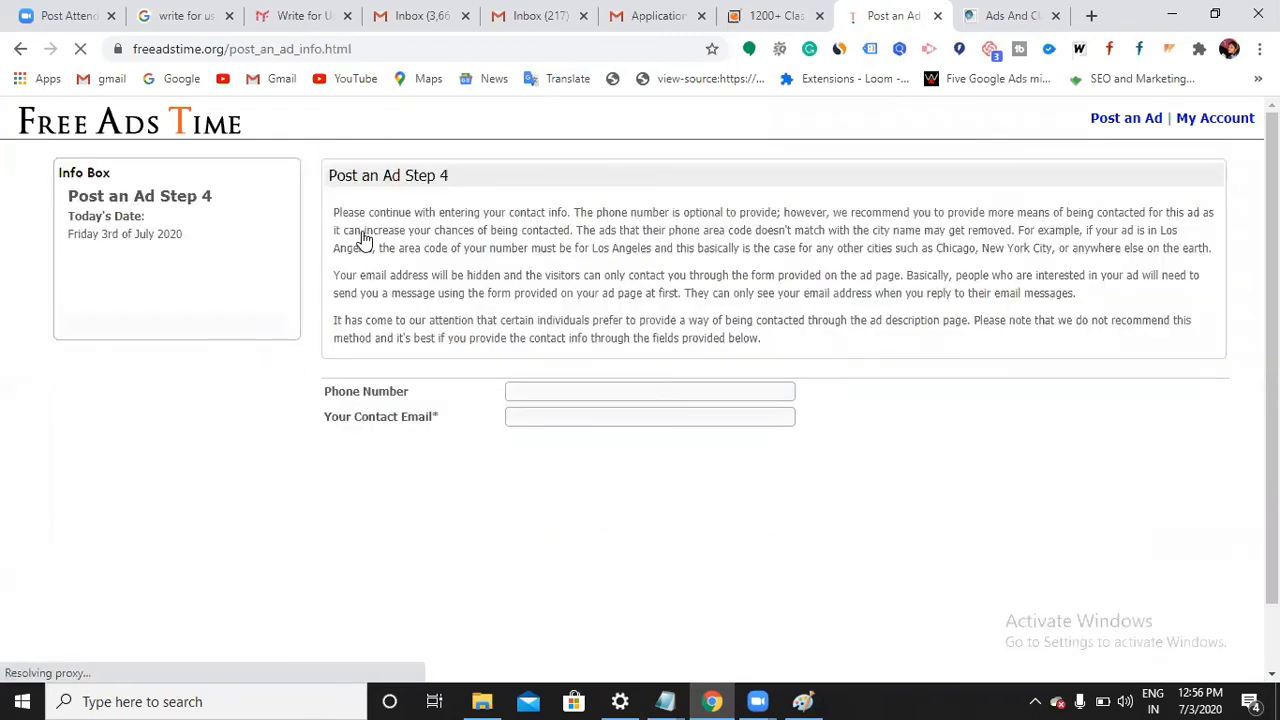
Enter the contact phone number for the ad
scroll(567, 490, down, 2)
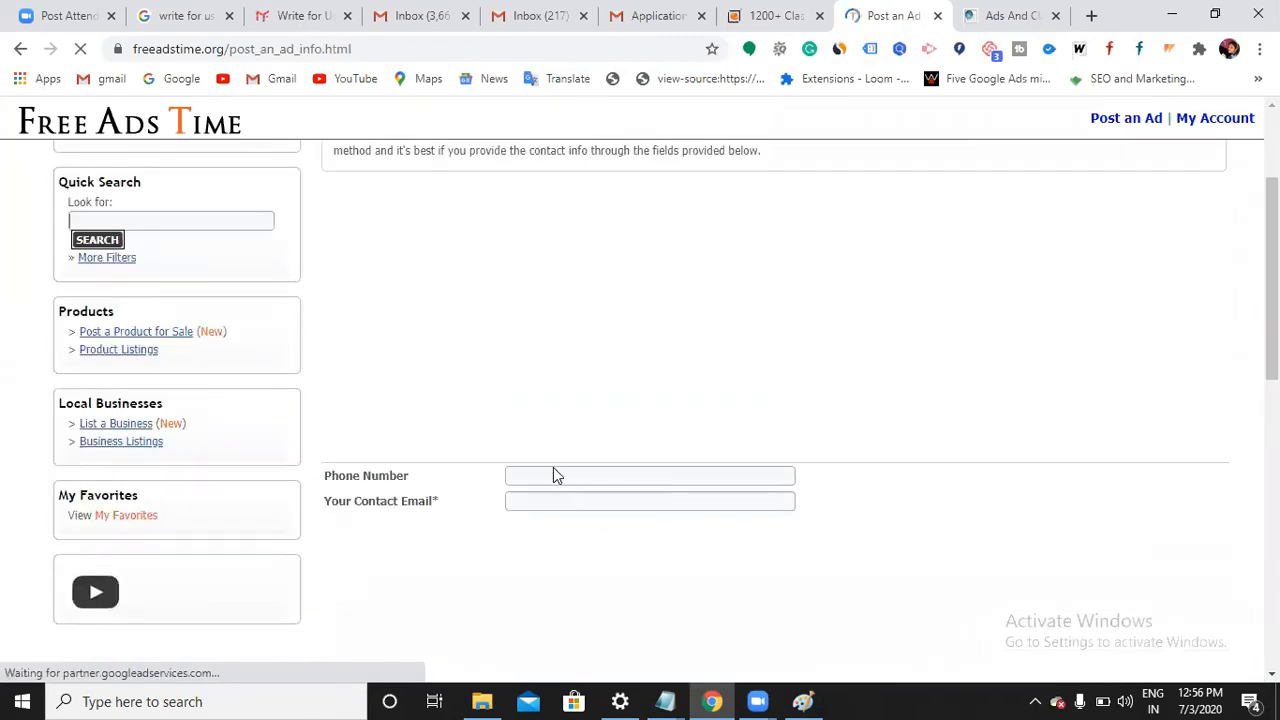
click(547, 477)
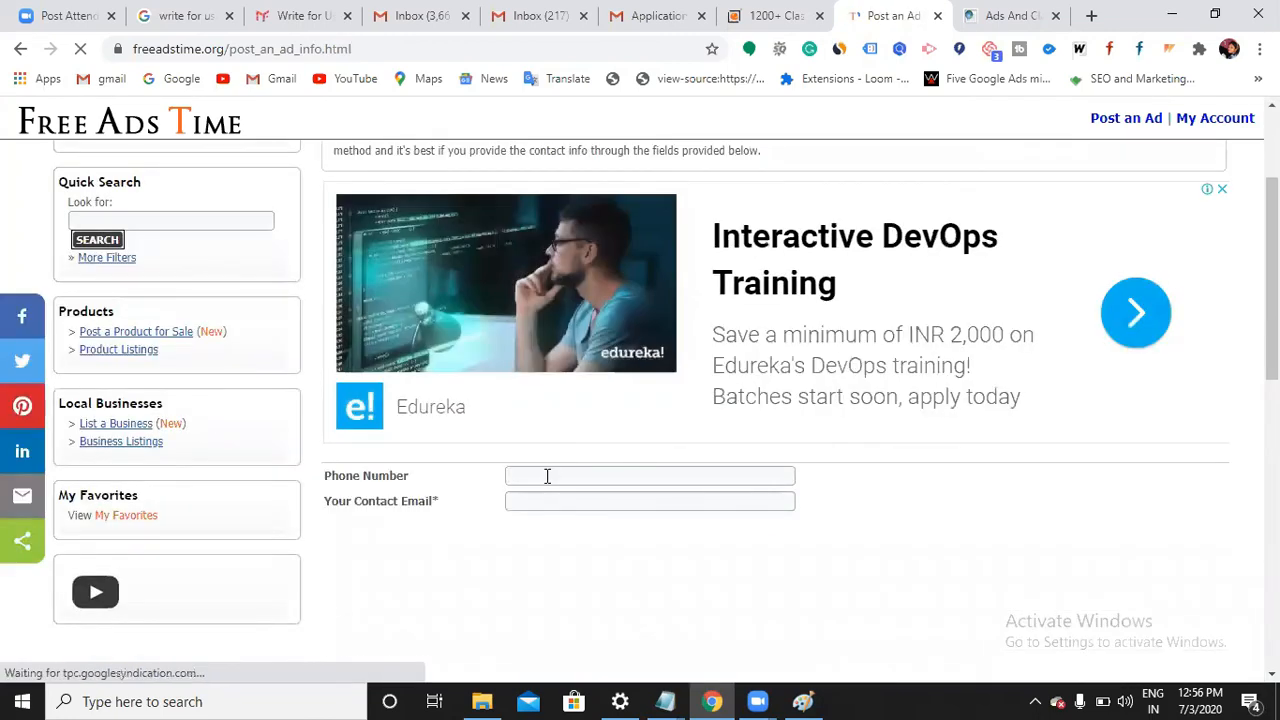
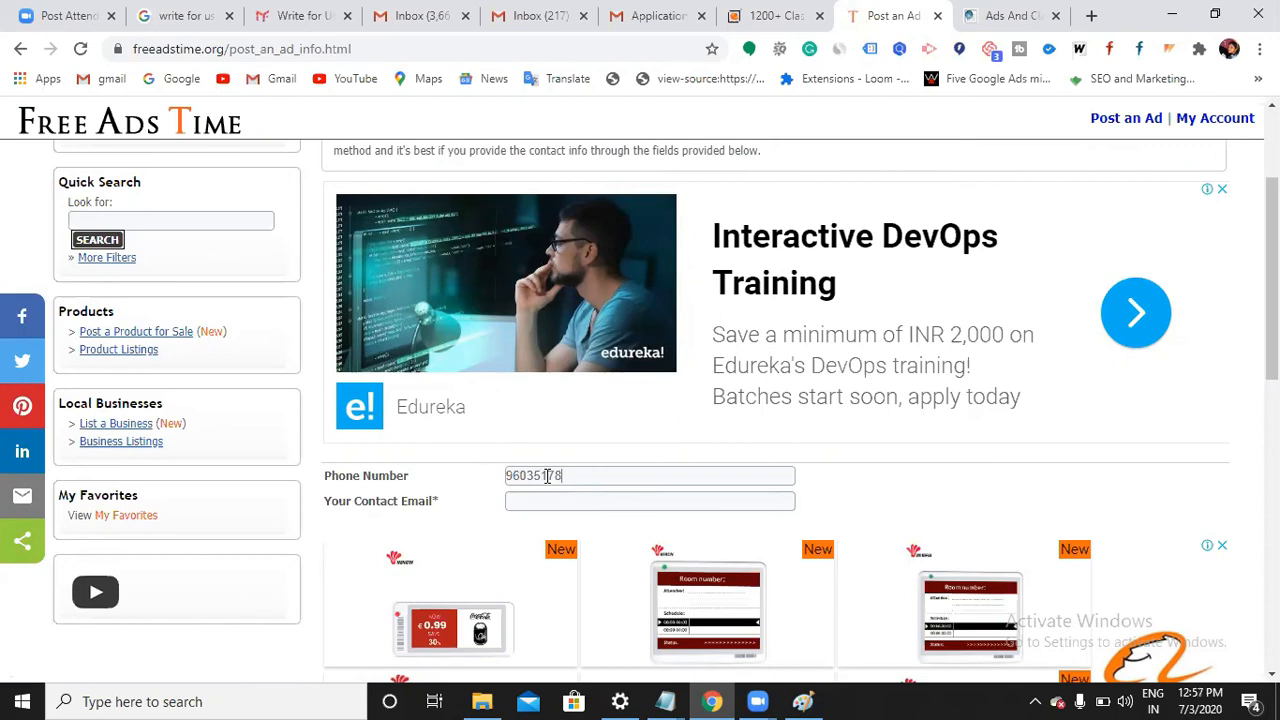
Fill in the contact e-mail address in Your Contact Email
click(558, 505)
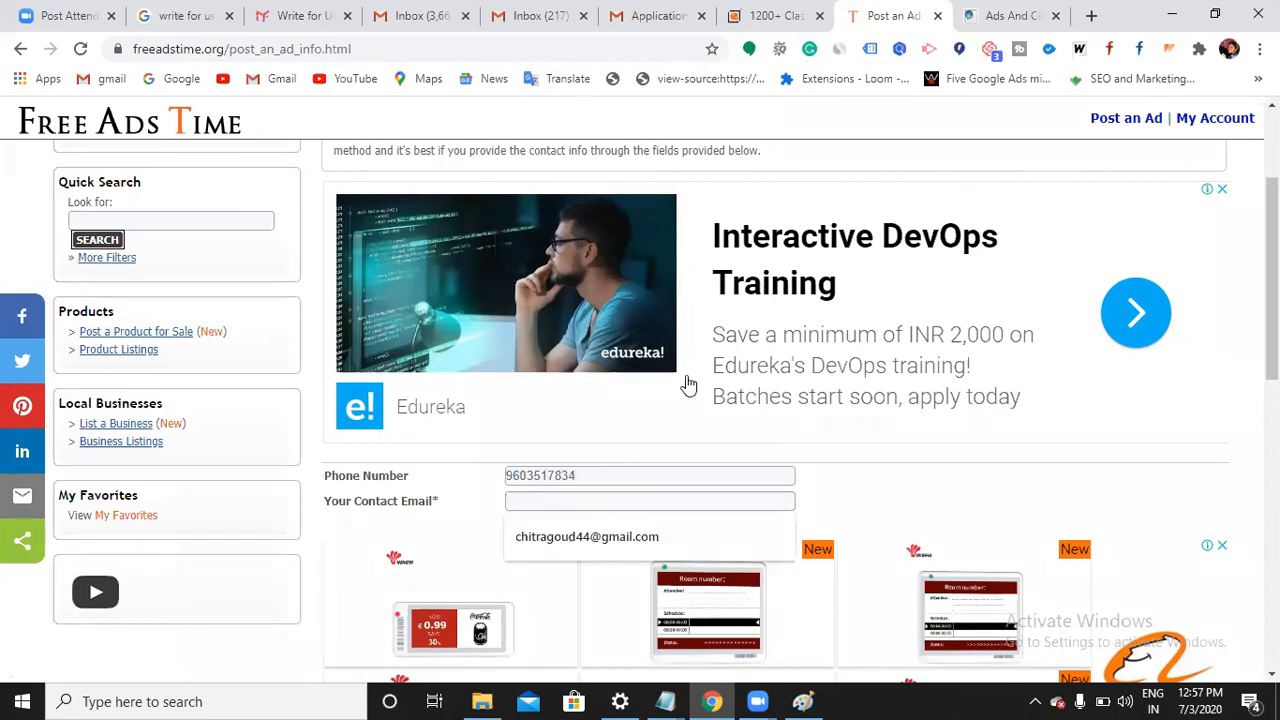
scroll(723, 417, up, 2)
scroll(637, 343, down, 2)
click(568, 500)
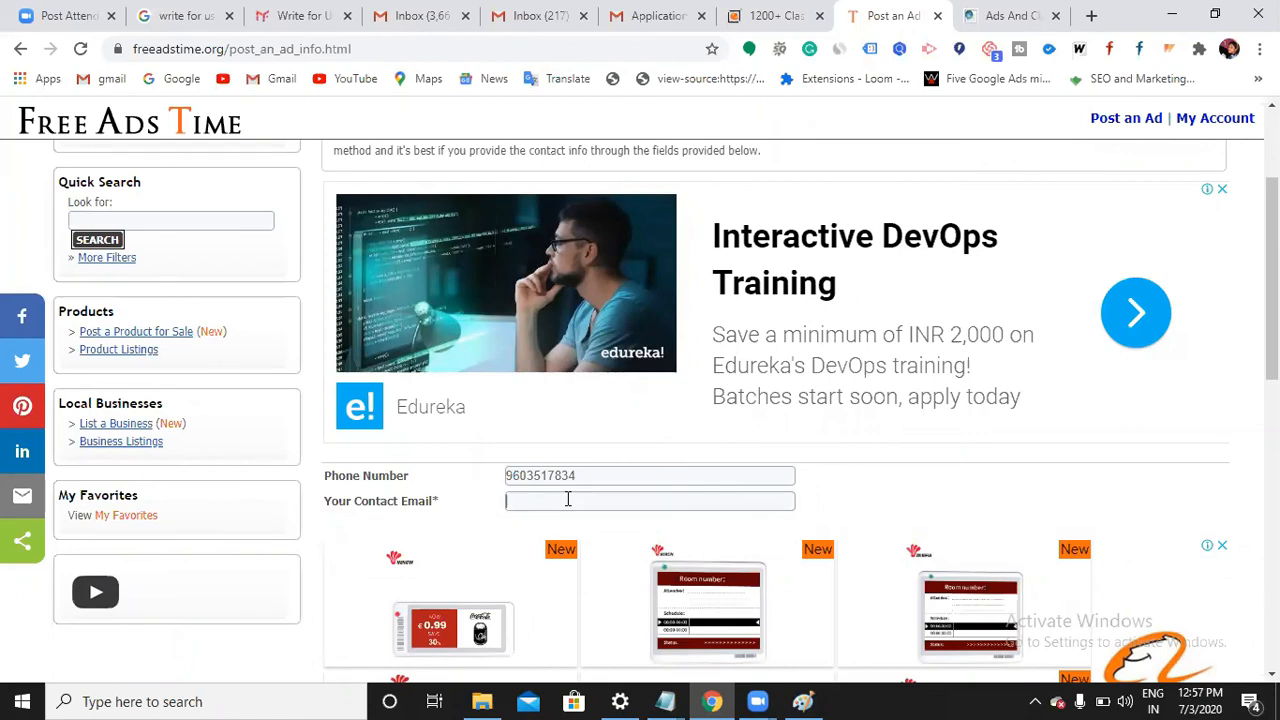
text(K)
key(BackSpace)
scroll(563, 566, down, 5)
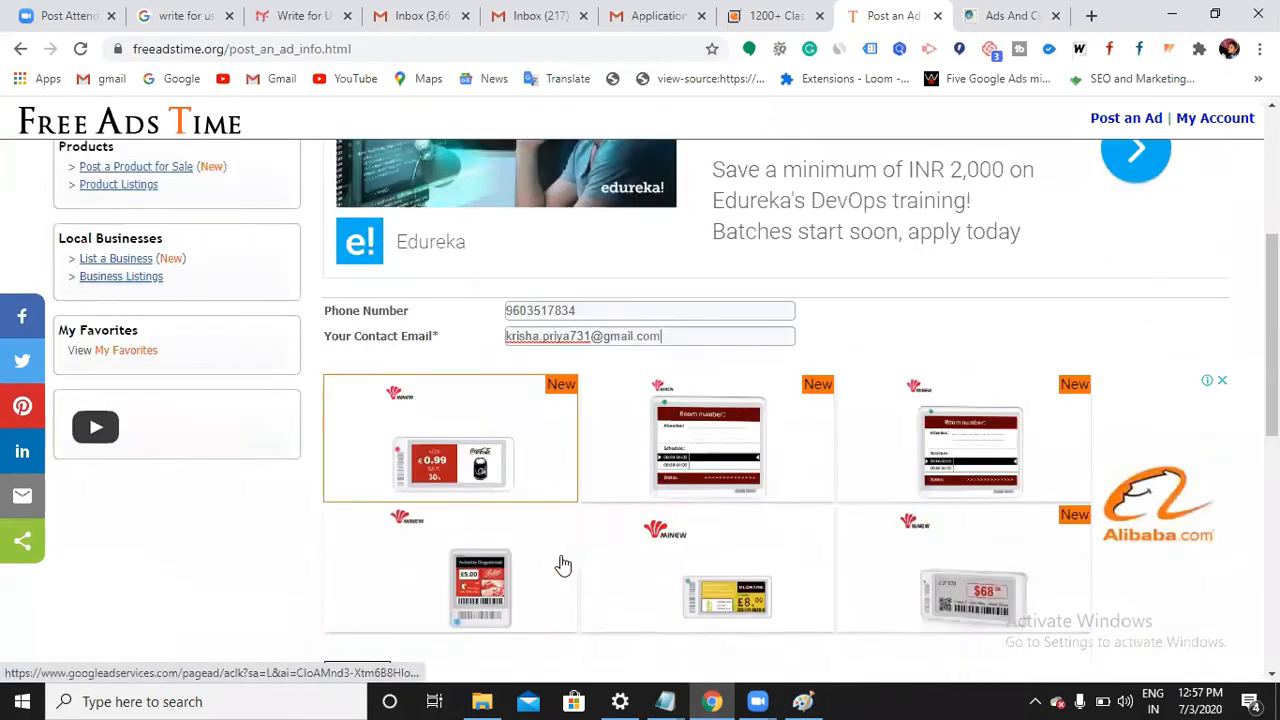
scroll(476, 486, down, 2)
scroll(394, 340, up, 1)
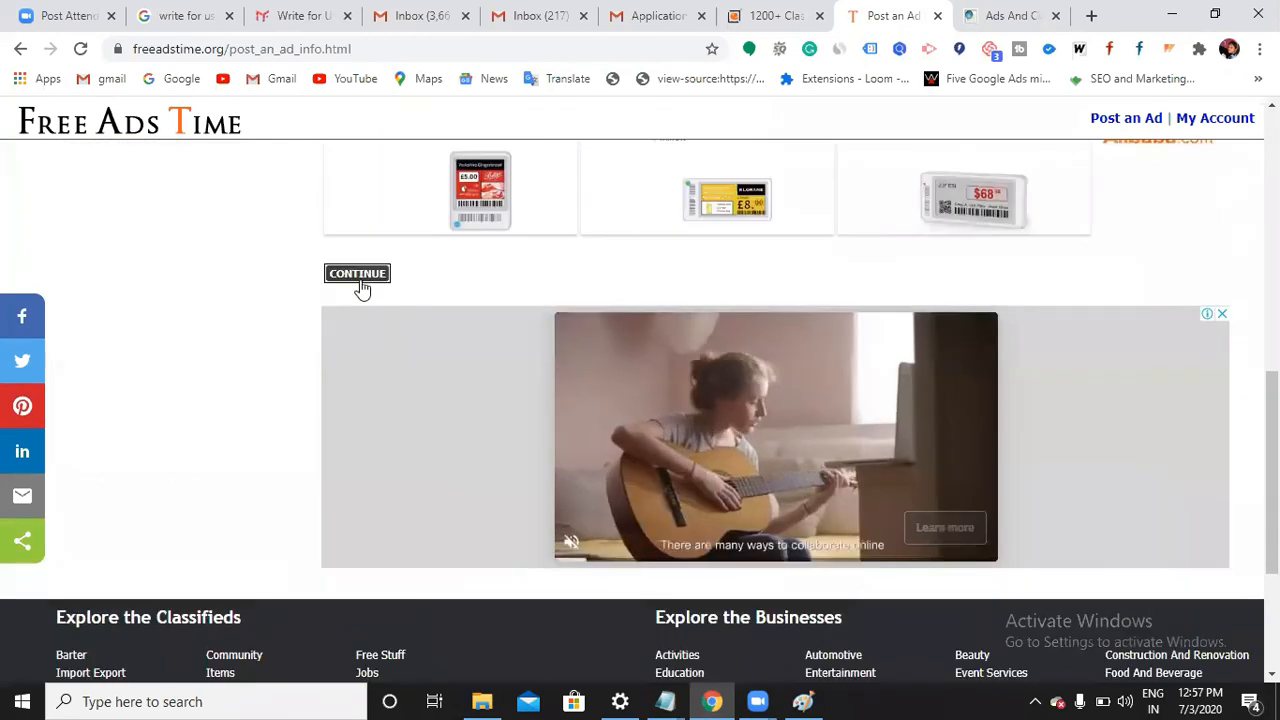
Fill the map address with the saved 'punjagutta,Hyderabad' suggestion and continue to images
click(360, 283)
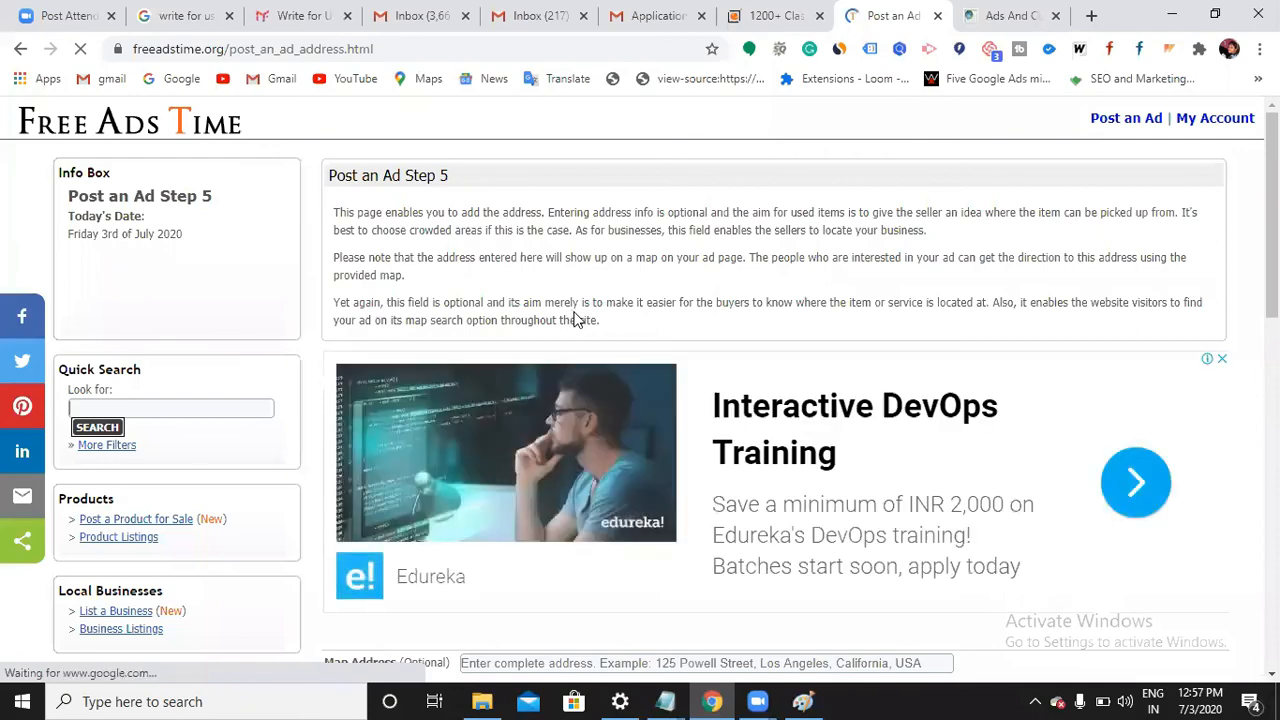
scroll(575, 318, down, 3)
scroll(575, 318, down, 2)
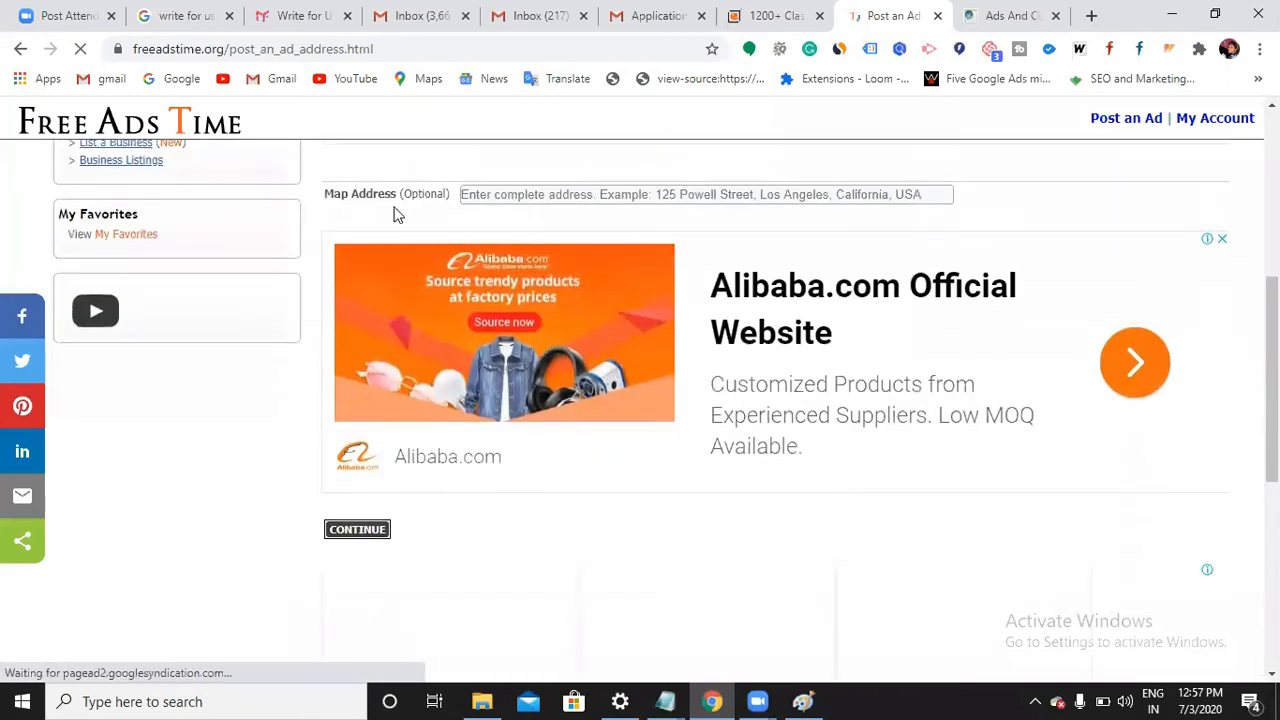
click(546, 195)
click(547, 232)
click(355, 532)
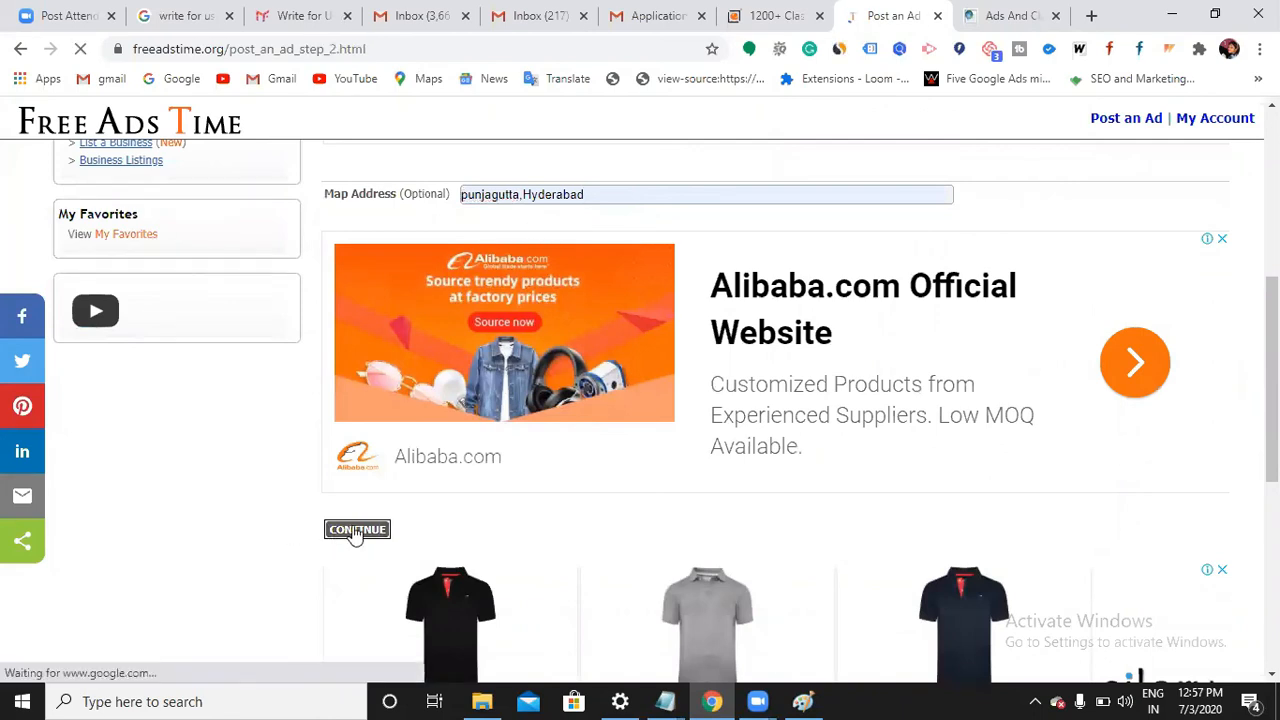
Upload the Digital Marketing PNG from Downloads as the first ad image
scroll(700, 583, down, 4)
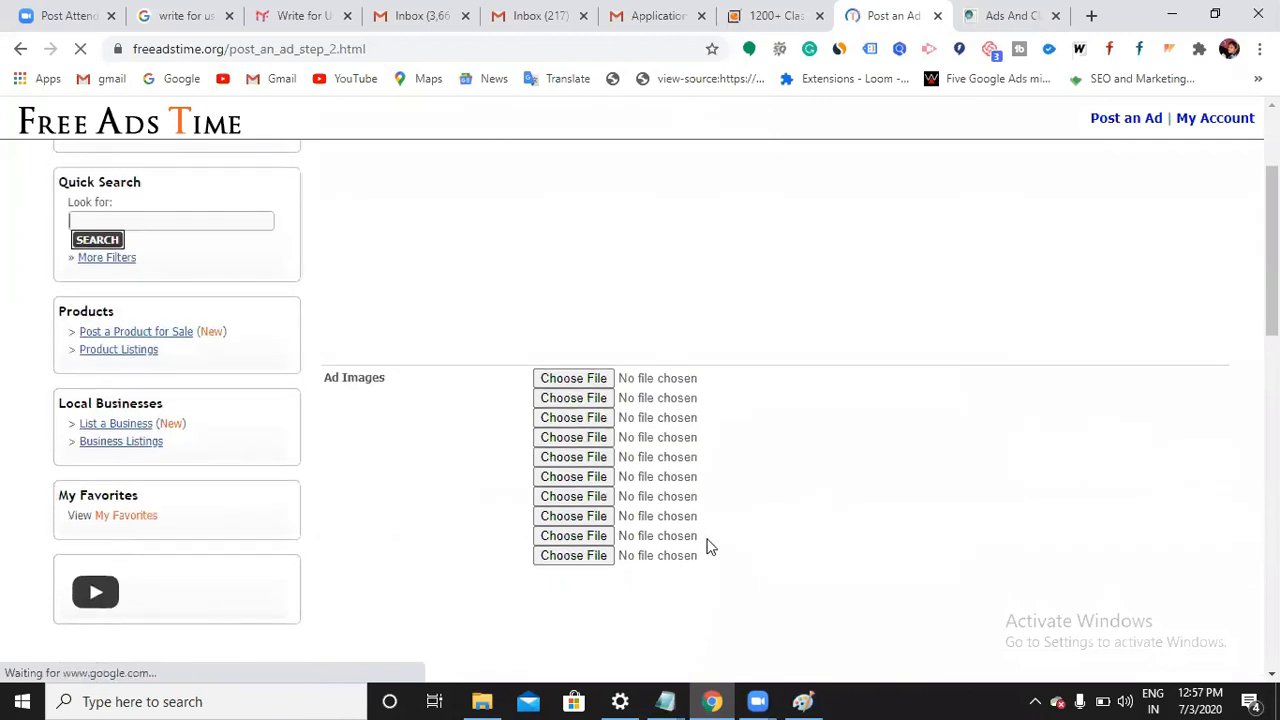
scroll(786, 460, up, 4)
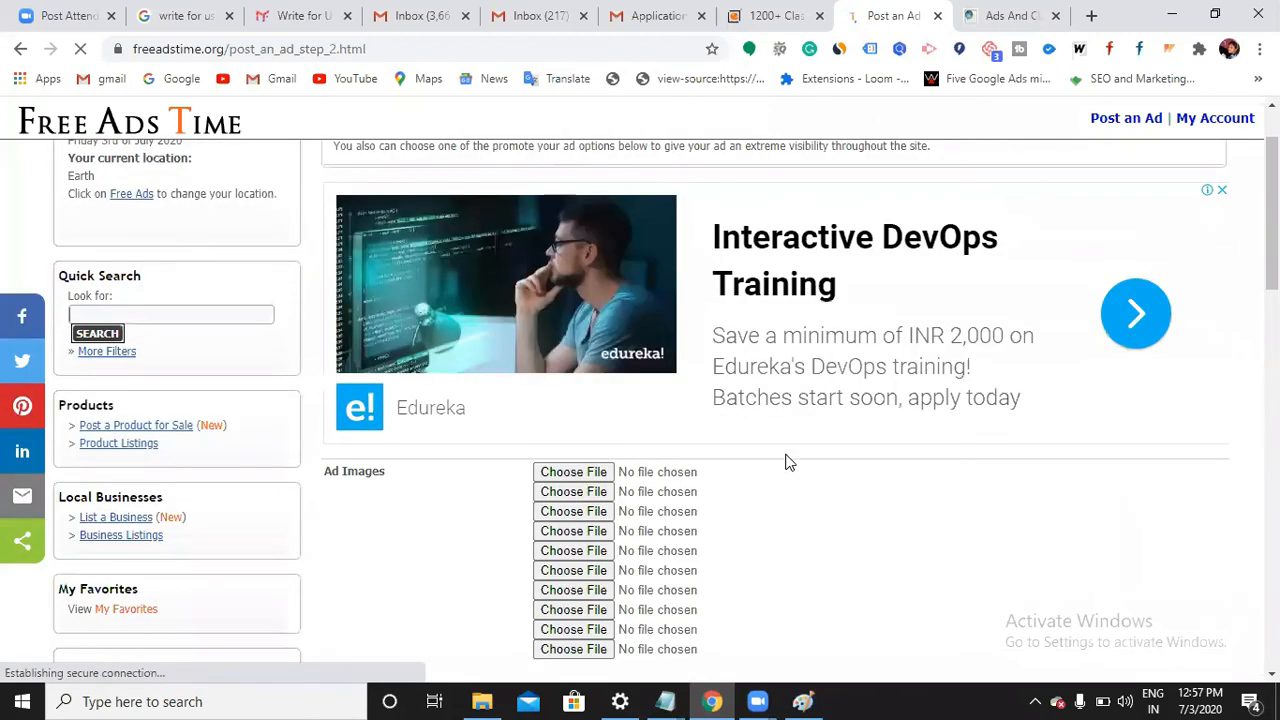
scroll(448, 429, down, 2)
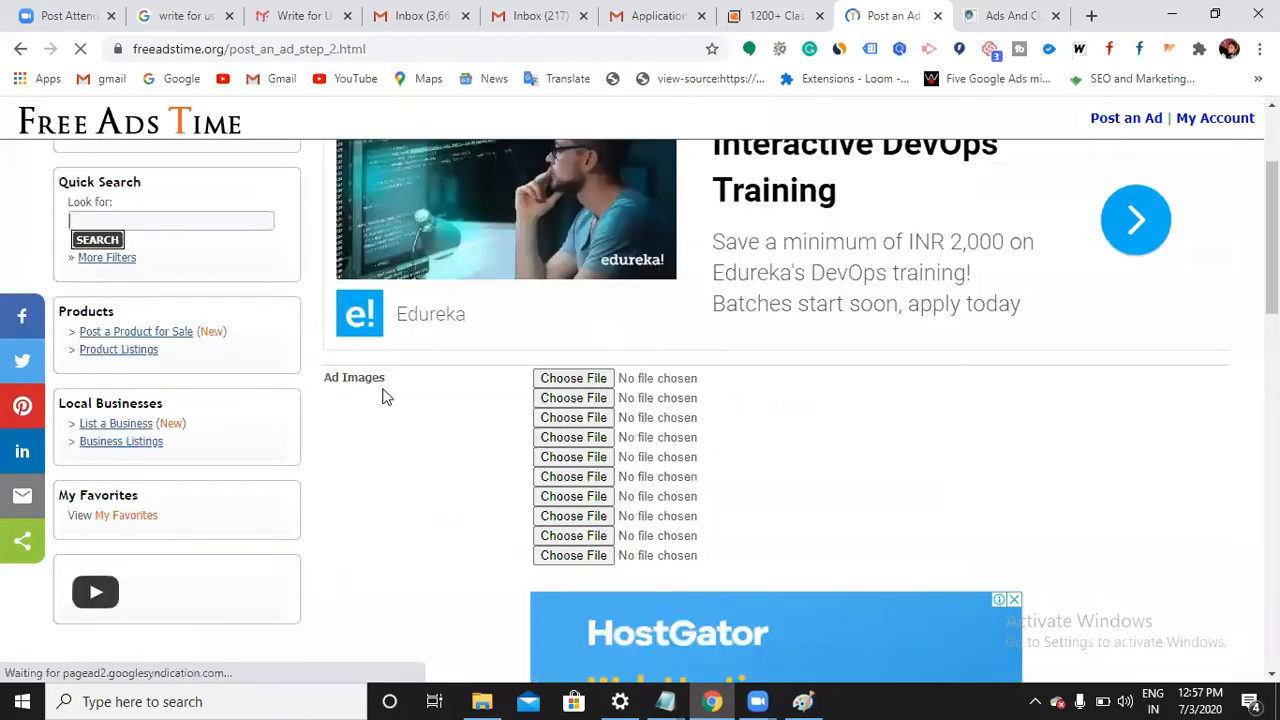
click(566, 382)
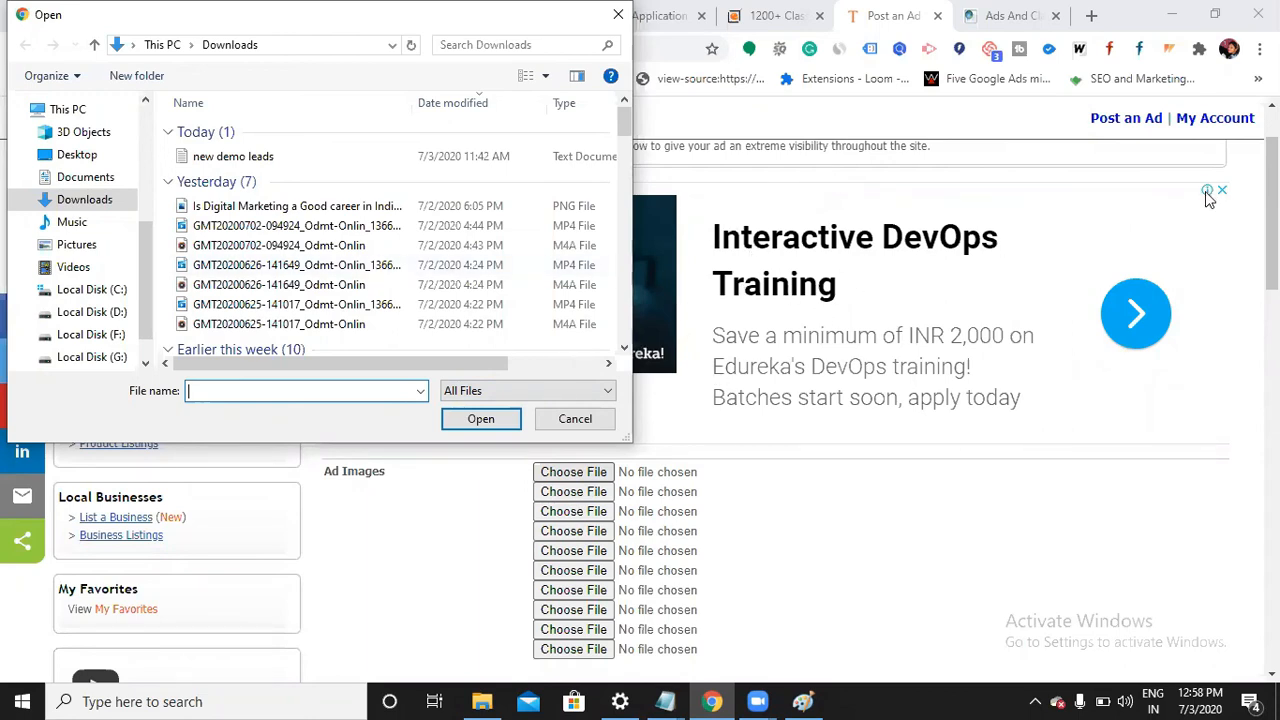
click(313, 207)
click(485, 422)
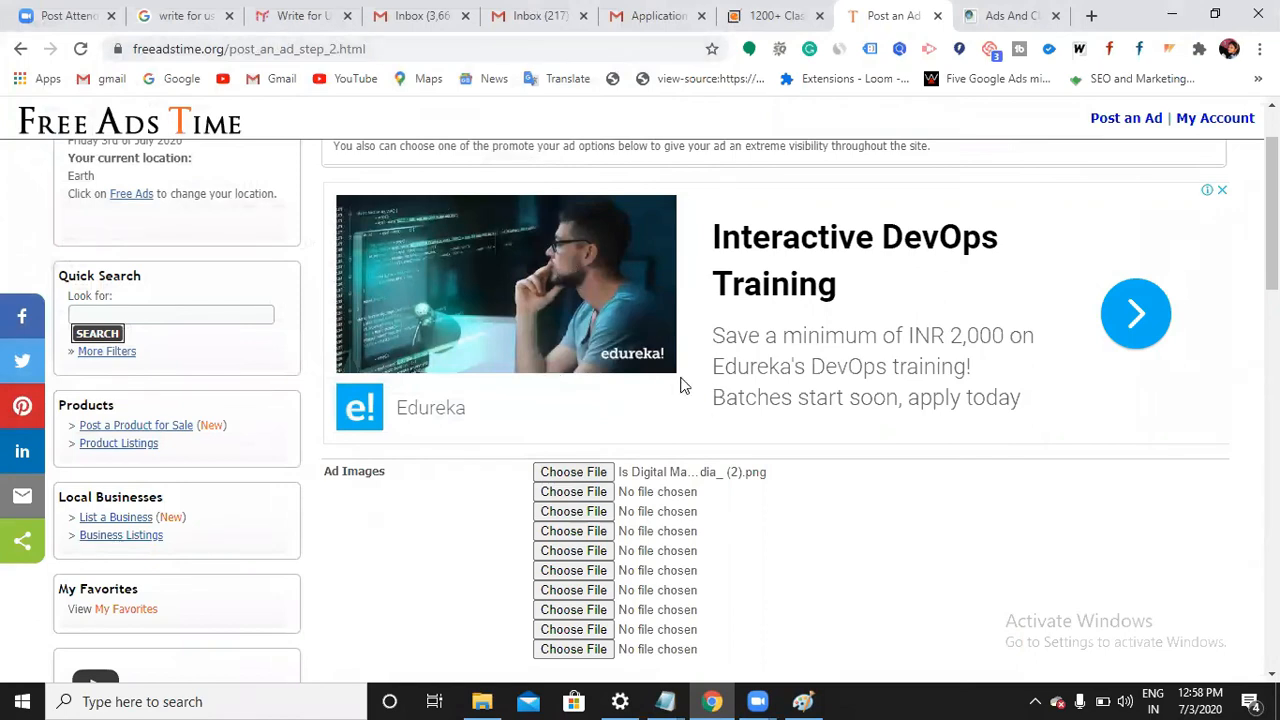
scroll(677, 537, down, 1)
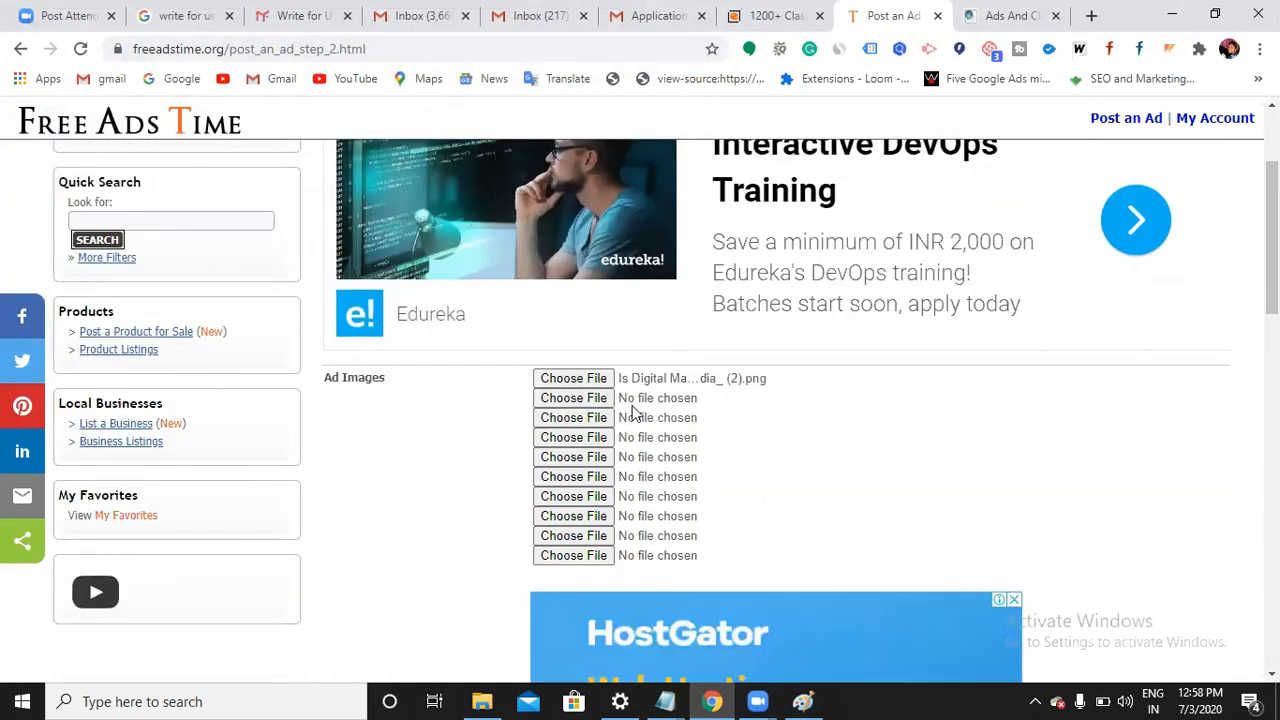
scroll(736, 451, up, 2)
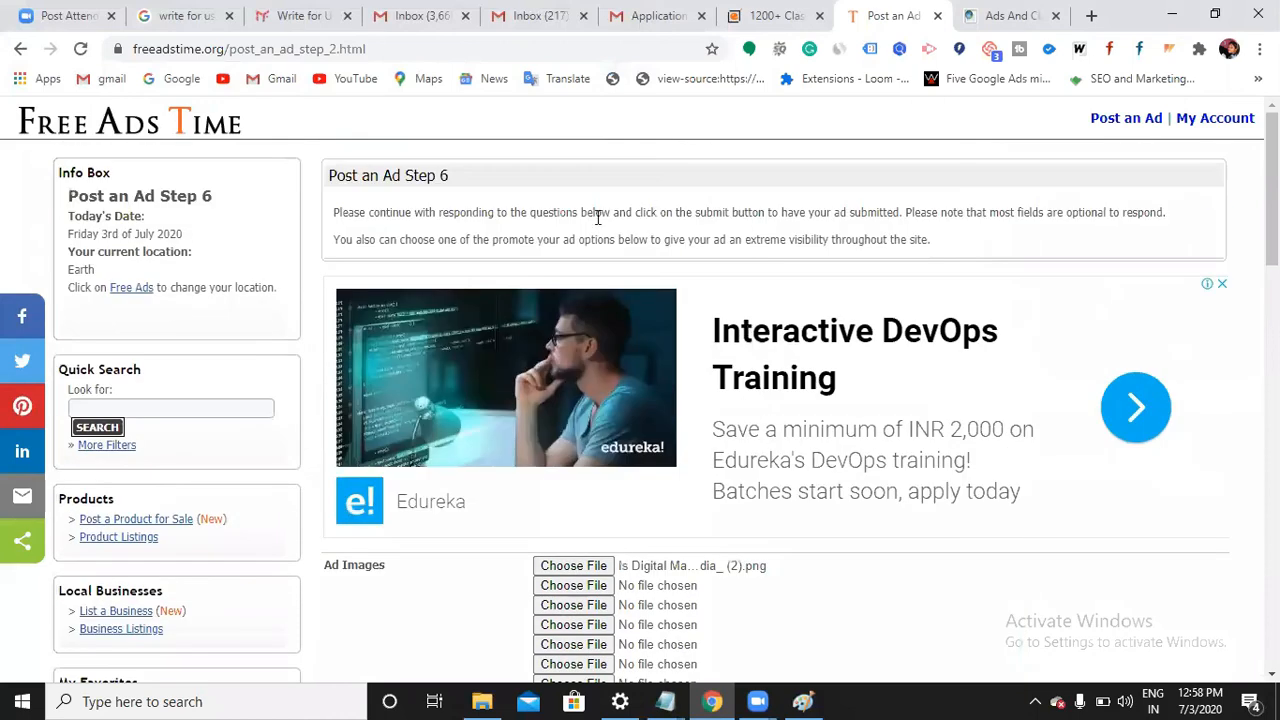
click(146, 48)
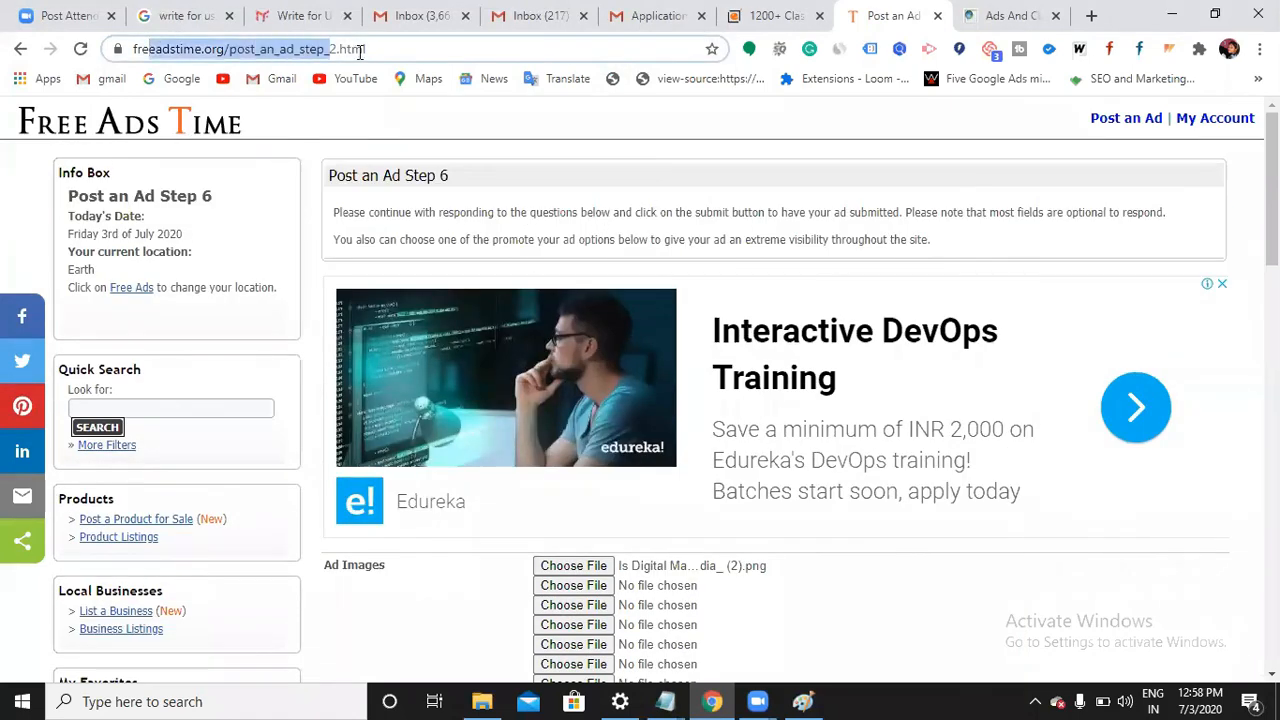
click(468, 54)
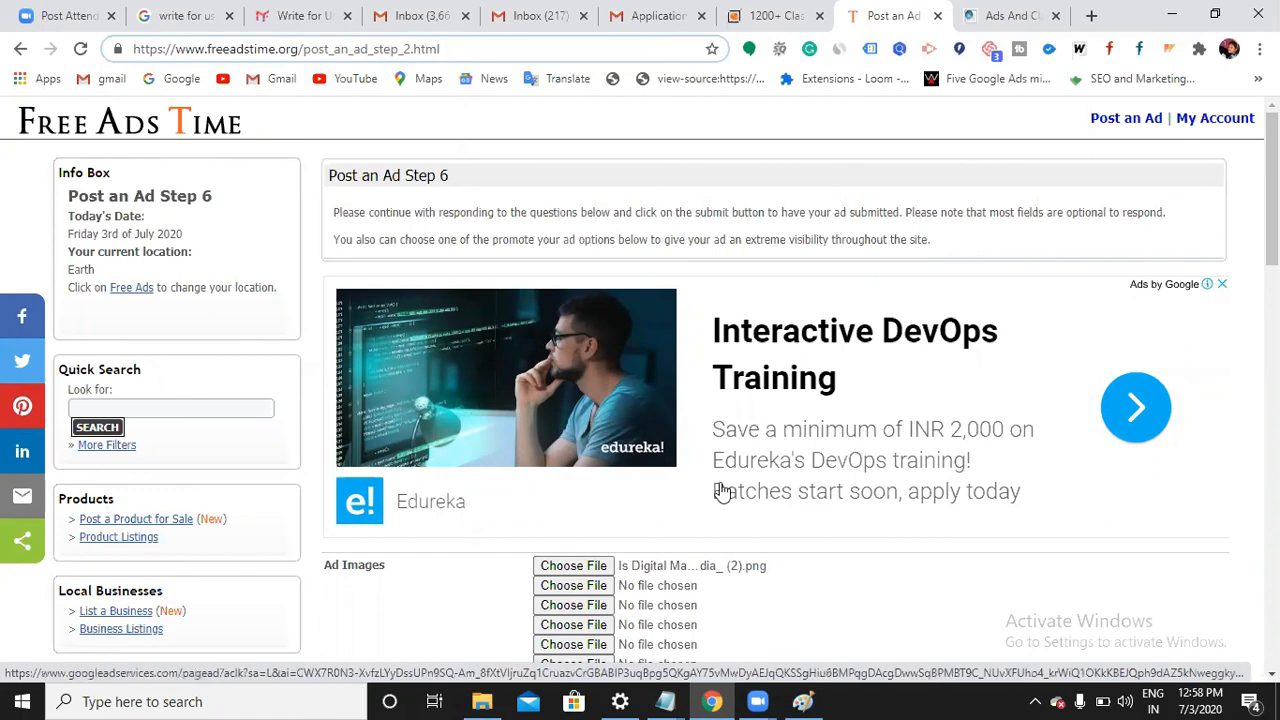
scroll(692, 595, down, 1)
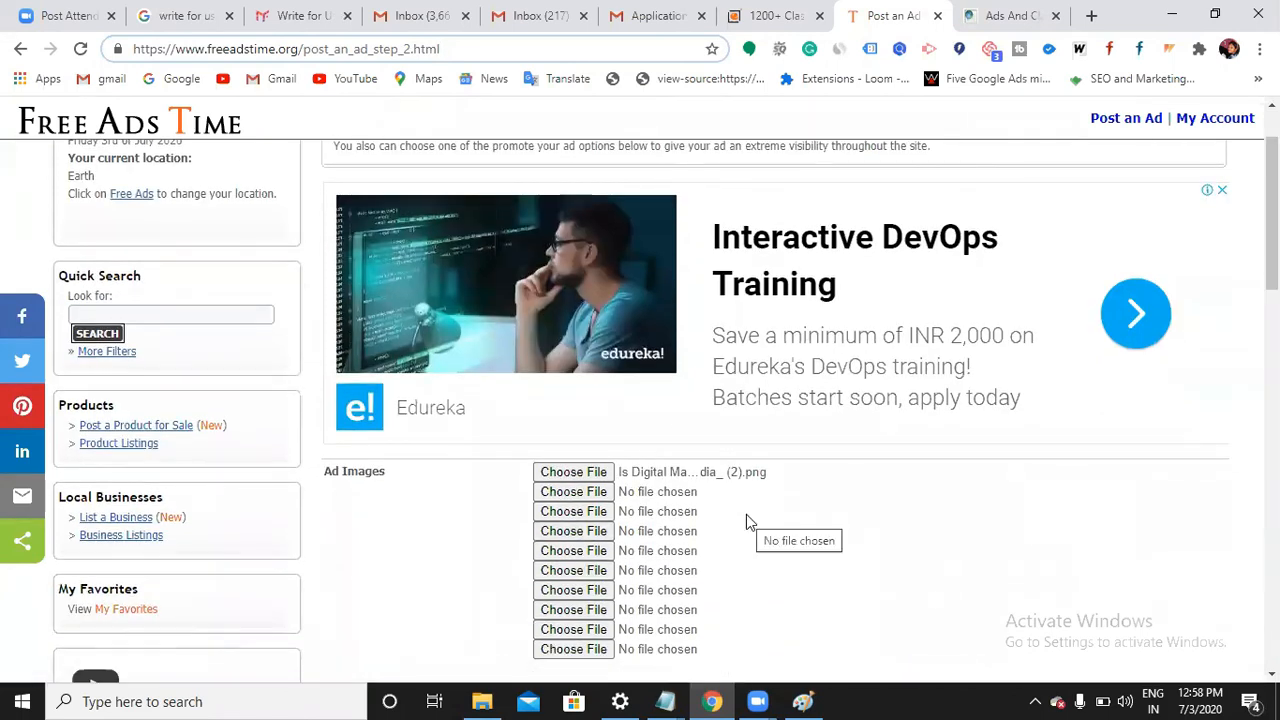
scroll(729, 529, down, 7)
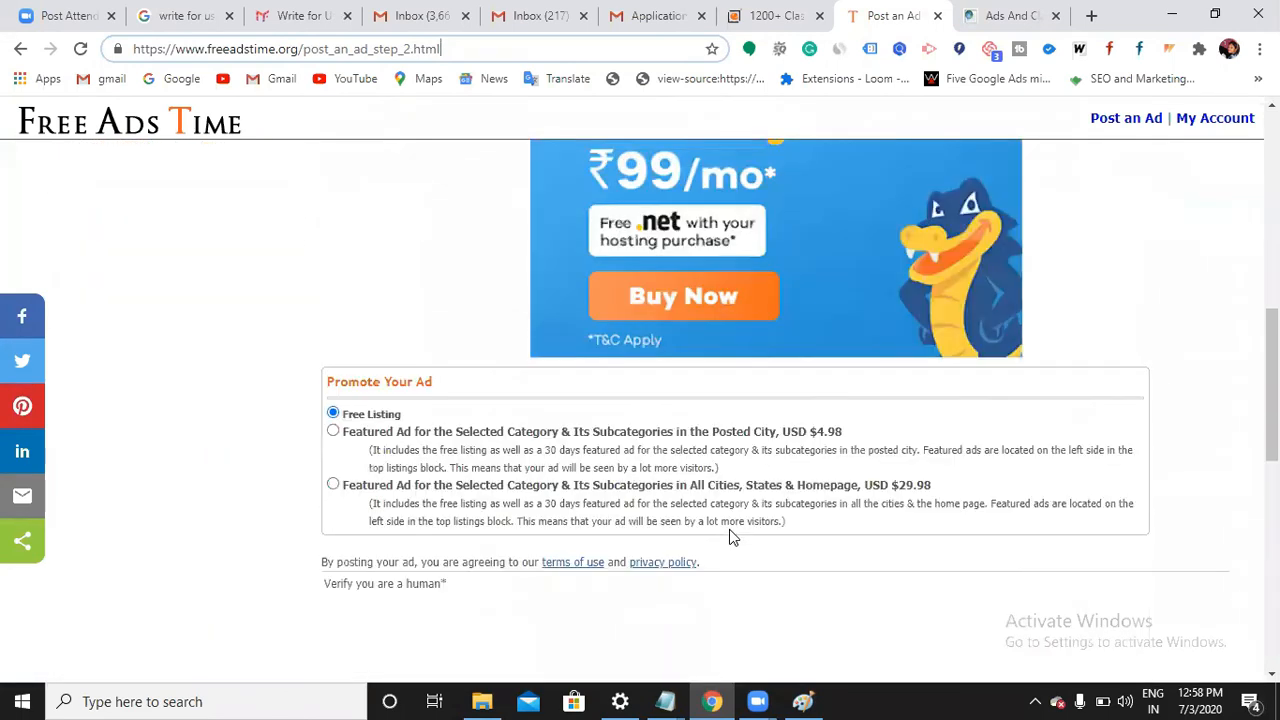
Compare the featured-ad prices, including $29.98 for all cities, keeping Free Listing
scroll(465, 549, down, 1)
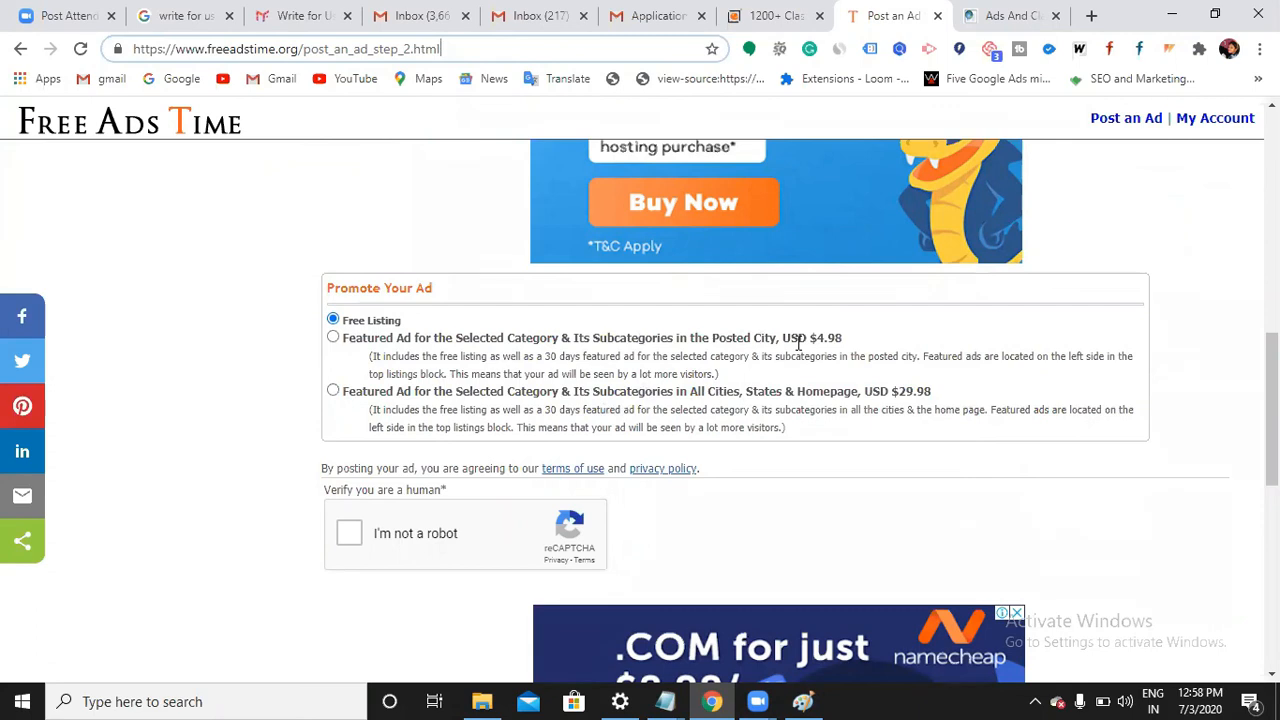
drag(797, 340, 841, 342)
drag(796, 393, 950, 398)
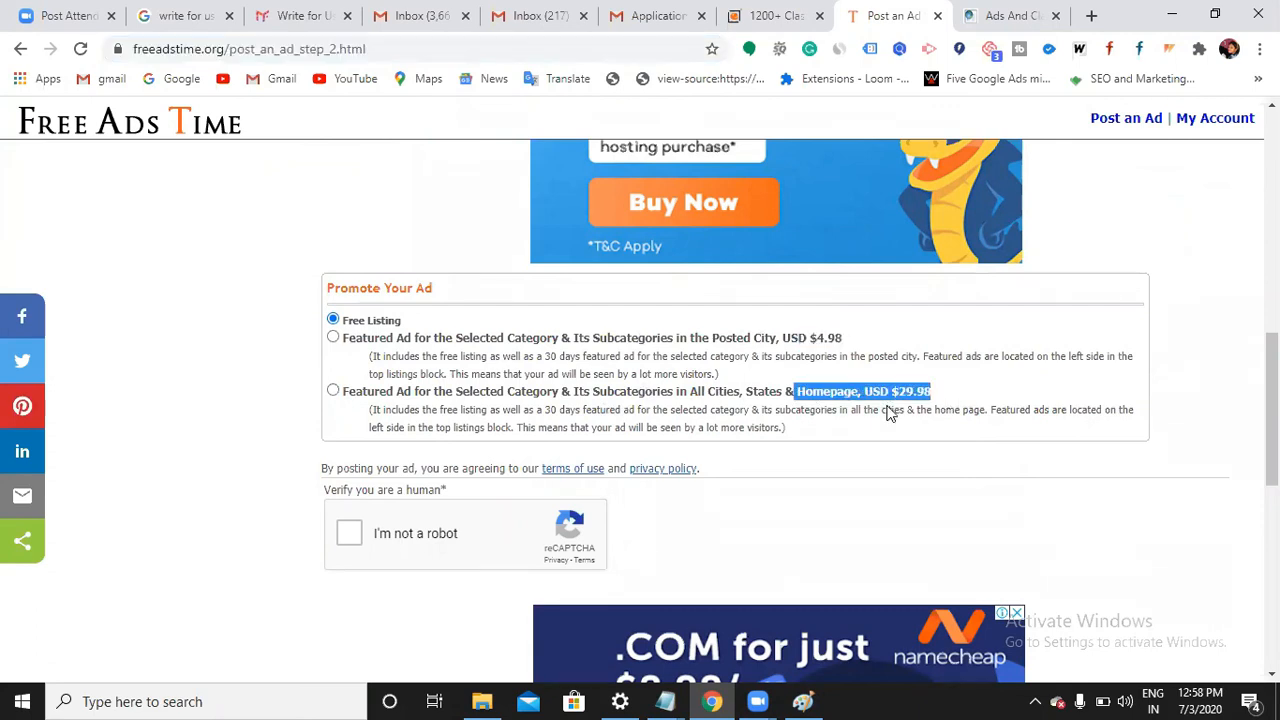
click(729, 422)
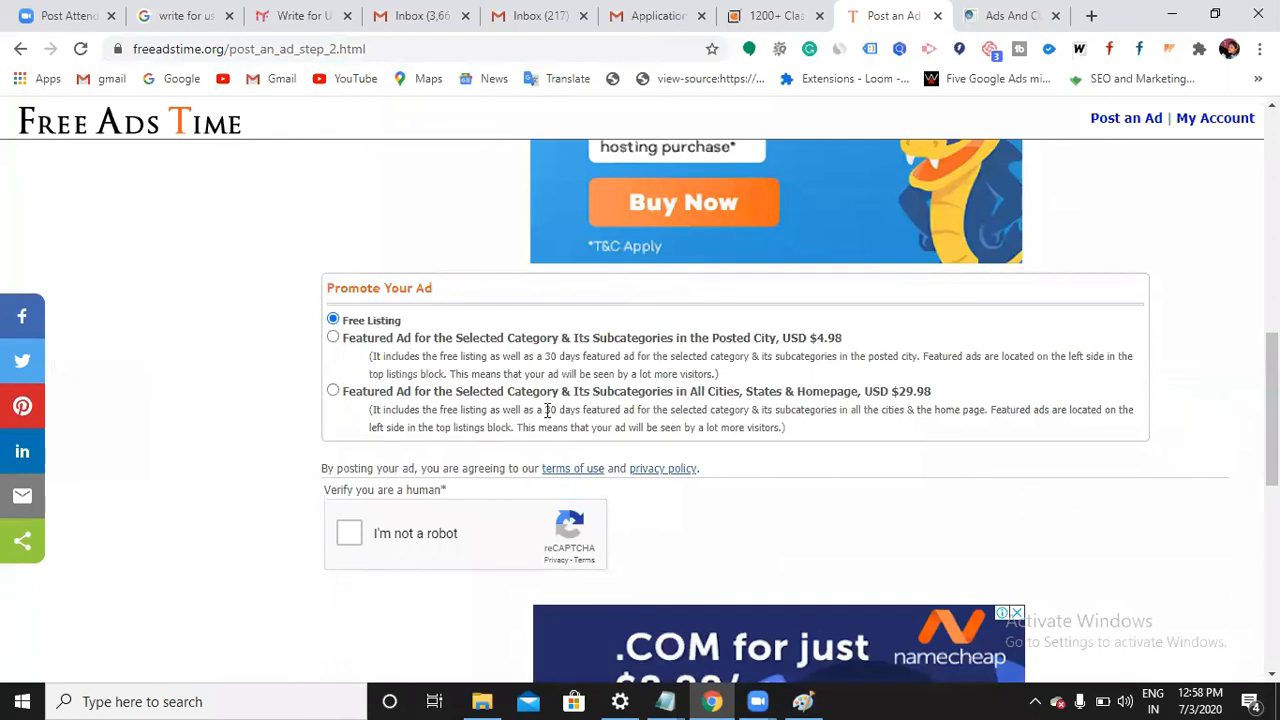
Tick the reCAPTCHA 'I'm not a robot' checkbox and scroll to Submit
scroll(770, 490, up, 5)
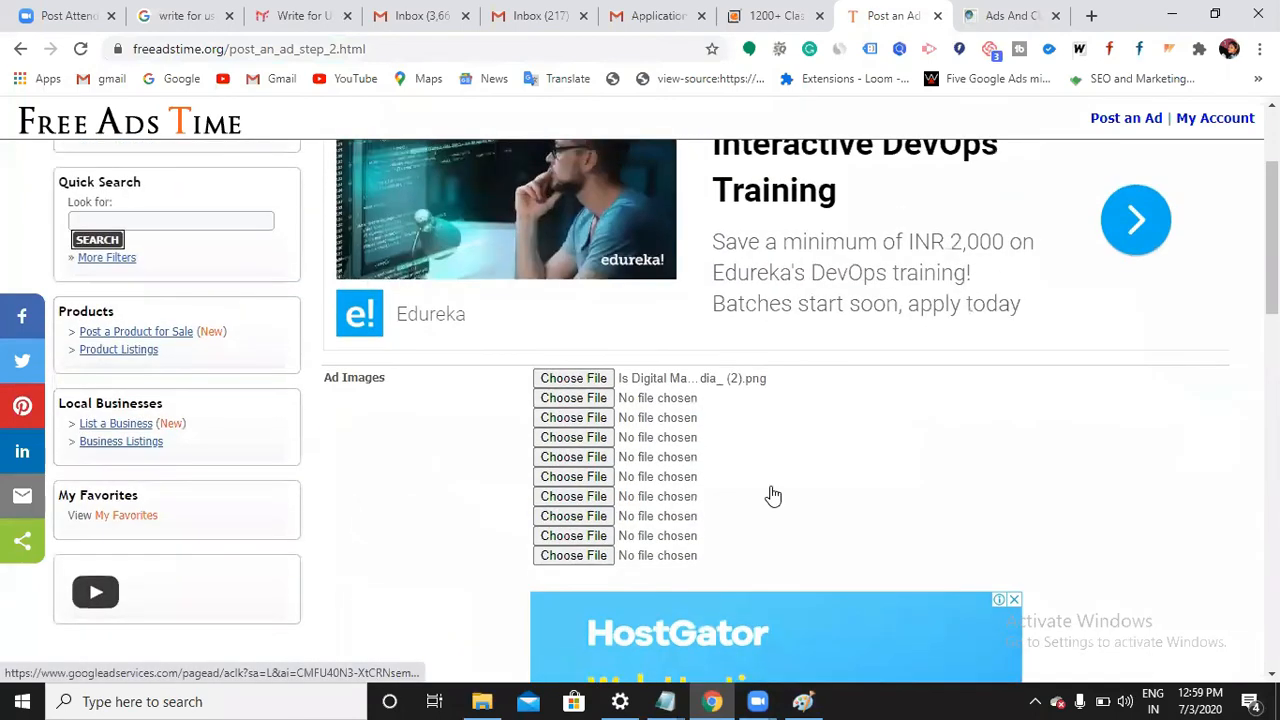
scroll(773, 495, down, 2)
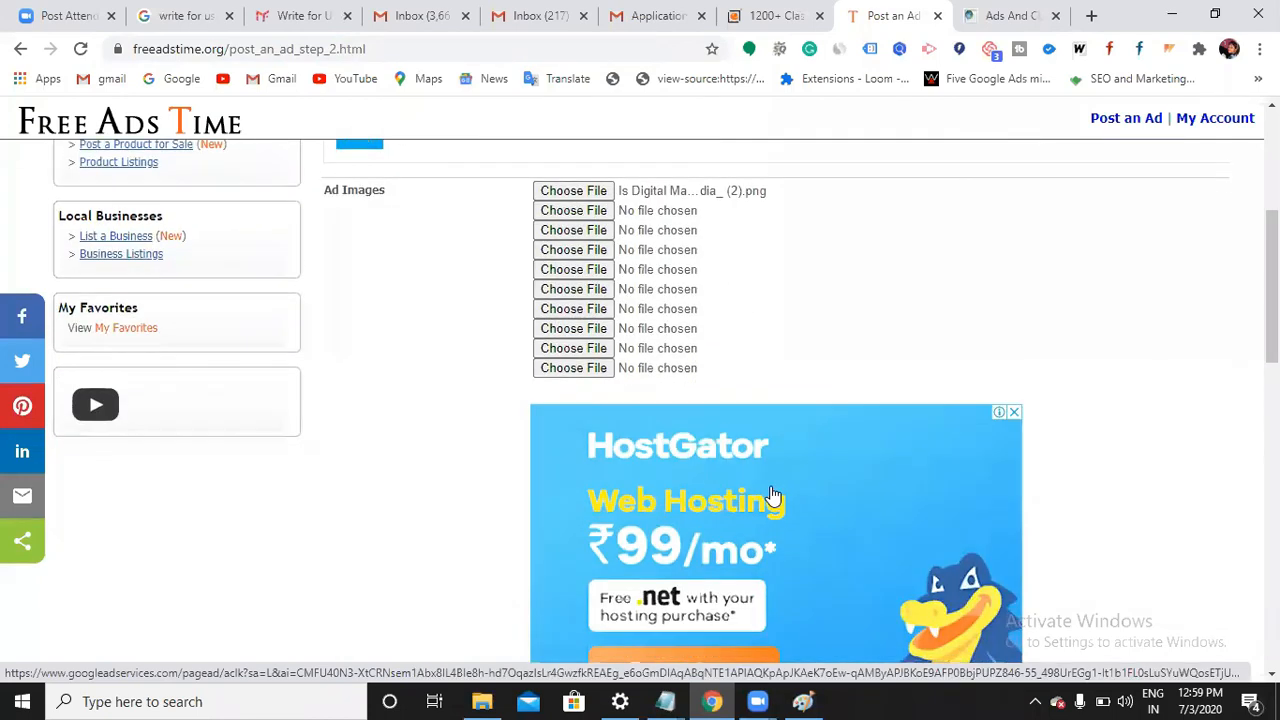
scroll(726, 485, down, 5)
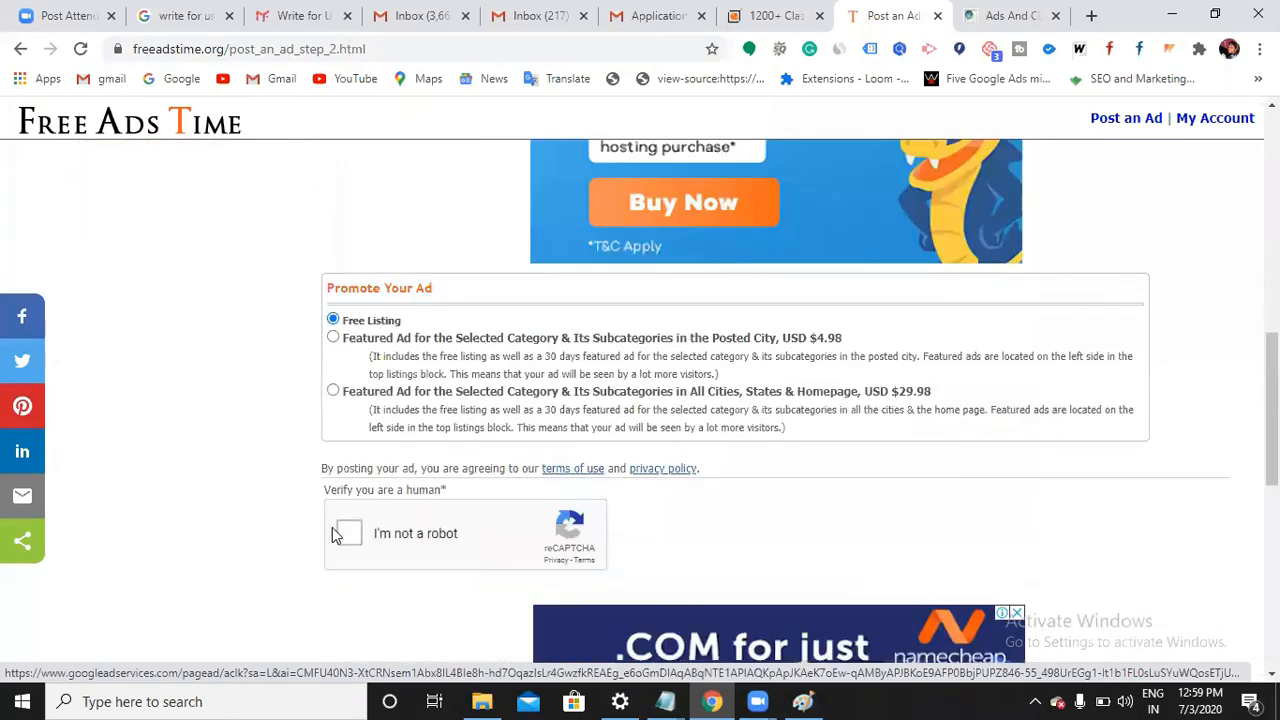
click(345, 537)
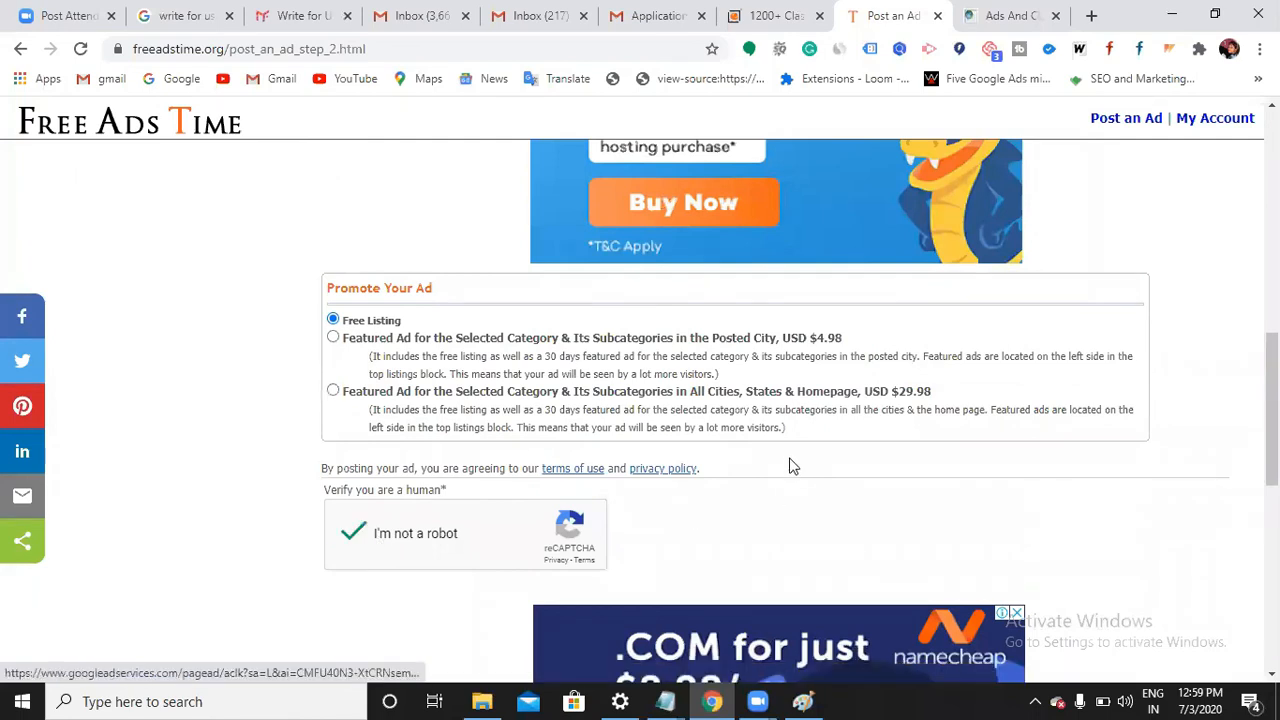
scroll(789, 467, down, 2)
scroll(789, 467, down, 5)
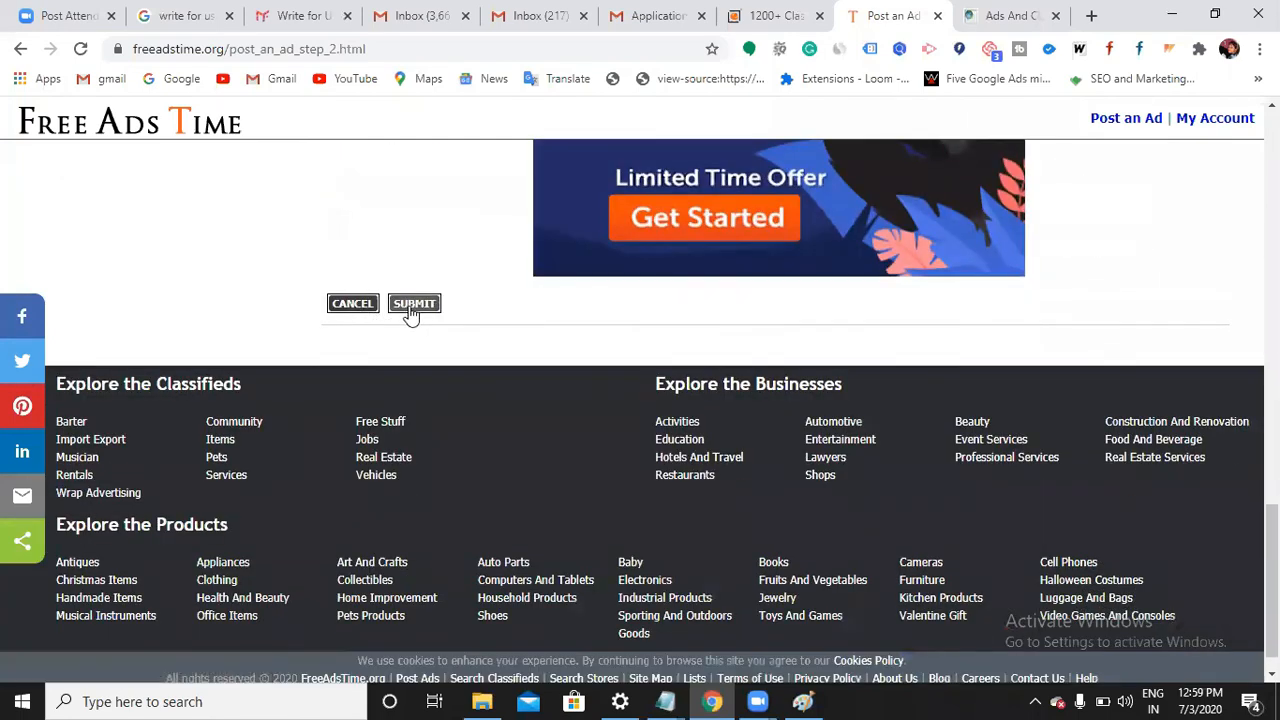
Submit the classified ad and scroll through the Your Ad Is Posted confirmation page
click(410, 308)
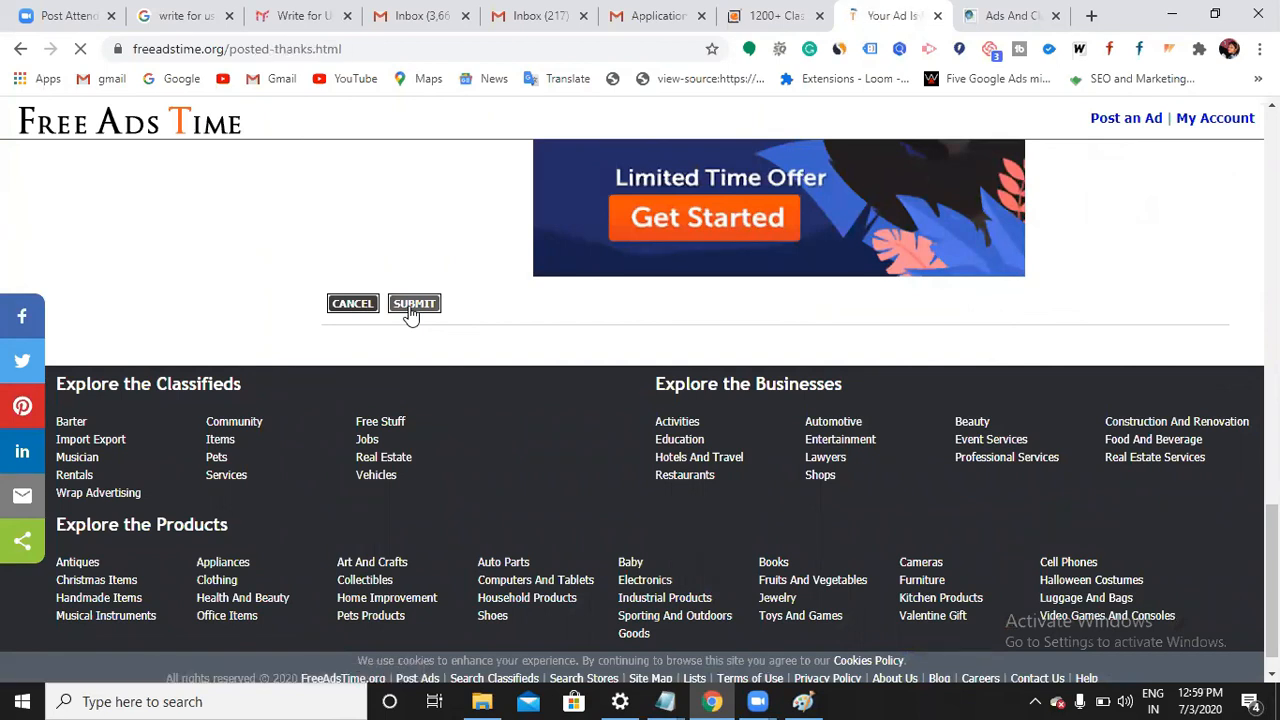
scroll(528, 465, down, 1)
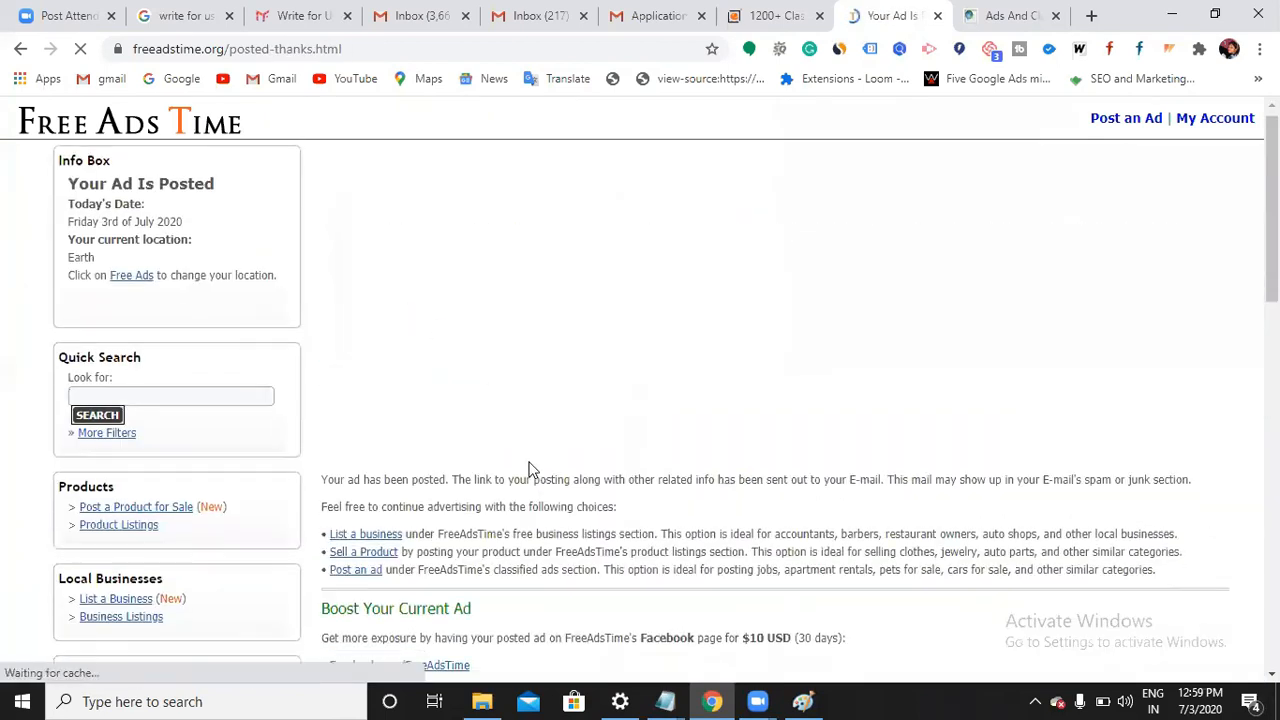
scroll(529, 466, down, 1)
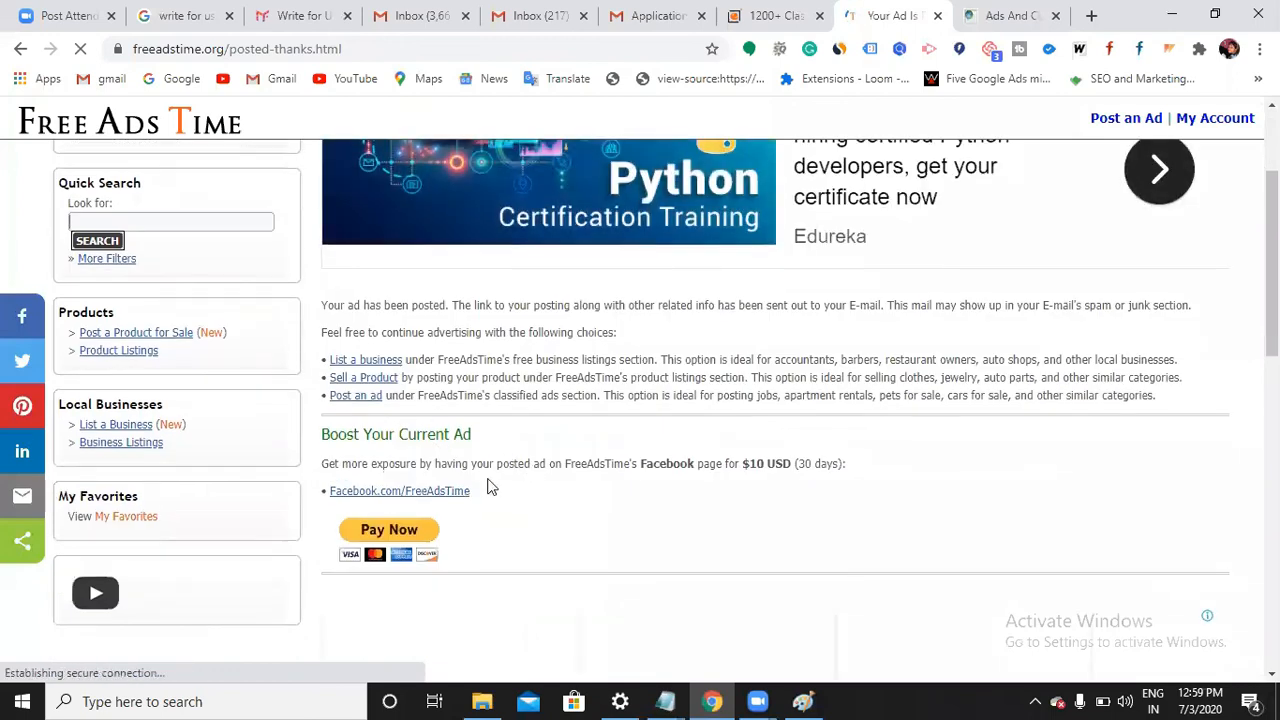
scroll(505, 488, up, 2)
scroll(516, 470, down, 1)
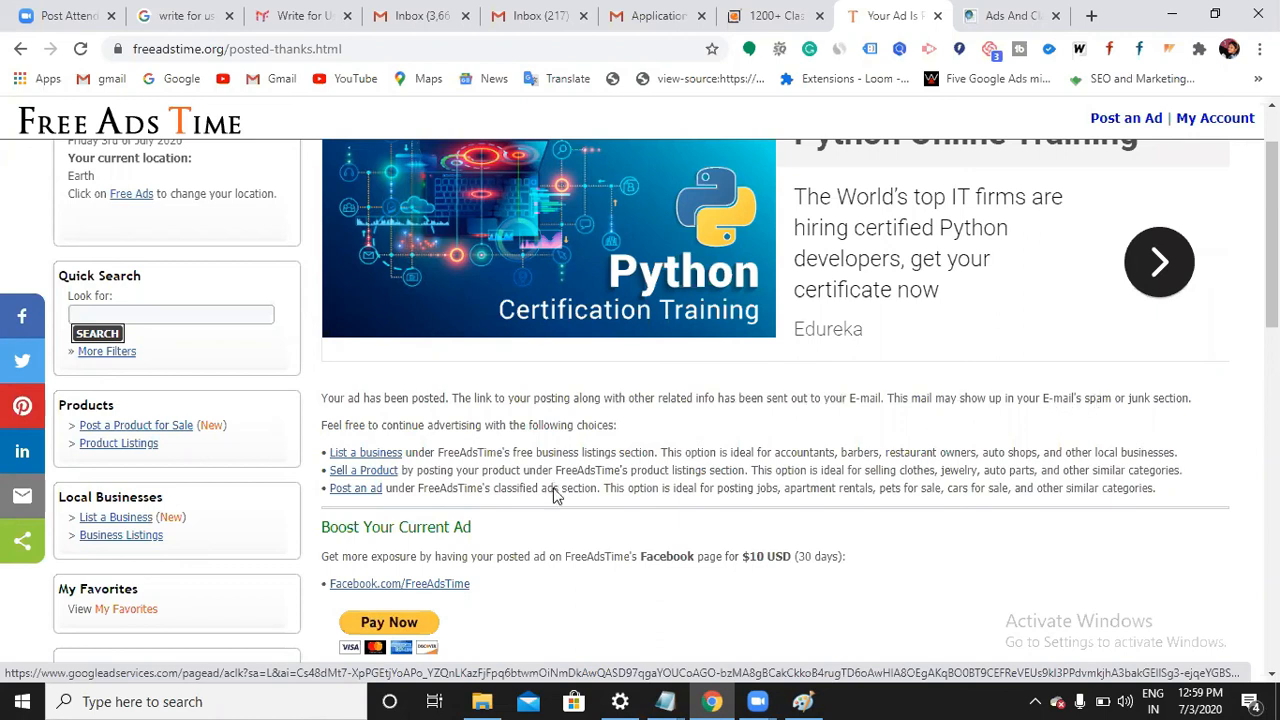
scroll(552, 450, up, 1)
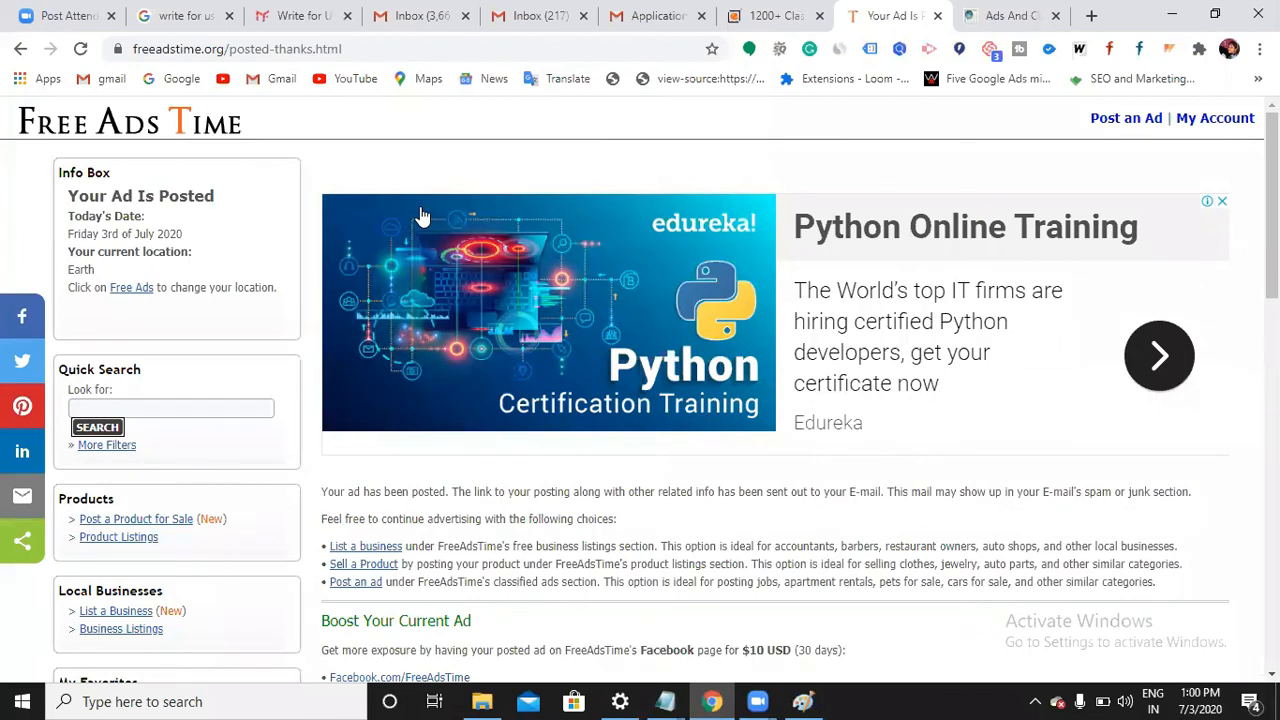
click(665, 701)
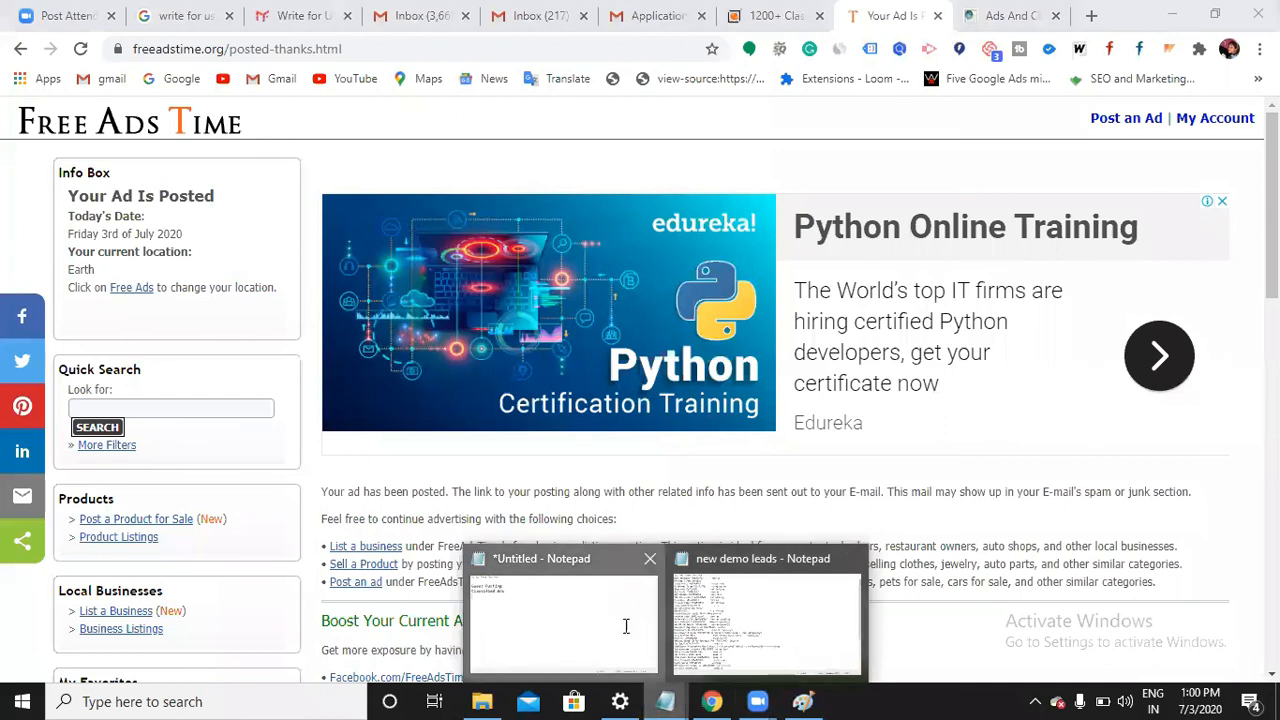
Add 'Event Submission' as a new line in the untitled note
click(626, 623)
text(E)
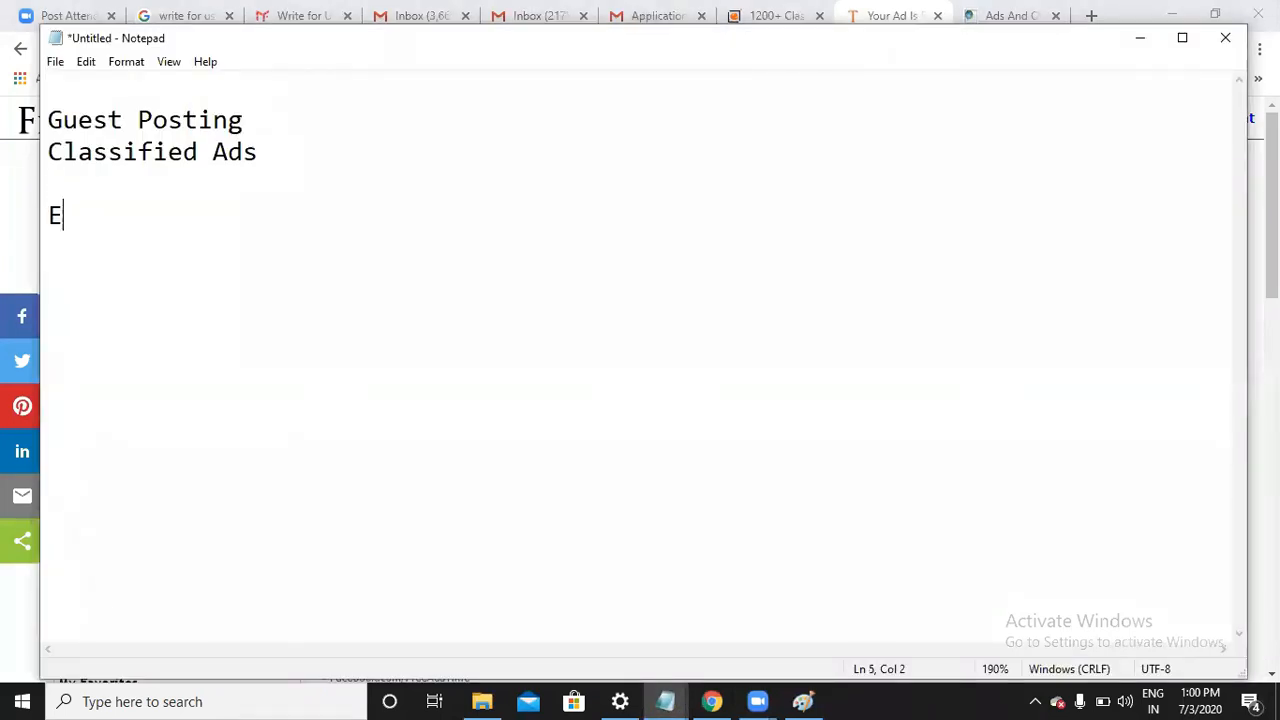
text(vent S)
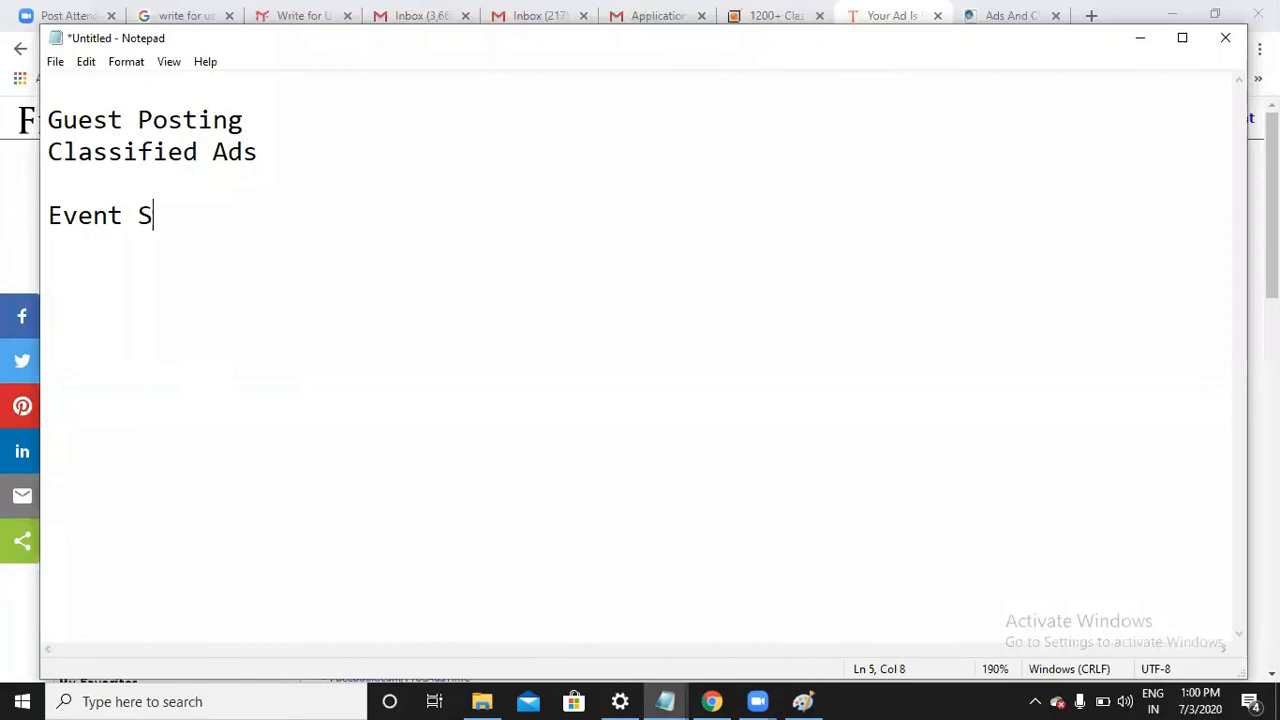
text(ubmission)
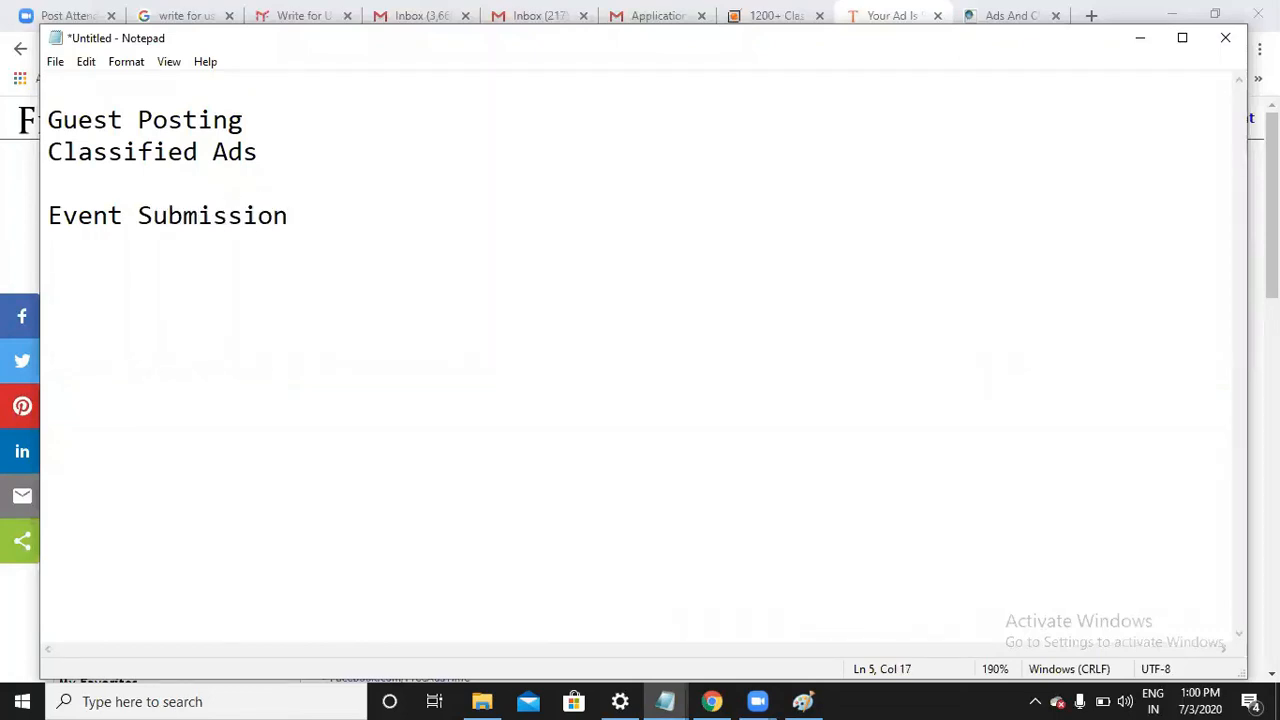
key(Return)
Add an 'Image submissions' line, fixing typos, then begin a 'Video Submissions' line
text(I)
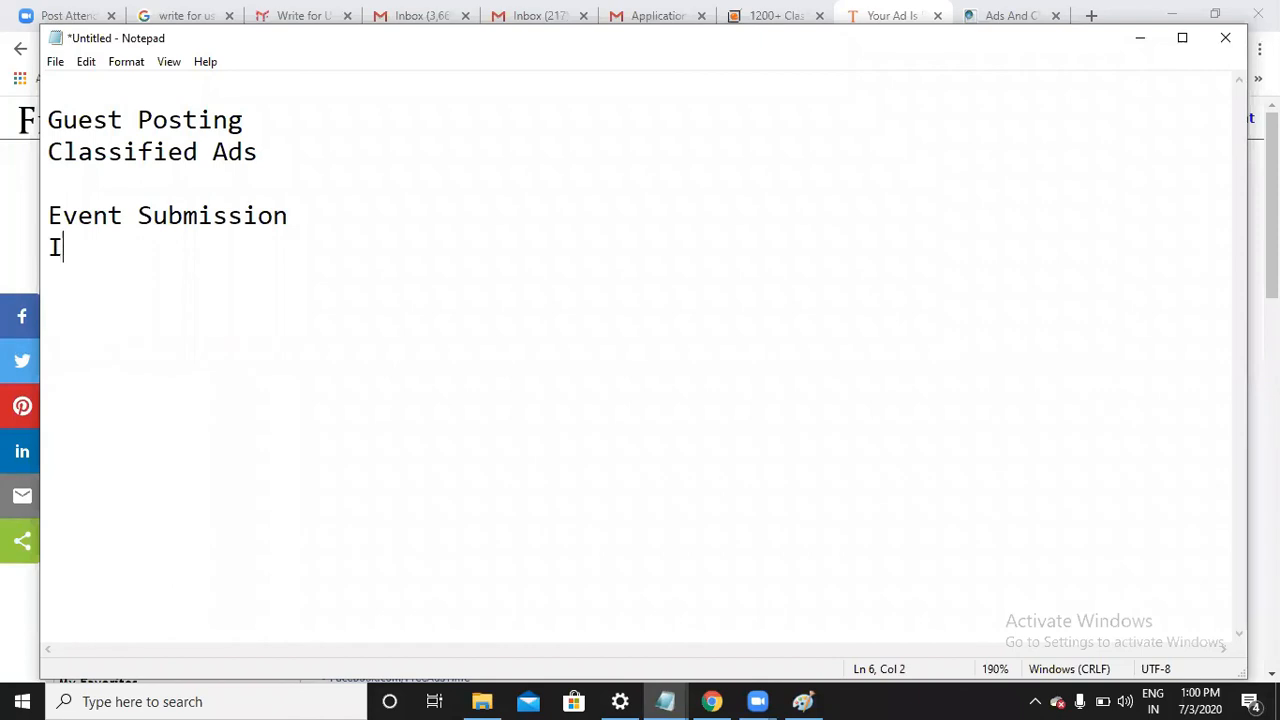
text(mage)
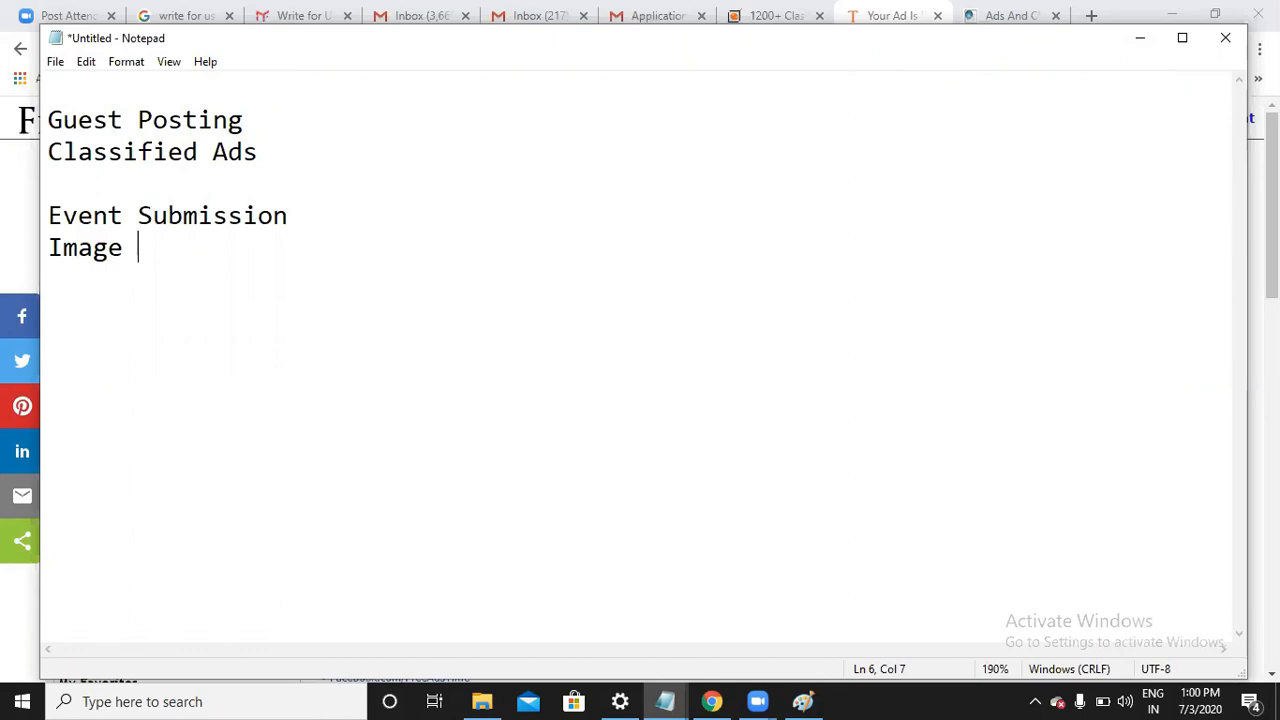
click(306, 218)
click(145, 255)
text(submissis)
key(BackSpace)
text(o)
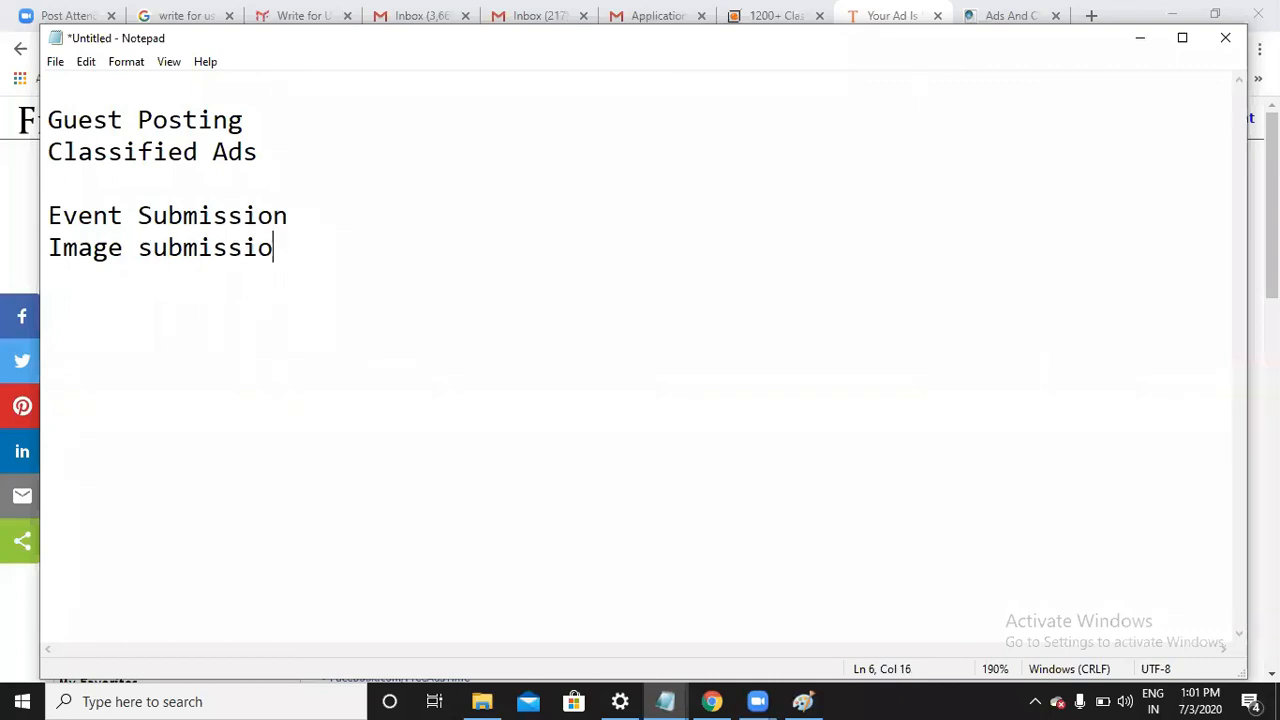
text(pns)
key(BackSpace)
key(BackSpace)
key(BackSpace)
text(ns)
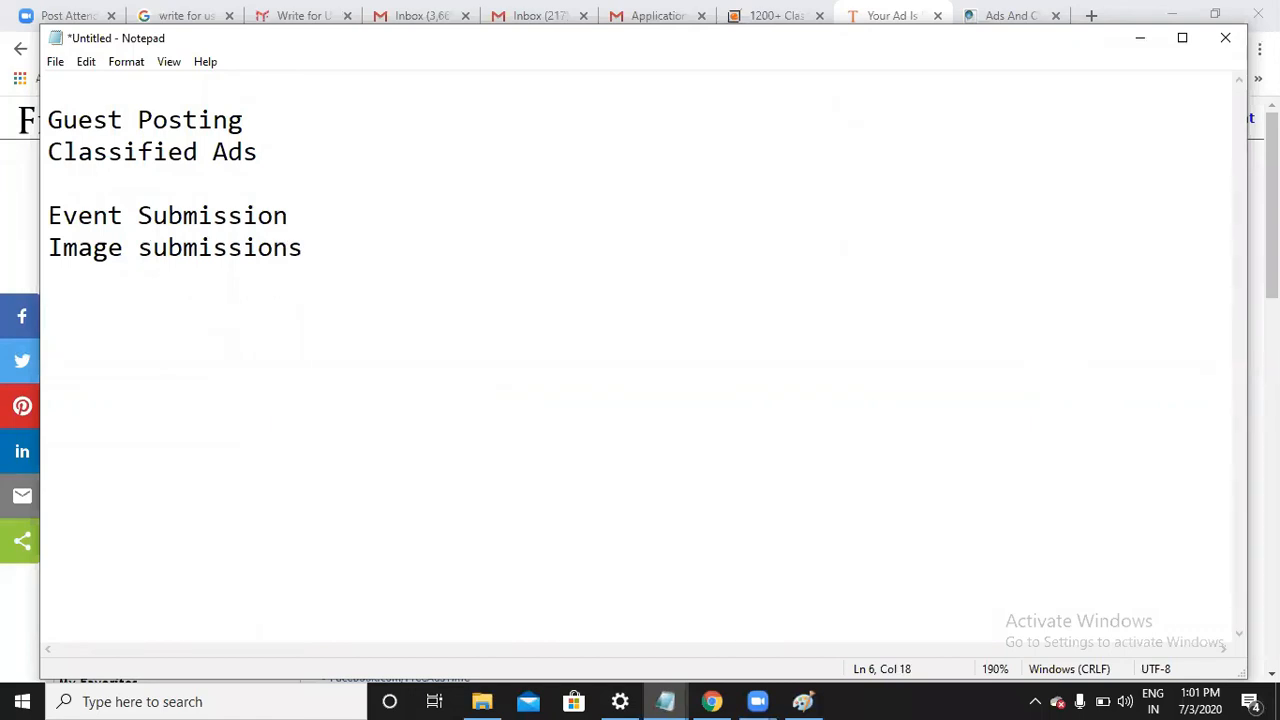
key(Return)
text(Video Submis)
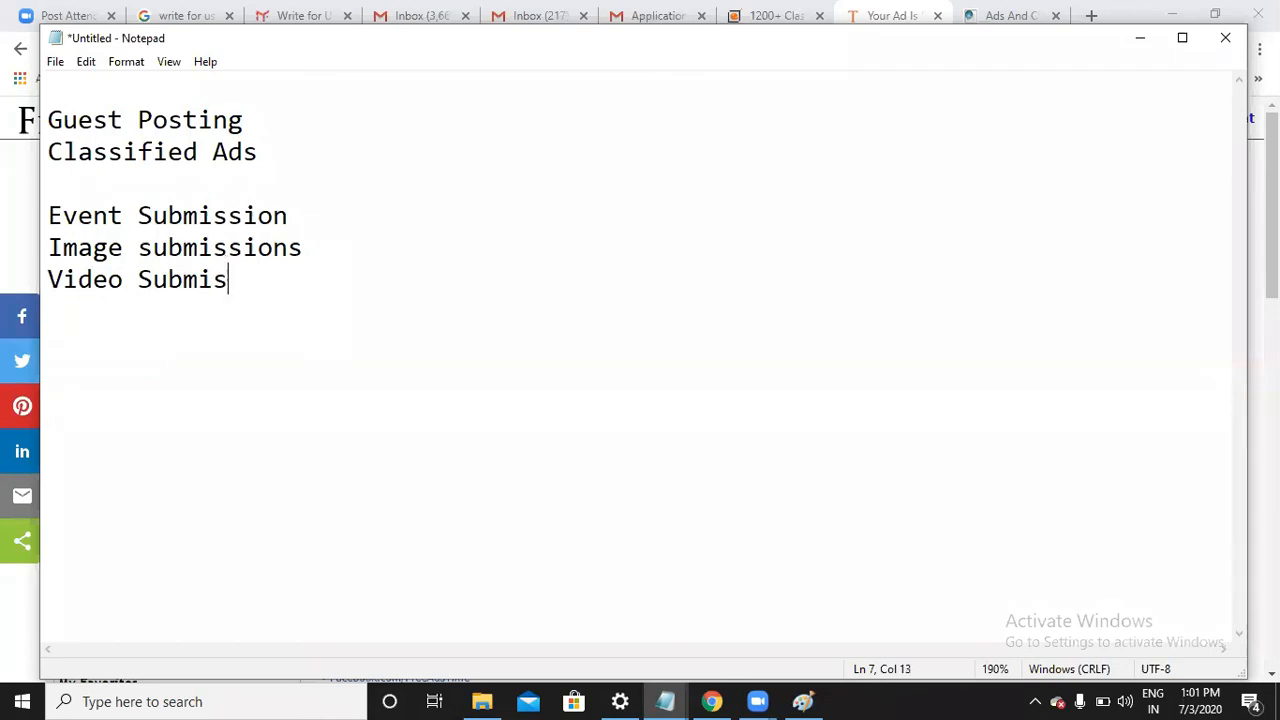
text(sions)
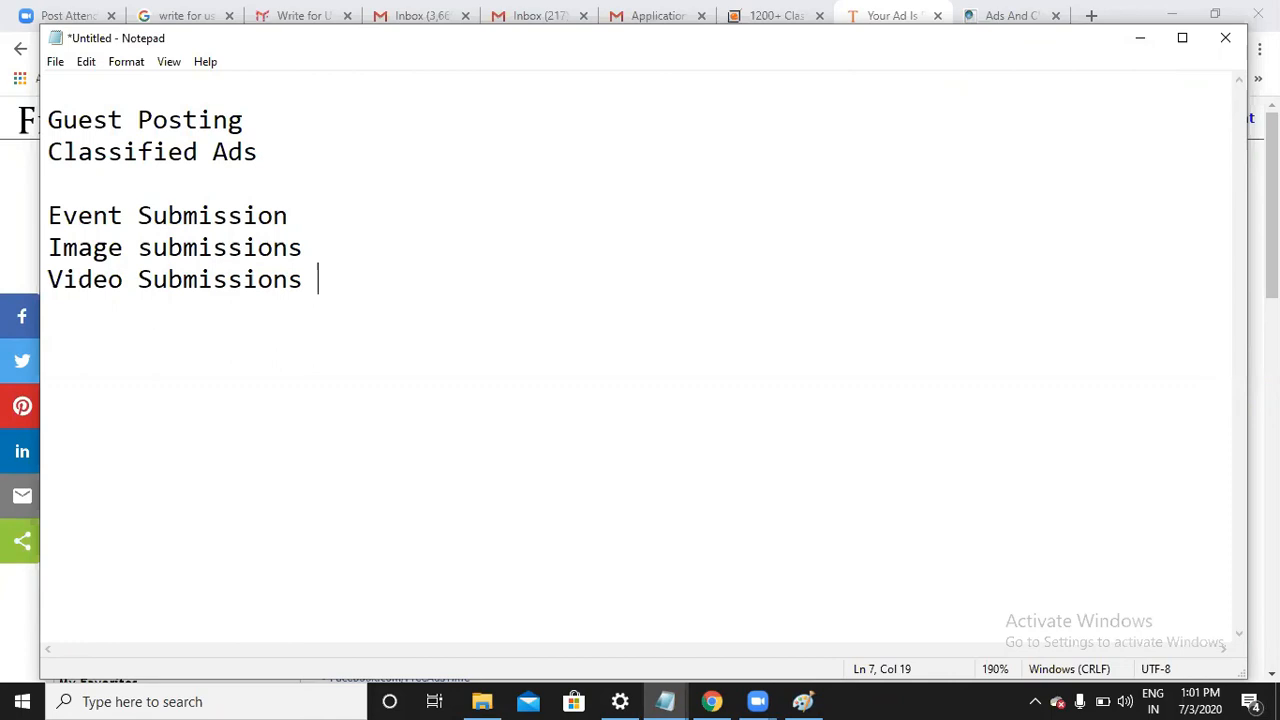
Finish 'Video Submissions ....youtube' and append '...3' to the Event and Image submission lines
text(....youtube)
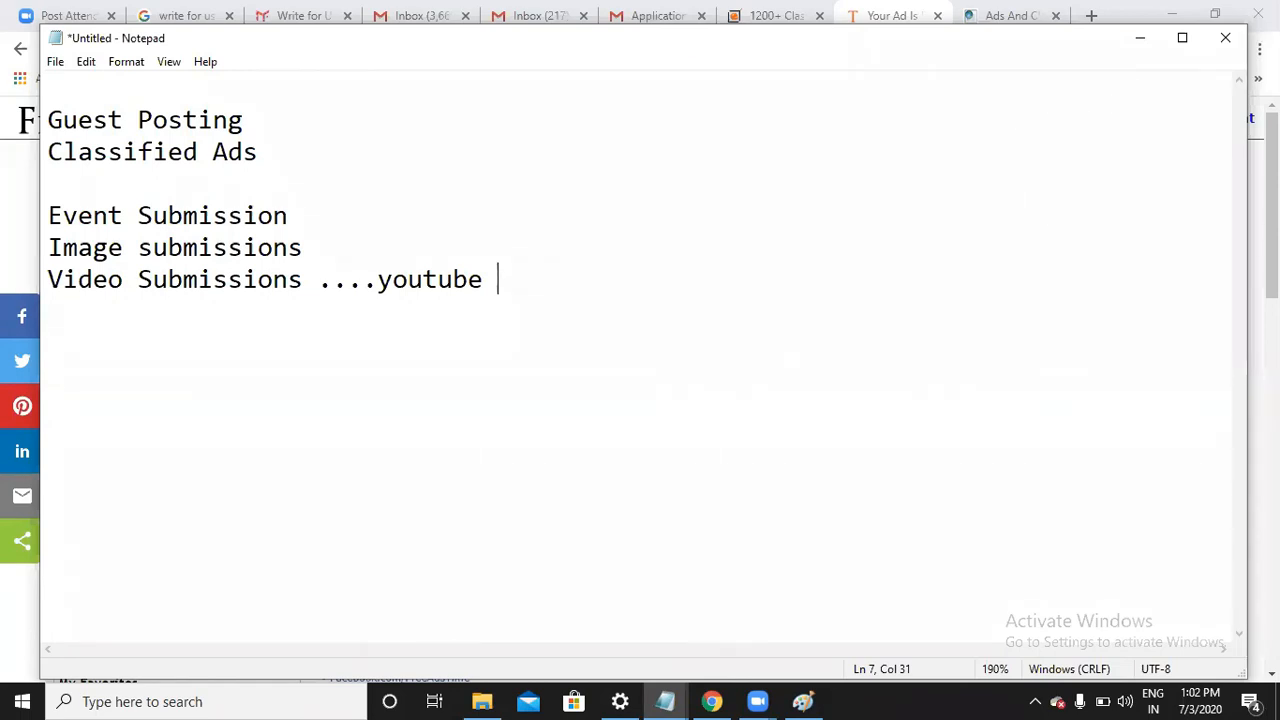
click(316, 224)
text(...3)
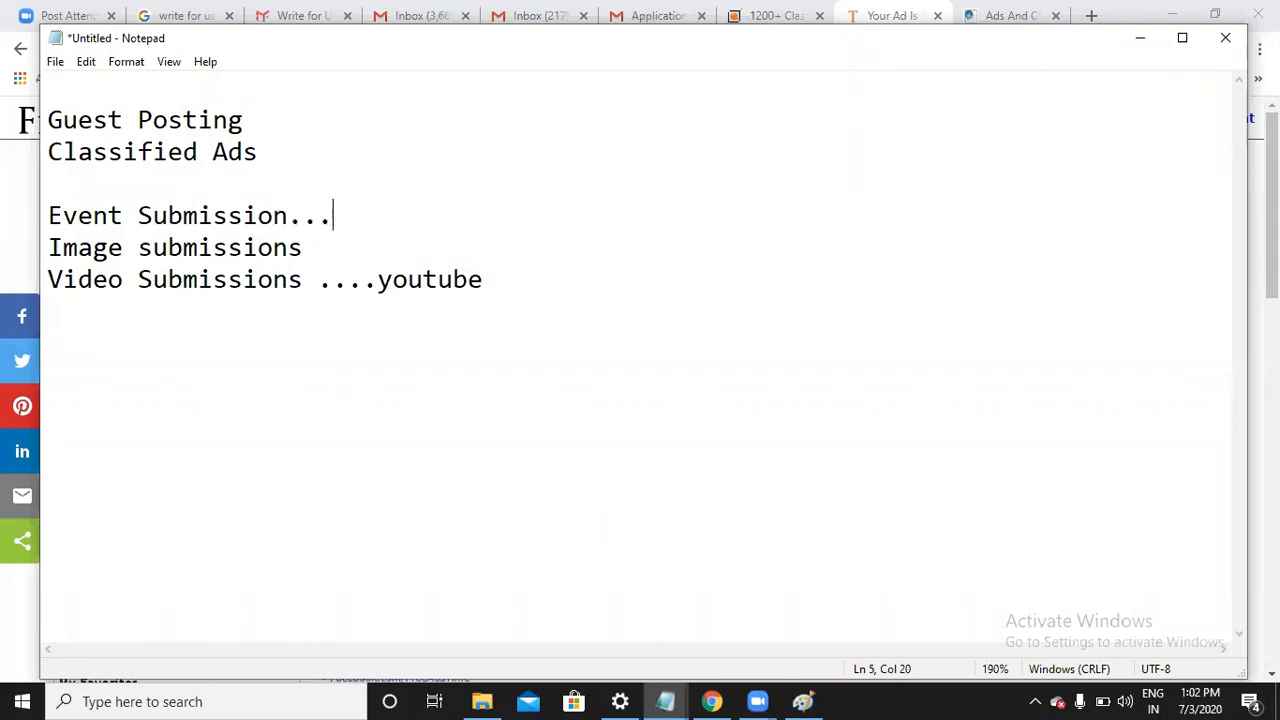
click(309, 249)
text(...3)
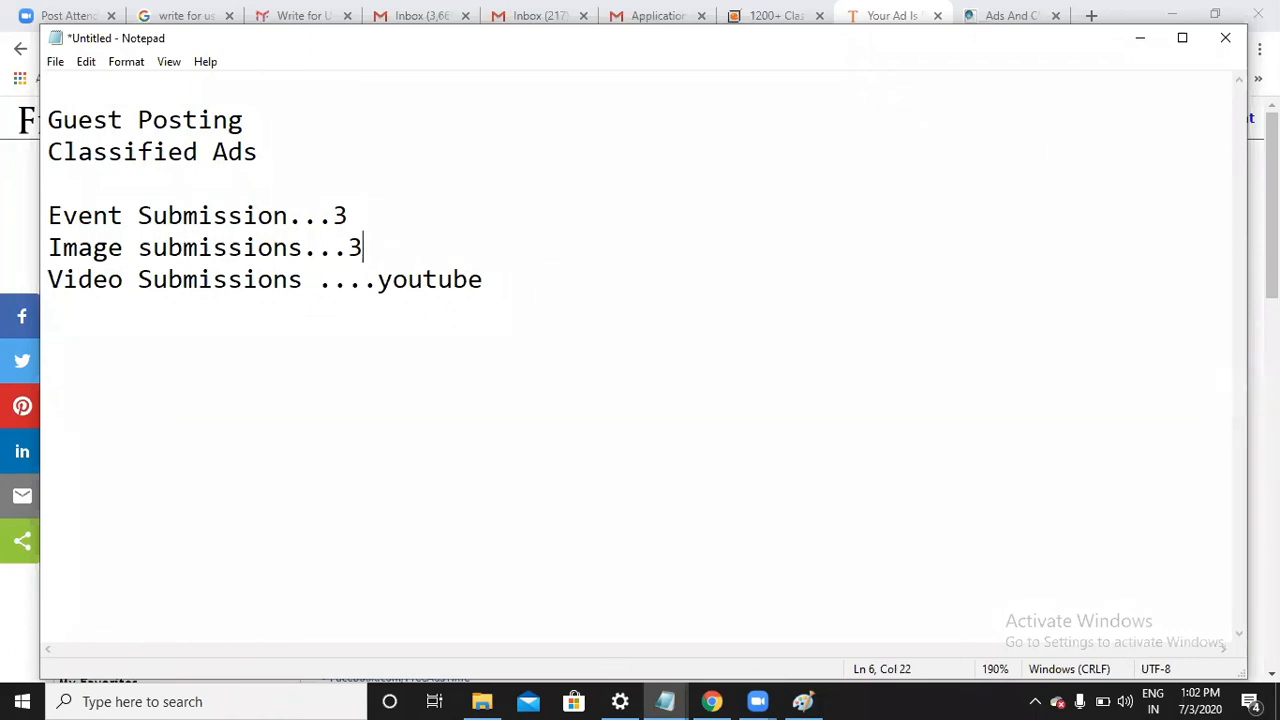
click(513, 289)
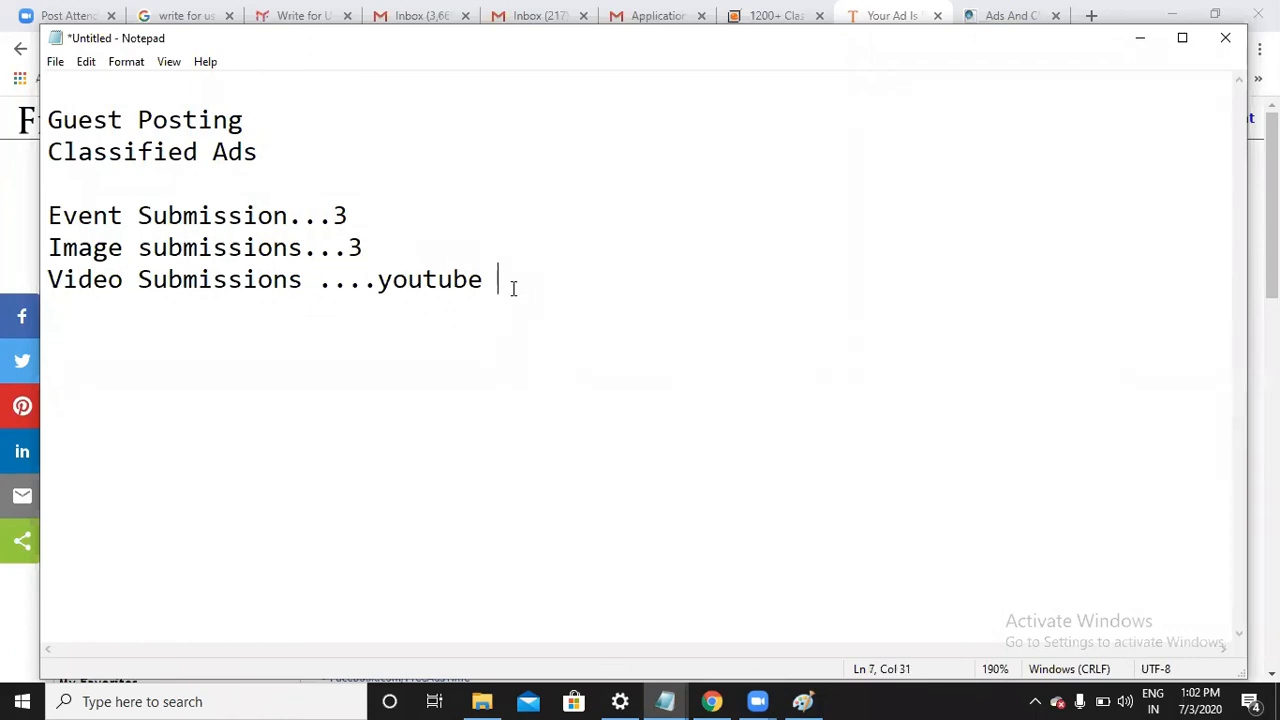